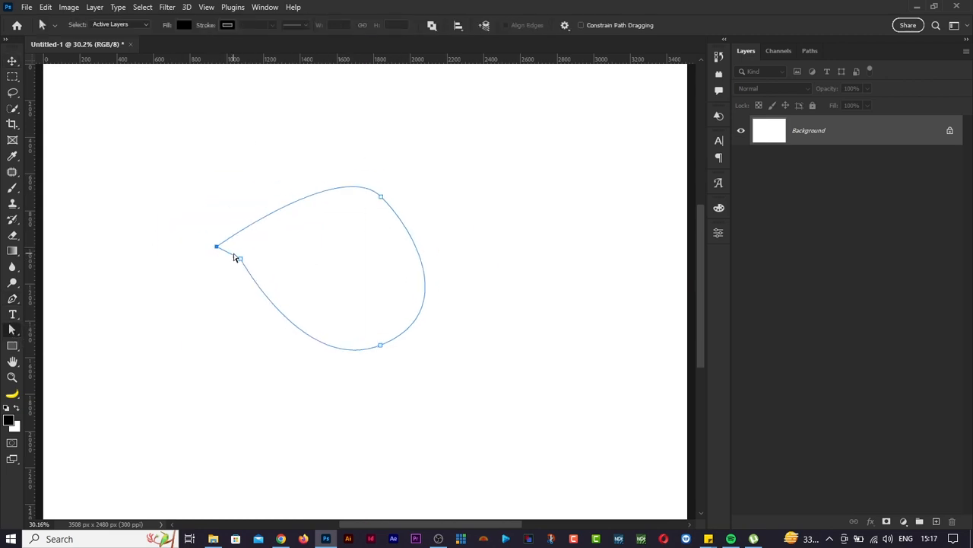
left_click(381, 197)
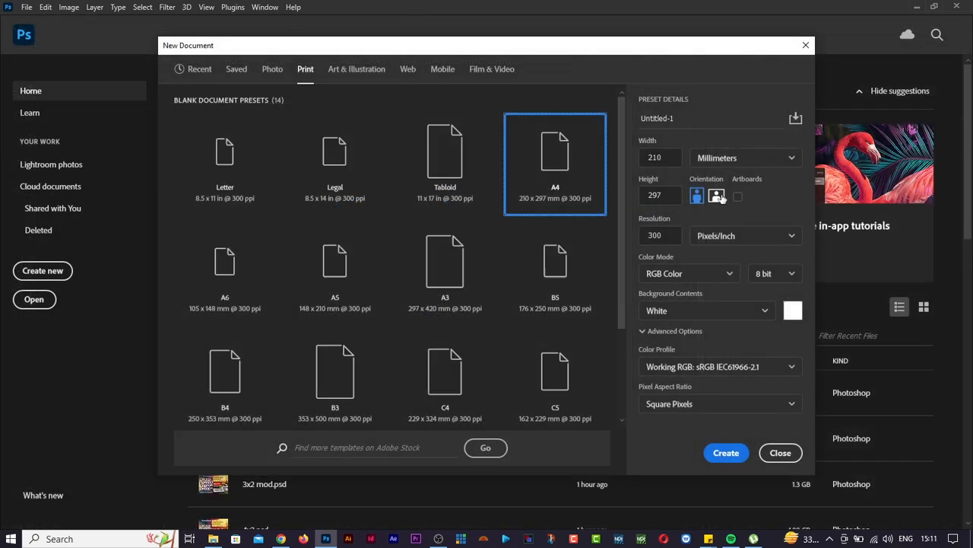
Step: Create a new A4 print document in landscape orientation, 297 x 210 mm at 300 pixels/inch in RGB Color
left_click(717, 197)
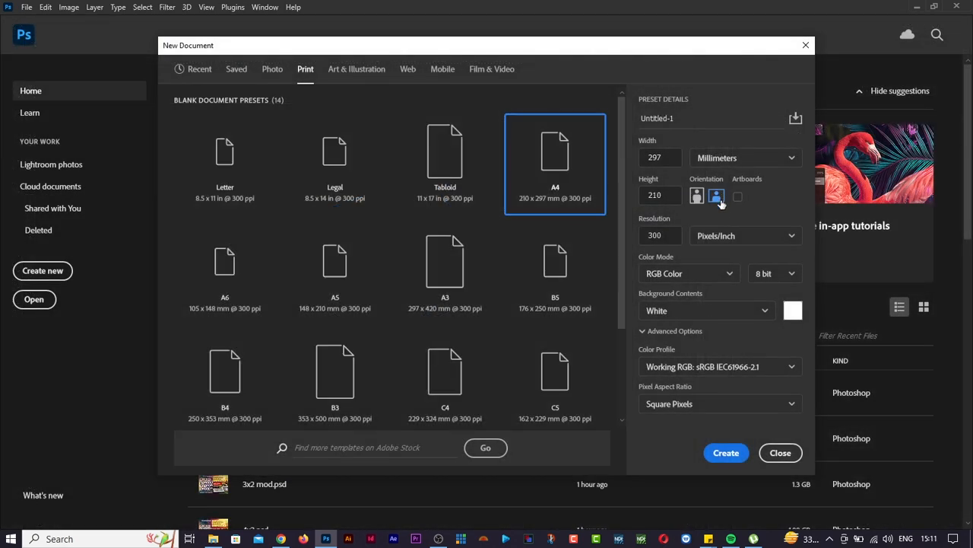
left_click(723, 454)
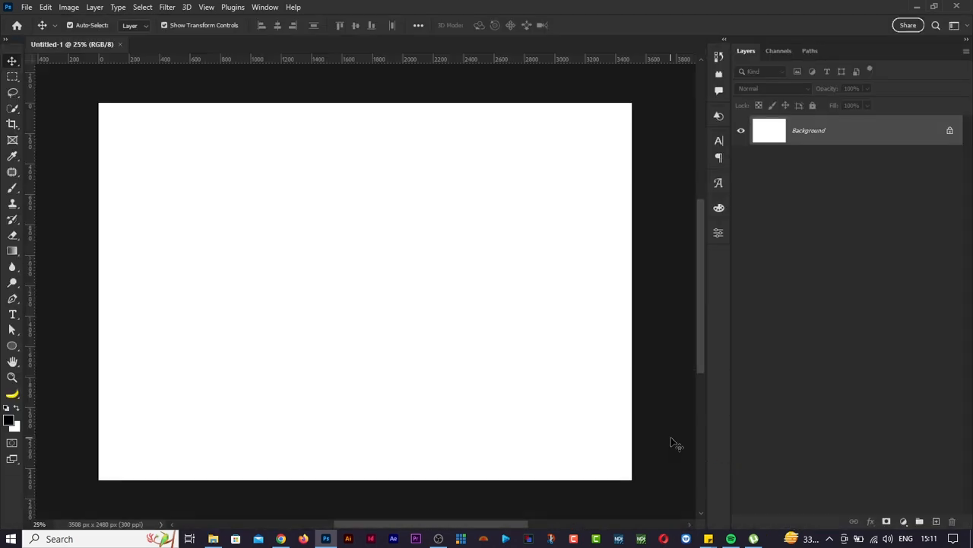
Step: Draw a trial black rectangle about 2066 by 980 px in the middle of the canvas and undo it
key("ctrl+0")
key("ctrl+minus")
left_click(13, 346)
left_click(45, 346)
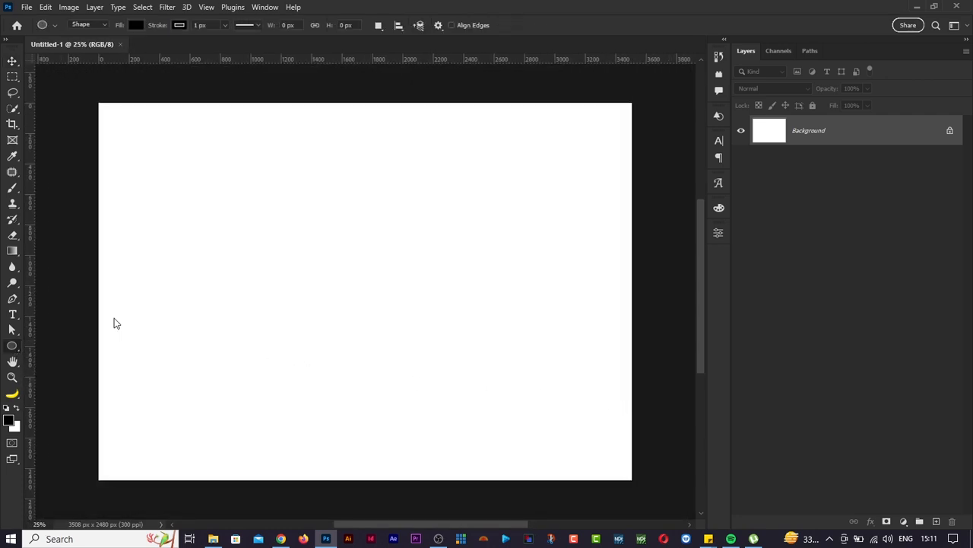
left_click_drag(215, 225, 529, 373)
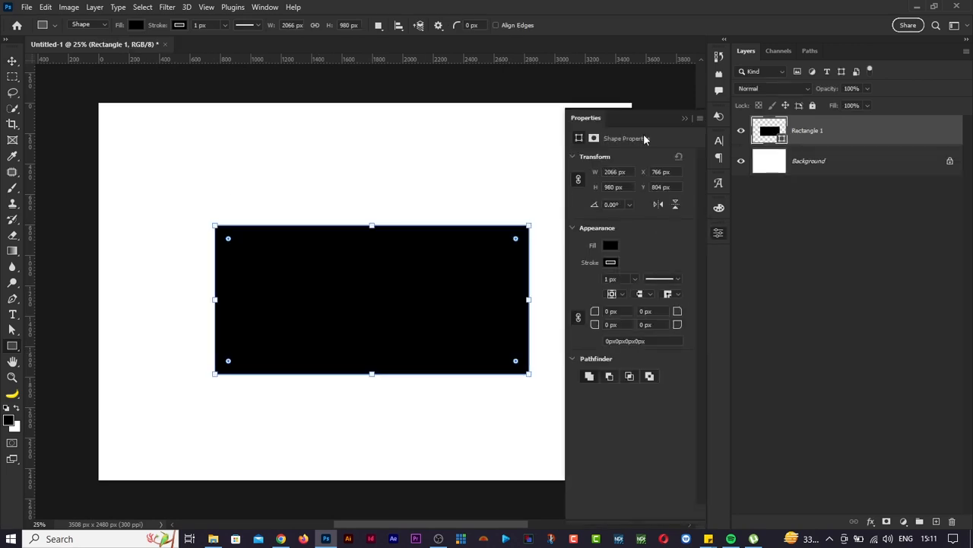
left_click(717, 234)
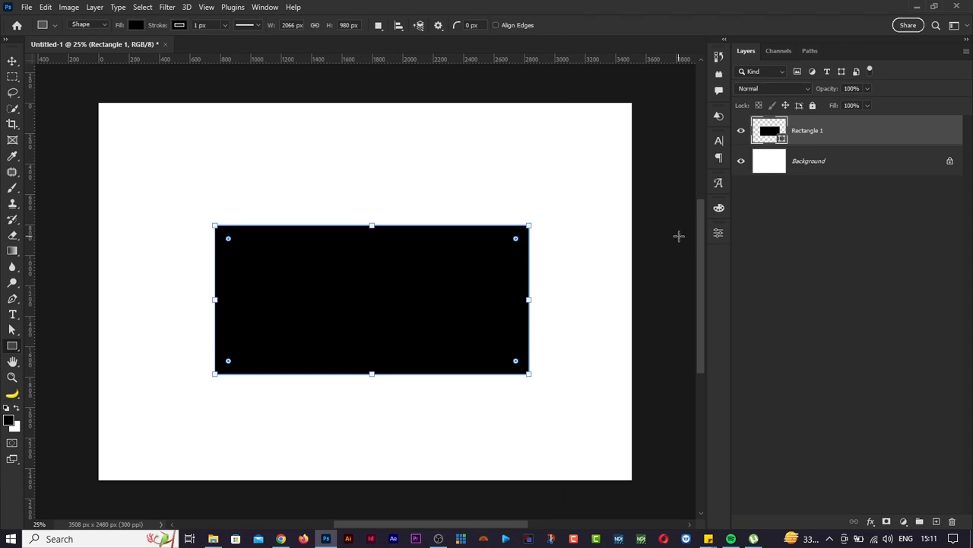
key("ctrl+z")
Step: Draw a closed path with the Pen tool that arches across the canvas's upper part and extends past its edges, and convert it to a shape
key("p")
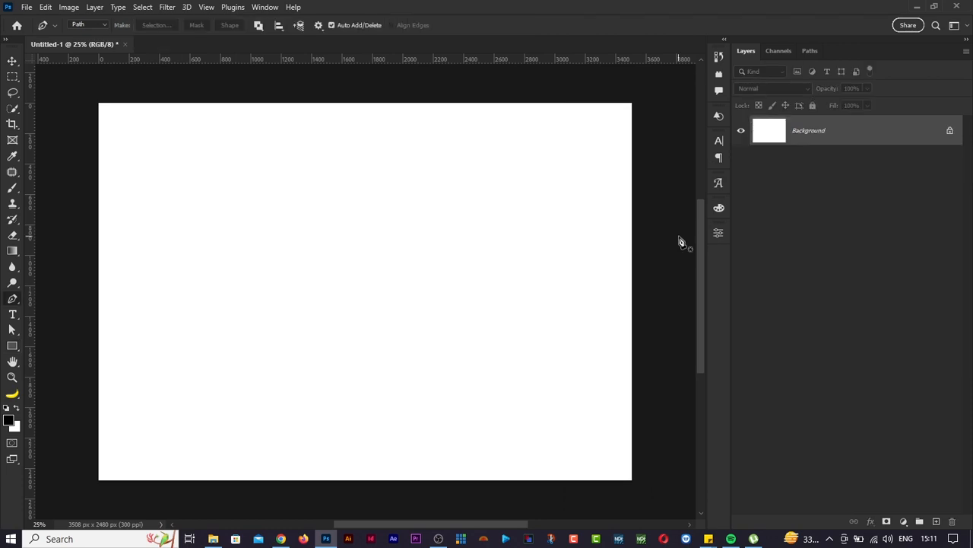
left_click(78, 92)
left_click(70, 387)
left_click(238, 149)
left_click_drag(244, 151, 462, 107)
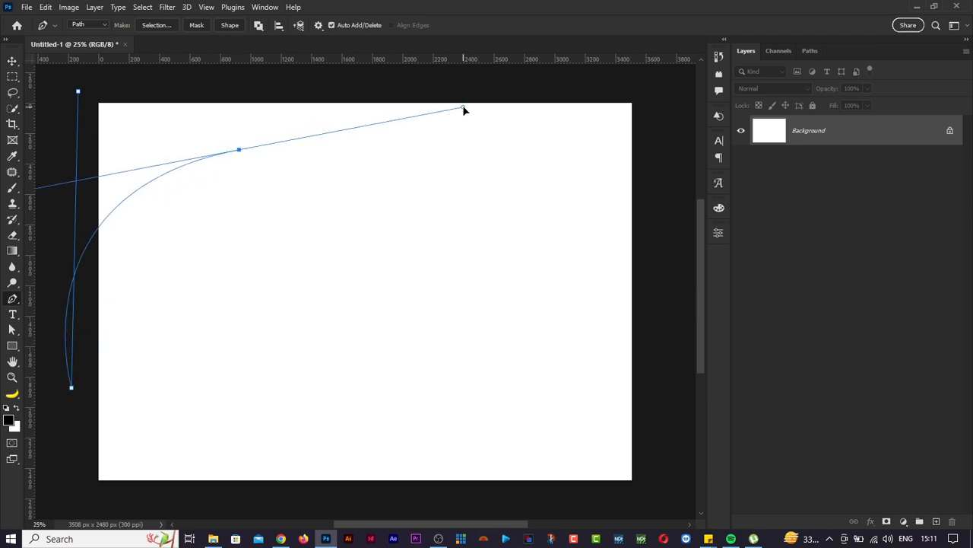
left_click(644, 186)
left_click_drag(645, 187, 674, 222)
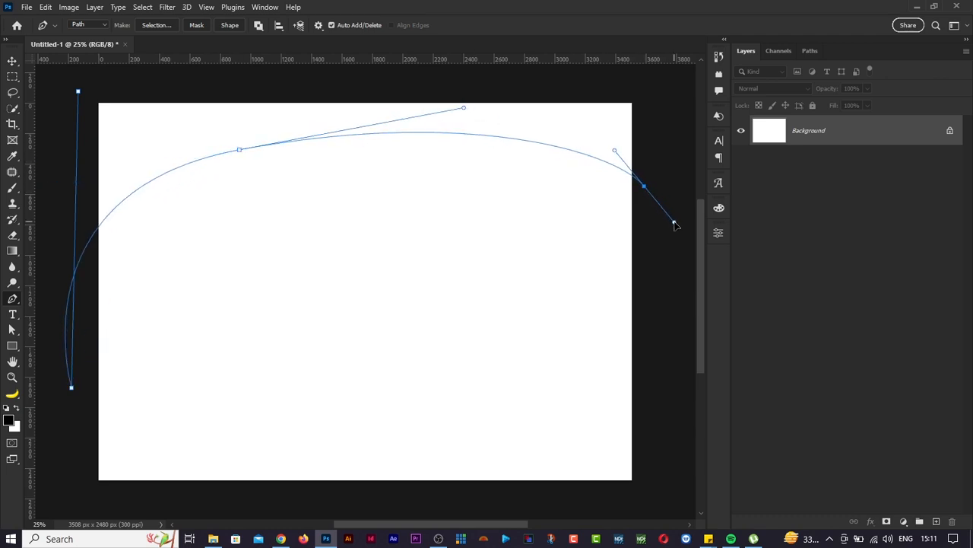
left_click(672, 96)
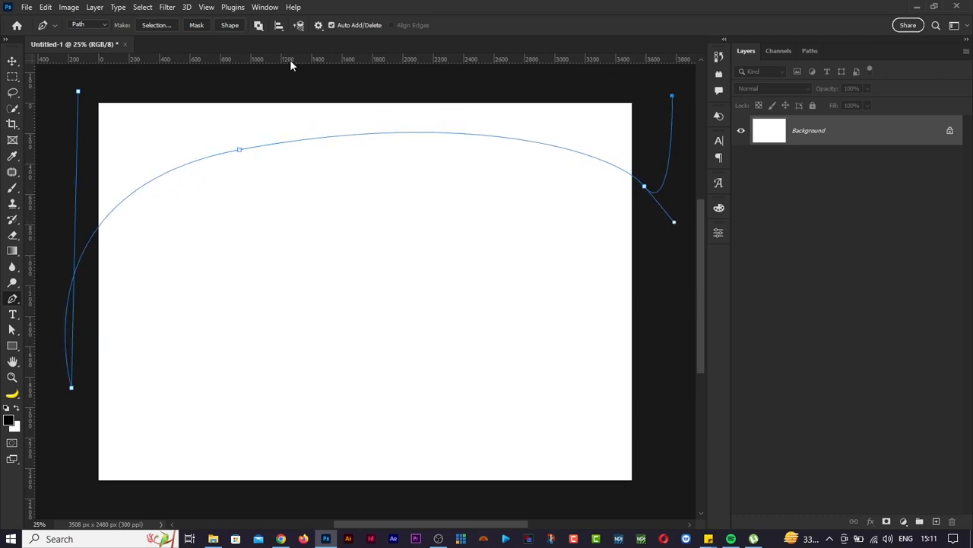
left_click(78, 92)
left_click(222, 27)
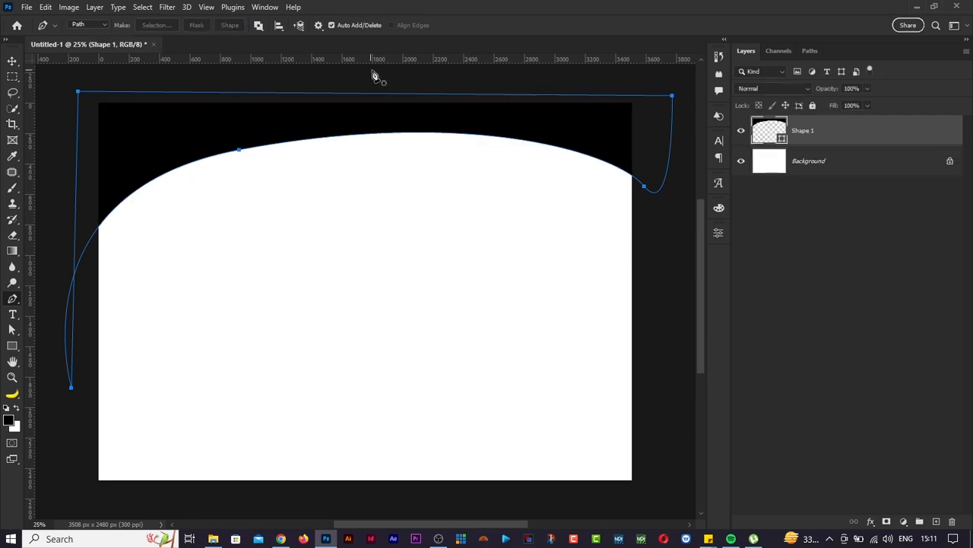
Step: Move the arched shape slightly up and set its fill colour to teal #0e676f
key("v")
left_click(650, 252)
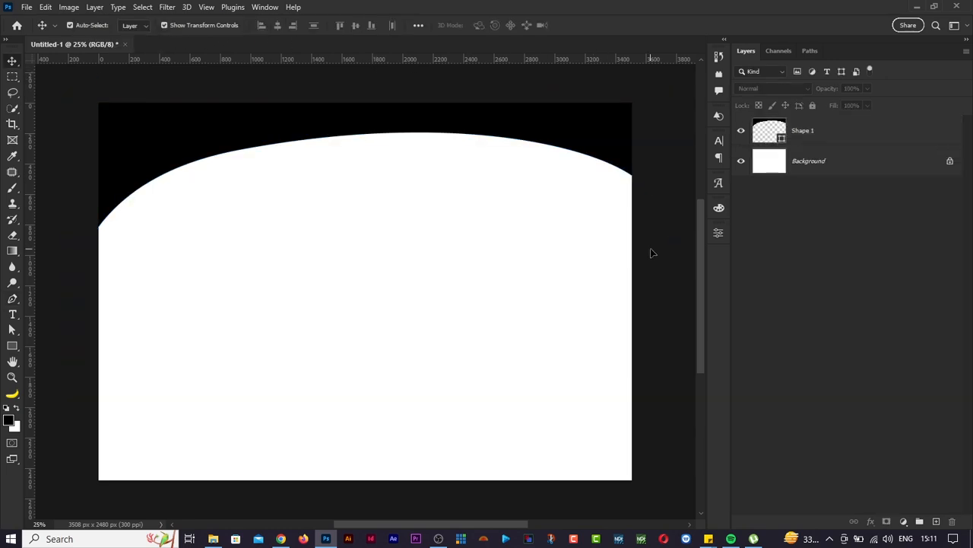
left_click_drag(550, 135, 548, 125)
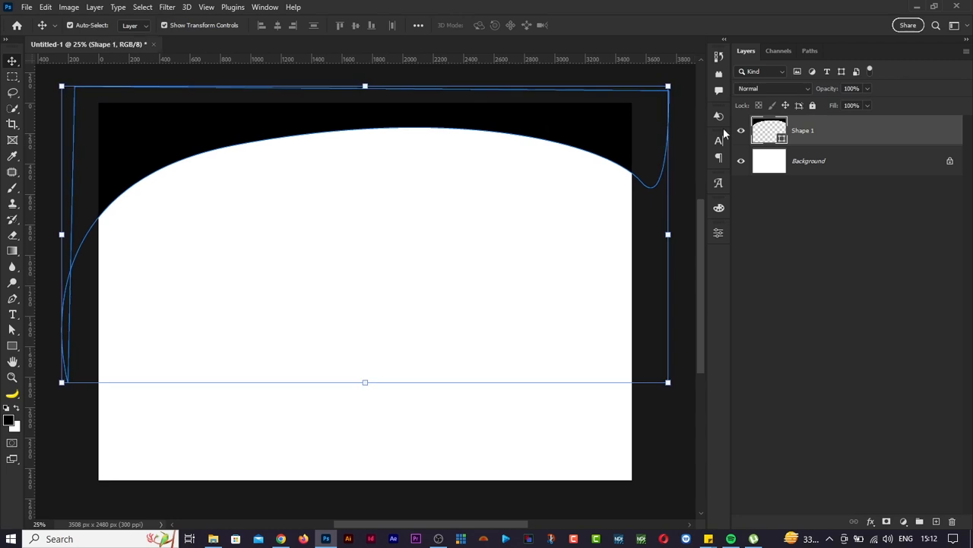
double_click(782, 140)
left_click(732, 163)
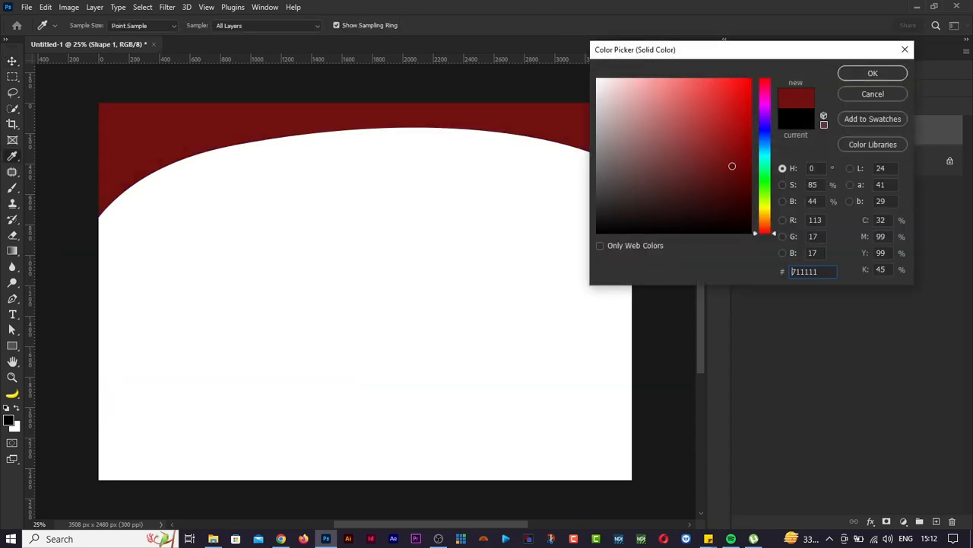
left_click_drag(765, 119, 764, 155)
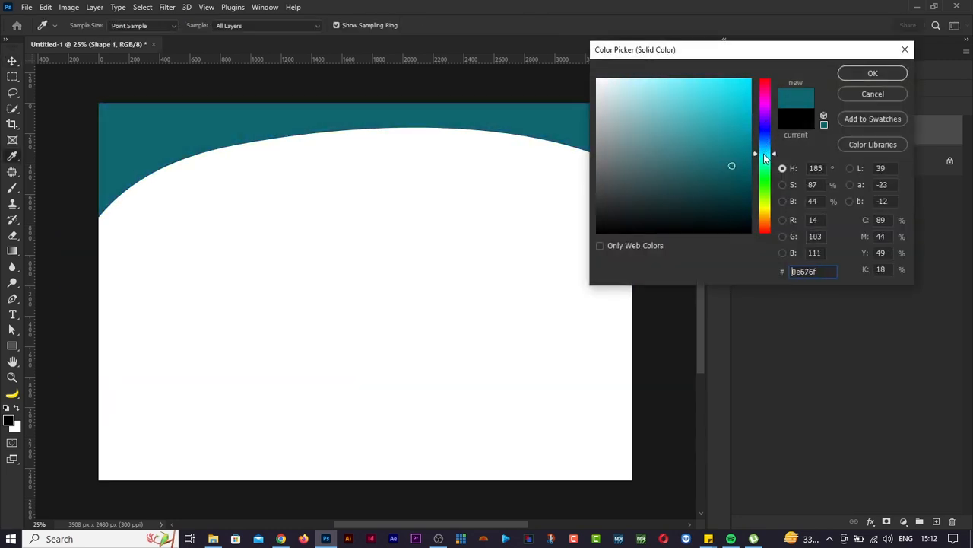
left_click(852, 74)
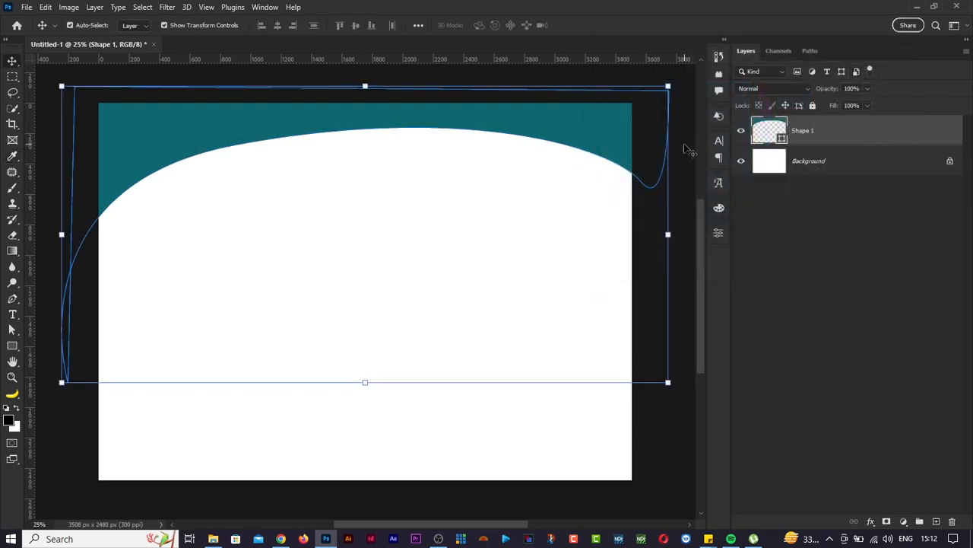
Step: Delete the teal arched shape from the document
key("ctrl+t")
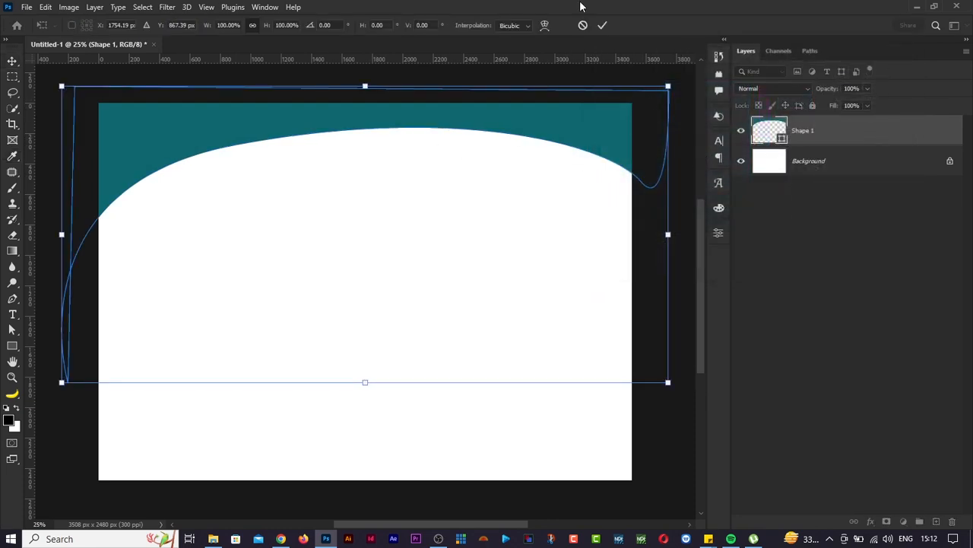
left_click(583, 25)
key("Delete")
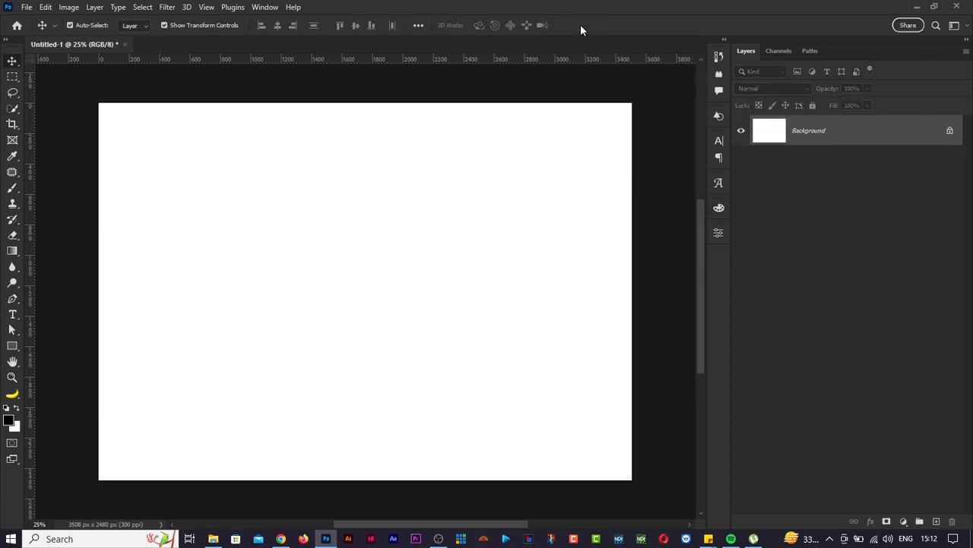
Step: Draw a closed, straight-sided four-corner path with the Pen tool in Path mode and convert it to a shape
left_click(12, 298)
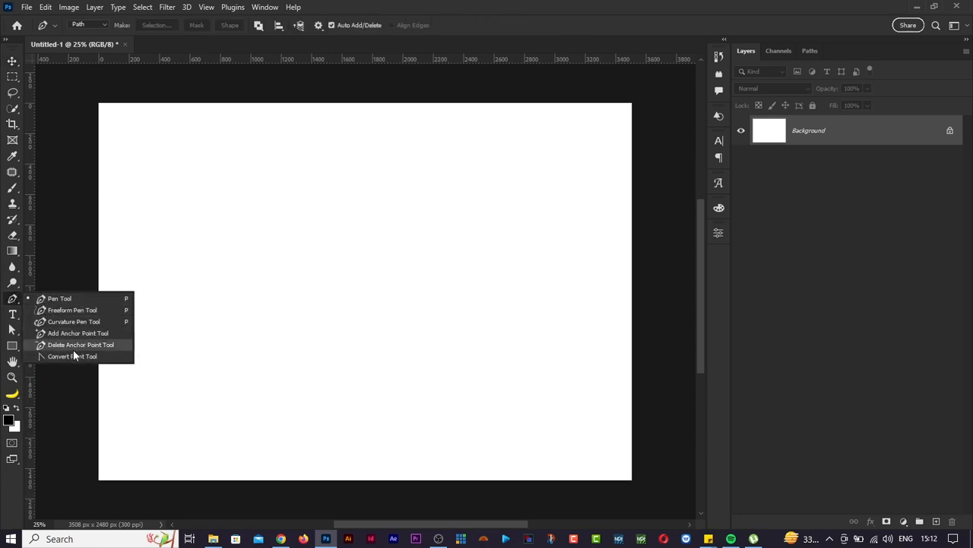
left_click(71, 298)
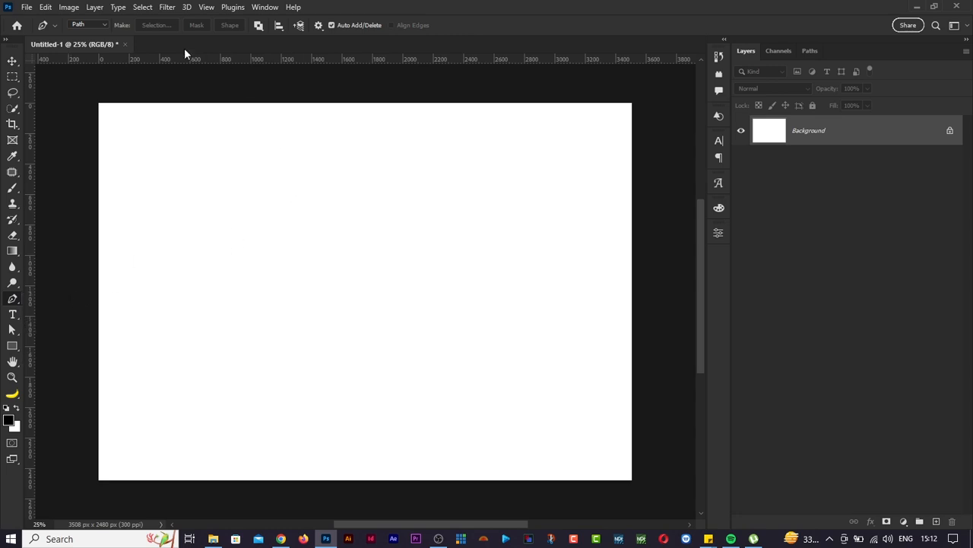
left_click(104, 24)
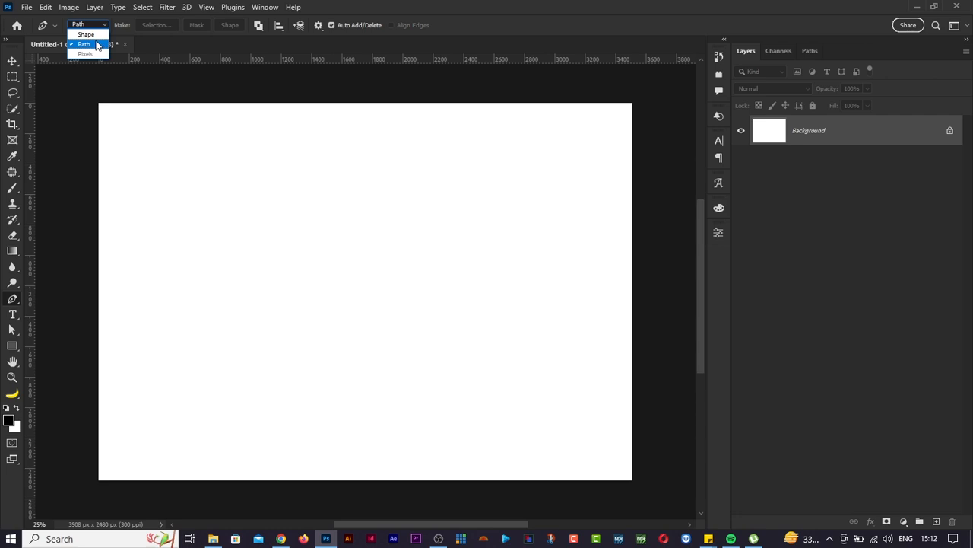
left_click(97, 45)
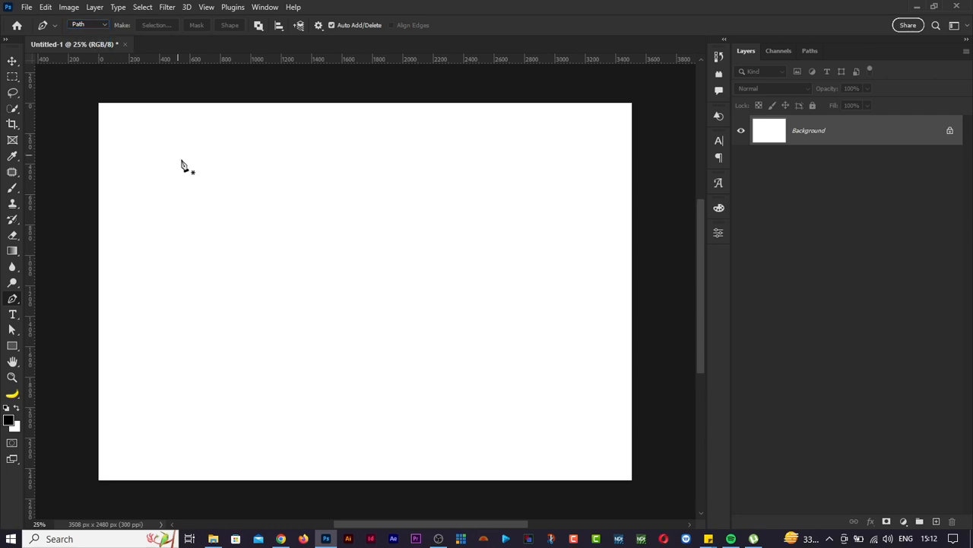
scroll(376, 314, "up", 1)
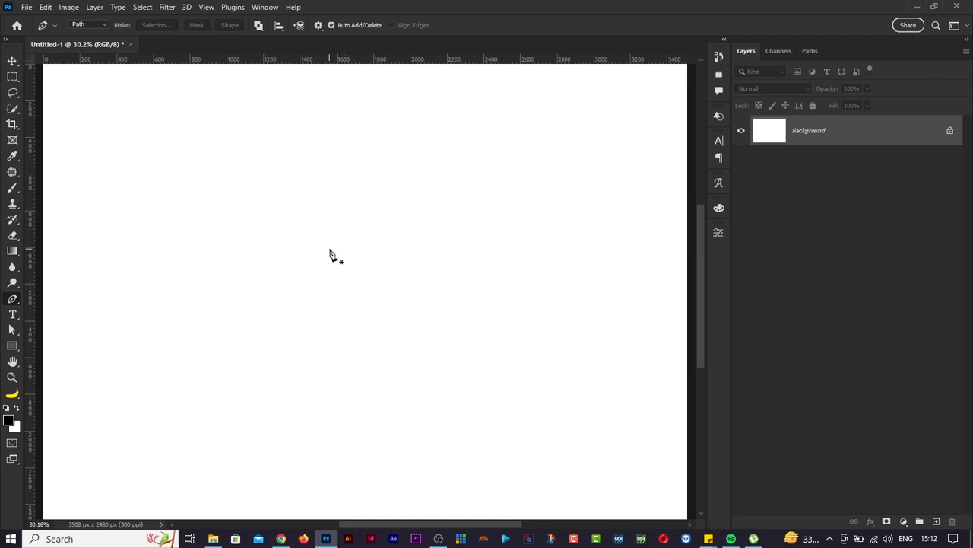
left_click(244, 188)
left_click(417, 135)
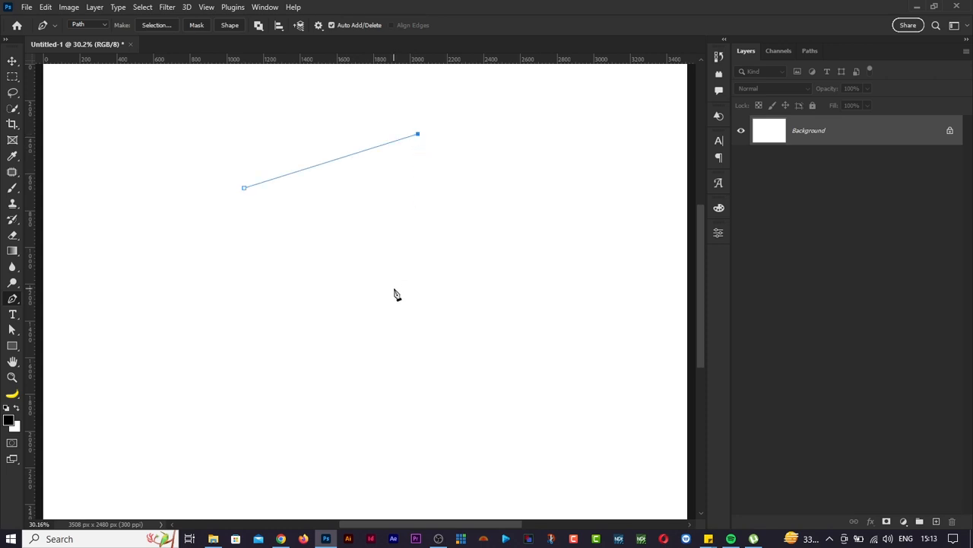
left_click(390, 314)
left_click(233, 312)
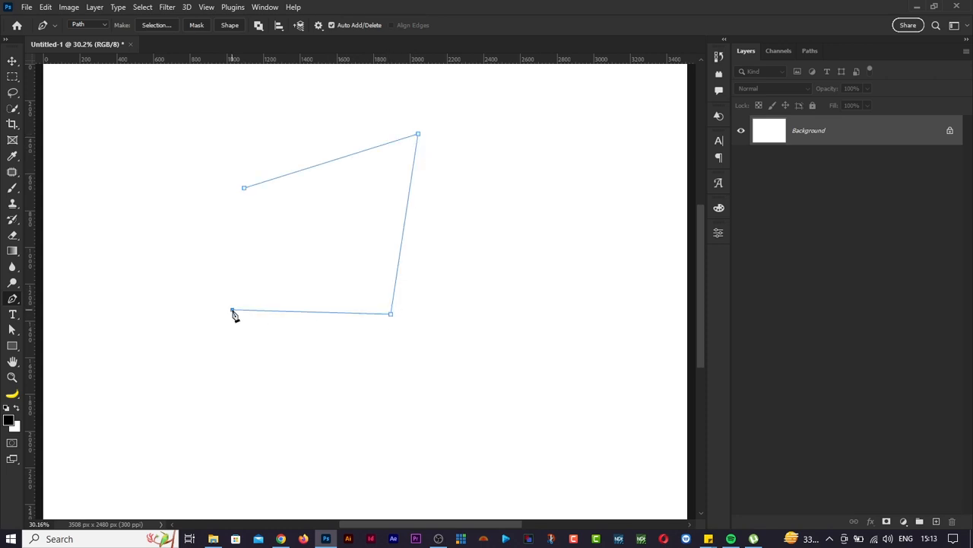
left_click(244, 189)
left_click(228, 27)
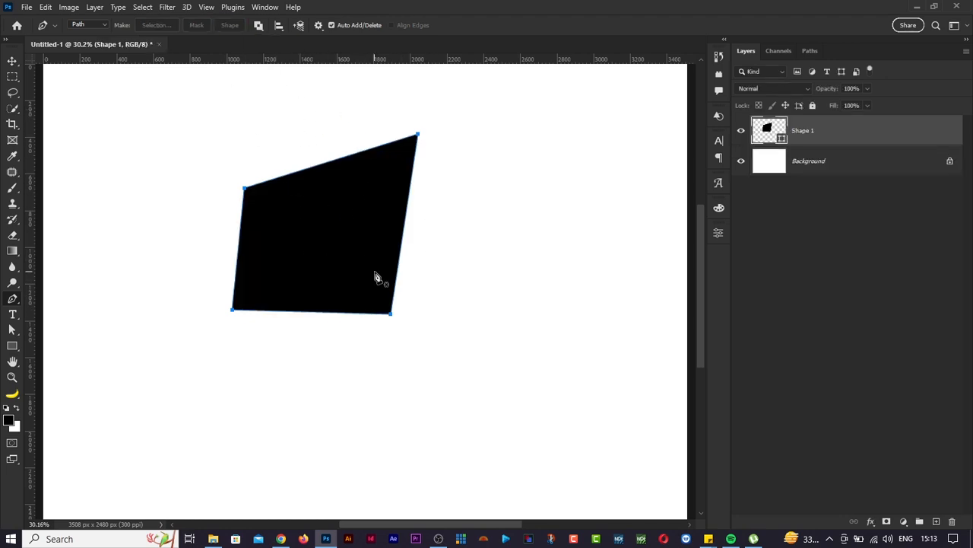
Step: Set the four-sided shape's fill colour to blue #0457ac
double_click(781, 141)
left_click(764, 142)
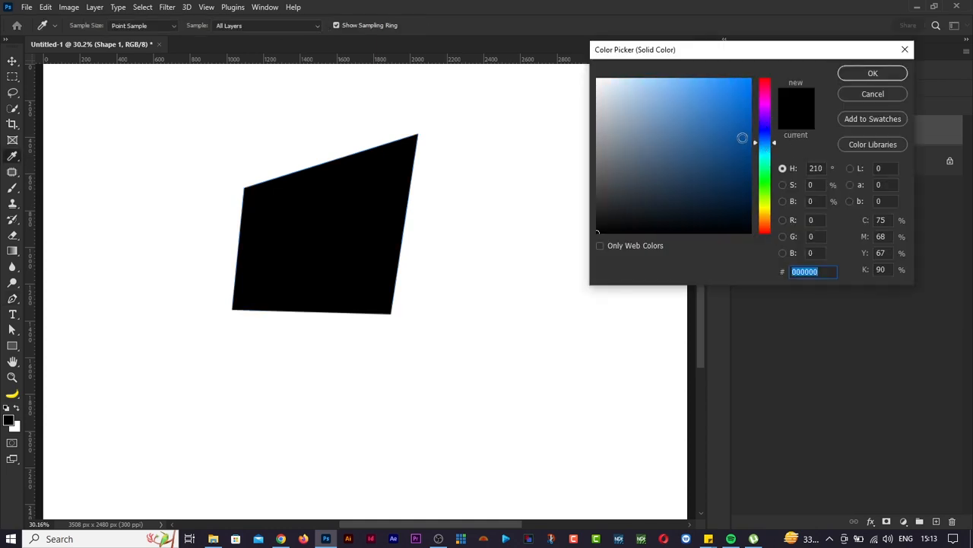
mouse_move(742, 137)
left_mouse_down()
mouse_move(752, 169)
mouse_move(748, 126)
left_mouse_up()
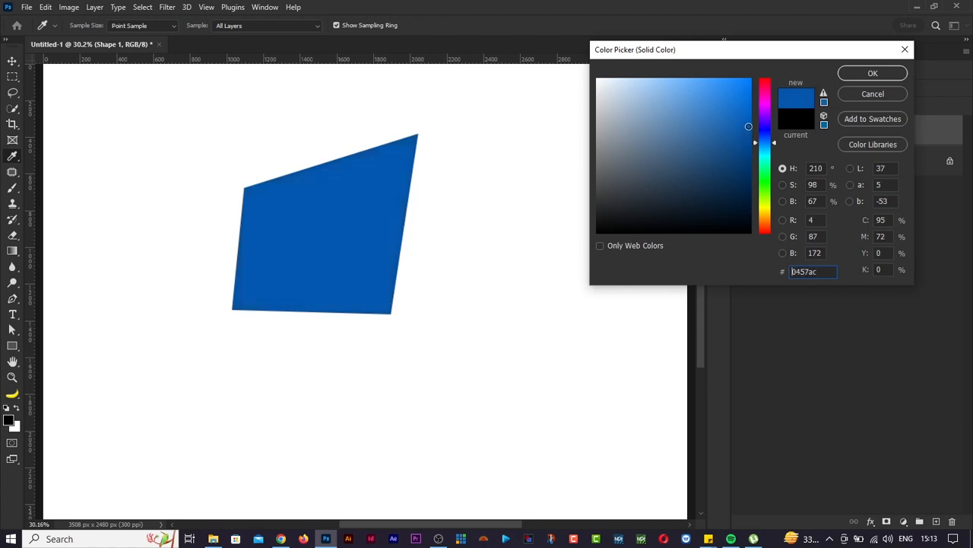
left_click(873, 73)
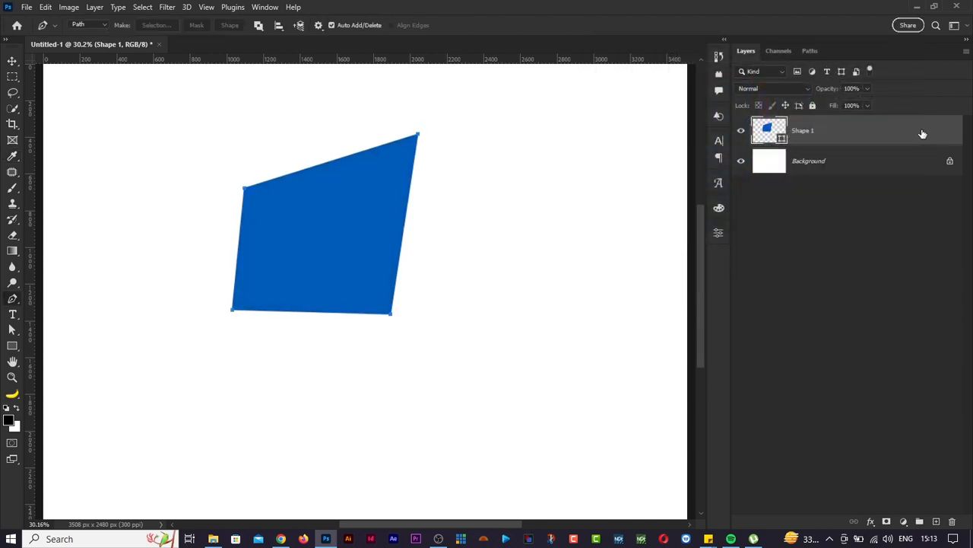
Step: Add a 51 px outside Stroke layer effect with the gold gradient to the four-sided shape
right_click(922, 134)
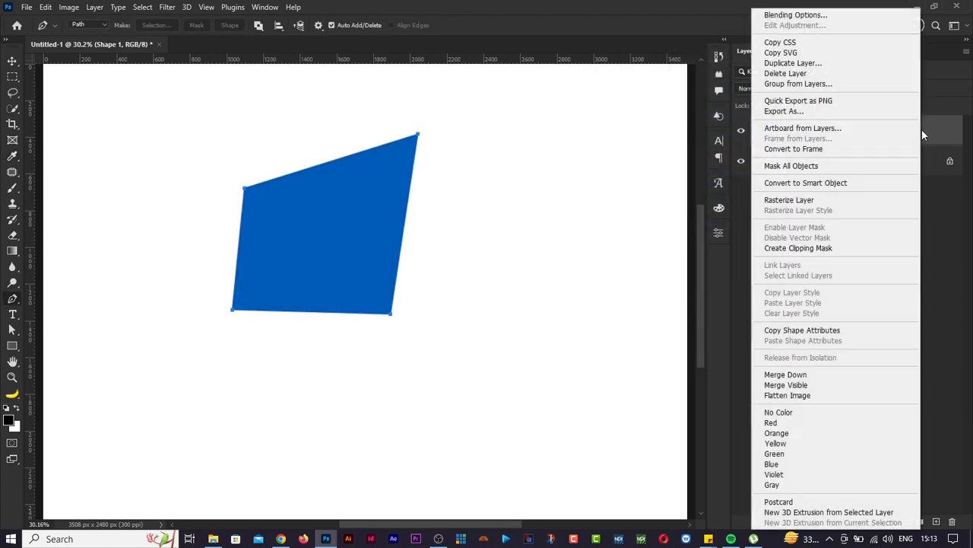
left_click(828, 17)
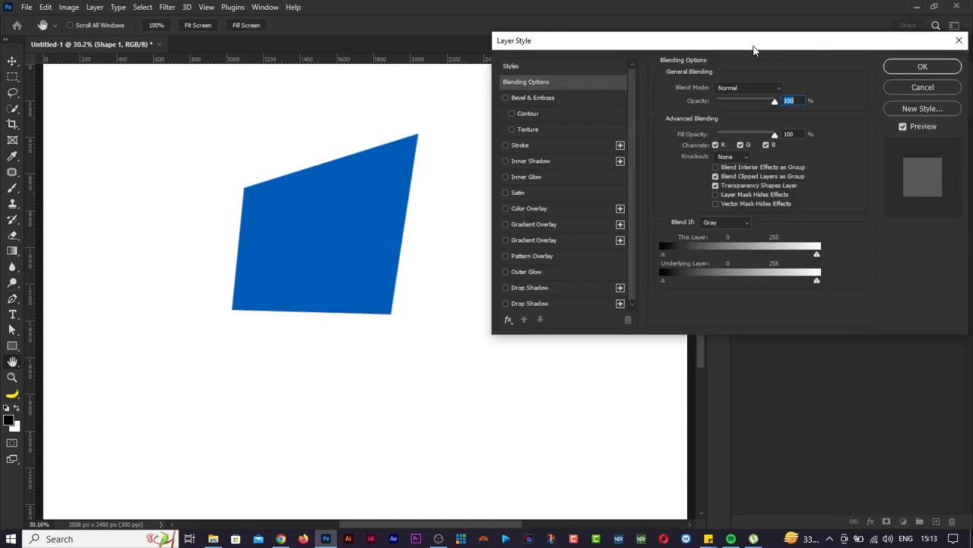
left_click(520, 145)
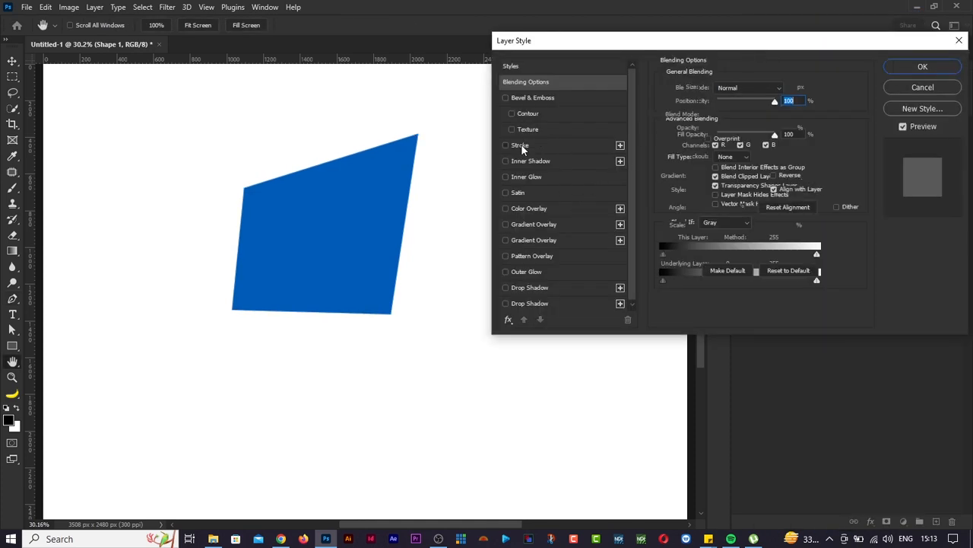
left_click_drag(726, 88, 723, 89)
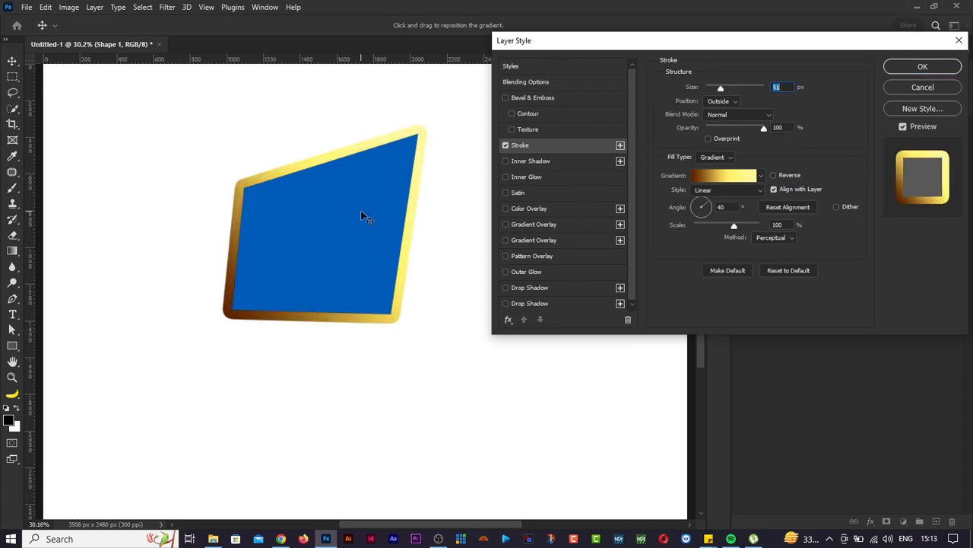
Step: Add a red-to-orange Gradient Overlay to the four-sided shape, with the red colour stop located at 22%
left_click(540, 240)
left_click(734, 115)
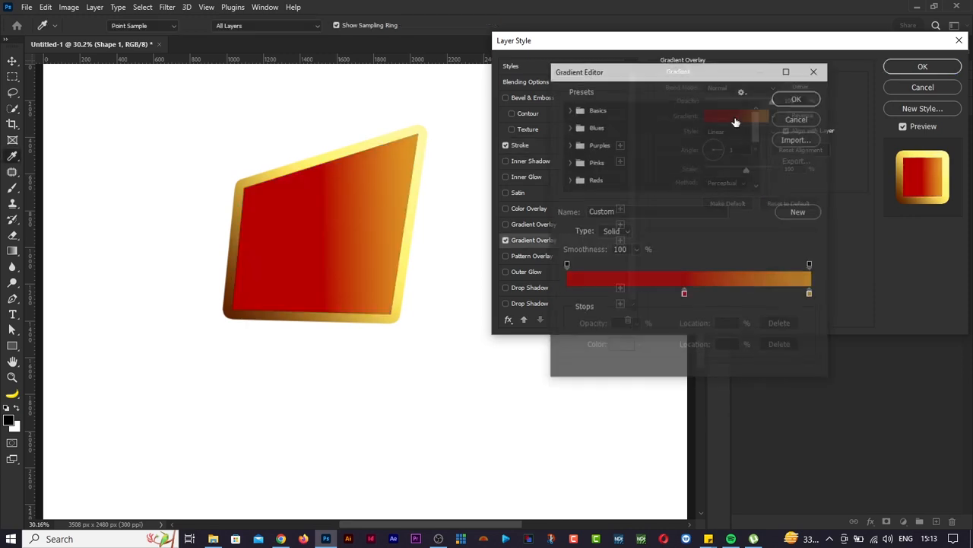
left_click(679, 295)
left_click_drag(679, 295, 618, 295)
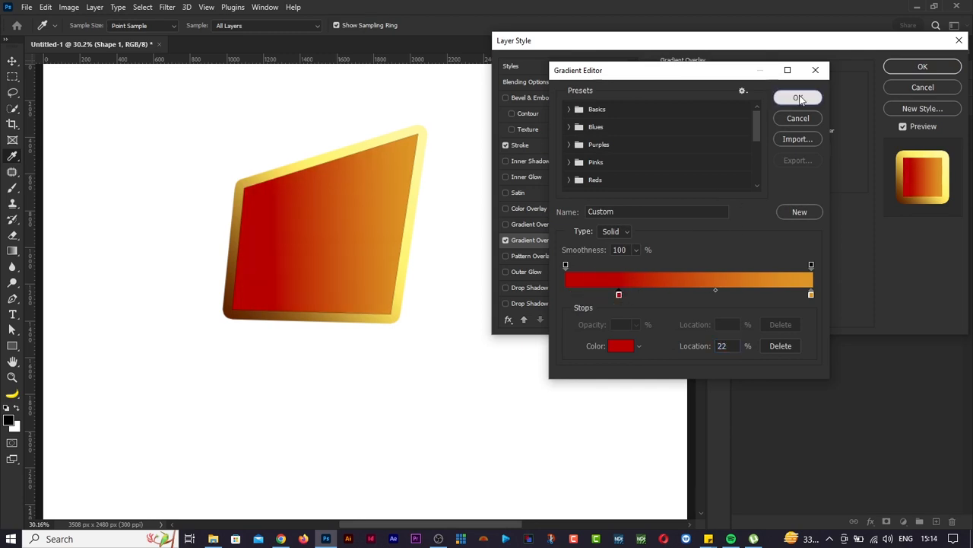
left_click(808, 96)
left_click(921, 65)
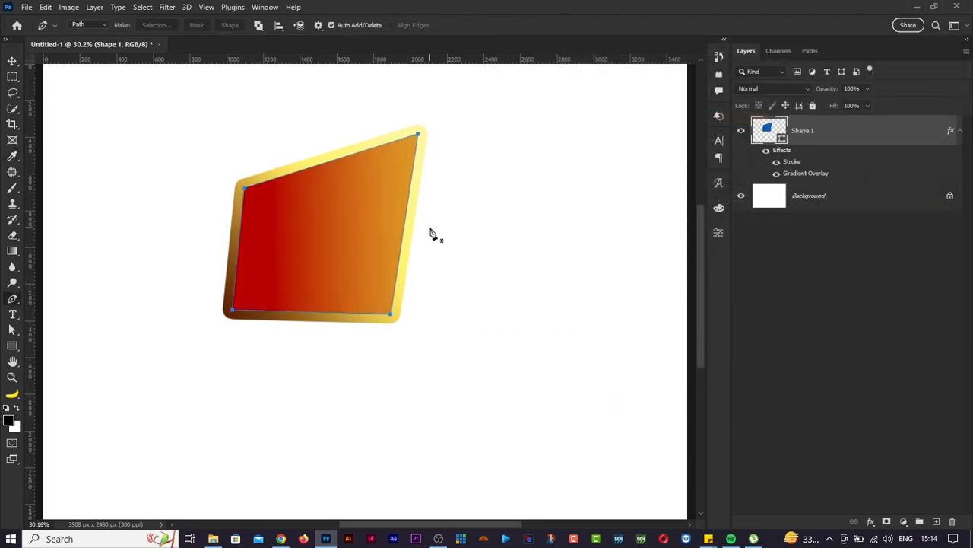
Step: Replace the four-sided shape with a closed, straight-sided triangular path converted to a shape
key("Delete")
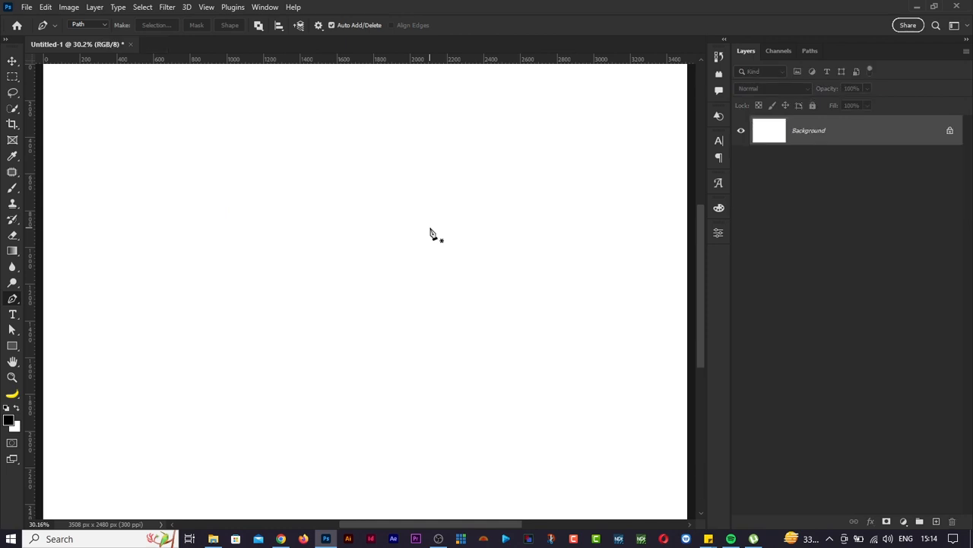
left_click(346, 136)
left_click(120, 261)
left_click(393, 301)
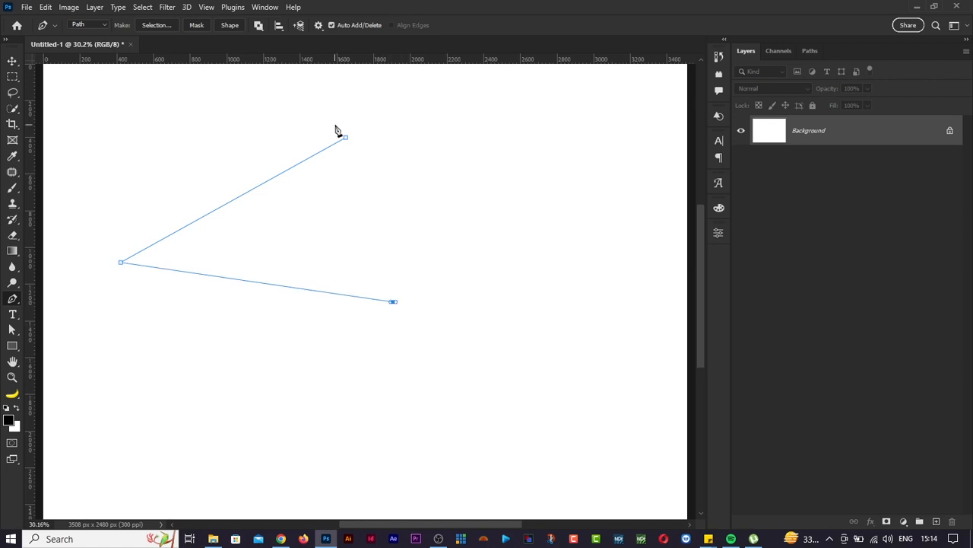
left_click(346, 138)
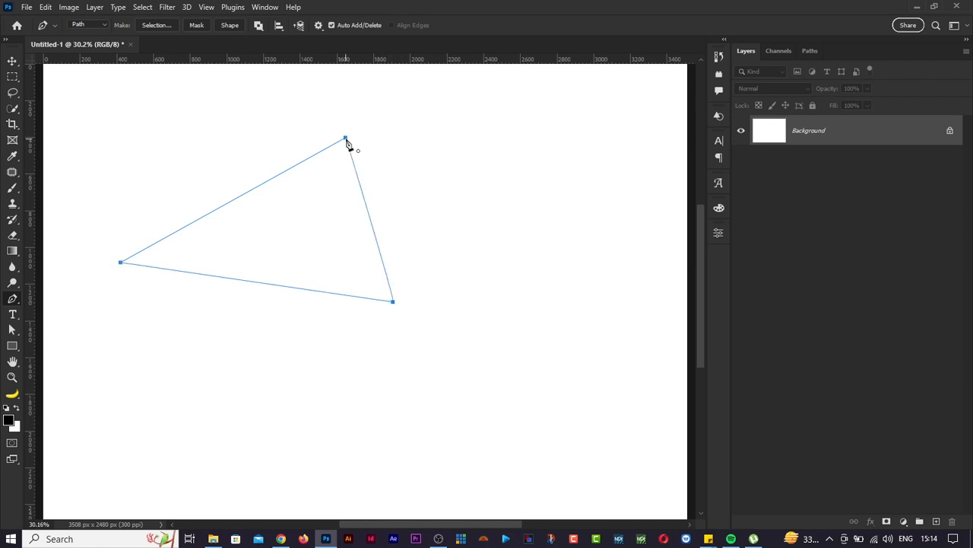
left_click(228, 25)
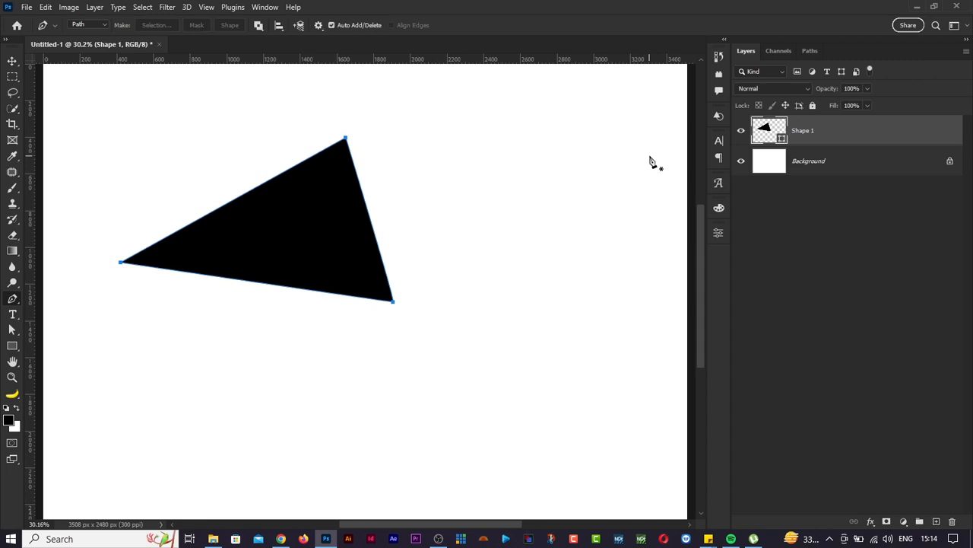
Step: Delete the black triangular shape from the document
key("Delete")
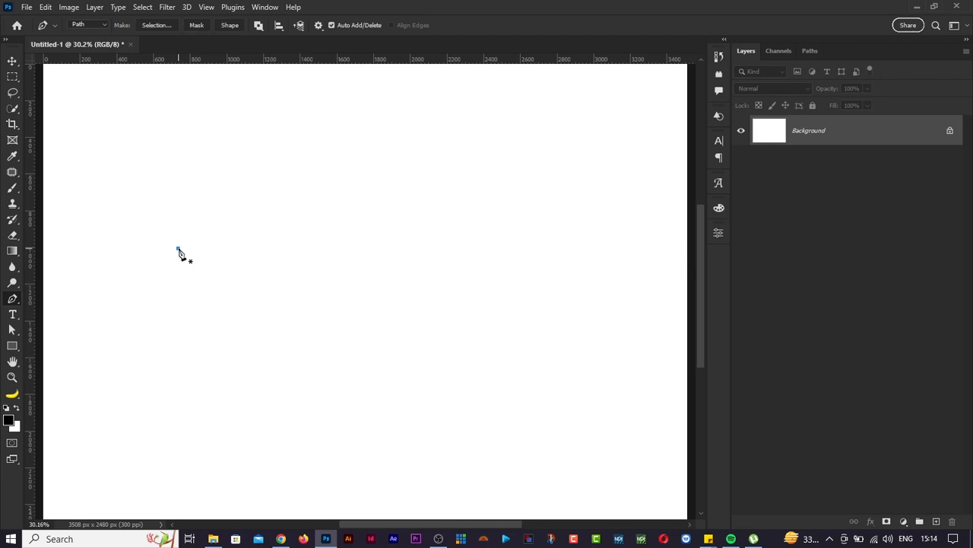
left_click(397, 149)
left_click_drag(399, 150, 599, 217)
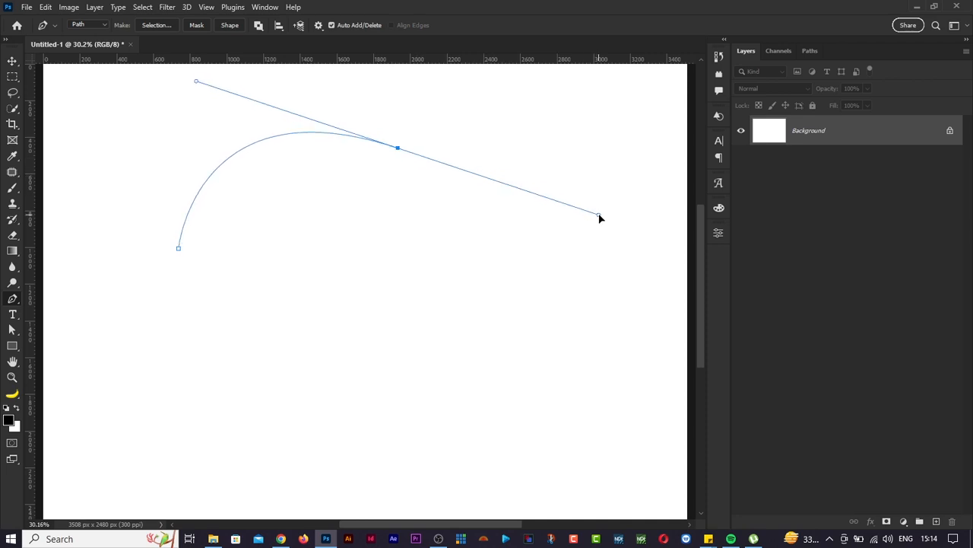
key("Escape")
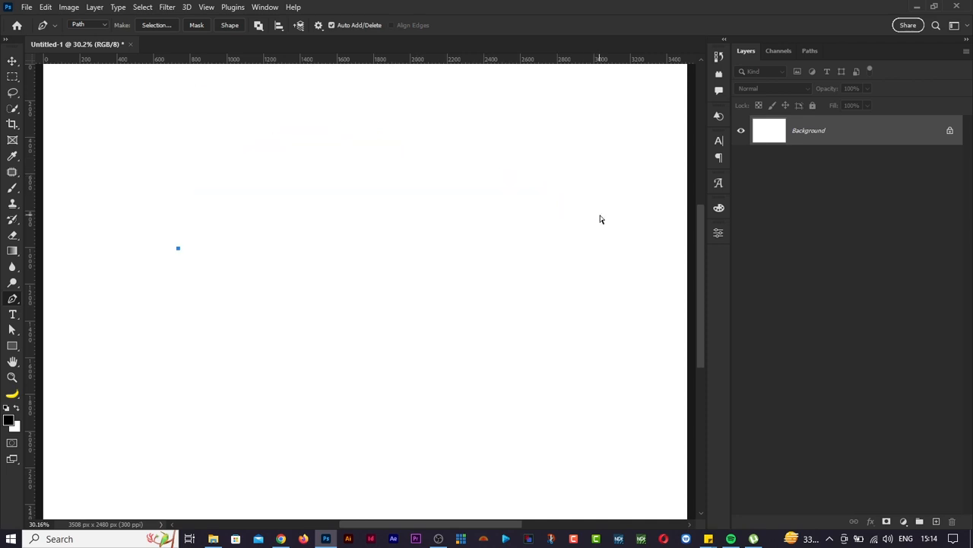
Step: Draw a closed, curved path with three anchor points using the Pen tool and convert it to a shape
left_click(173, 257)
left_click_drag(375, 160, 549, 220)
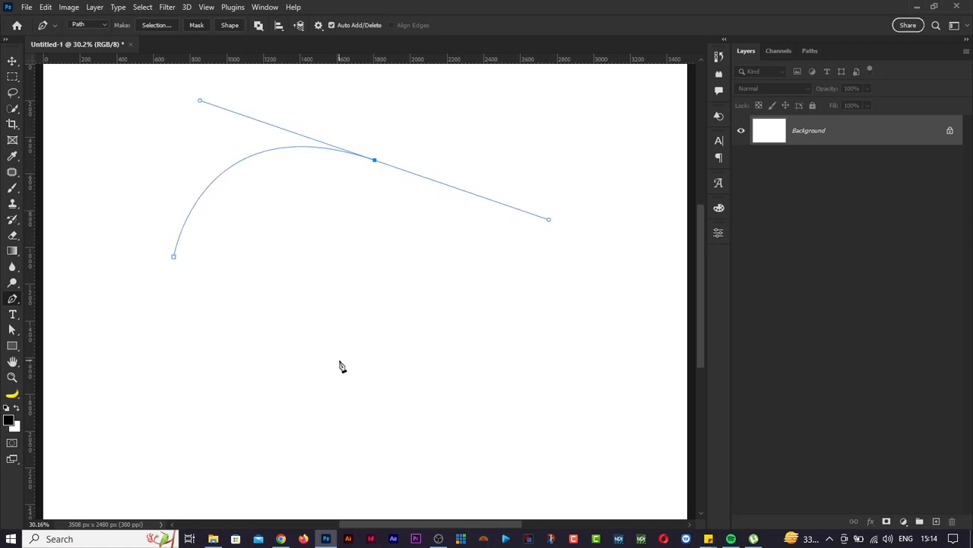
left_click_drag(339, 360, 258, 381)
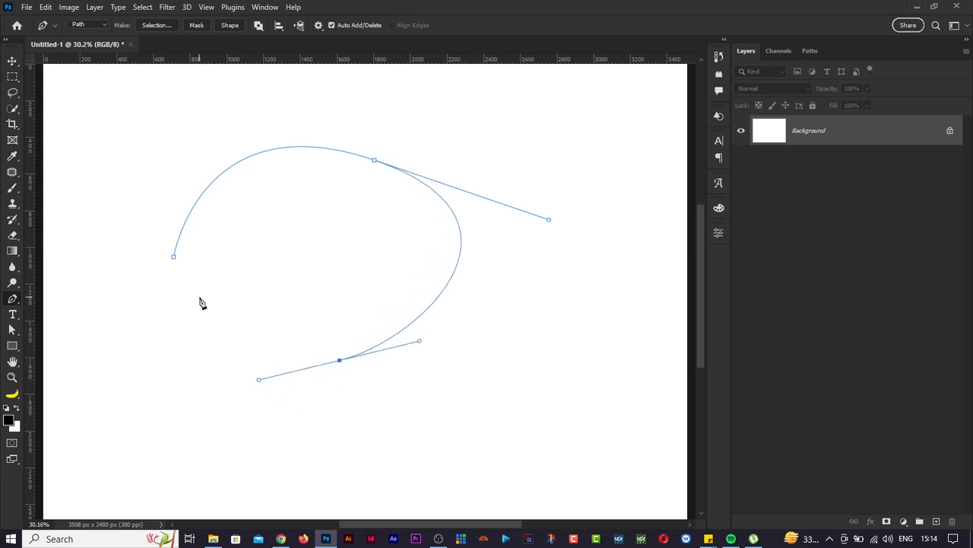
left_click(175, 258)
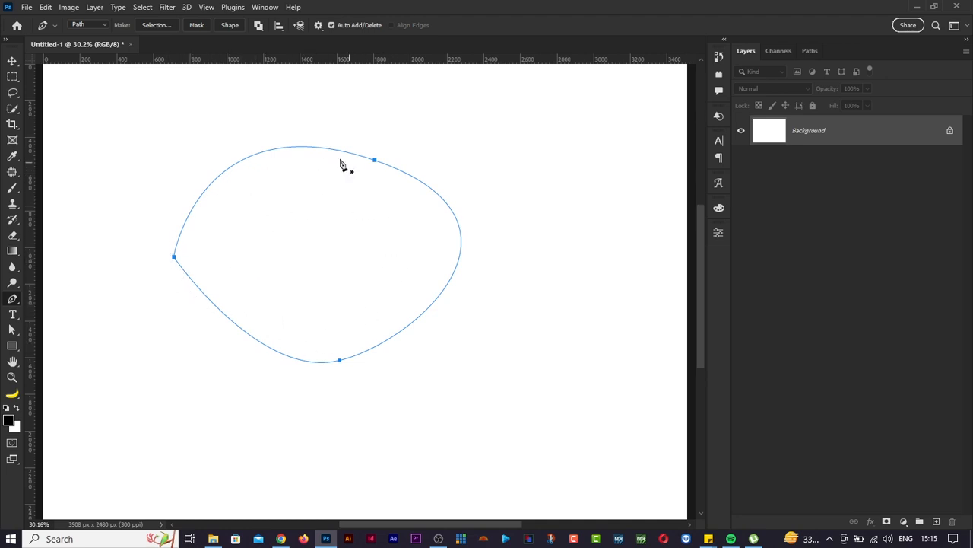
left_click(435, 192)
left_click(435, 191)
left_click(230, 25)
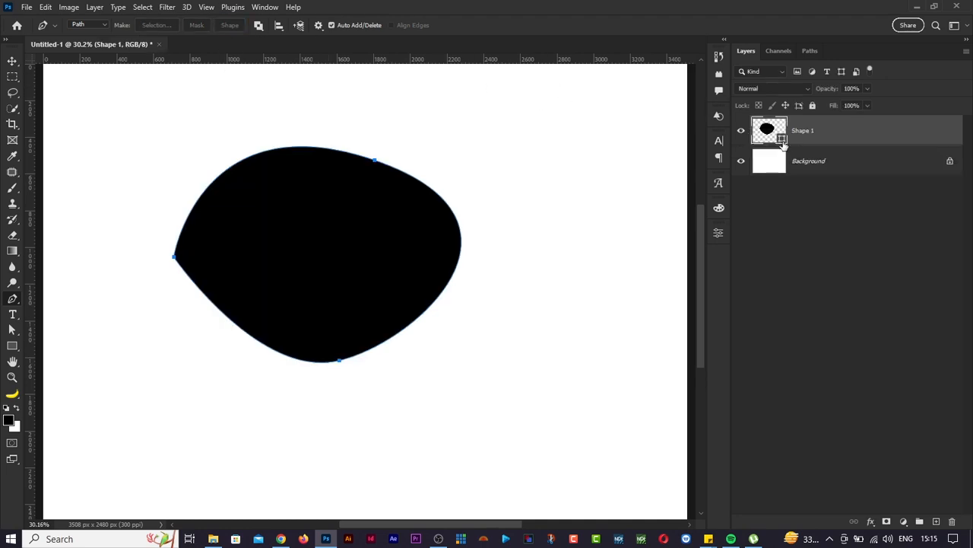
Step: Set the curved shape's fill colour to red #e40000
double_click(783, 142)
left_click(721, 137)
left_click(750, 95)
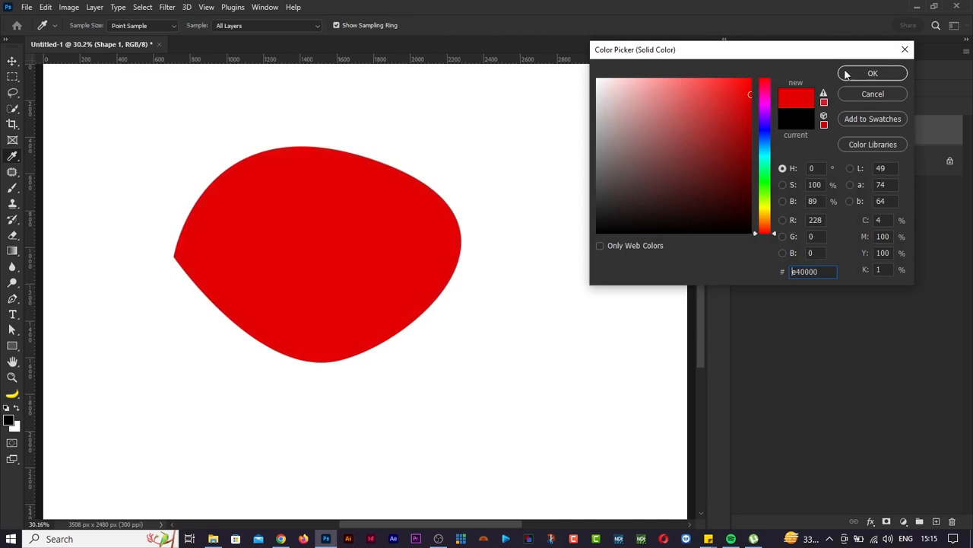
left_click(871, 73)
Step: Delete the red shape and draw a closed teardrop-like path with four anchor points using the Pen tool
key("Delete")
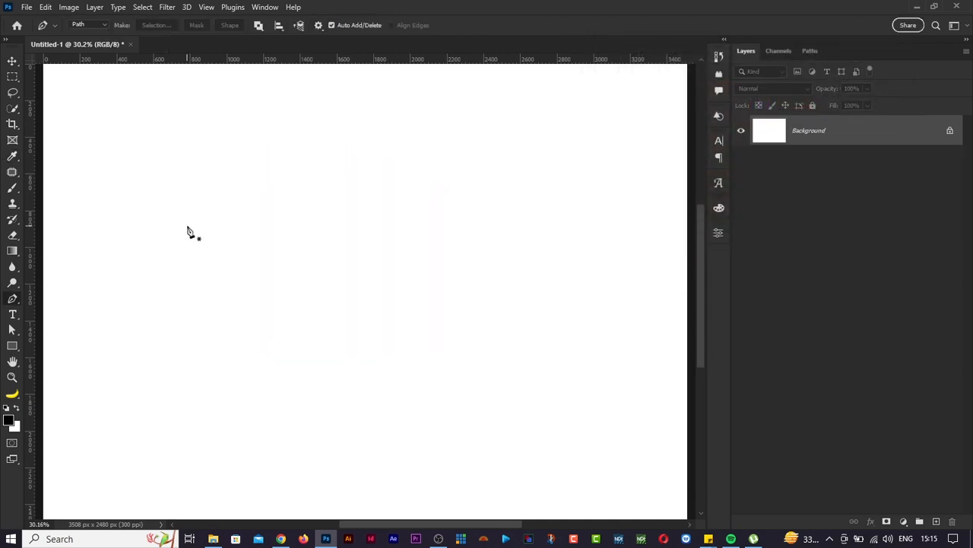
left_click(177, 227)
left_click_drag(342, 178, 381, 217)
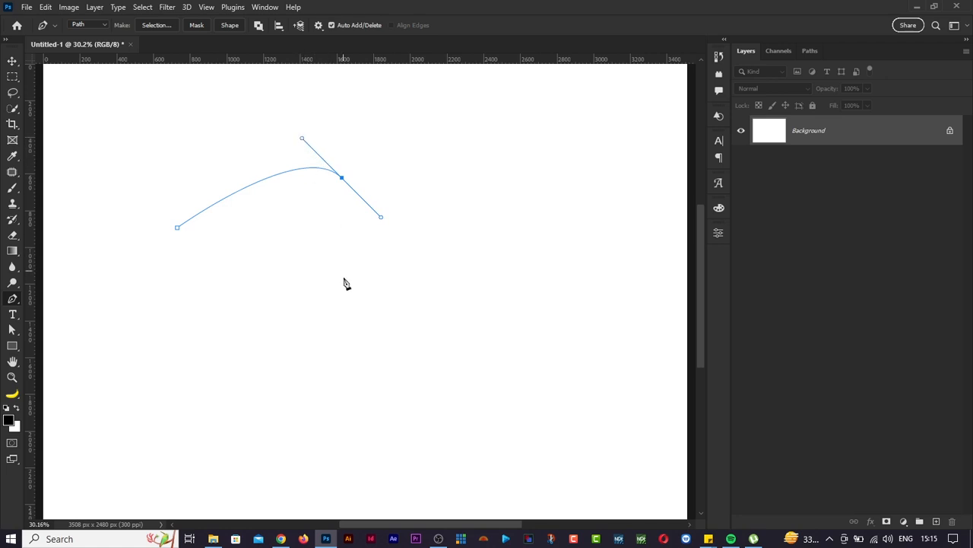
left_click(341, 327)
left_click_drag(342, 331, 263, 355)
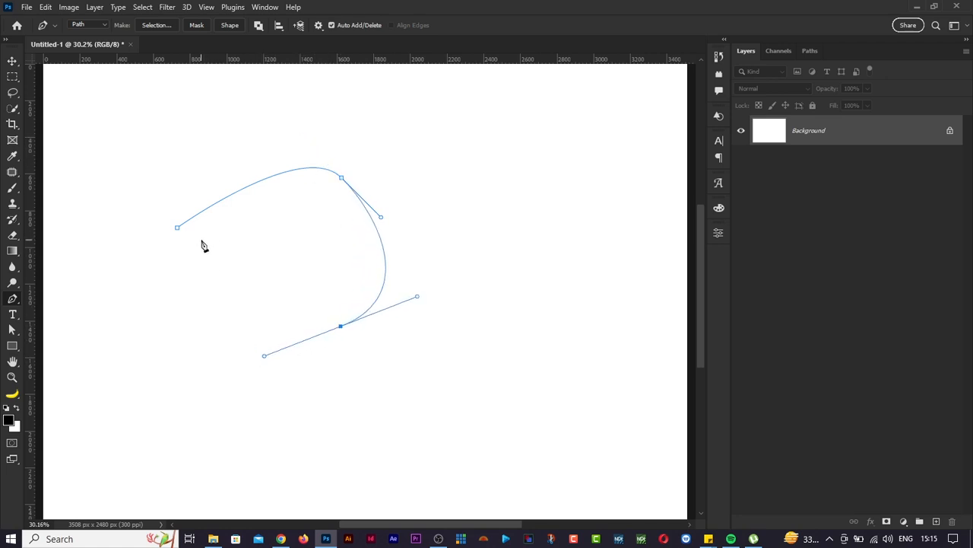
left_click_drag(177, 228, 179, 234)
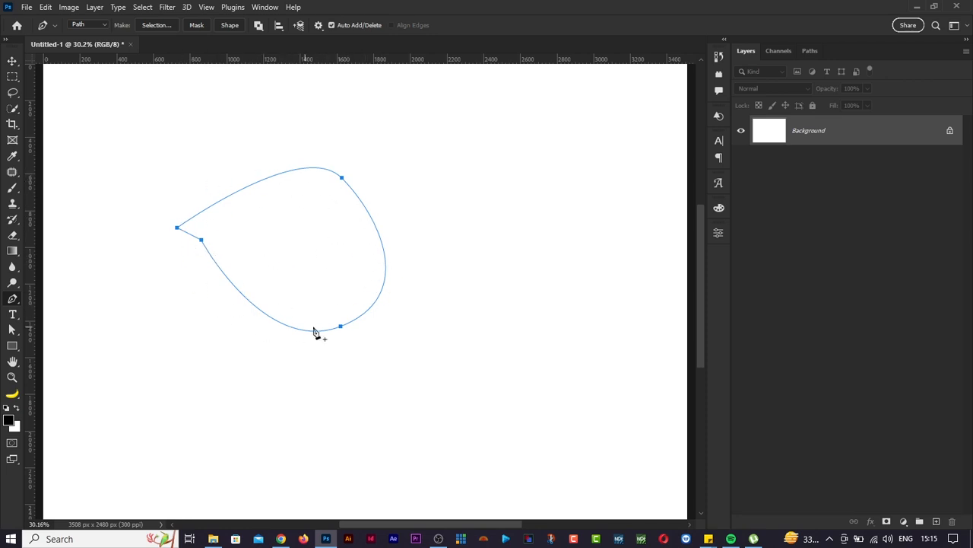
Step: Switch to the Path Selection Tool and select the whole teardrop-like path
left_click(13, 332)
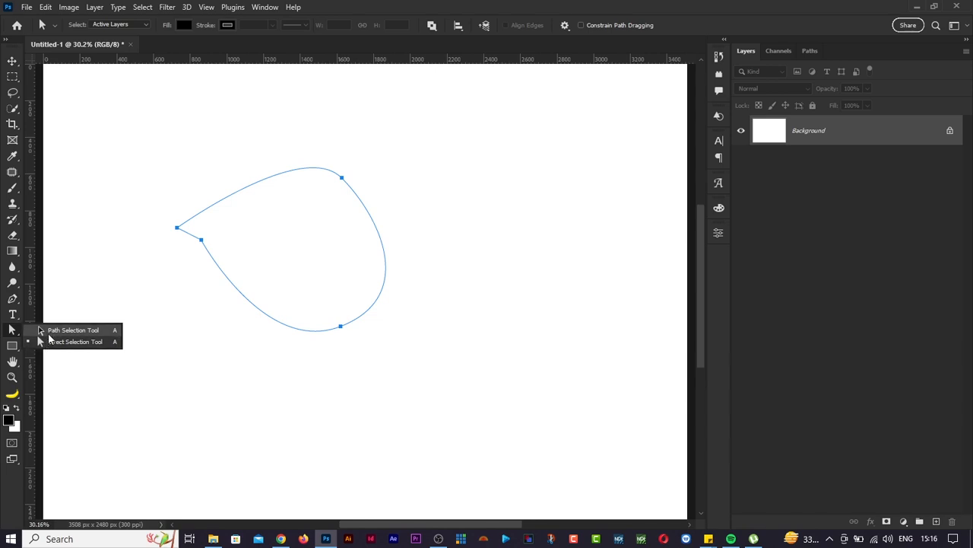
left_click(49, 332)
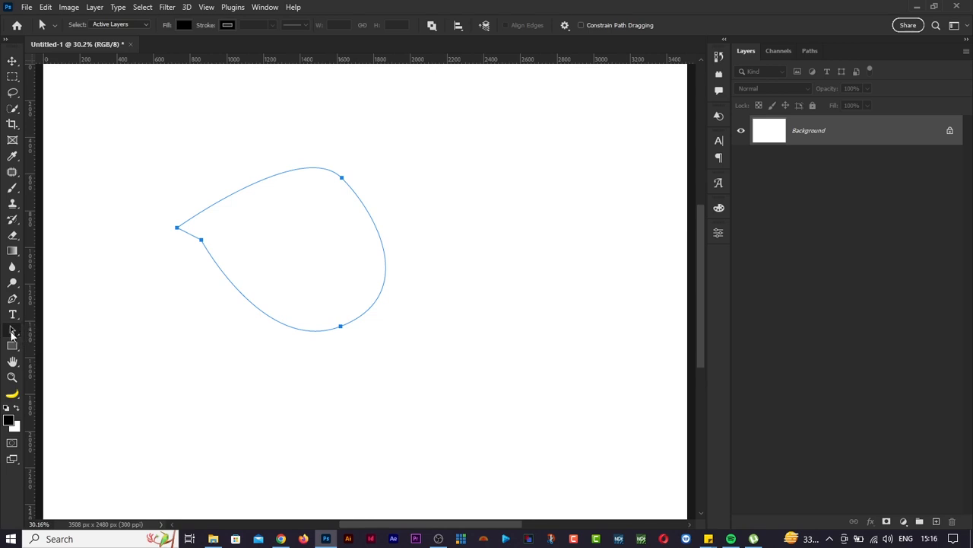
right_click(11, 333)
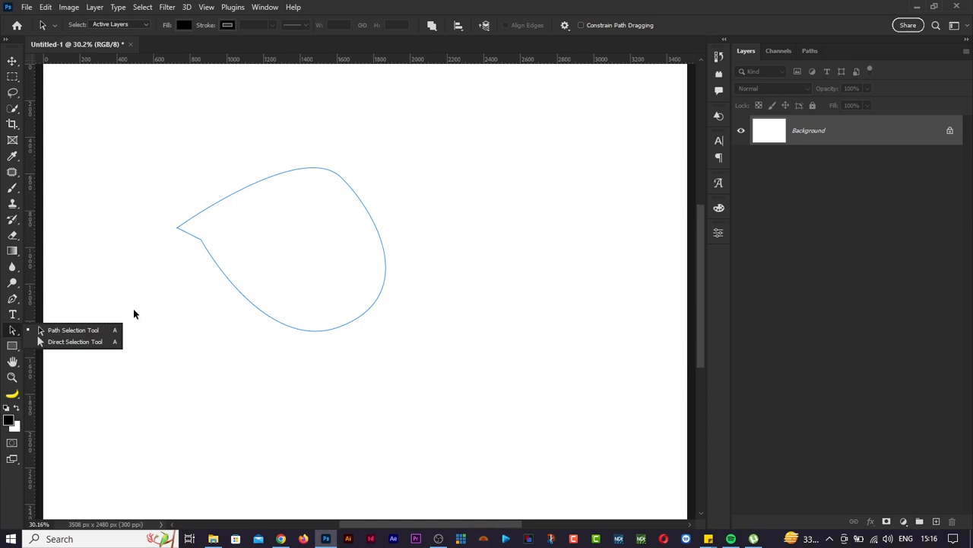
left_click(59, 333)
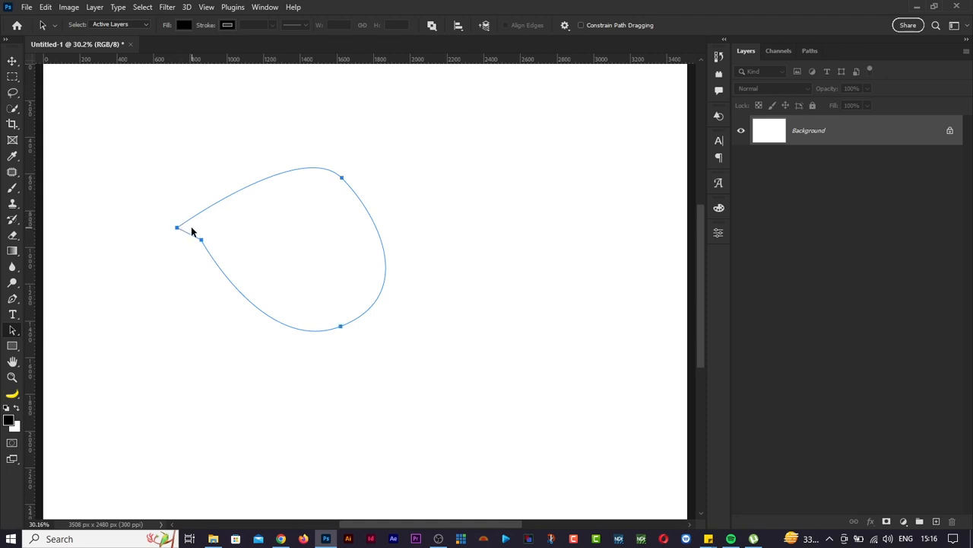
right_click(13, 333)
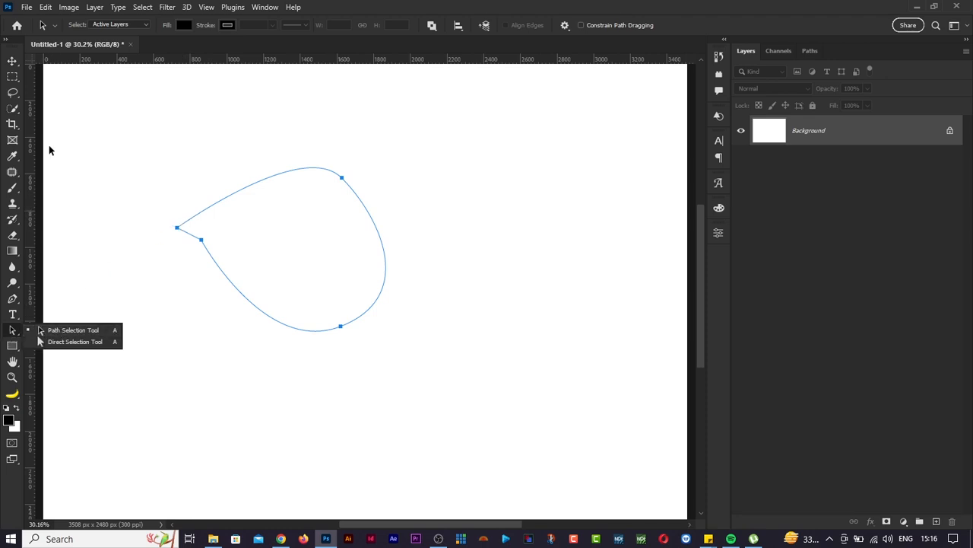
Step: Try to move the teardrop-like path with the Move tool, declining to convert the background to a normal layer
left_click(13, 64)
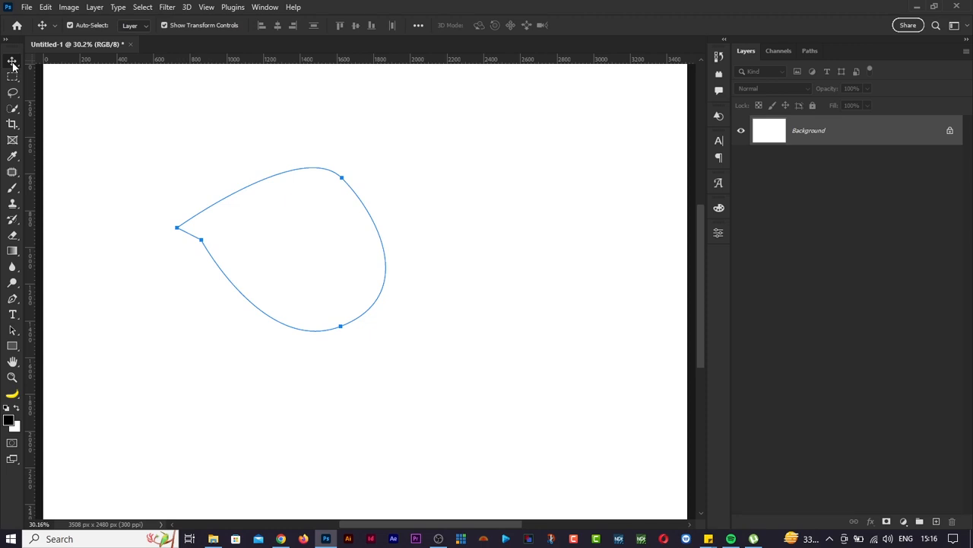
left_click(190, 221)
mouse_move(217, 220)
left_mouse_down()
mouse_move(213, 198)
mouse_move(232, 218)
left_mouse_up()
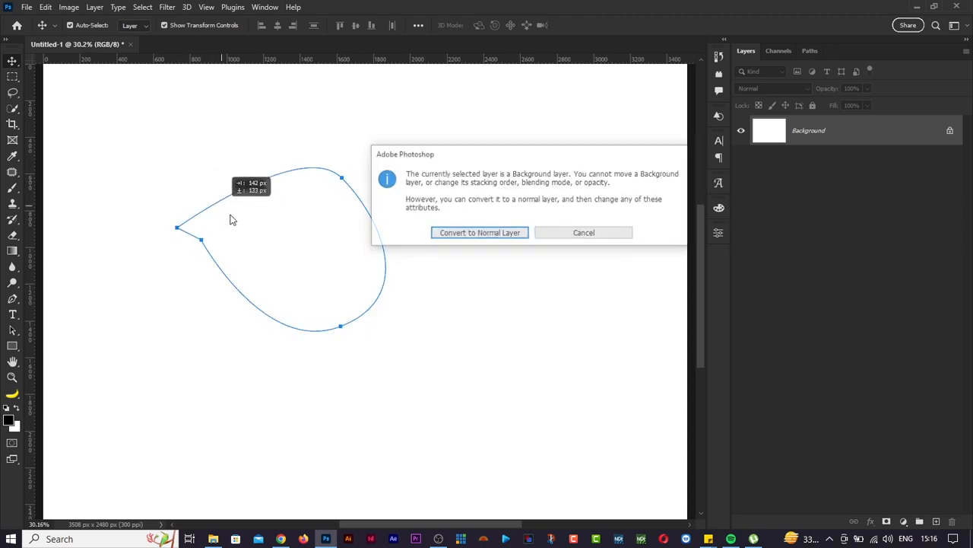
left_click(576, 233)
Step: Move the whole teardrop-like path slightly down and to the right with the Path Selection Tool
left_click(12, 330)
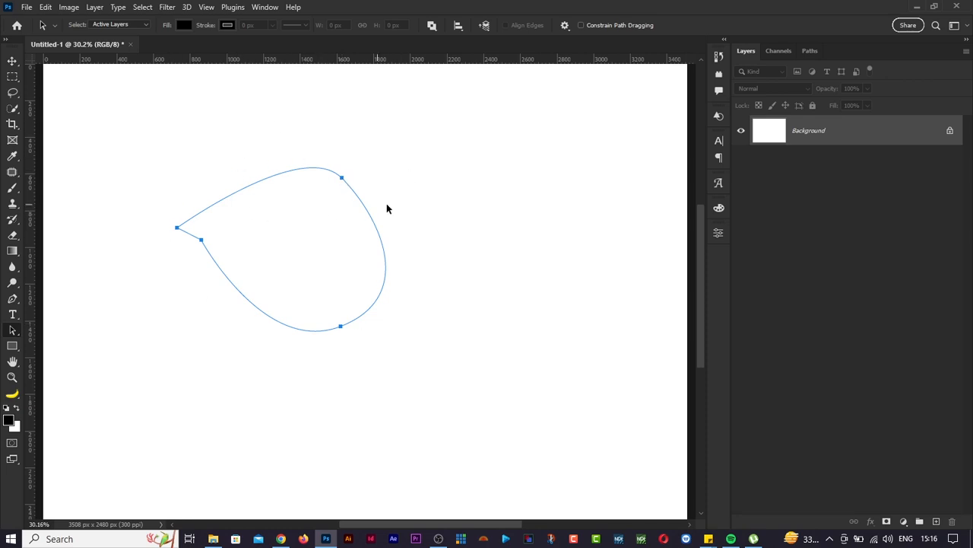
left_click(422, 204)
left_click_drag(200, 177, 309, 245)
left_click_drag(202, 241, 239, 261)
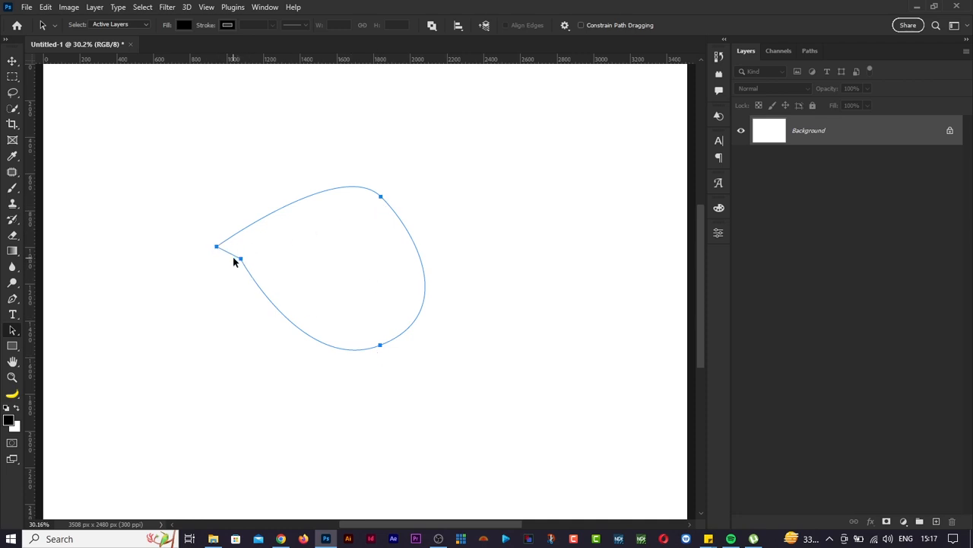
Step: Lengthen both direction handles of the path's upper-right anchor with the Direct Selection Tool to make its curves fuller
right_click(15, 334)
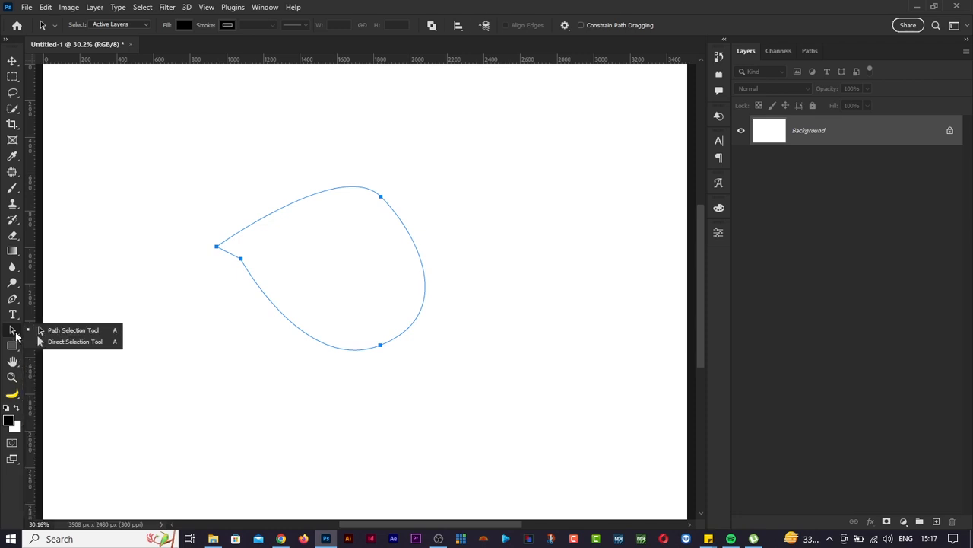
left_click(74, 344)
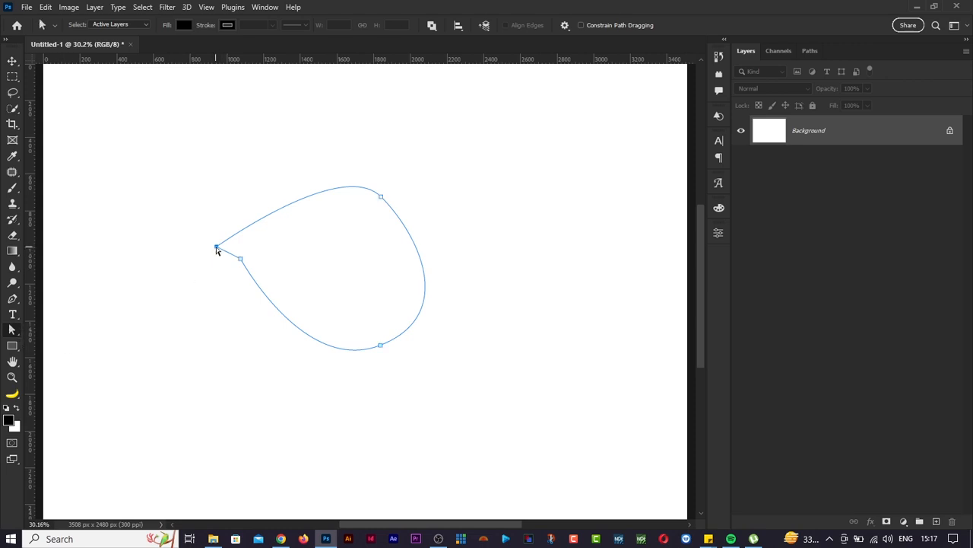
left_click(216, 248)
left_click(381, 197)
left_click(477, 197)
left_click(376, 197)
left_click(381, 196)
left_click(381, 197)
left_click_drag(341, 160, 267, 83)
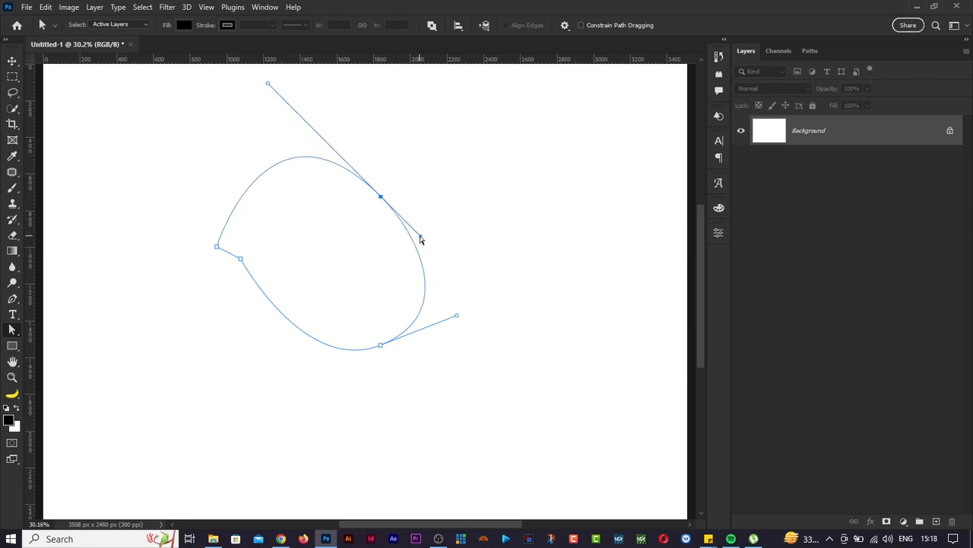
left_click_drag(421, 238, 459, 259)
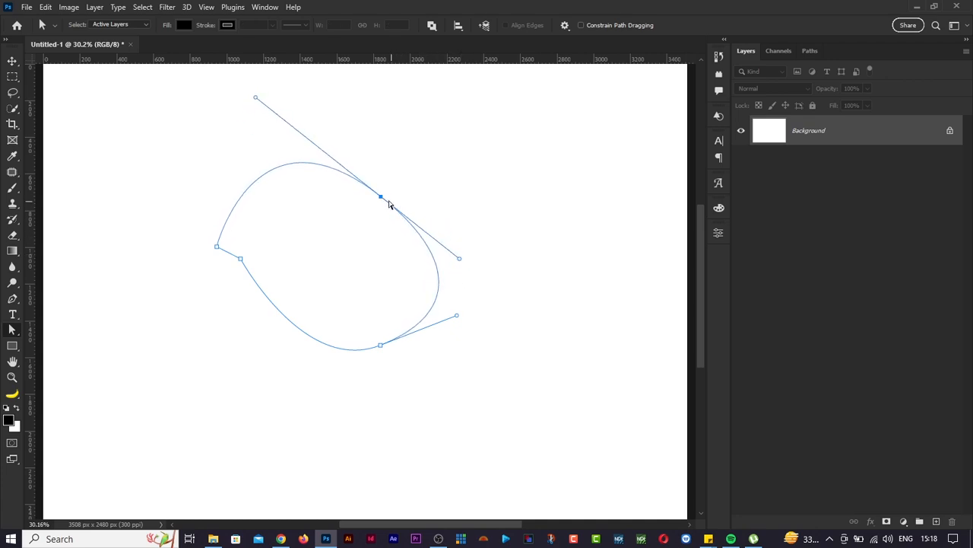
Step: Reshape the path by moving its upper-right anchor up and outward and spreading its two left-hand corner anchors apart
left_click_drag(380, 196, 426, 174)
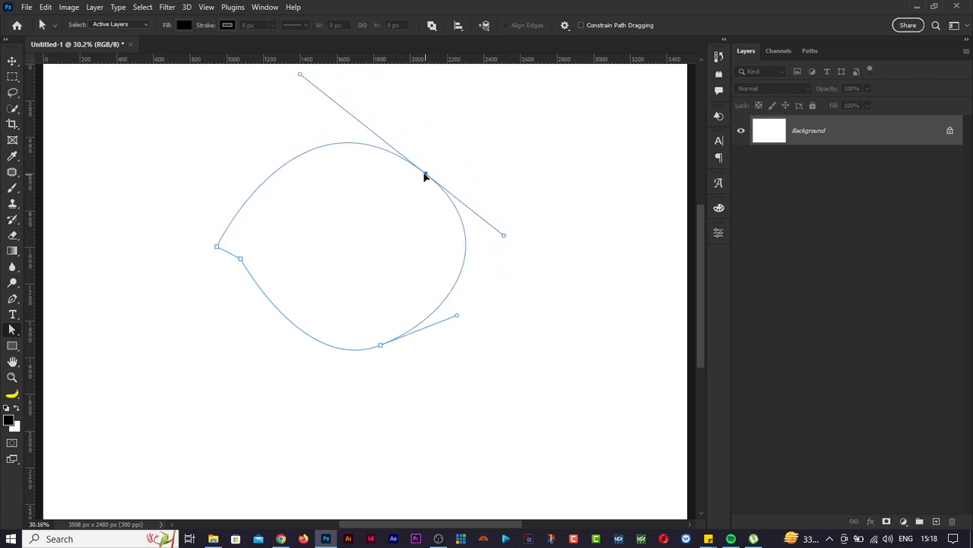
left_click_drag(241, 261, 180, 358)
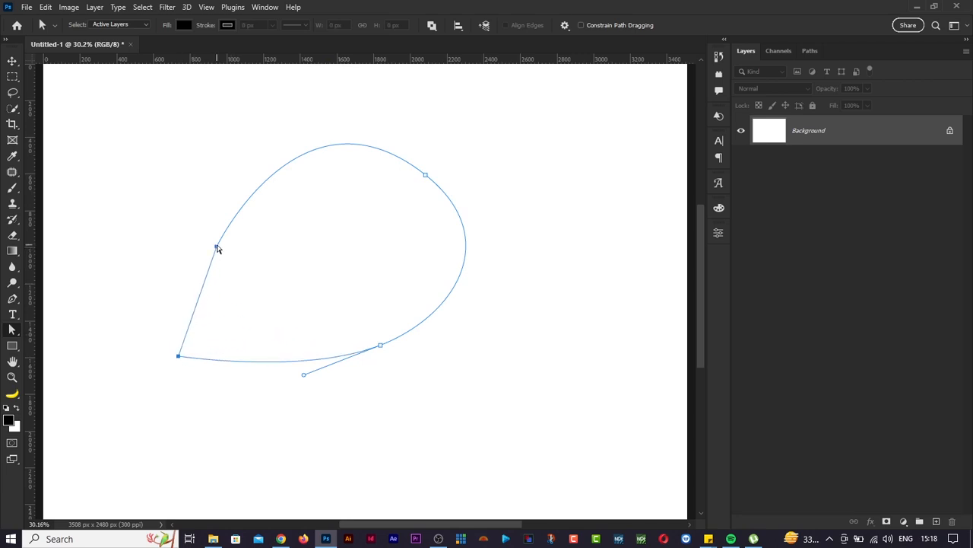
left_click_drag(216, 247, 139, 181)
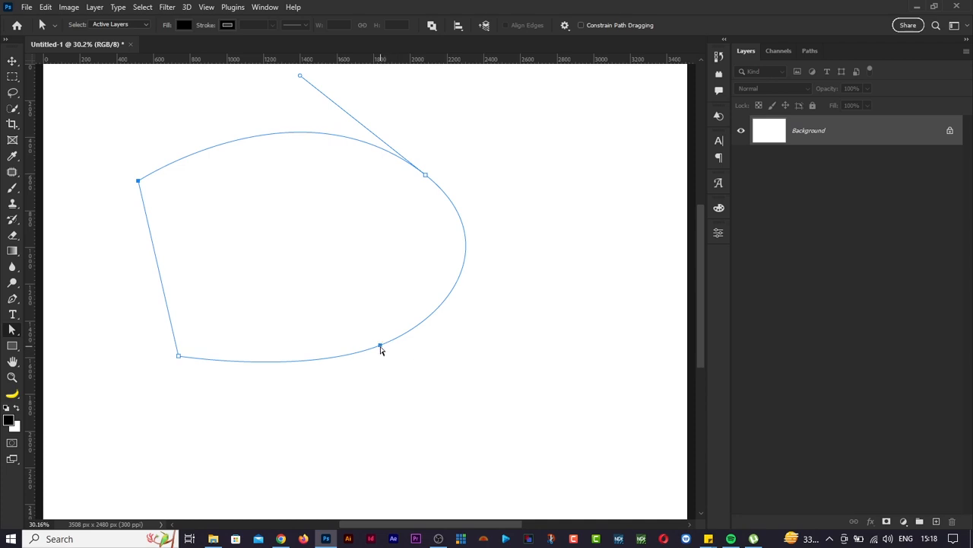
Step: Move the path's lower-right anchor down and slightly left, and adjust the direction handles of both right-hand anchors to refine the curves
left_click_drag(380, 344, 367, 389)
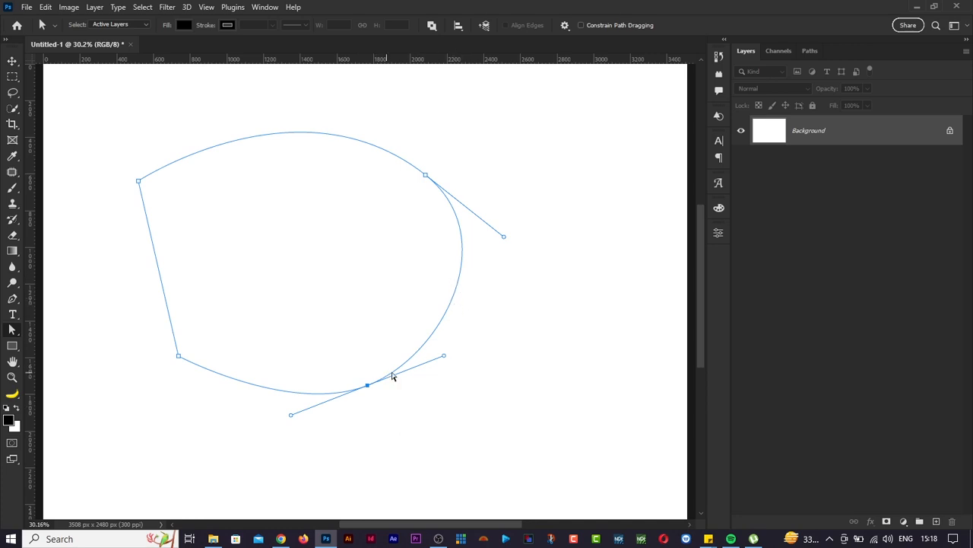
left_click_drag(444, 356, 474, 351)
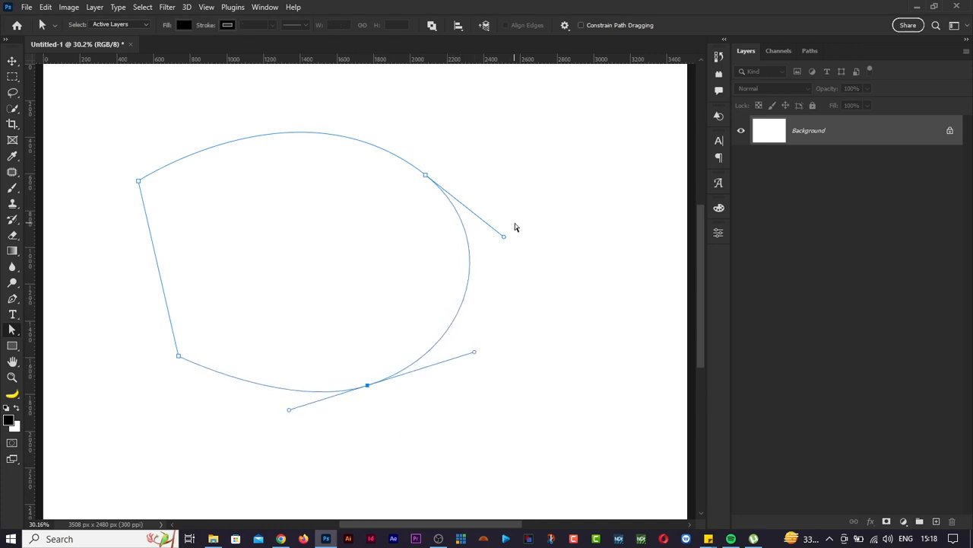
mouse_move(504, 239)
left_mouse_down()
mouse_move(509, 245)
mouse_move(502, 241)
left_mouse_up()
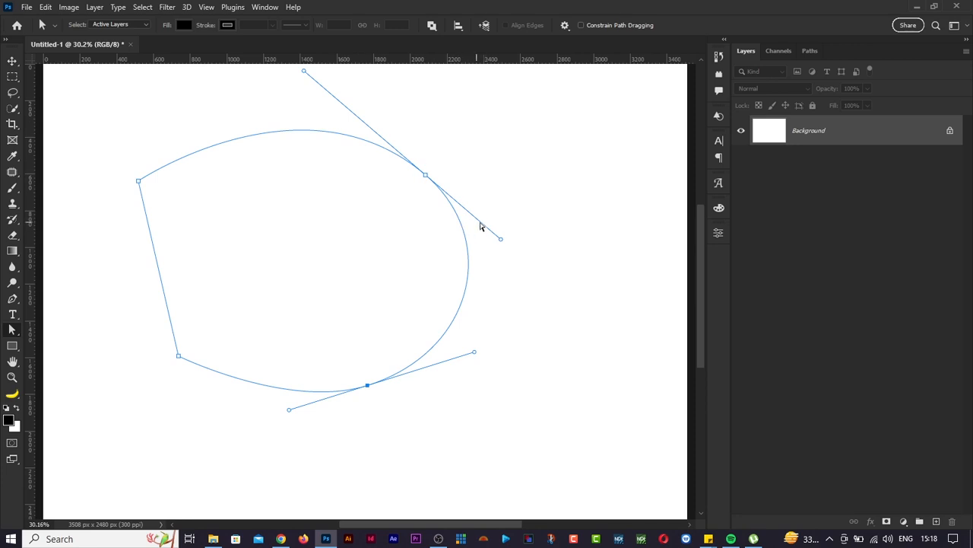
mouse_move(501, 242)
left_mouse_down()
mouse_move(494, 226)
mouse_move(484, 233)
left_mouse_up()
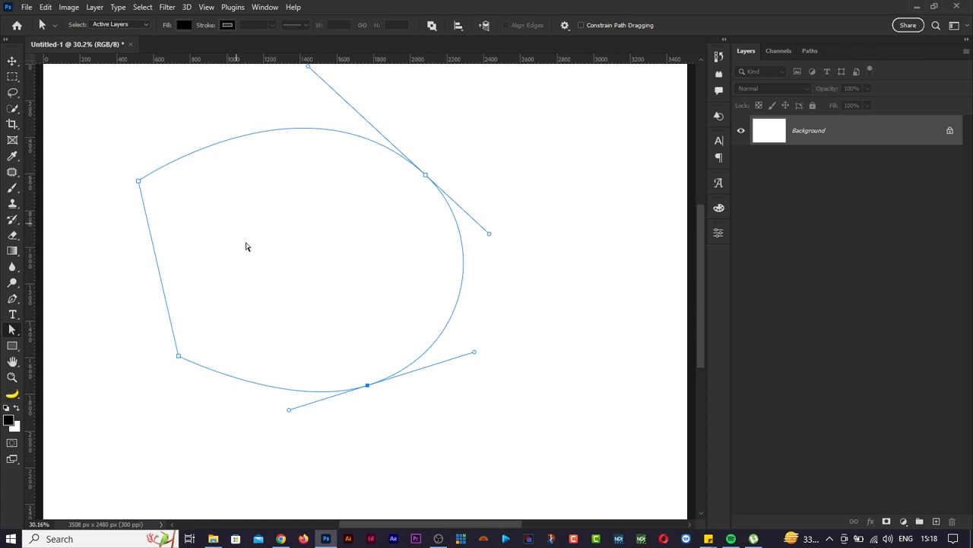
left_click_drag(289, 410, 280, 416)
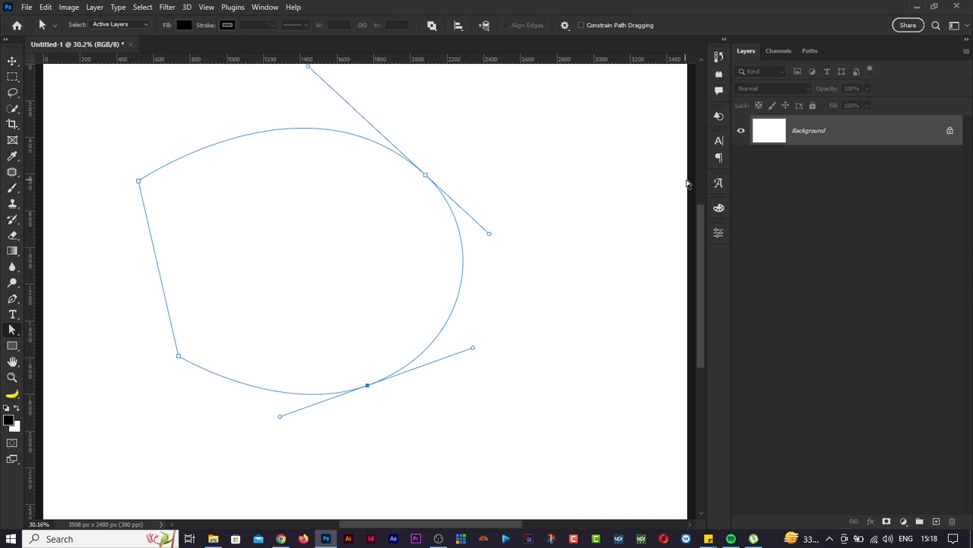
Step: Raise the path's lower-left corner anchor and shift the straight left segment inward to narrow the shape
scroll(456, 331, "up", 1)
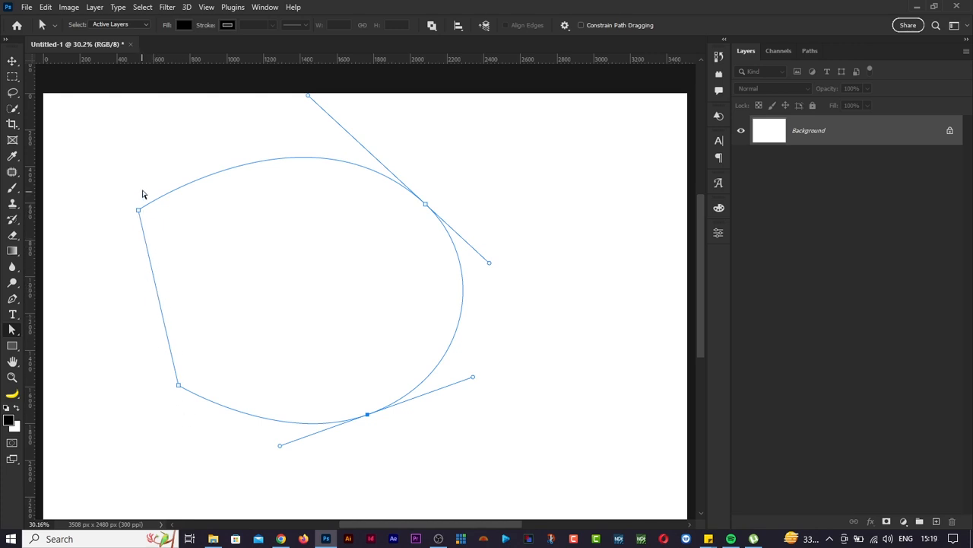
left_click(178, 387)
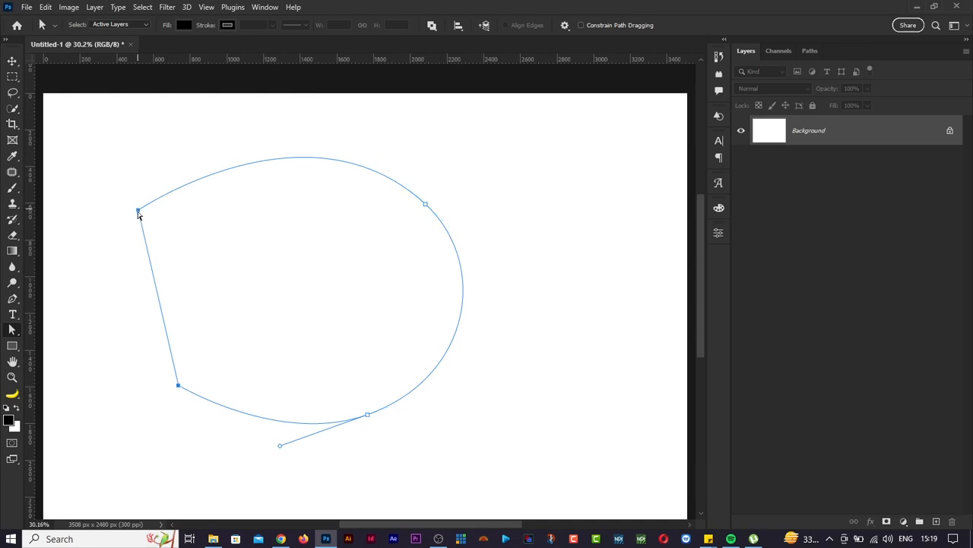
left_click_drag(179, 388, 180, 368)
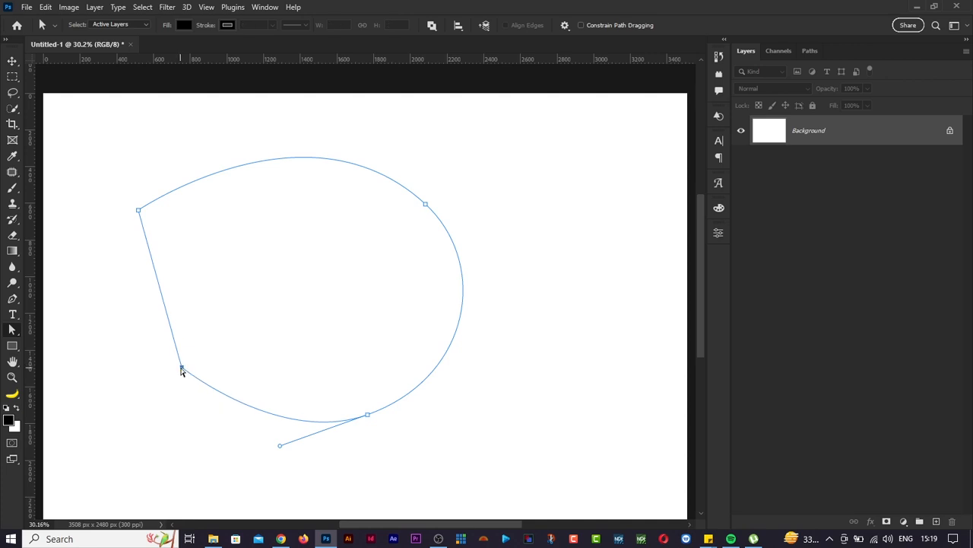
left_click(182, 369)
left_click_drag(182, 368, 155, 357)
mouse_move(147, 275)
left_mouse_down()
mouse_move(132, 274)
mouse_move(164, 277)
left_mouse_up()
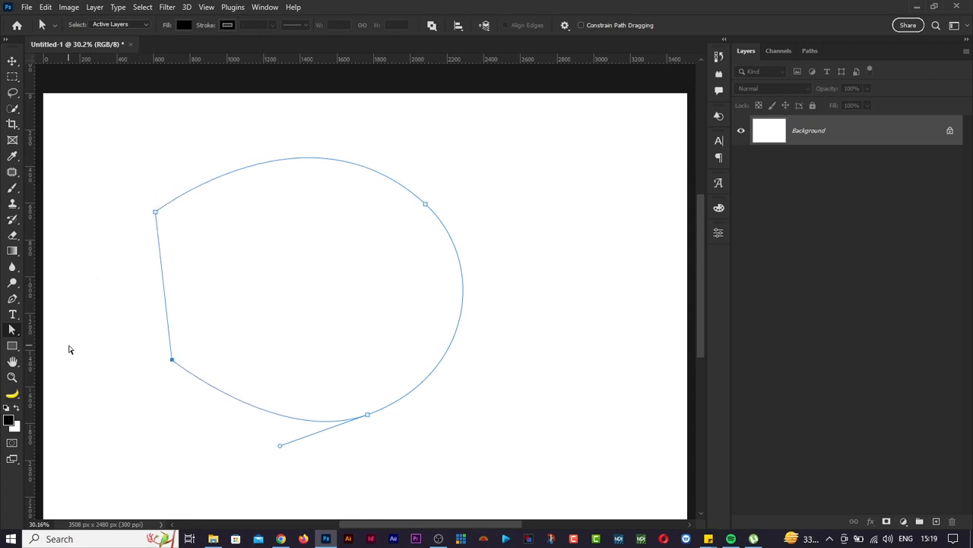
Step: Try converting and deleting the lower-left corner anchor with the Pen tool, undoing each change
key("p")
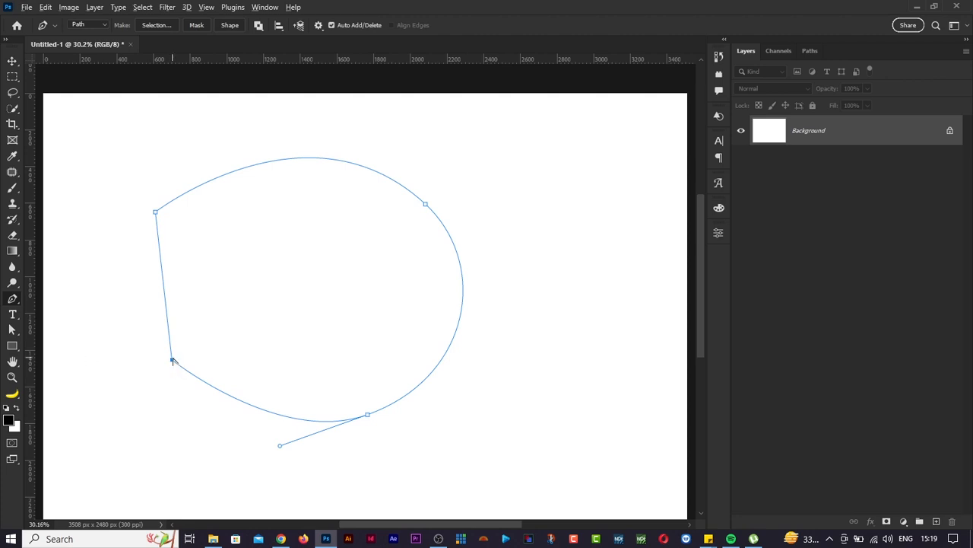
left_click_drag(171, 362, 169, 359)
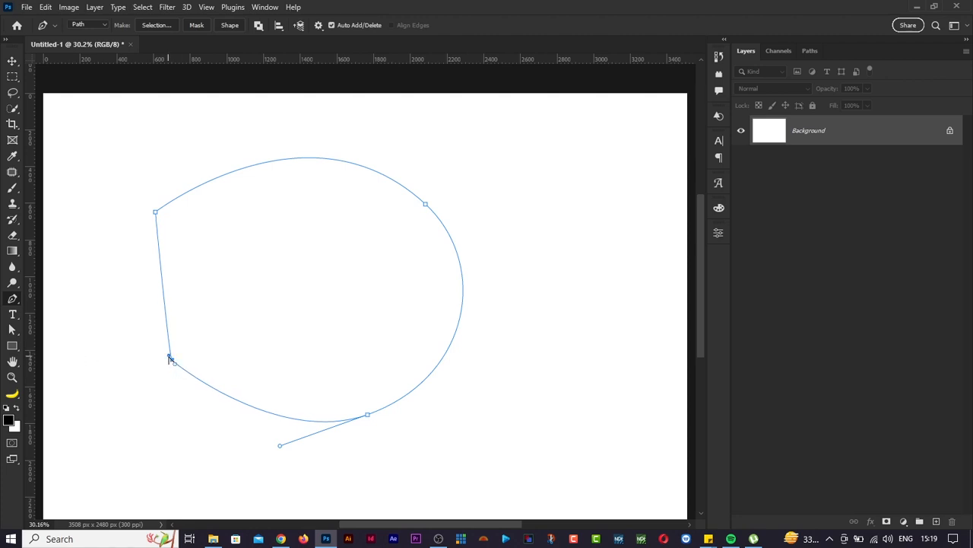
key("ctrl+z")
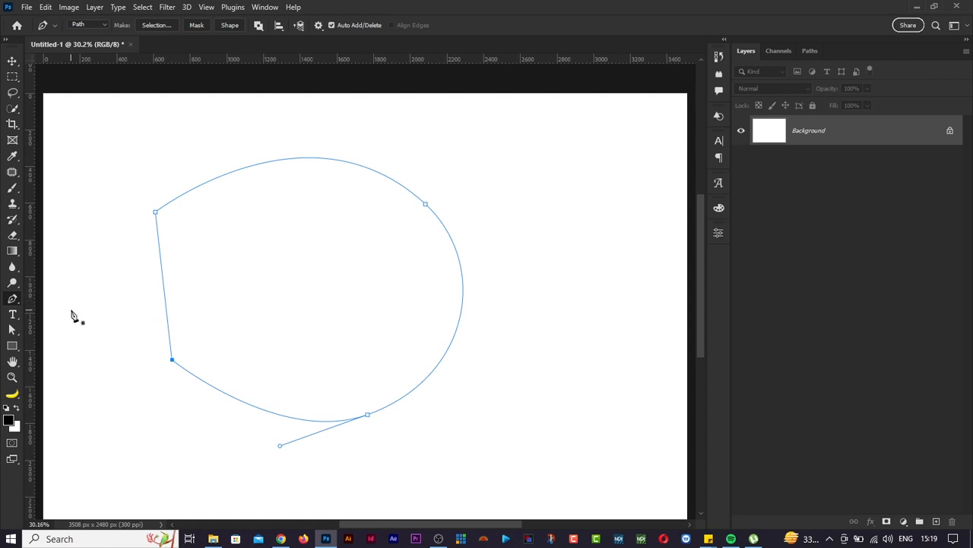
left_click(173, 362)
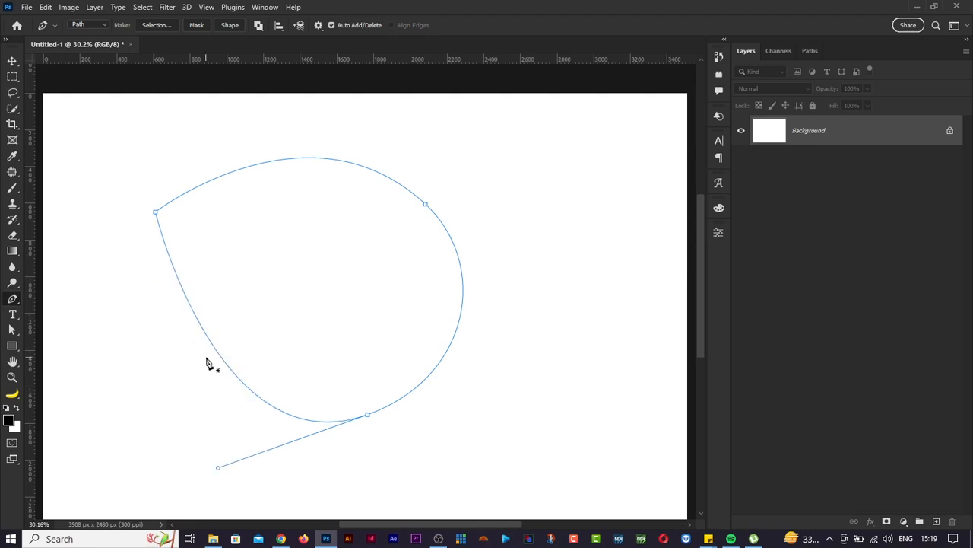
key("ctrl+z")
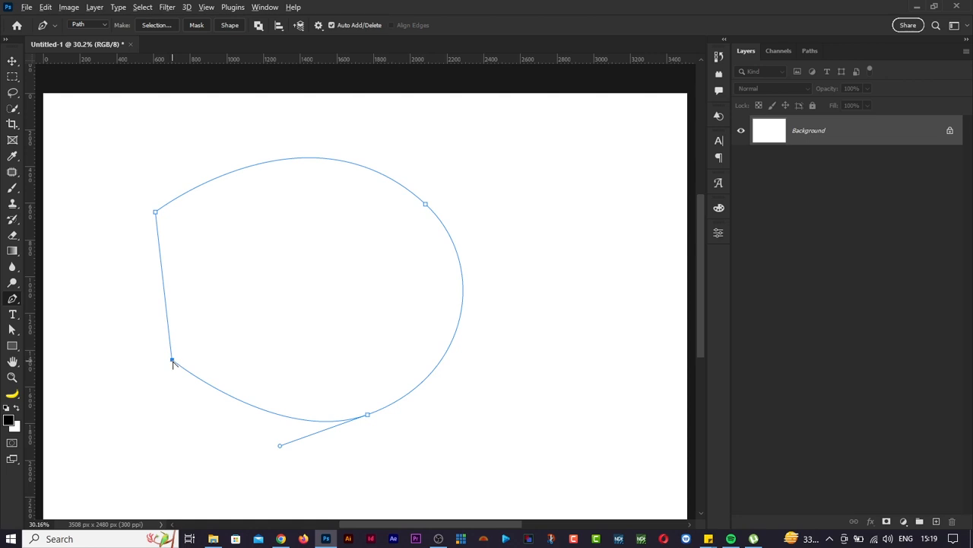
Step: Convert the lower-left and upper-left corner anchors into smooth points by pulling out their direction handles
left_click_drag(172, 361, 122, 300)
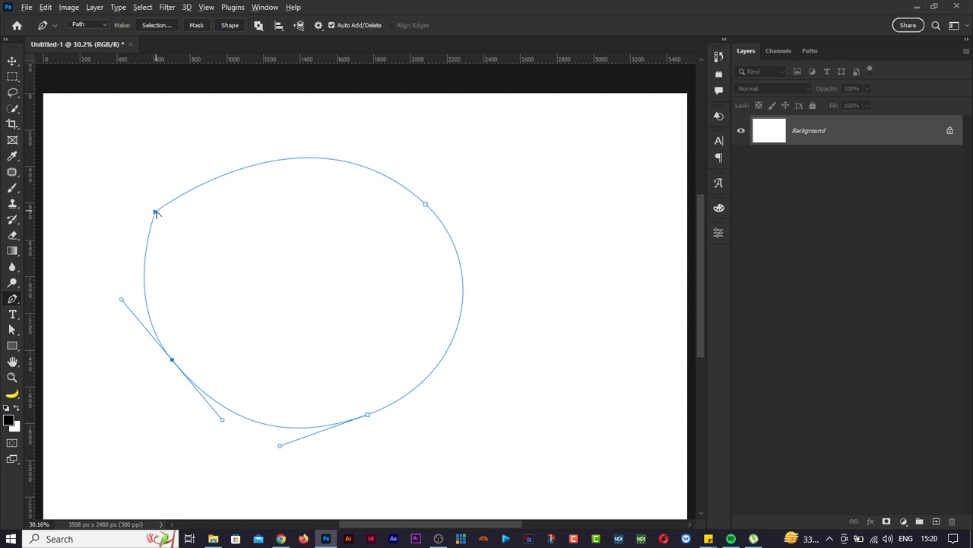
left_click_drag(155, 212, 183, 142)
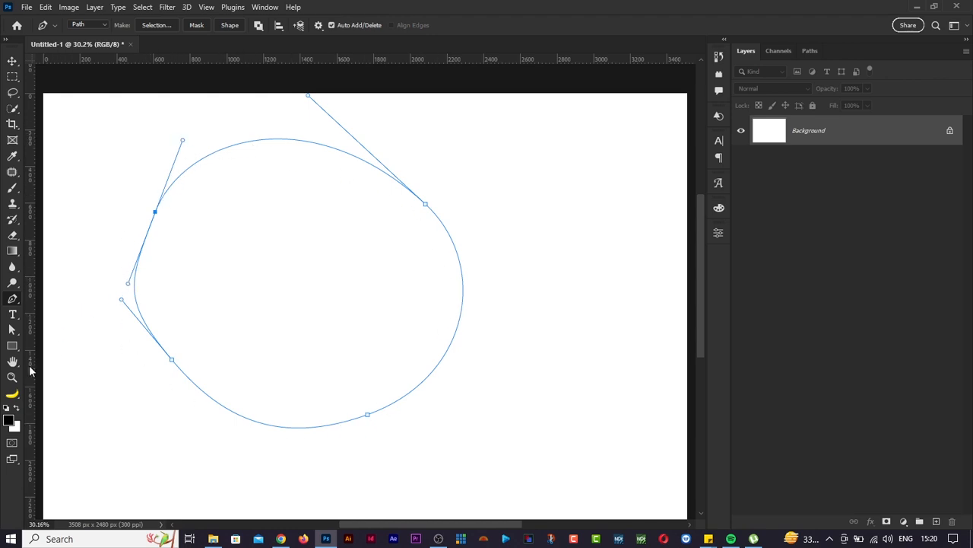
Step: Round the lower part of the path with the Direct Selection Tool by moving the lower-left anchor down and adjusting the bottom direction handles
left_click(12, 329)
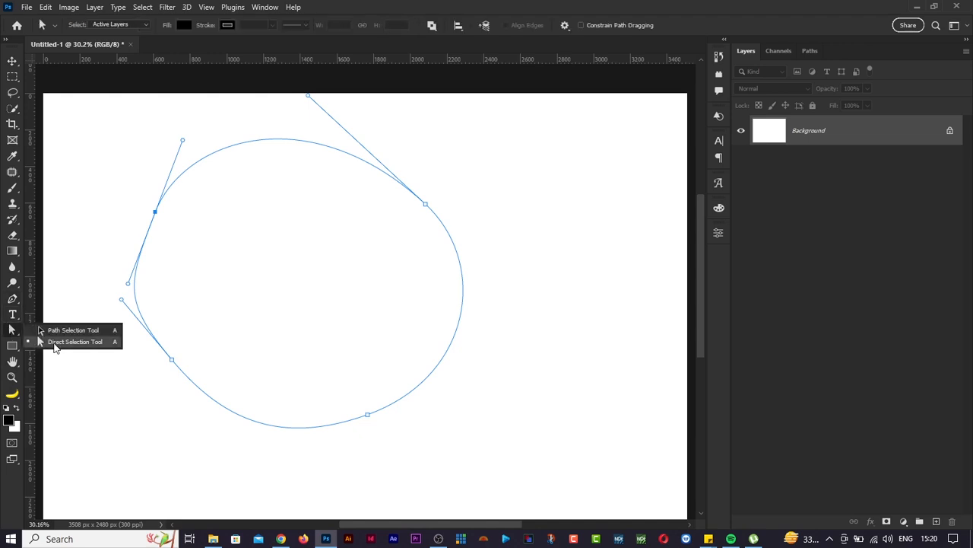
left_click(53, 343)
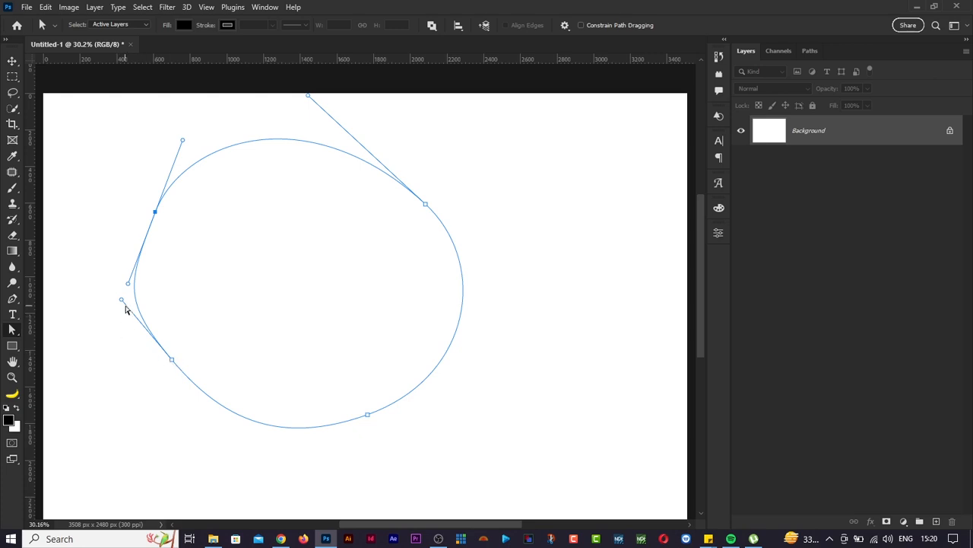
left_click_drag(120, 299, 130, 328)
left_click_drag(172, 362, 164, 381)
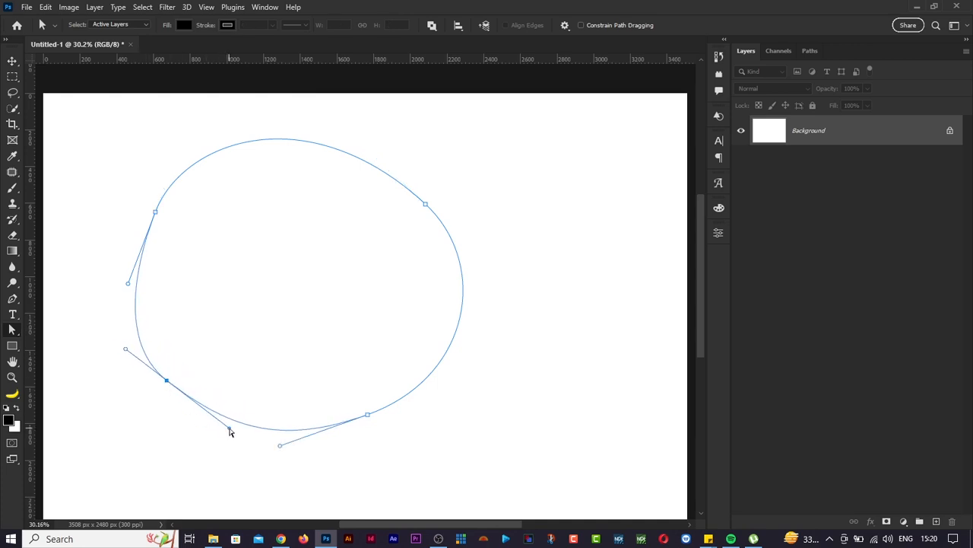
left_click_drag(230, 428, 295, 436)
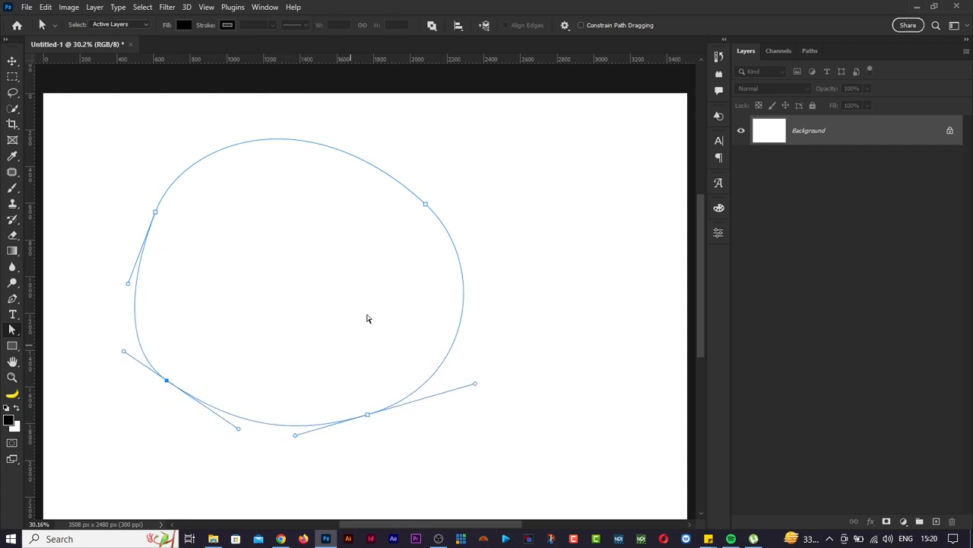
Step: Adjust the direction handles of the upper-right and upper-left anchors to give the path a rounder, more even top
left_click(426, 205)
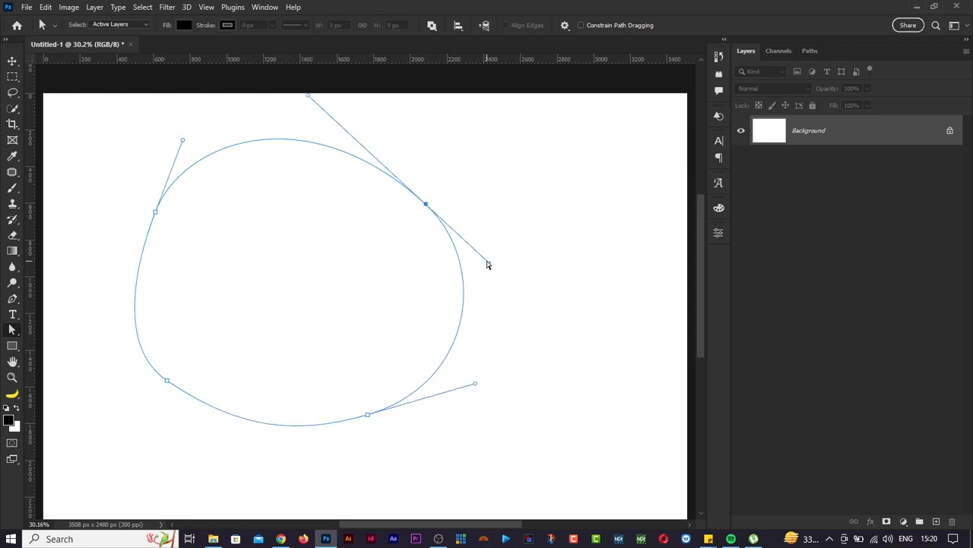
left_click_drag(489, 263, 480, 255)
left_click_drag(309, 93, 359, 111)
left_click_drag(180, 127, 216, 116)
left_click(155, 211)
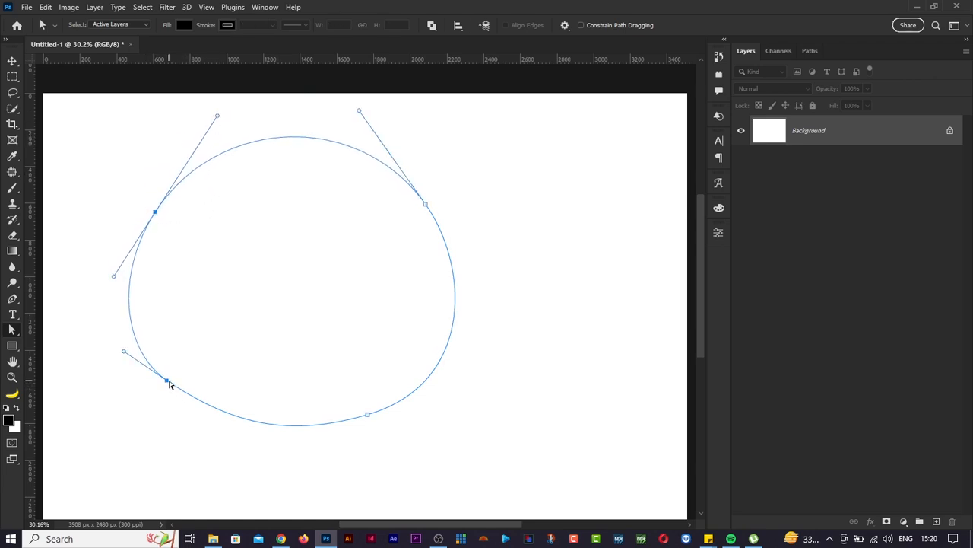
Step: Pull the lower-left anchor inward toward the upper-right anchor to form a boomerang-like outline, and convert the path into a shape
left_click_drag(166, 380, 347, 220)
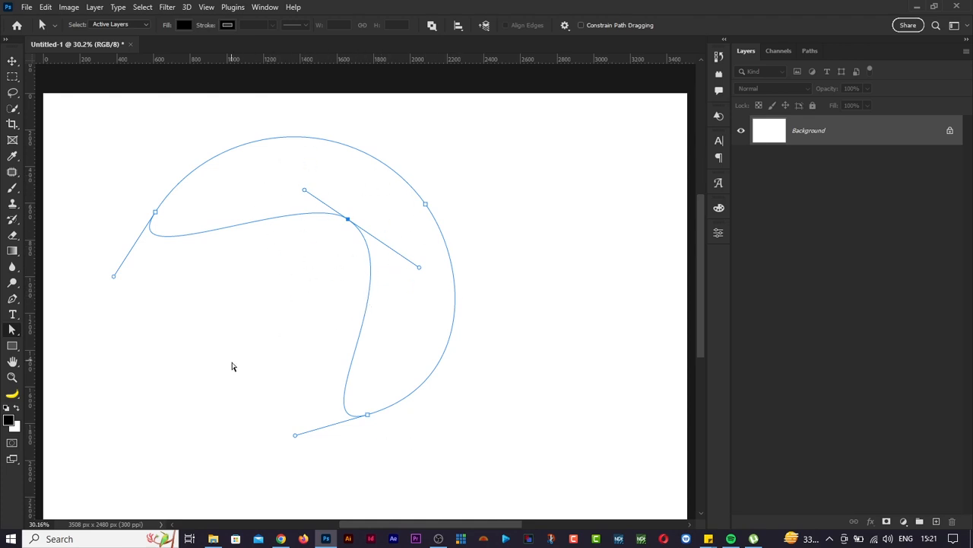
key("p")
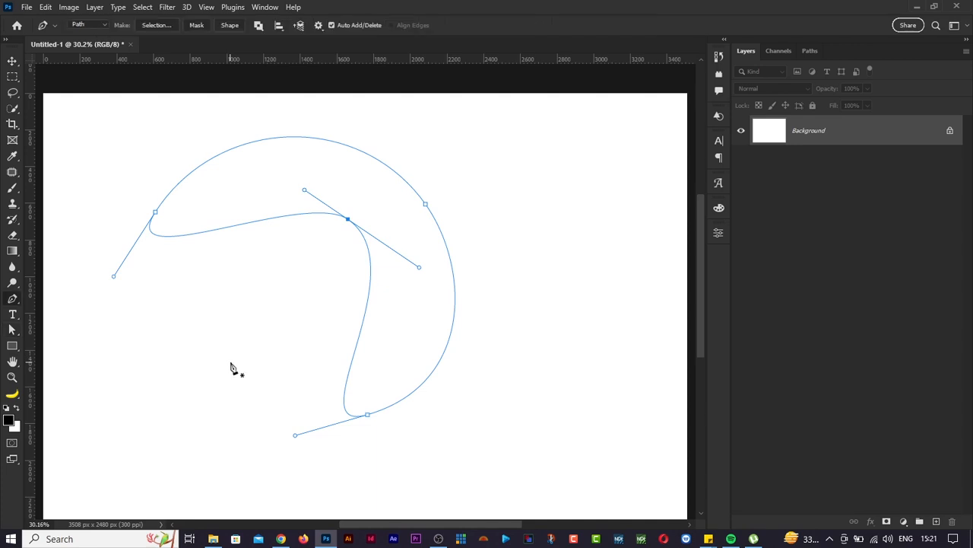
left_click(230, 25)
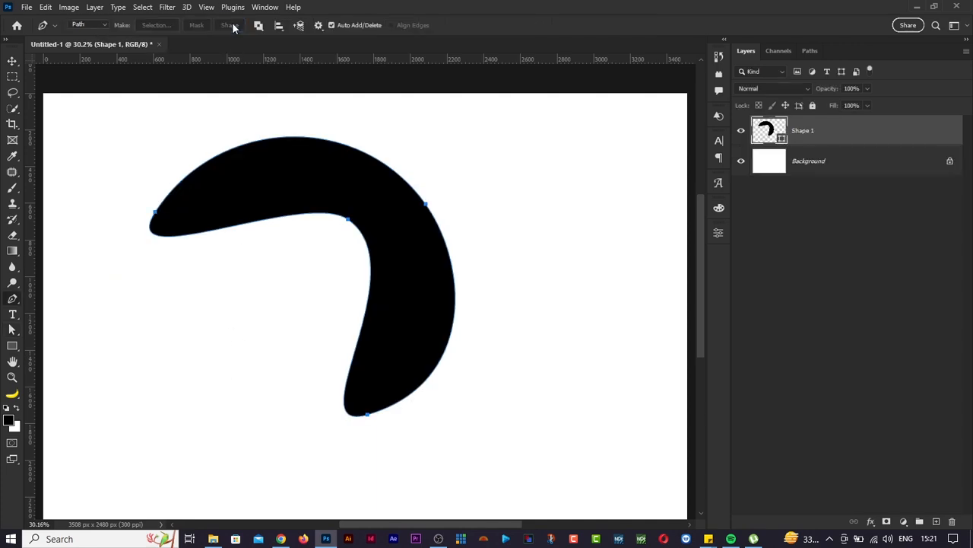
Step: Change the boomerang shape's fill color to bright green, #04e177
double_click(783, 141)
left_click(745, 115)
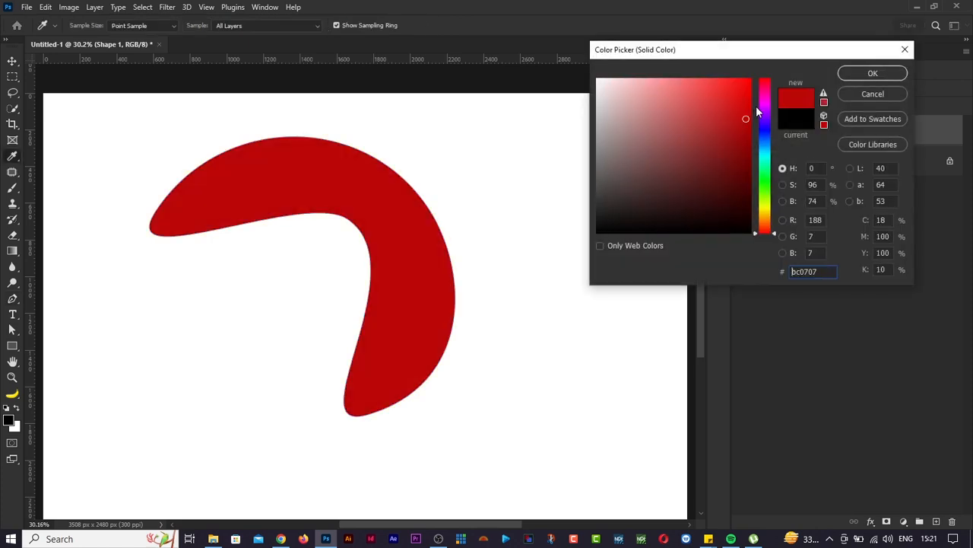
mouse_move(756, 106)
left_mouse_down()
mouse_move(768, 136)
mouse_move(748, 96)
left_mouse_up()
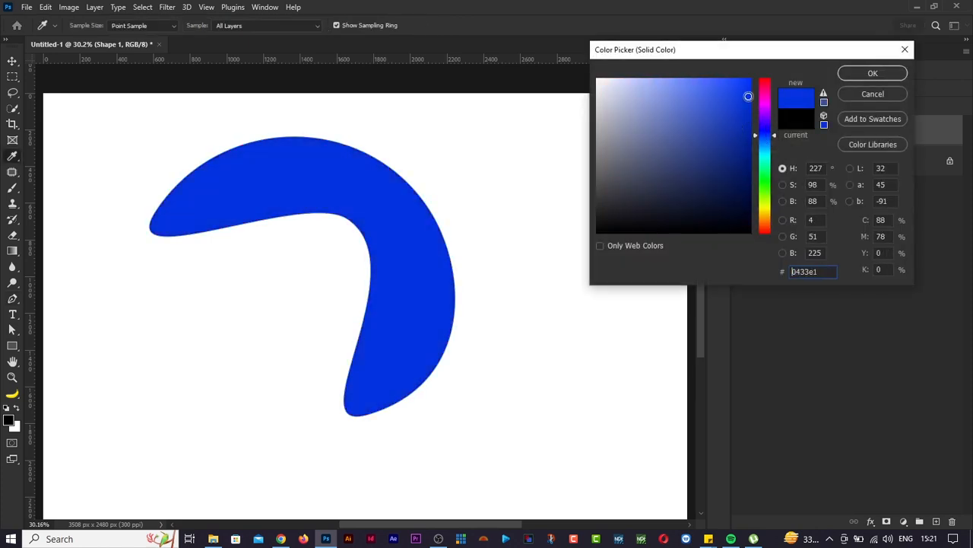
left_click_drag(769, 134, 767, 173)
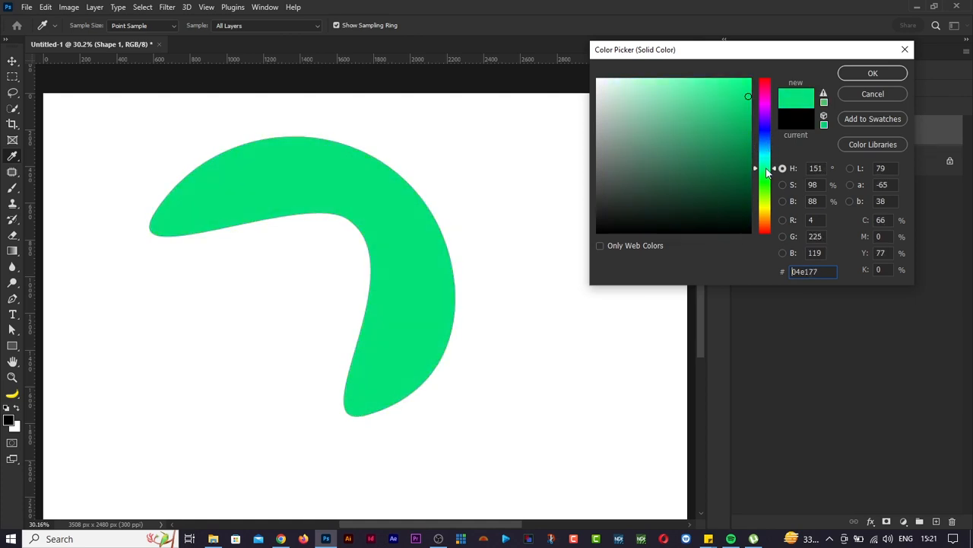
left_click(873, 75)
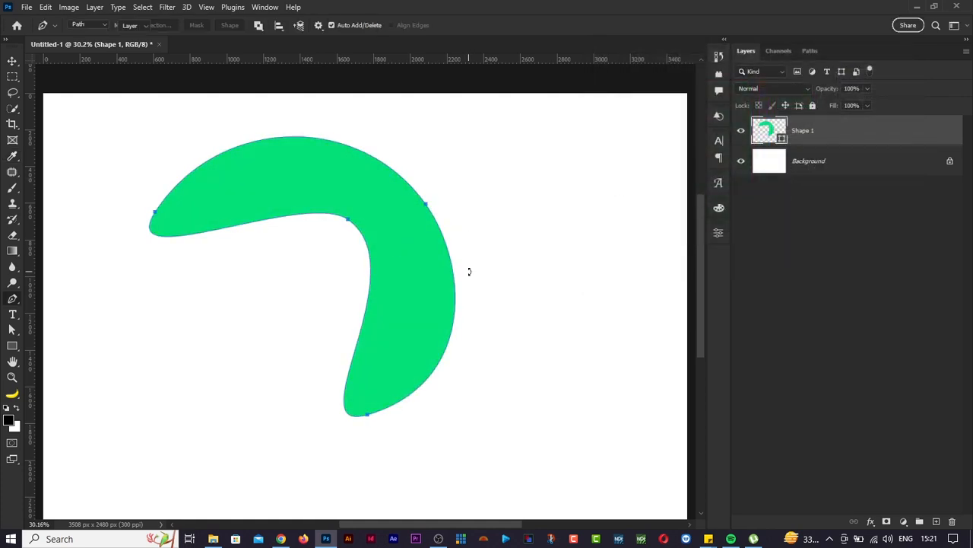
Step: Select the green boomerang shape with the Move tool
key("v")
left_click(524, 312)
left_click(421, 288)
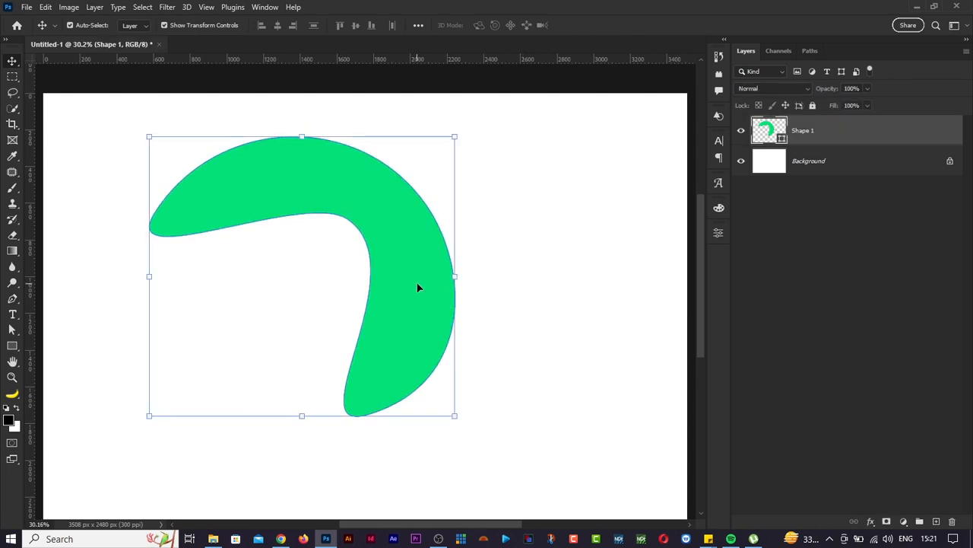
Step: Switch to Chrome and search Google for "love icon" in a new tab
key("alt+Tab")
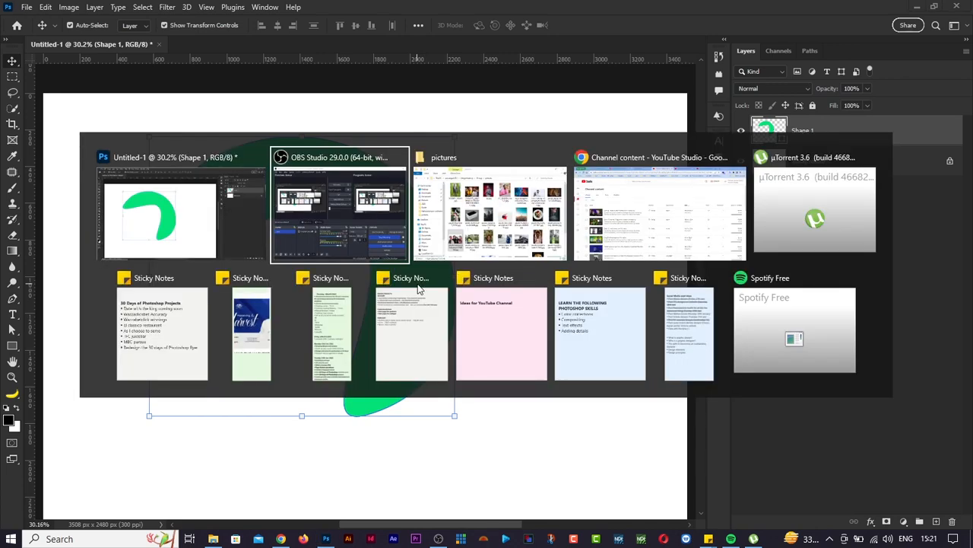
key("alt+Tab")
key("alt+Tab")
key("ctrl+t")
type("lov")
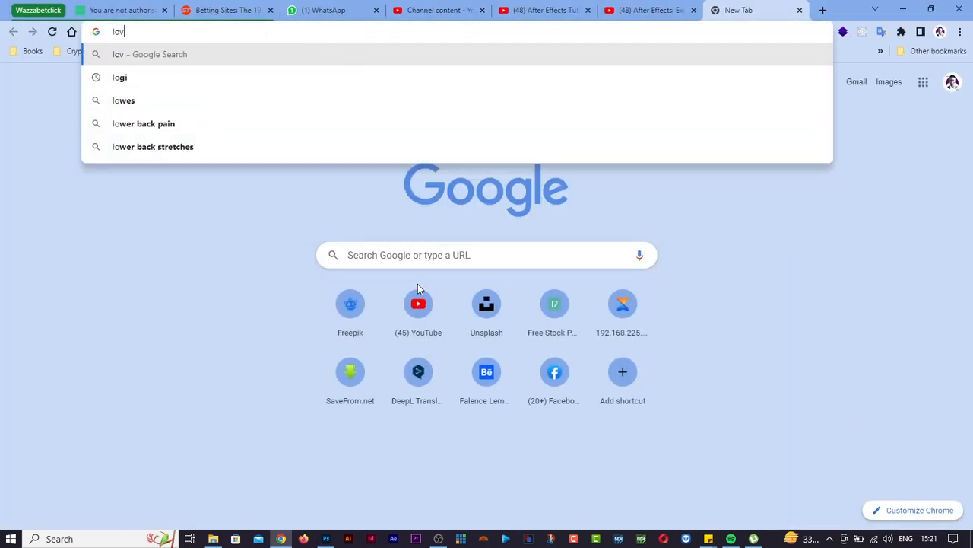
type("e ico")
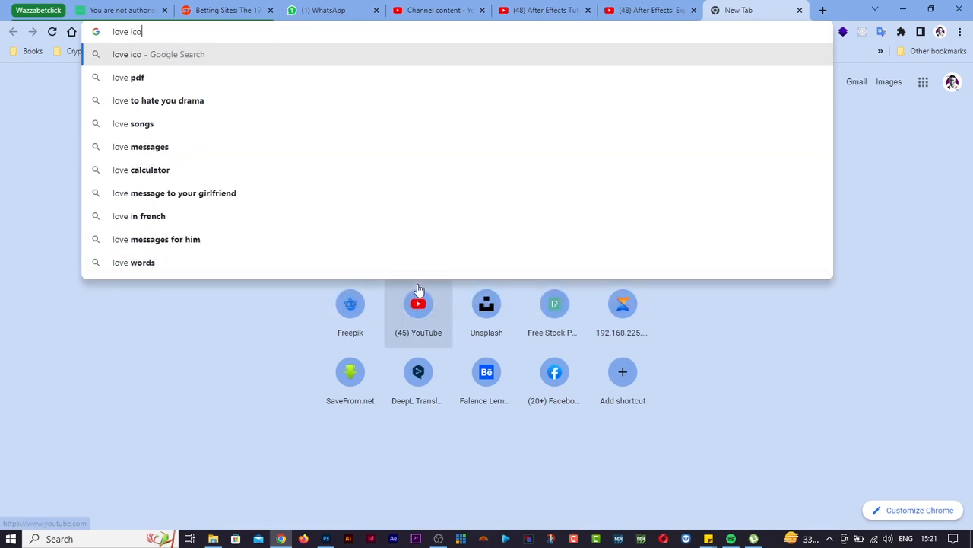
type("n")
key("Return")
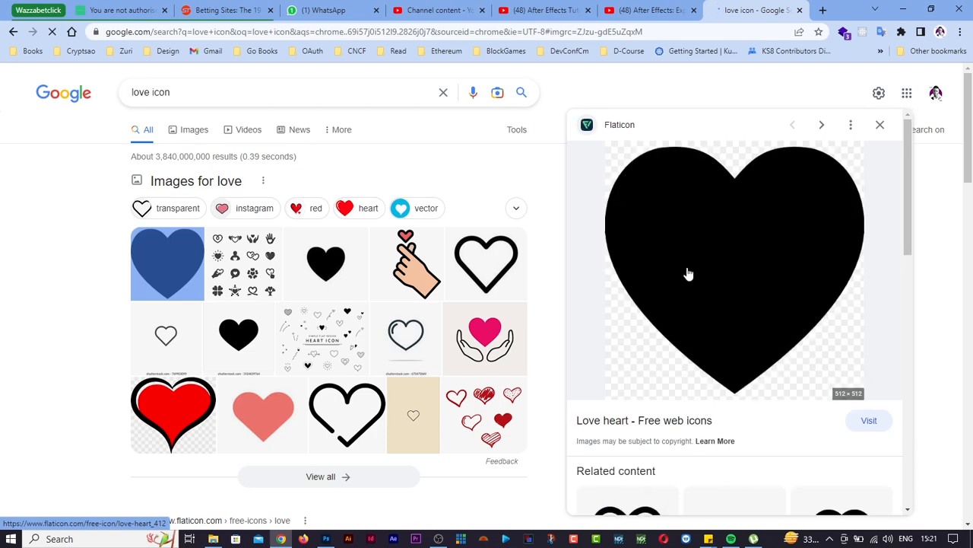
Step: Save the black heart image from the Flaticon preview to the computer as 412.png
right_click(688, 273)
left_click(756, 400)
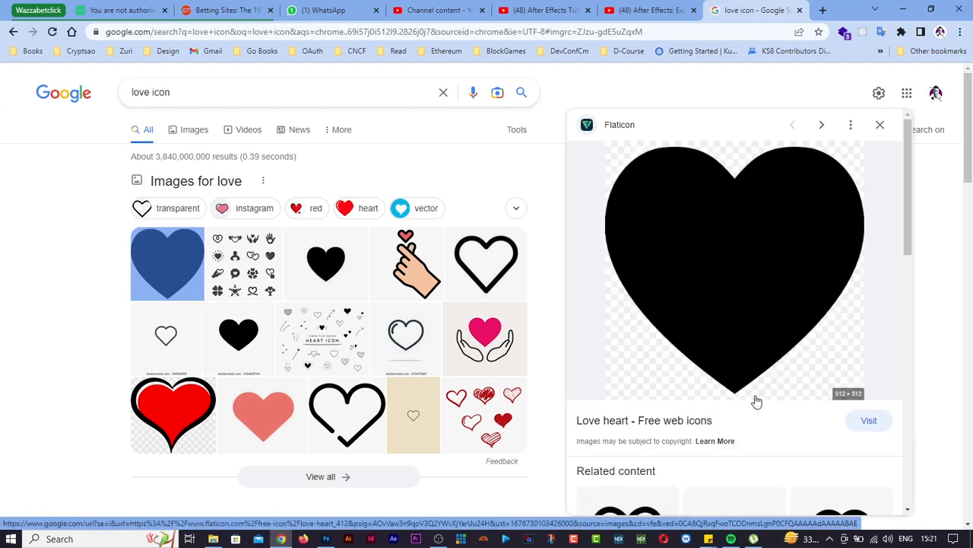
key("Return")
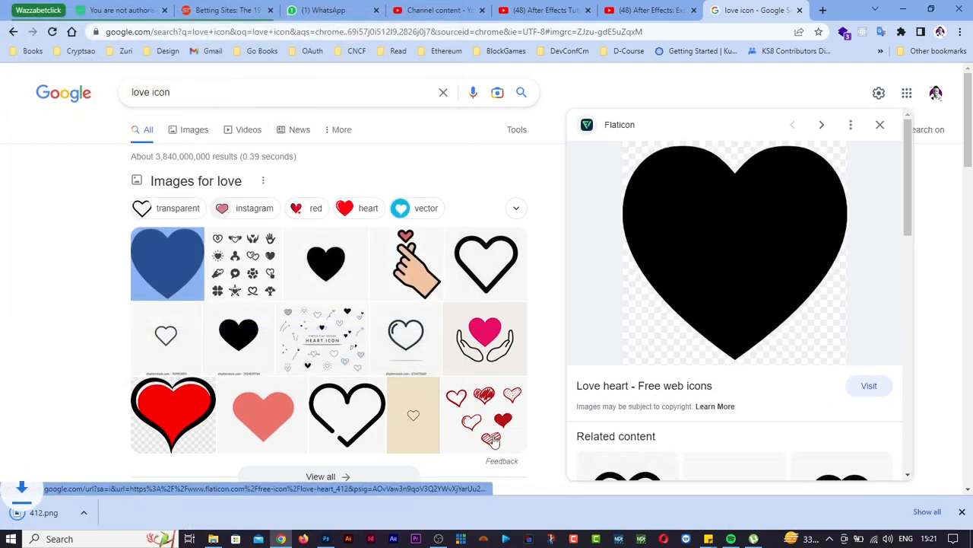
Step: Place the downloaded 412.png into the Photoshop document and scale the heart up to about 2232%
left_click_drag(34, 511, 346, 304)
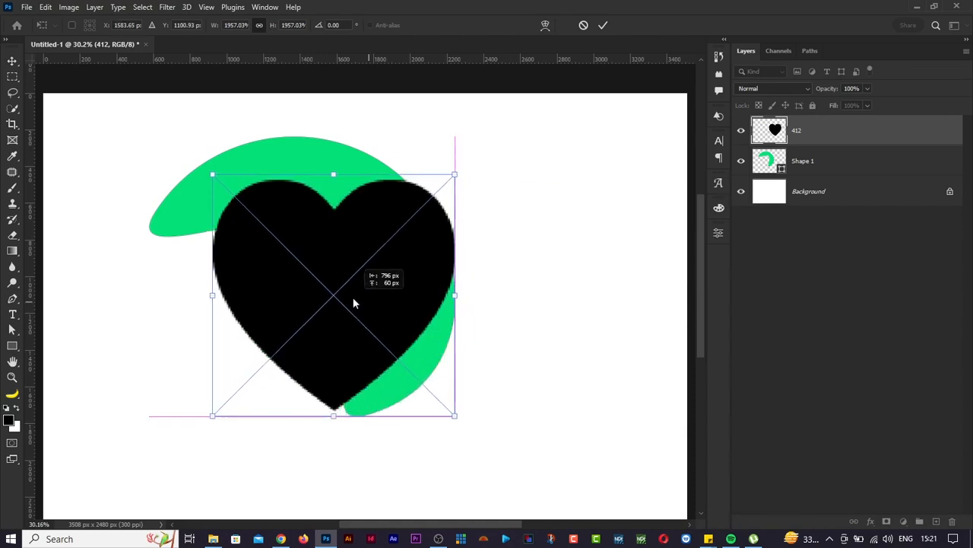
left_click_drag(455, 289, 488, 290)
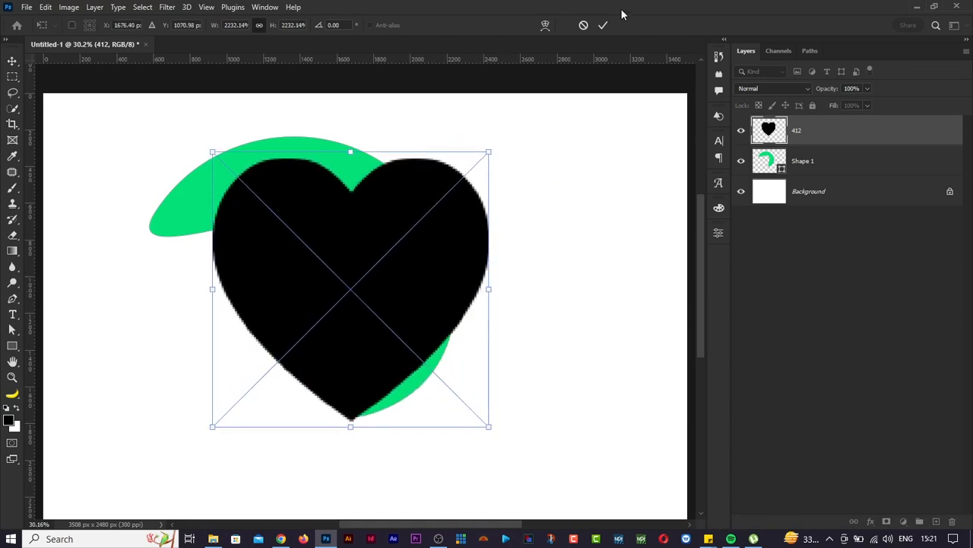
left_click(602, 26)
Step: Hide the green Shape 1 layer, move the black heart slightly down the canvas, and lock its layer
left_click(741, 162)
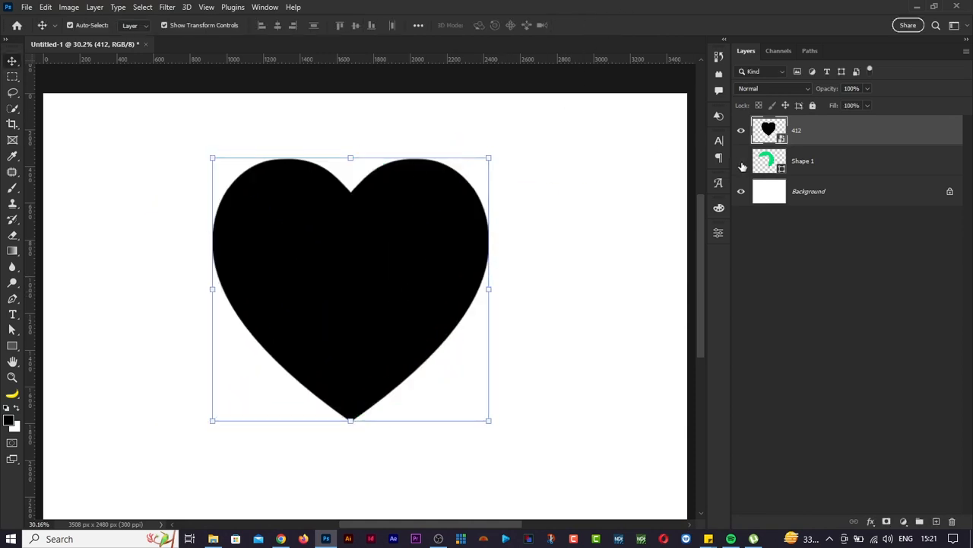
left_click_drag(407, 262, 372, 319)
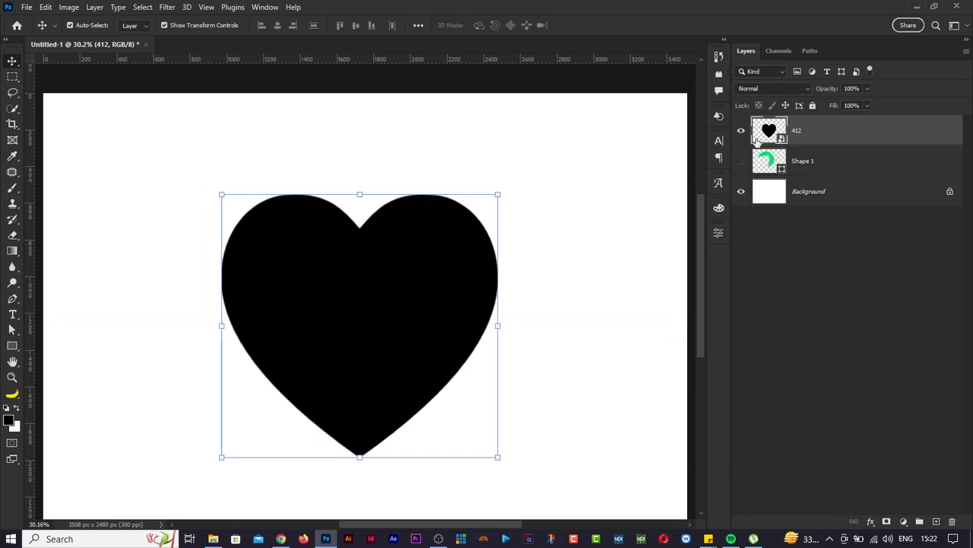
left_click(812, 105)
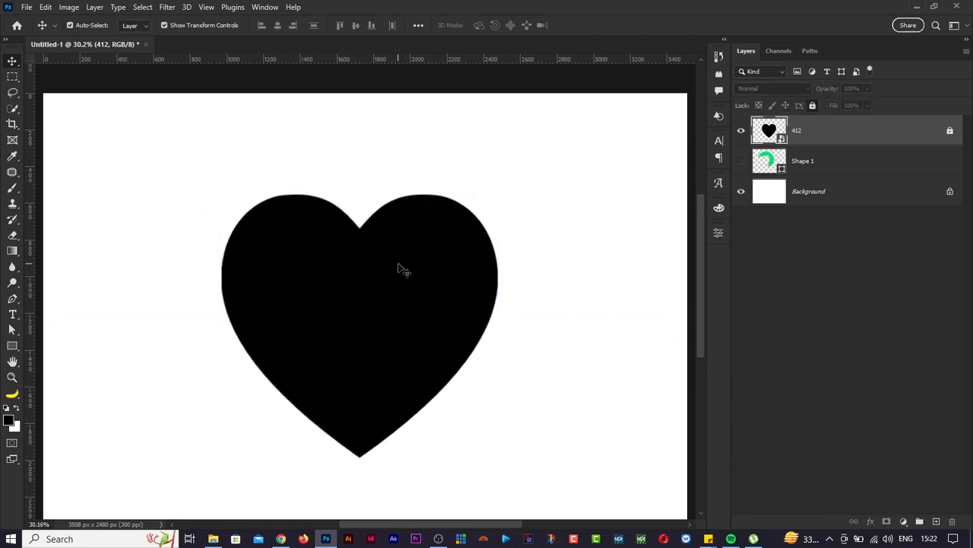
Step: With the Pen tool, start a path at the heart's top notch and add a curved anchor fitting the upper-left lobe
key("p")
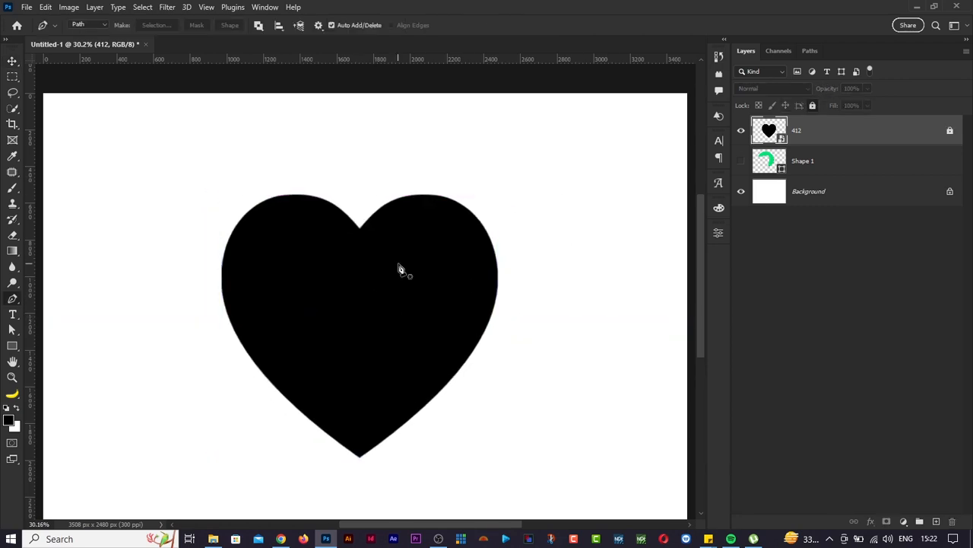
left_click(360, 228)
left_click(360, 226)
left_click_drag(222, 275, 190, 424)
key("ctrl+z")
left_click_drag(251, 210, 186, 257)
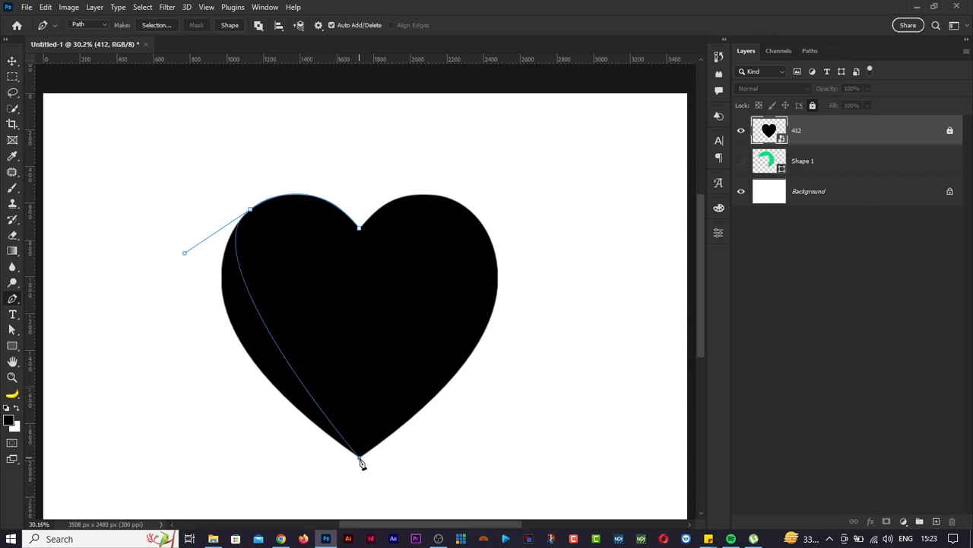
left_click_drag(359, 456, 483, 393)
scroll(496, 368, "up", 2)
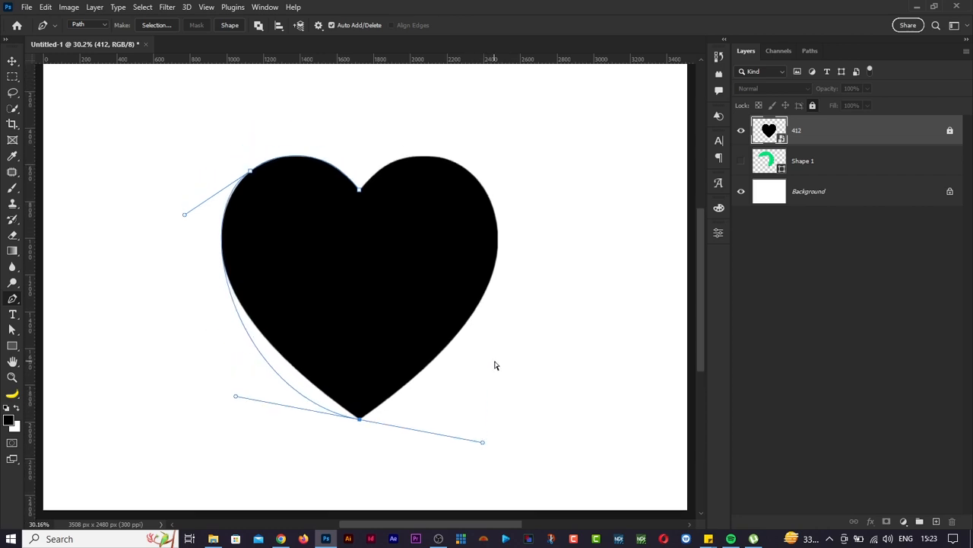
key("ctrl+z")
scroll(406, 263, "up", 2)
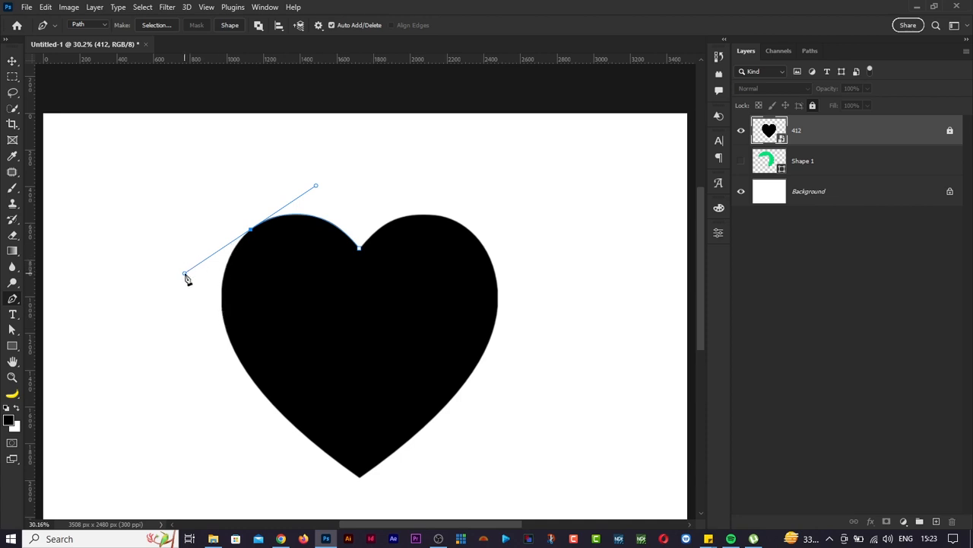
left_click(252, 232)
key("ctrl+z")
Step: Add a curved anchor at the heart's bottom tip that fits the left edge, and remove its outgoing handle
left_click_drag(359, 477, 439, 507)
left_click_drag(557, 492, 581, 504)
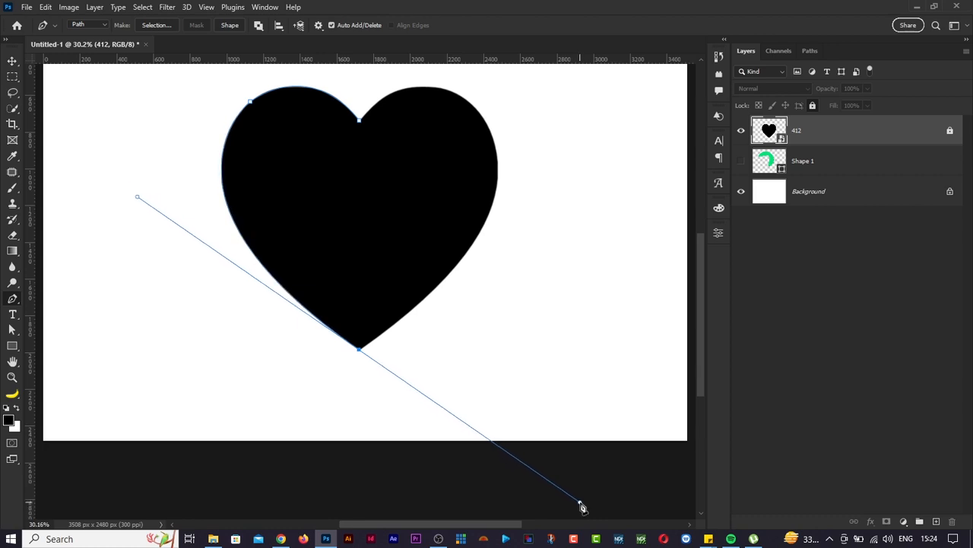
left_click_drag(580, 506, 579, 502)
left_click(361, 353, "alt")
Step: Trace the heart's right side with a curved anchor on the upper-right lobe and close the path at the top notch
scroll(485, 304, "up", 2)
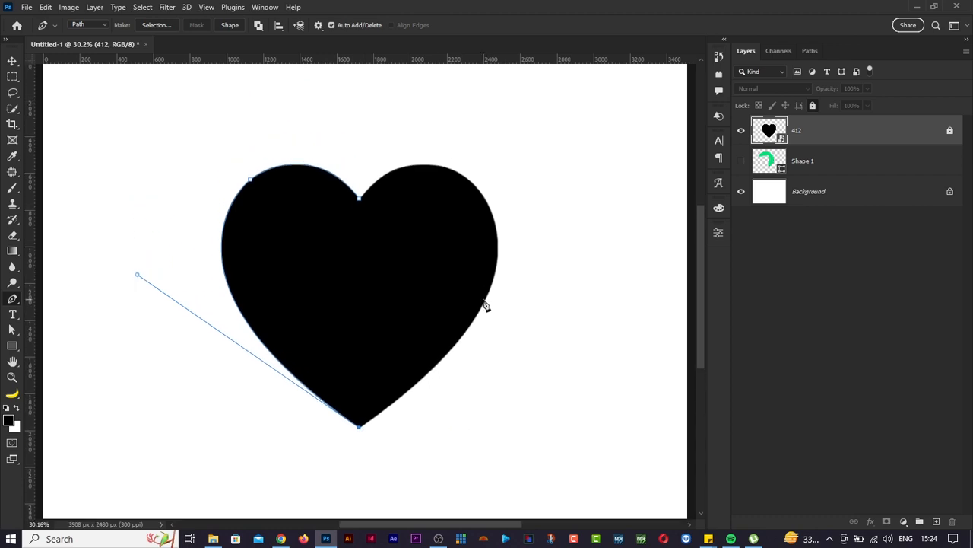
scroll(484, 304, "up", 1)
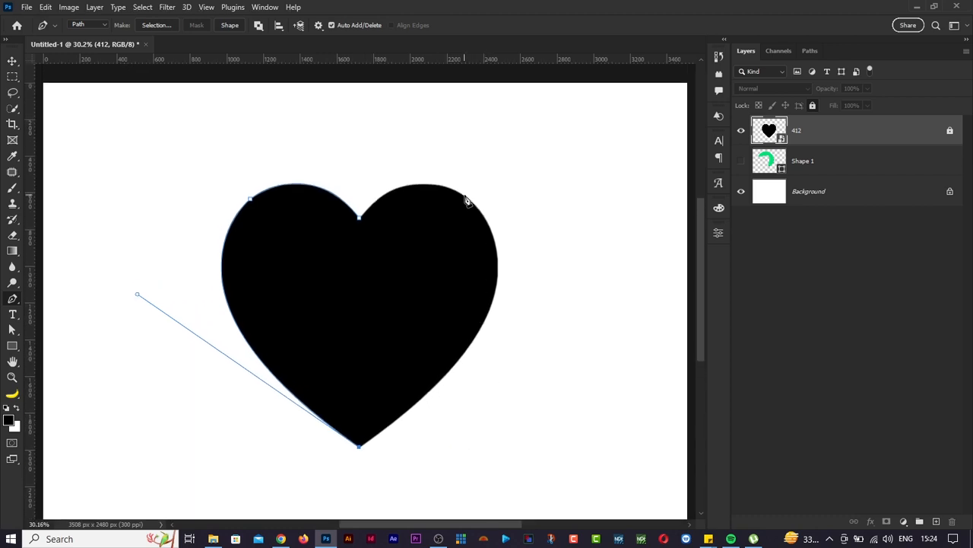
left_click_drag(471, 202, 369, 92)
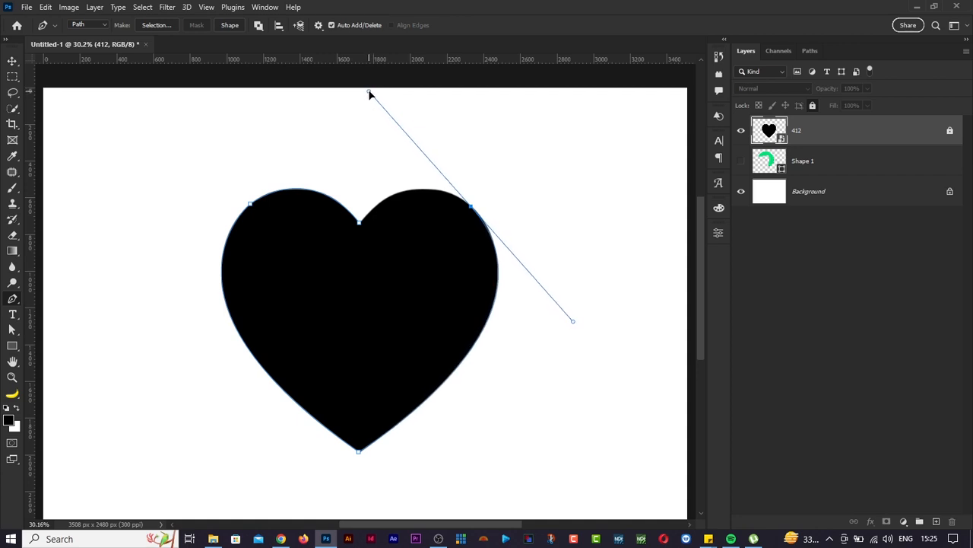
left_click(472, 208)
left_click_drag(361, 229, 305, 296)
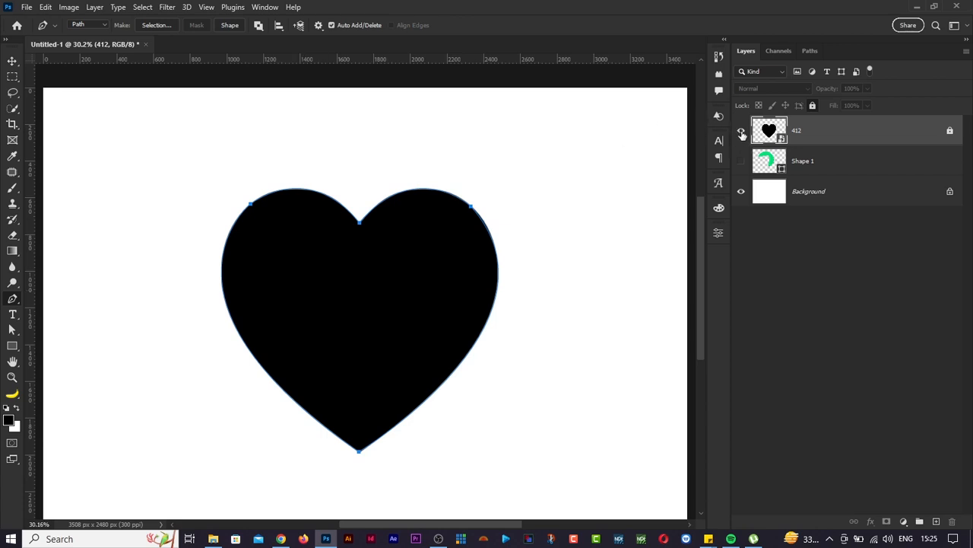
Step: Toggle the black heart layer 412 to compare it with the traced path, leaving the layer hidden
left_click(741, 132)
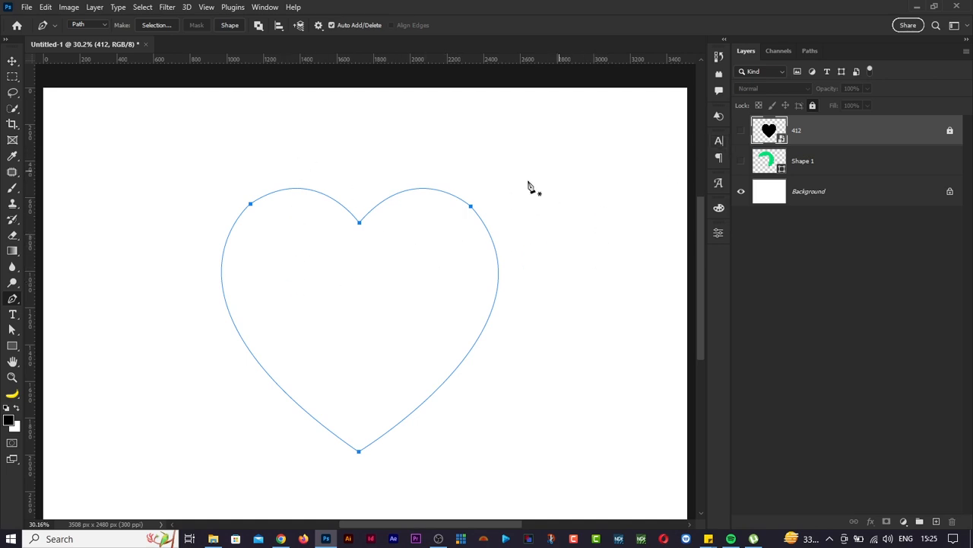
left_click(741, 132)
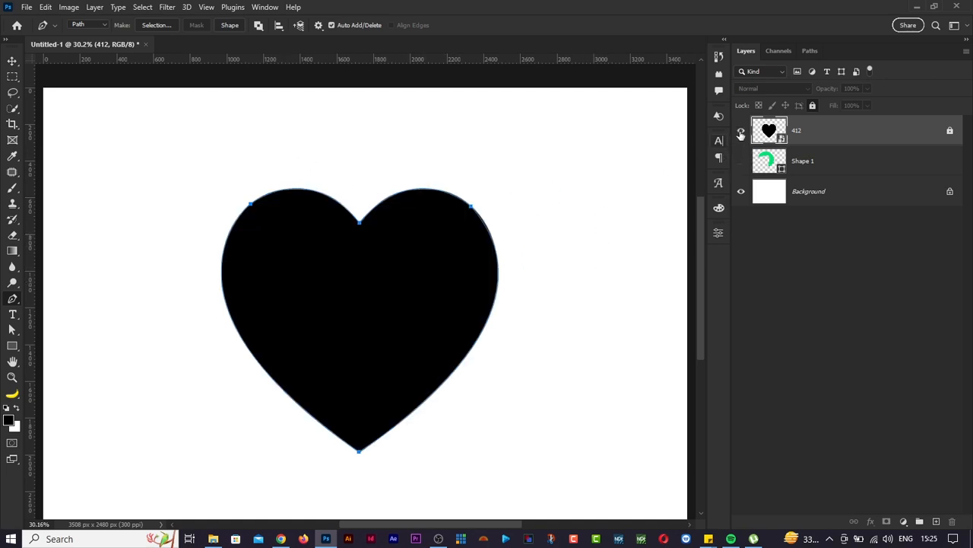
left_click(741, 132)
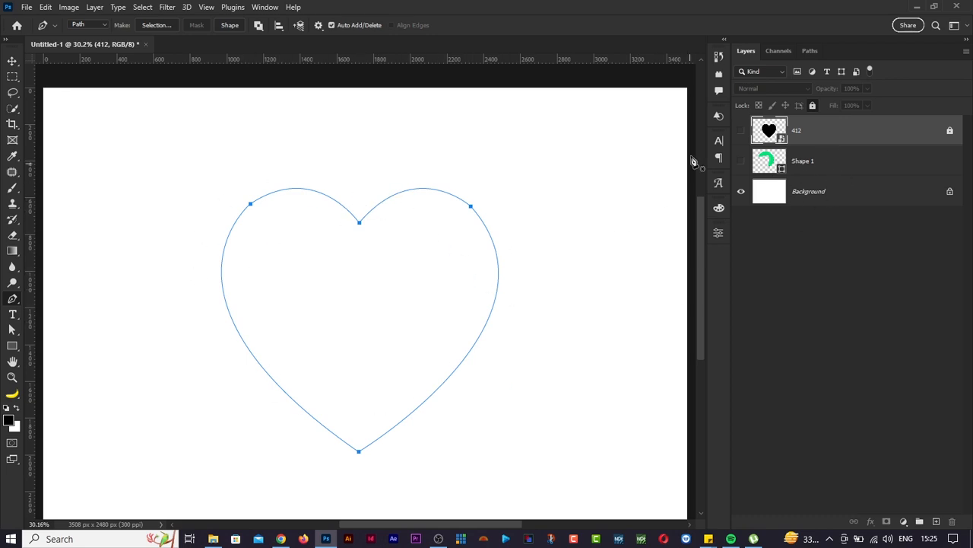
Step: Show the document's paths, deselect the heart Work Path, and select it again
left_click(809, 51)
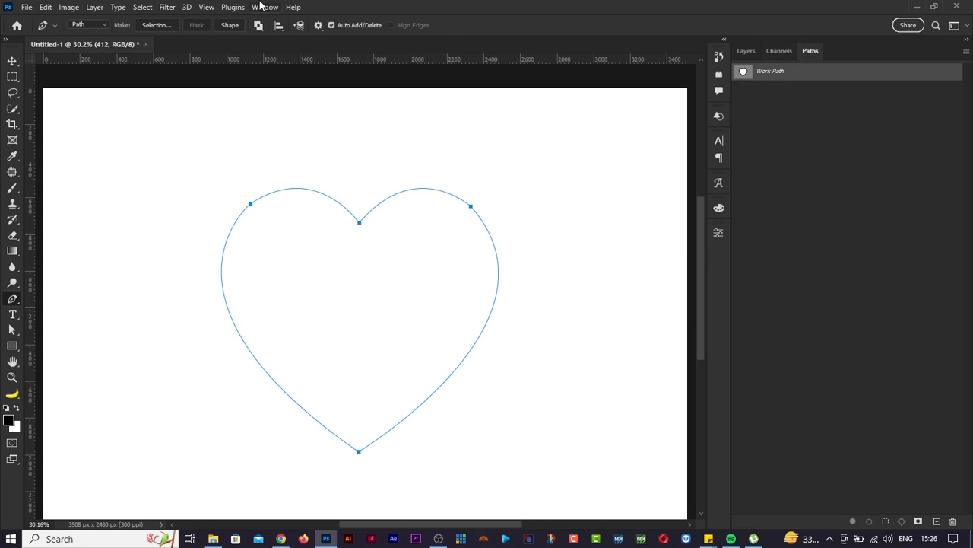
left_click(261, 6)
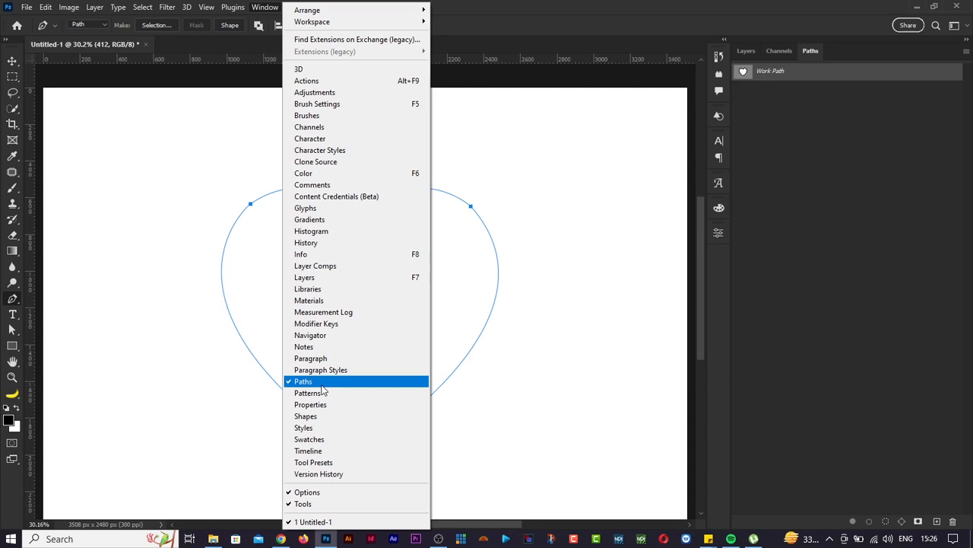
left_click(775, 126)
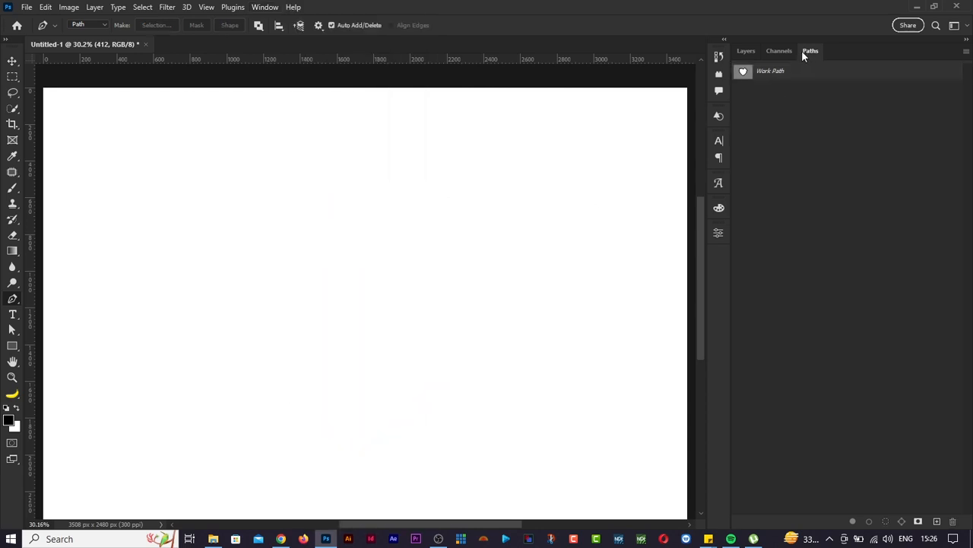
left_click(785, 70)
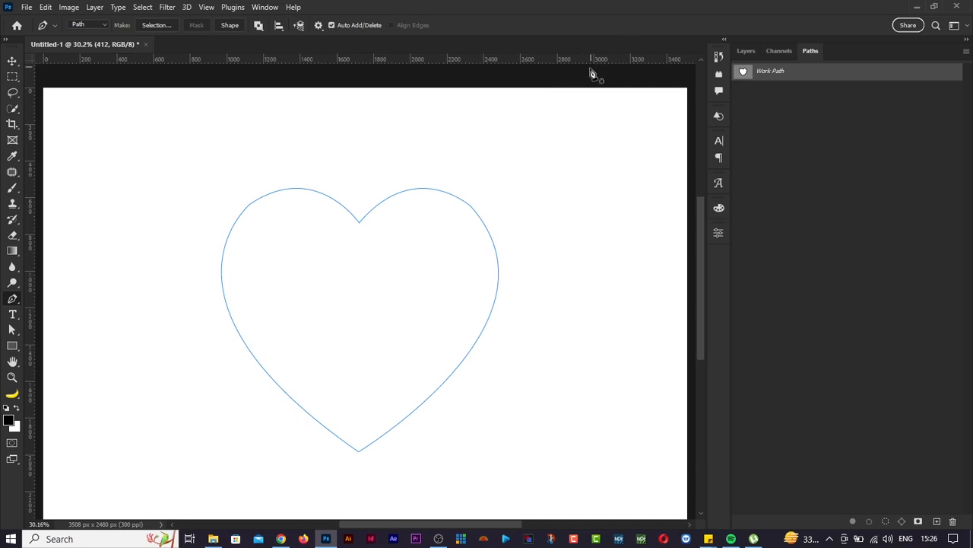
Step: Try to move the heart path with the Move tool, and return to the layer list
key("v")
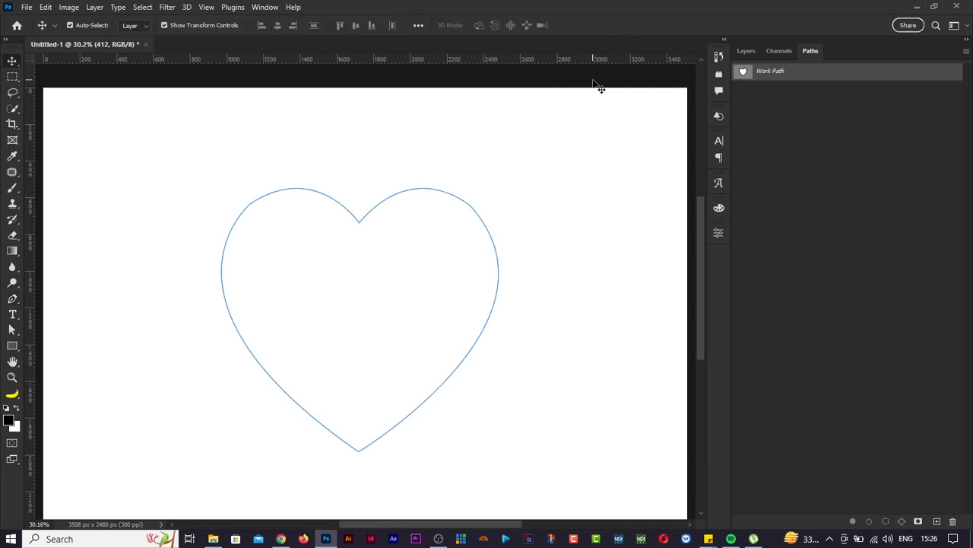
left_click(594, 80)
left_click_drag(352, 203, 354, 221)
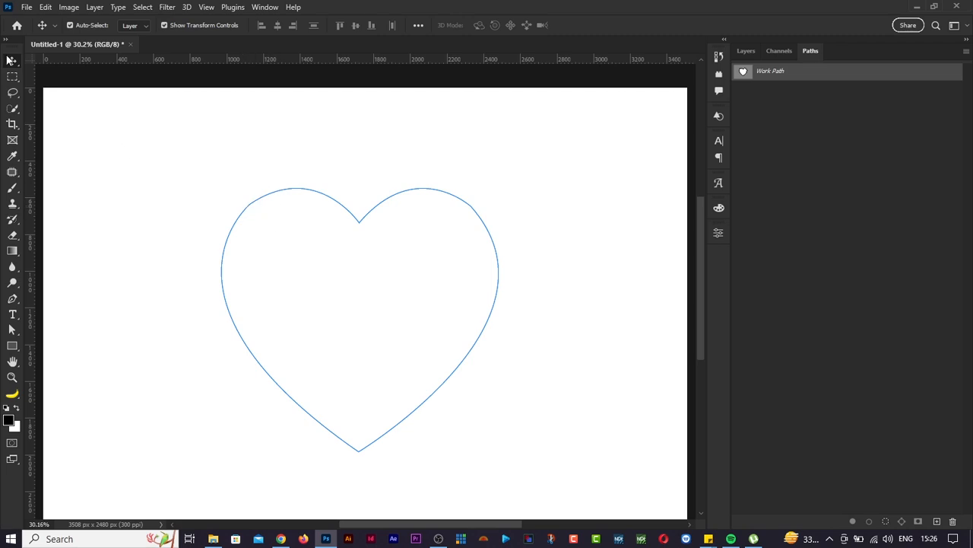
left_click(751, 55)
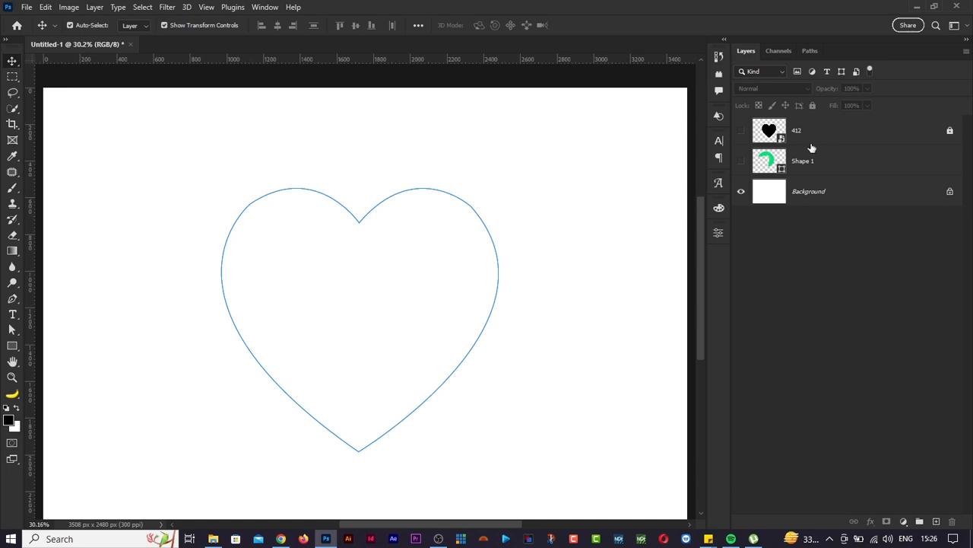
Step: Select the heart path's left edge segment with the Direct Selection tool to show its anchors and handle
left_click(13, 330)
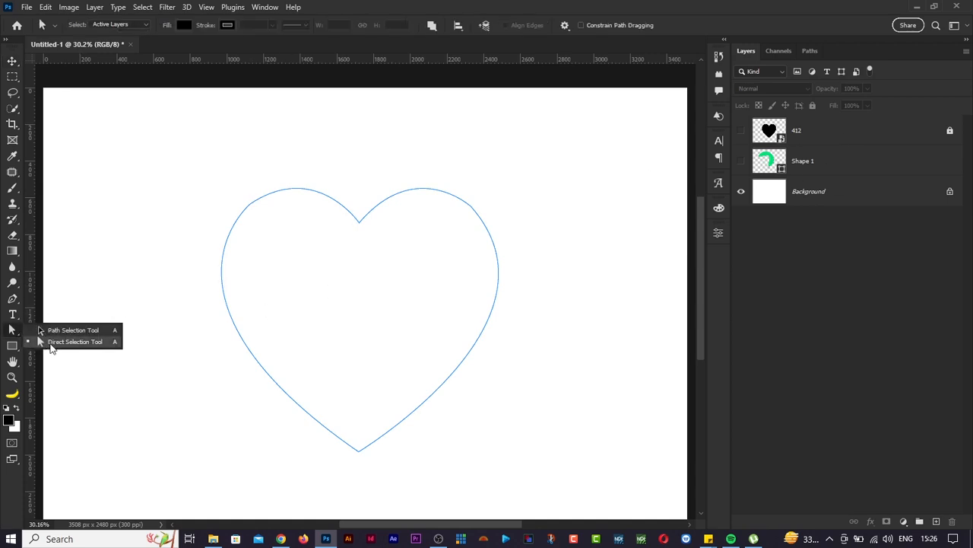
left_click(50, 342)
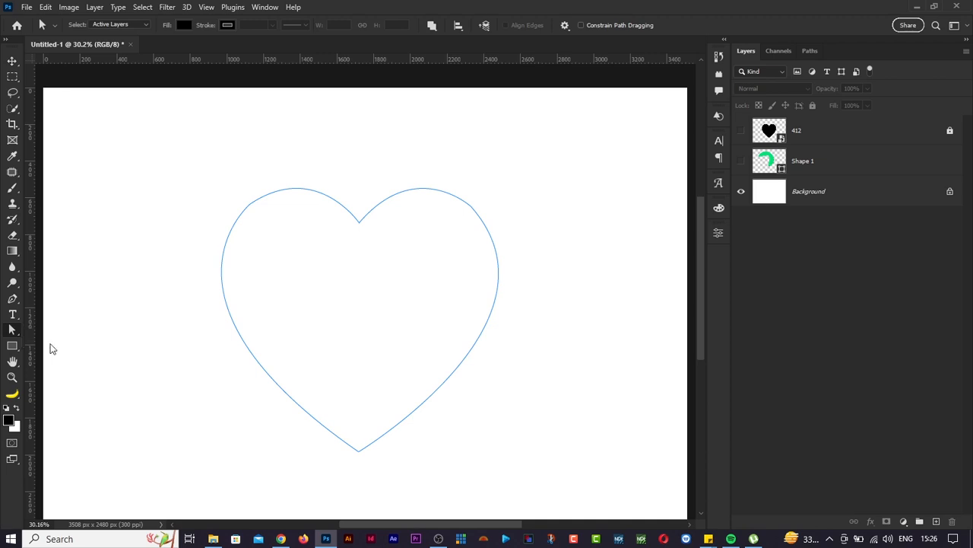
left_click(230, 234)
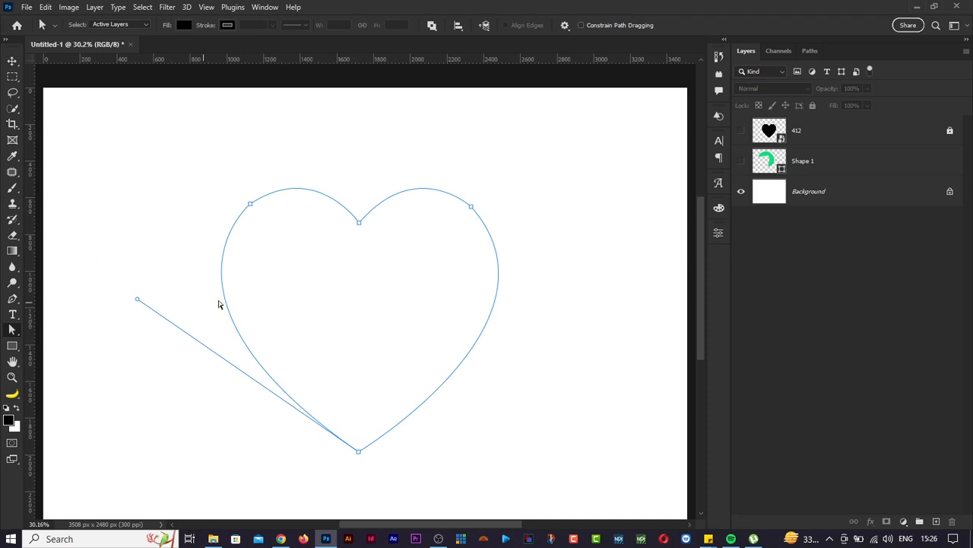
Step: Move the whole heart path slightly to the right with the Path Selection tool
right_click(14, 332)
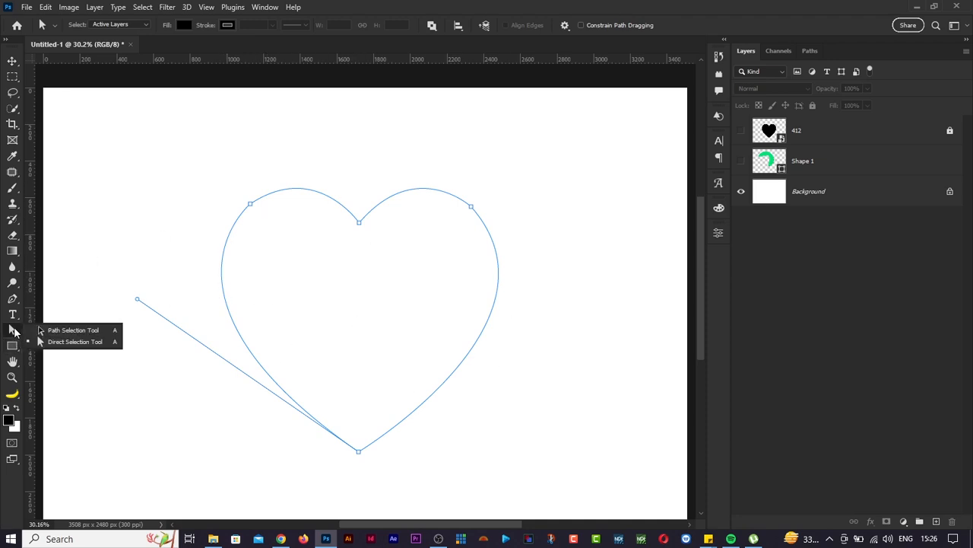
left_click(50, 332)
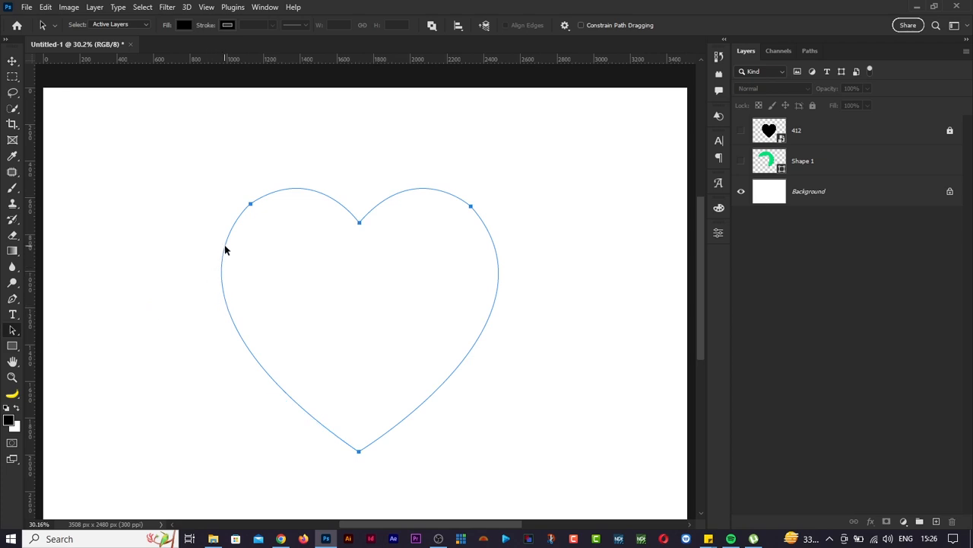
mouse_move(224, 249)
left_mouse_down()
mouse_move(220, 224)
mouse_move(231, 255)
left_mouse_up()
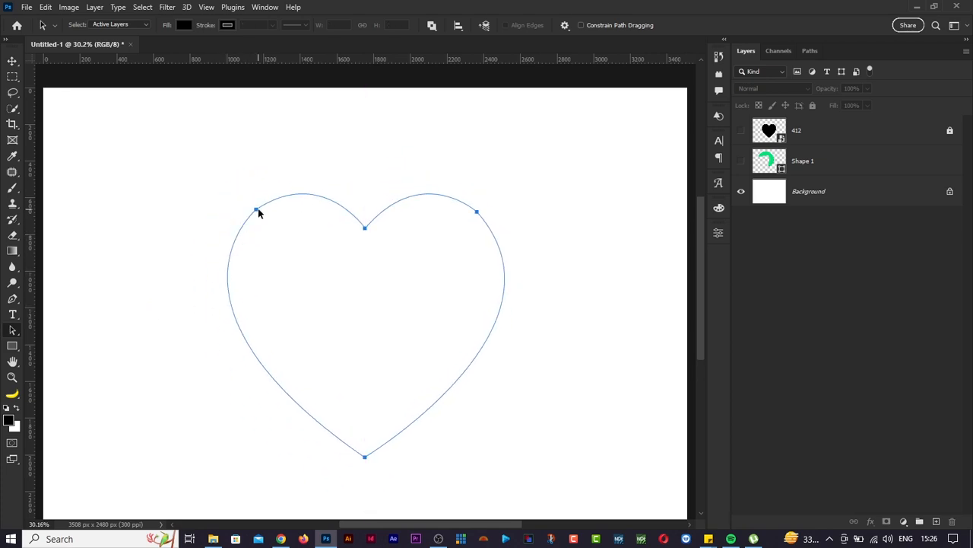
mouse_move(255, 213)
left_mouse_down()
mouse_move(266, 163)
mouse_move(263, 206)
mouse_move(247, 200)
mouse_move(257, 195)
mouse_move(243, 206)
mouse_move(269, 195)
mouse_move(256, 206)
left_mouse_up()
Step: Switch to the Direct Selection tool and shift the heart path slightly upward from its top notch anchor
right_click(13, 330)
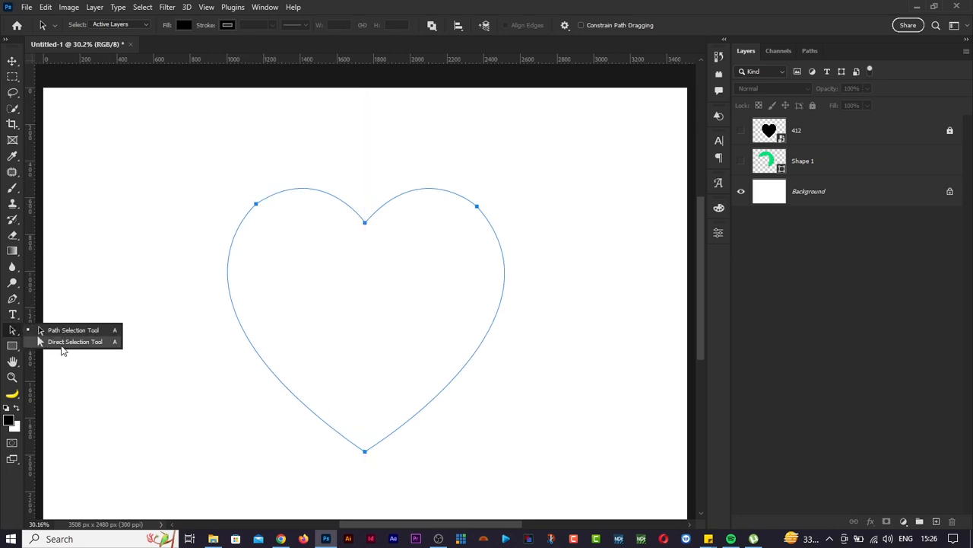
left_click(76, 341)
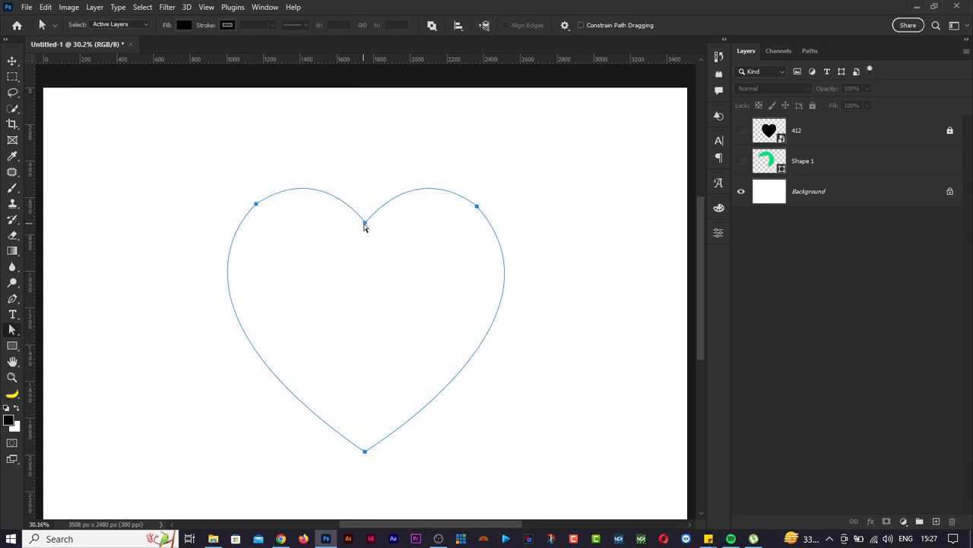
mouse_move(364, 226)
left_mouse_down()
mouse_move(365, 244)
mouse_move(365, 210)
left_mouse_up()
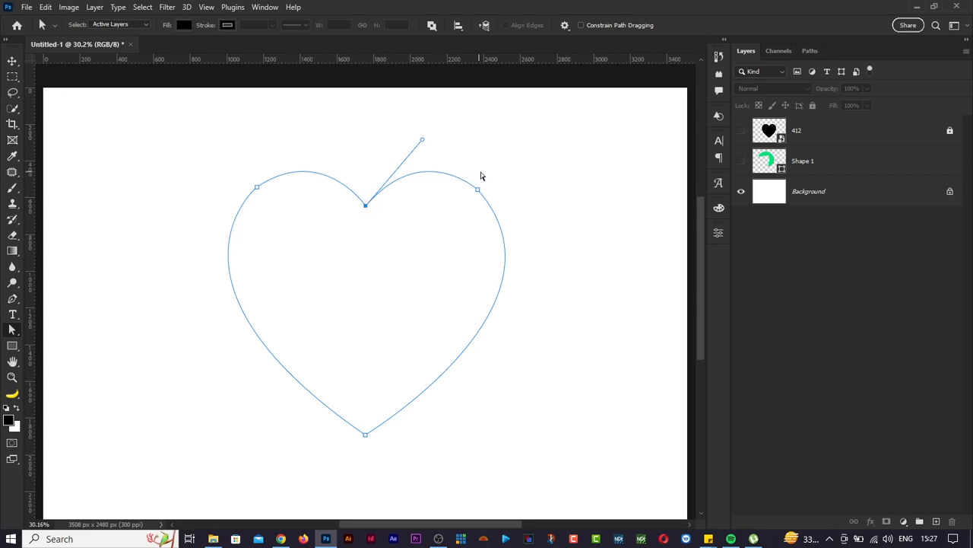
Step: Try moving only the heart path's bottom anchor up and to the right with the Direct Selection tool, and undo it
mouse_move(366, 207)
left_mouse_down()
mouse_move(368, 260)
mouse_move(365, 203)
left_mouse_up()
left_click_drag(365, 435, 397, 410)
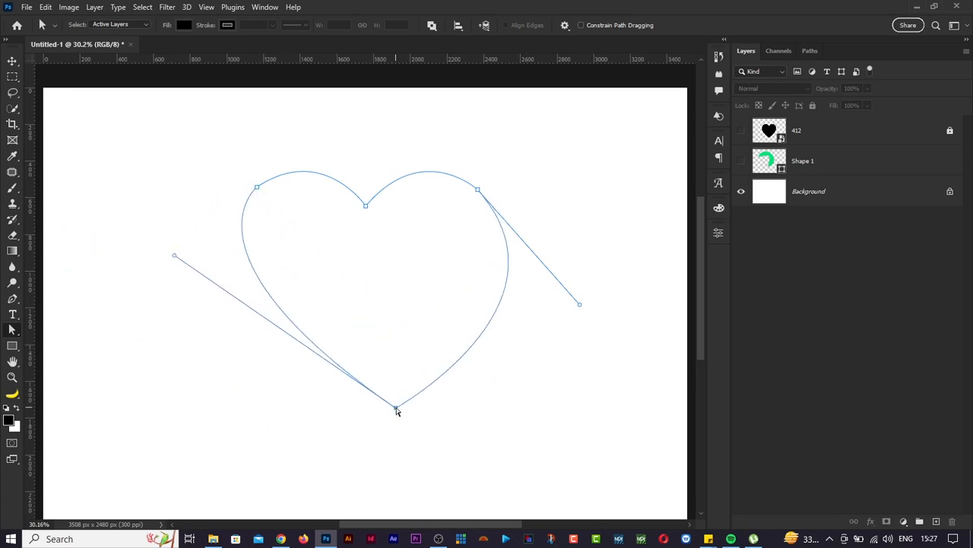
key("ctrl+z")
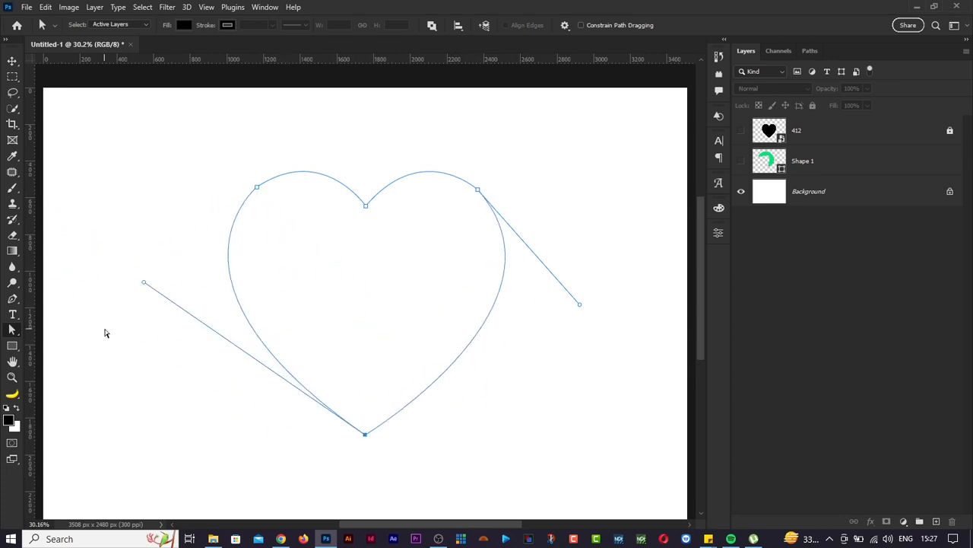
Step: Convert the heart path into a shape layer, set its fill to red ff0000, and deselect it with the Move tool
key("p")
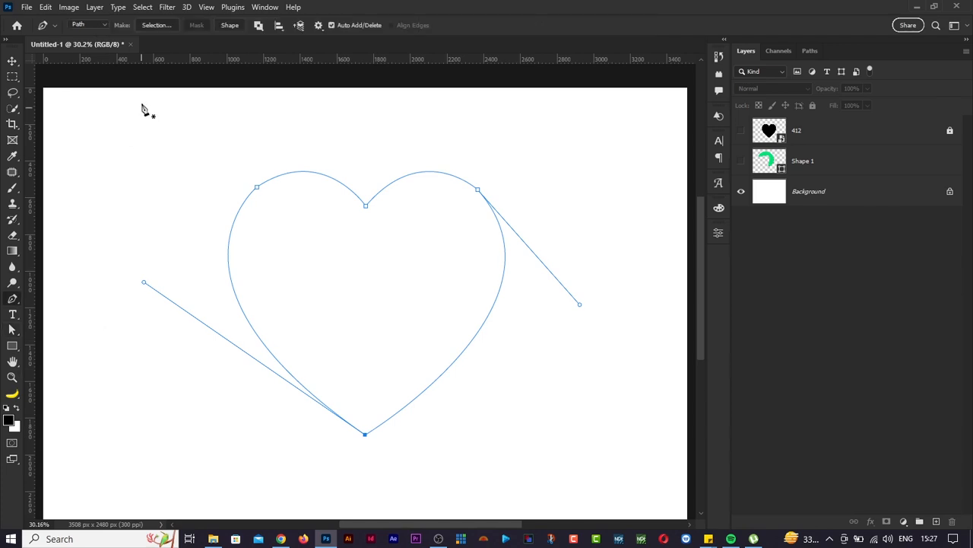
left_click(230, 26)
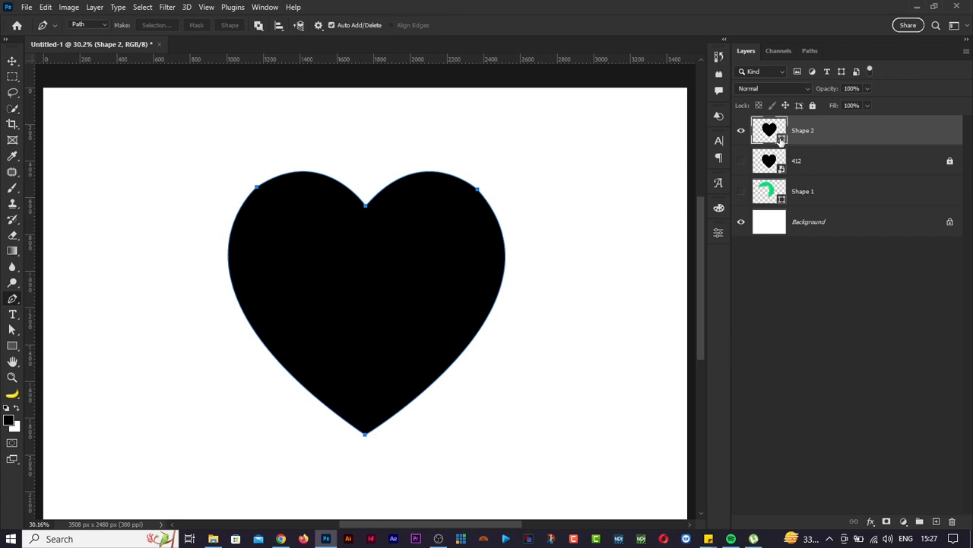
double_click(781, 140)
type("ff0000")
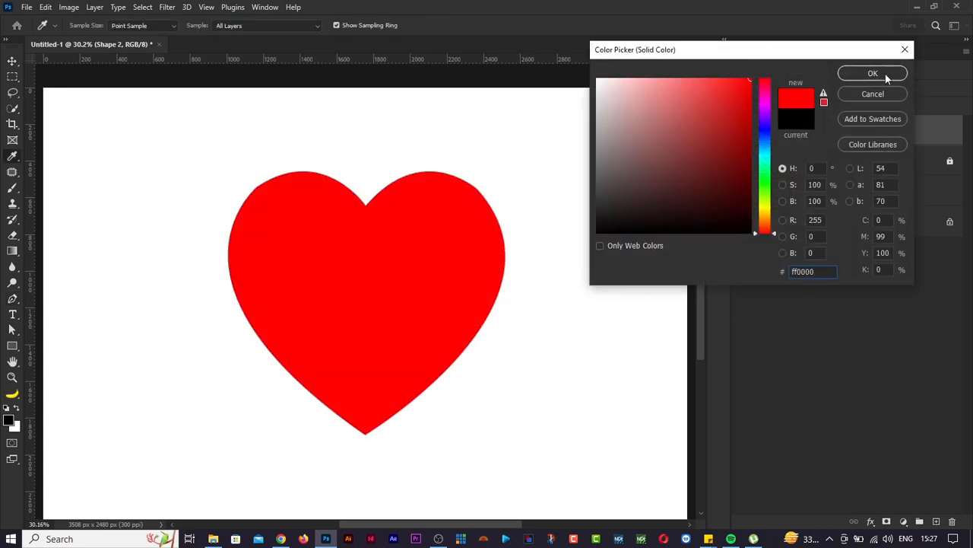
left_click(873, 74)
key("v")
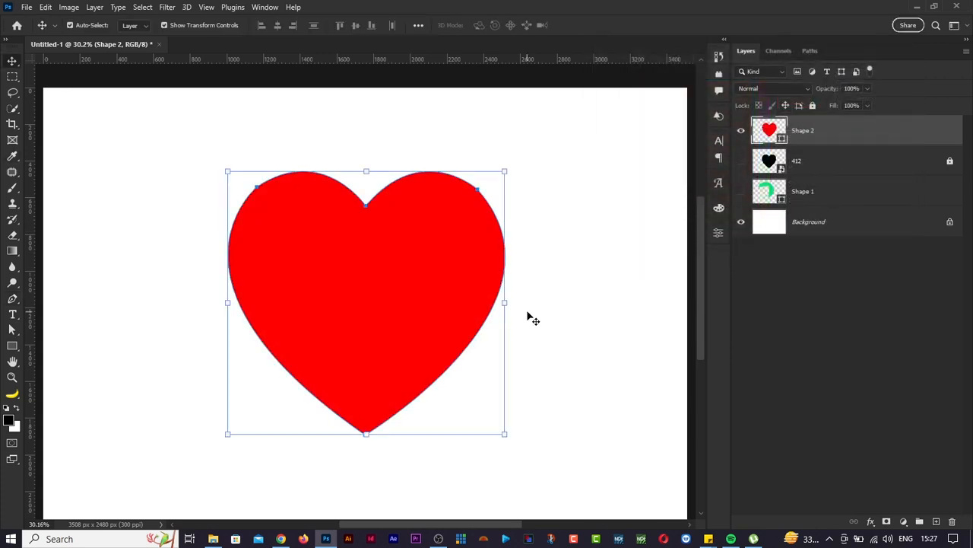
left_click(586, 365)
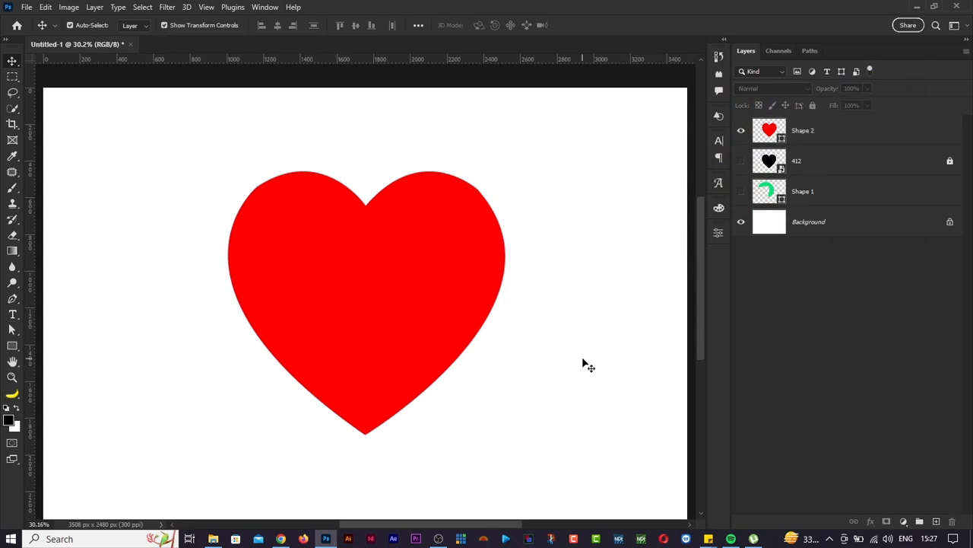
Step: Unlock the 412 layer and delete it together with the red heart layer and Shape 1, leaving only the Background
left_click(410, 257)
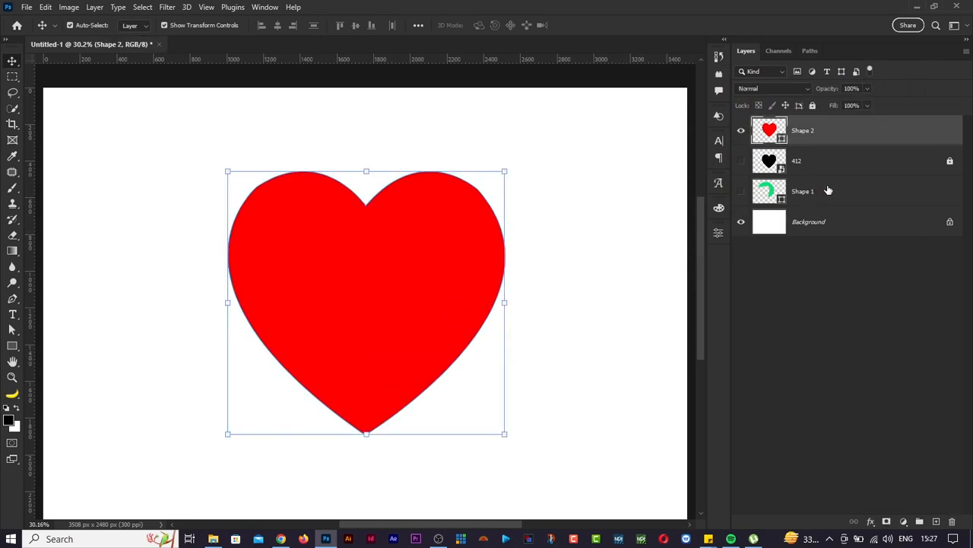
left_click(949, 164)
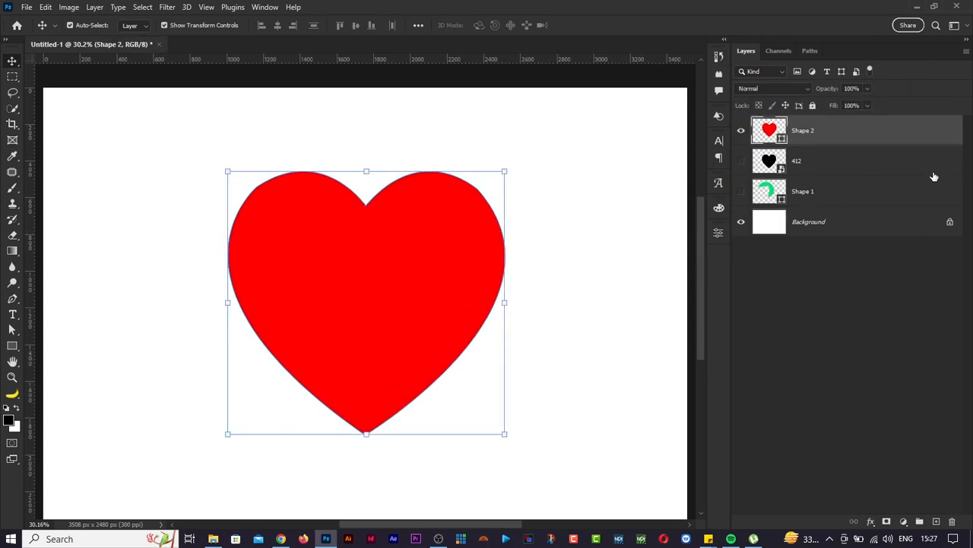
left_click(901, 194, "shift")
key("Delete")
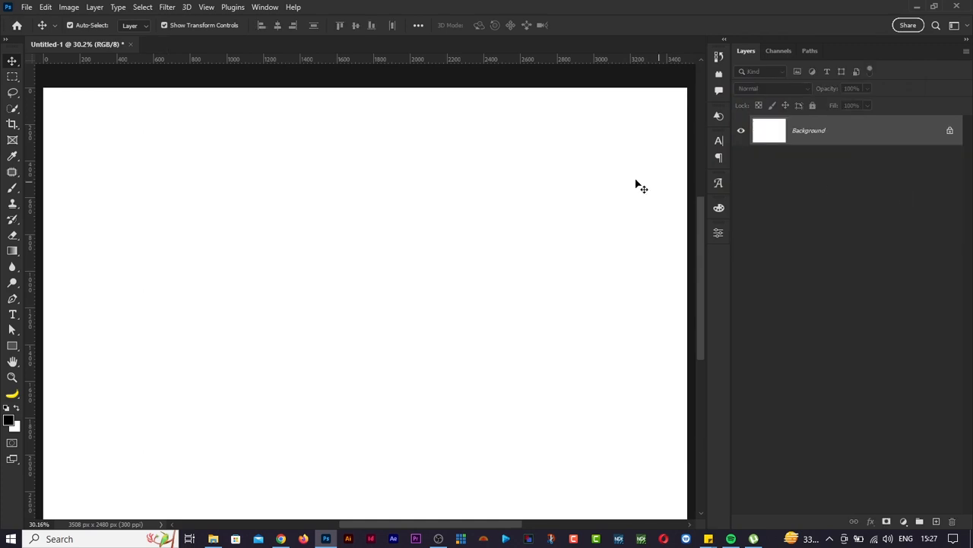
Step: Draw a curved Pen tool path from outside the canvas's left edge, through a smooth anchor low on the canvas, up beyond its right edge
key("ctrl+minus")
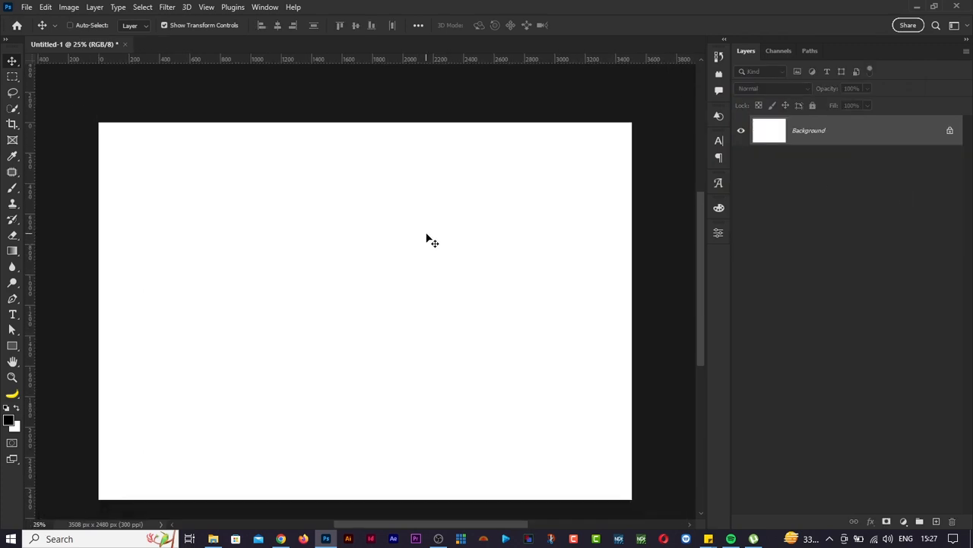
scroll(377, 388, "down", 4)
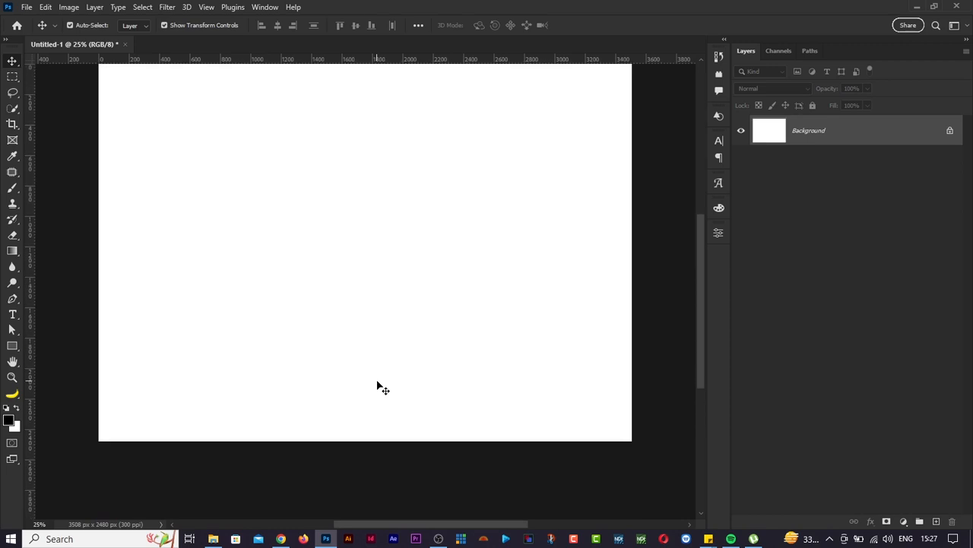
scroll(377, 388, "up", 3)
scroll(377, 388, "up", 1)
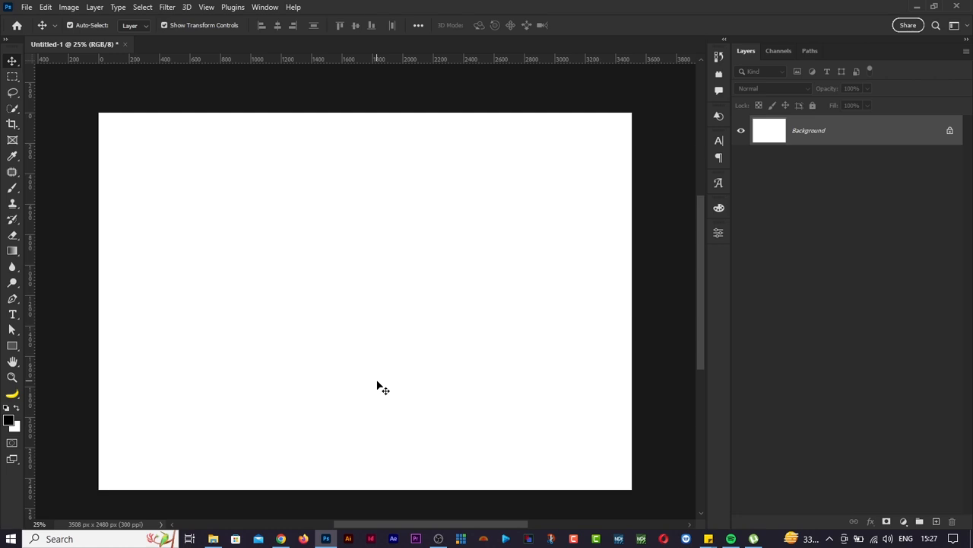
key("p")
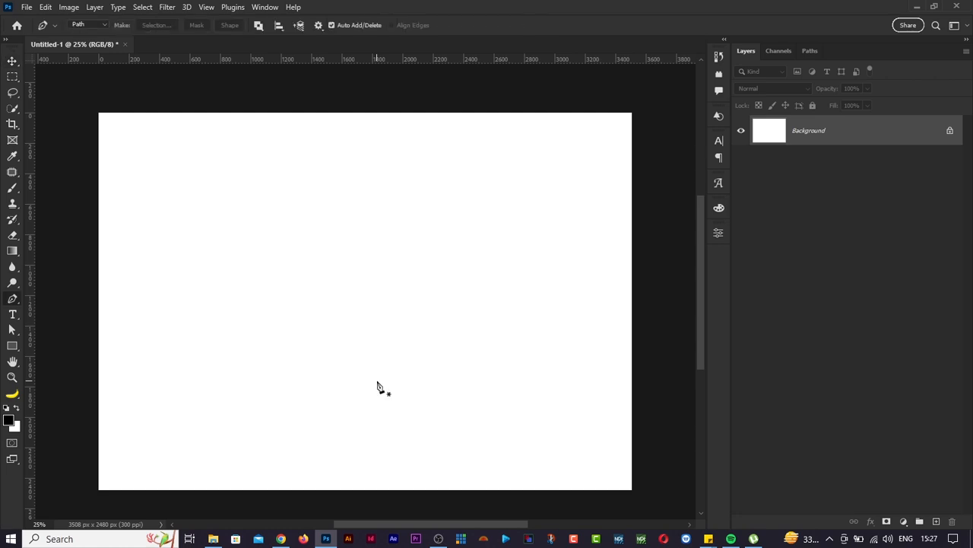
right_click(15, 304)
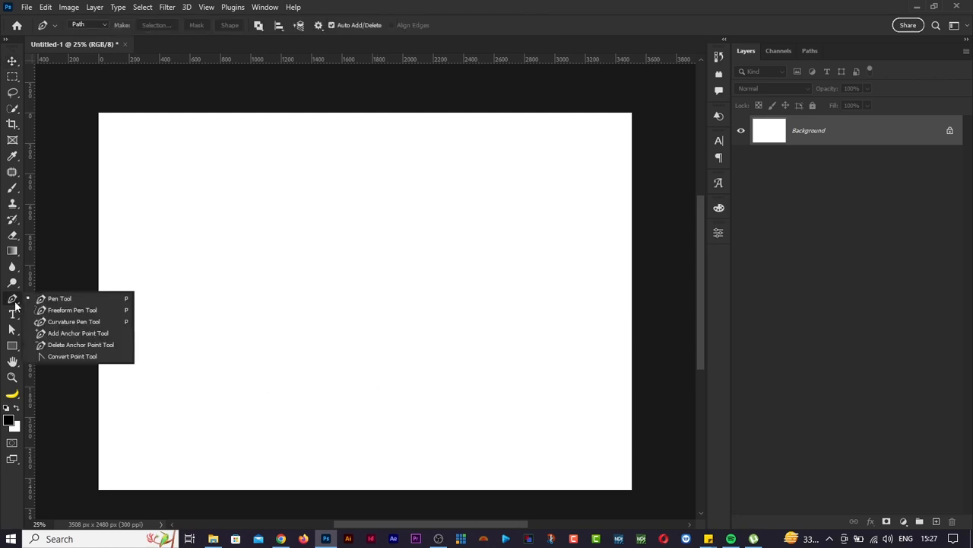
left_click(59, 299)
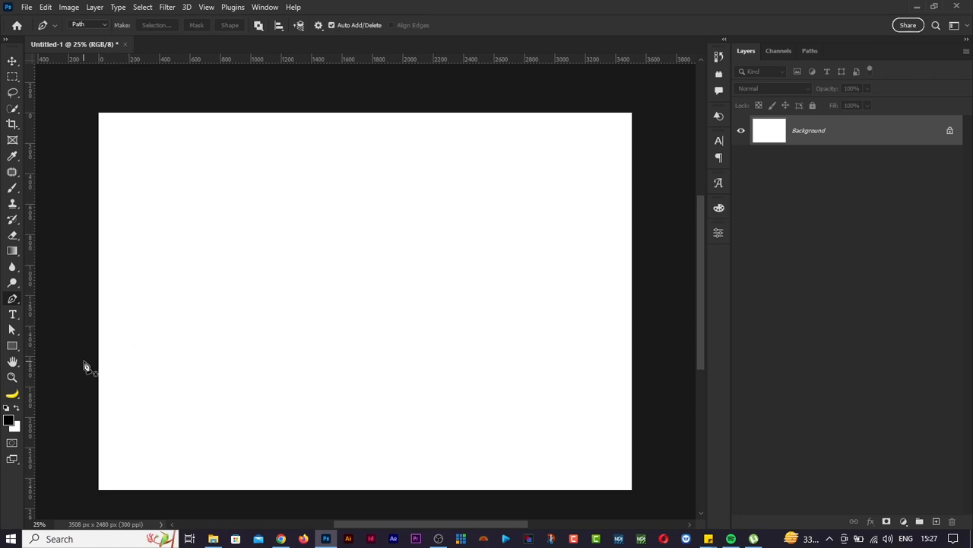
scroll(91, 287, "down", 2)
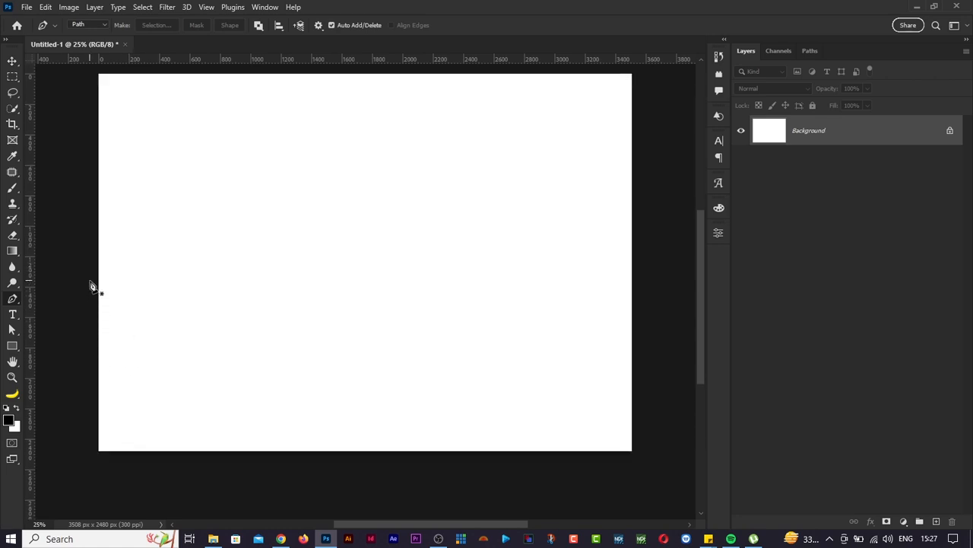
scroll(91, 287, "up", 1)
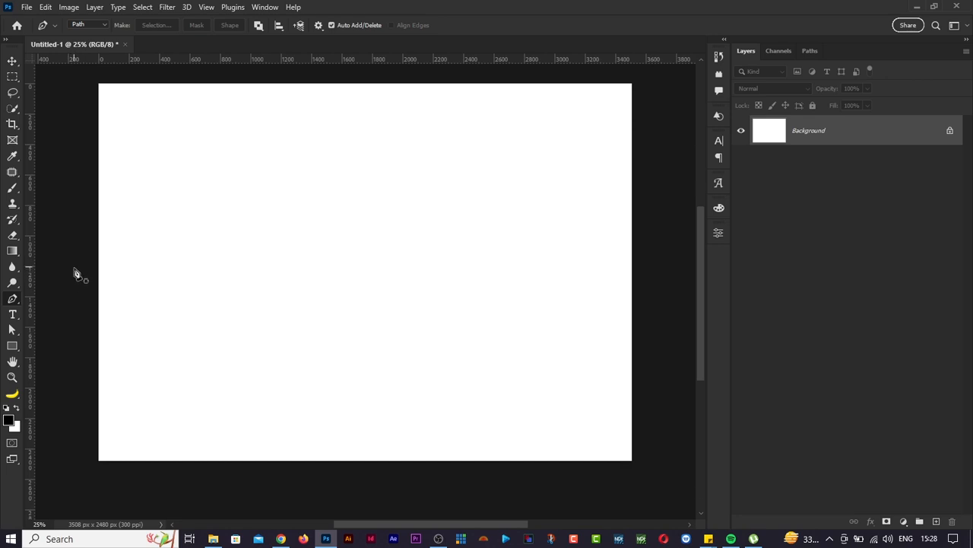
left_click(65, 267)
left_click_drag(277, 404, 458, 379)
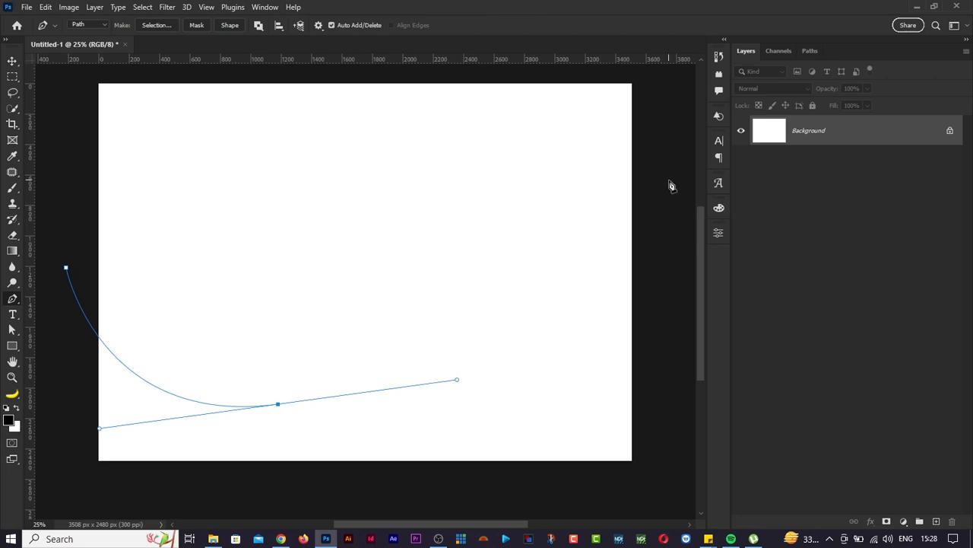
left_click_drag(668, 181, 680, 99)
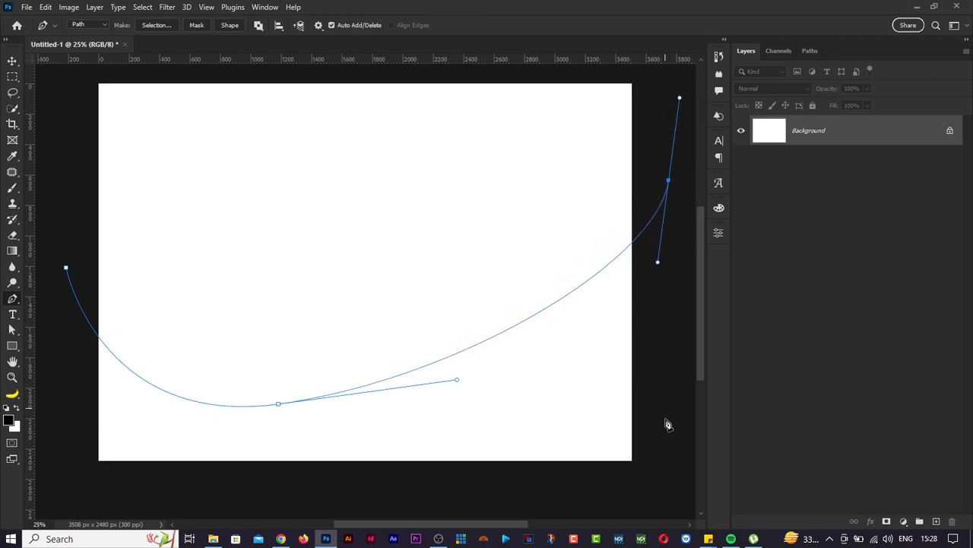
Step: Close the curved path around the outside of the canvas's lower corners, back to its starting anchor
left_click(676, 497)
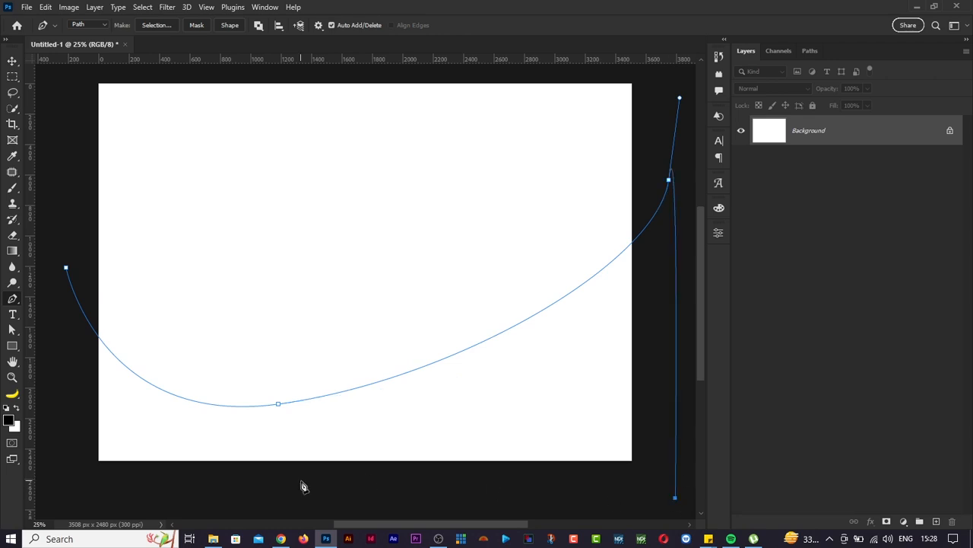
left_click(69, 492)
left_click(66, 271)
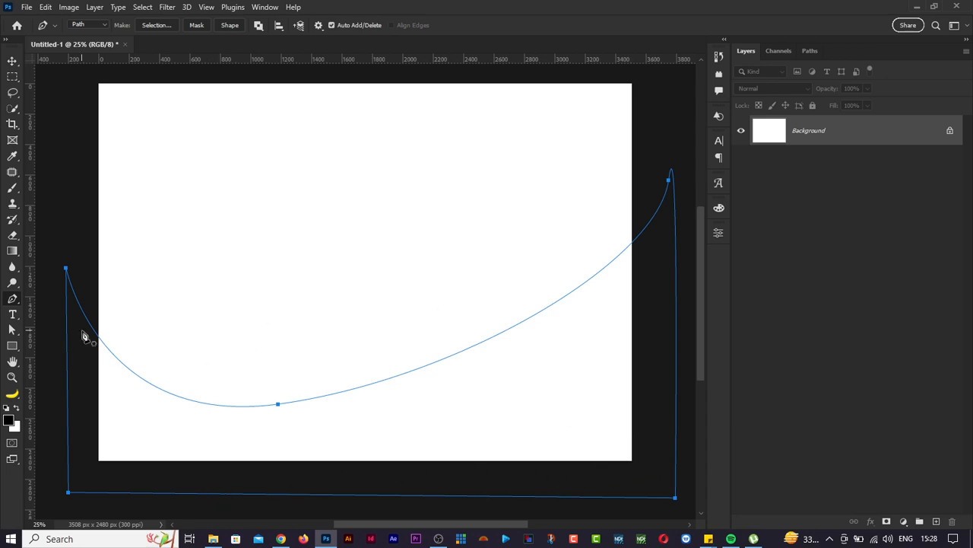
Step: Convert the closed path into a shape layer and set its fill to green
left_click(228, 24)
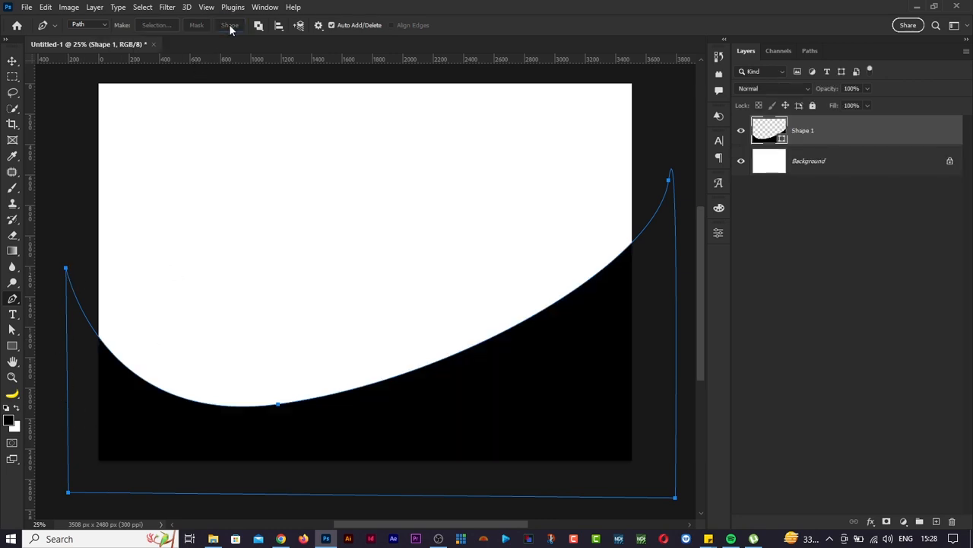
double_click(782, 141)
mouse_move(725, 152)
left_mouse_down()
mouse_move(753, 77)
mouse_move(767, 165)
mouse_move(735, 152)
mouse_move(749, 148)
left_mouse_up()
left_click(872, 74)
key("p")
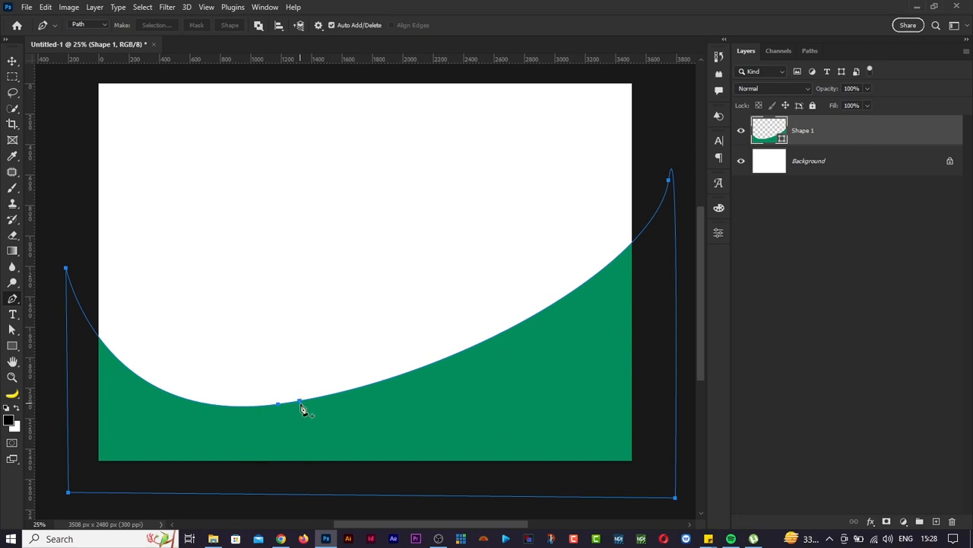
Step: Reposition the green curved shape slightly lower on the canvas with the Move tool, so it forms a wave along the bottom
left_click(13, 62)
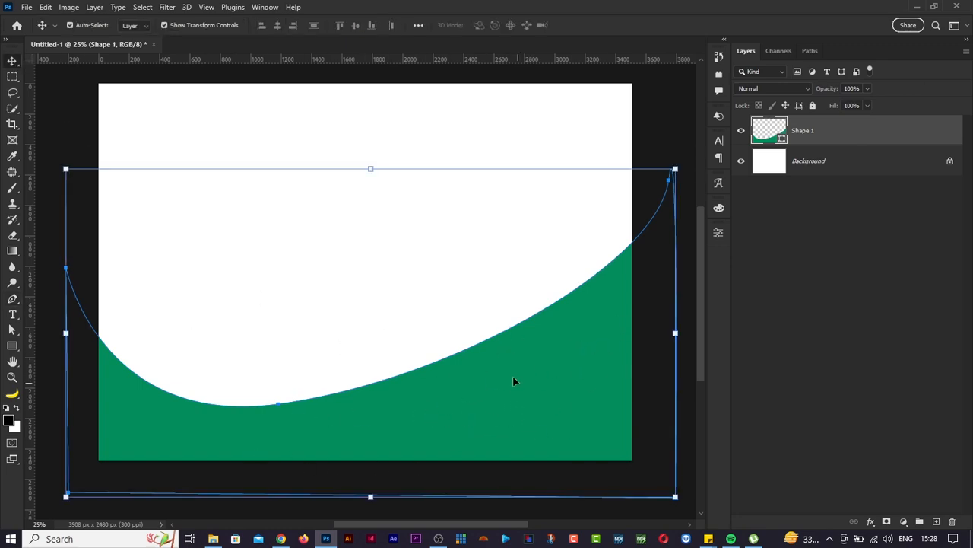
left_click_drag(513, 380, 521, 409)
left_click(448, 168)
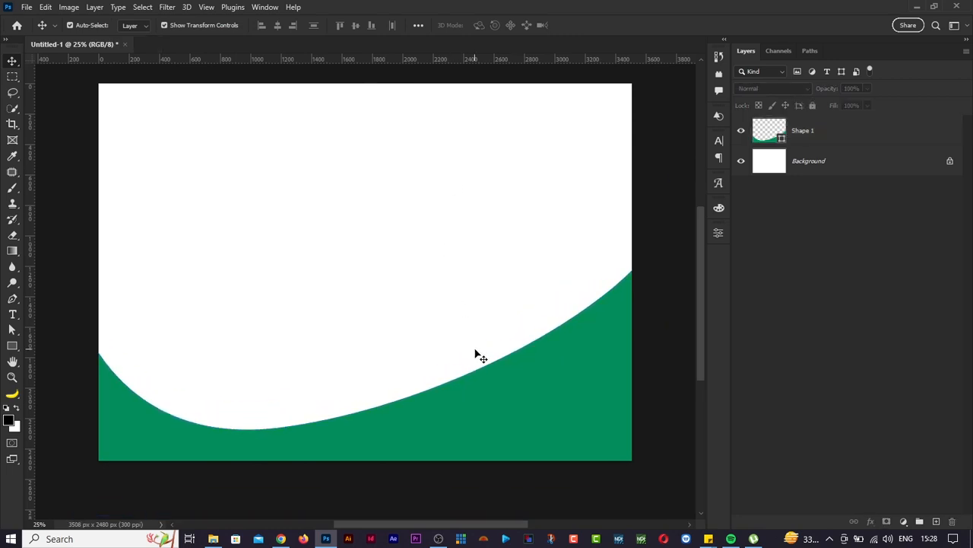
left_click_drag(546, 379, 549, 368)
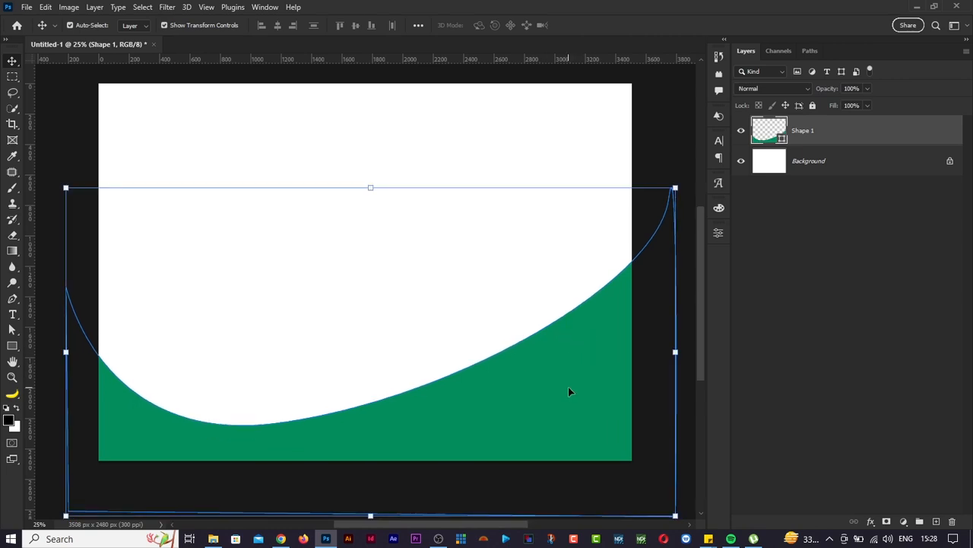
left_click(480, 157)
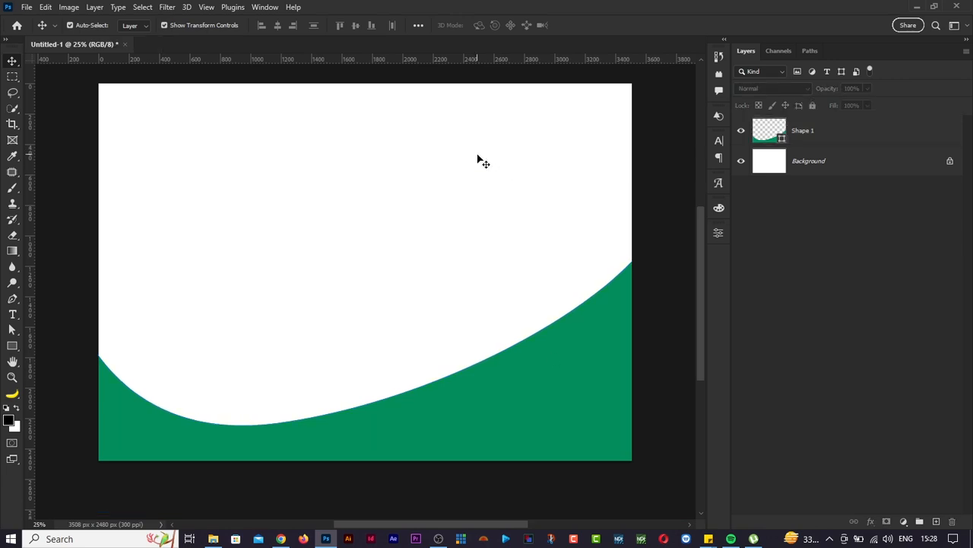
left_click_drag(544, 392, 546, 383)
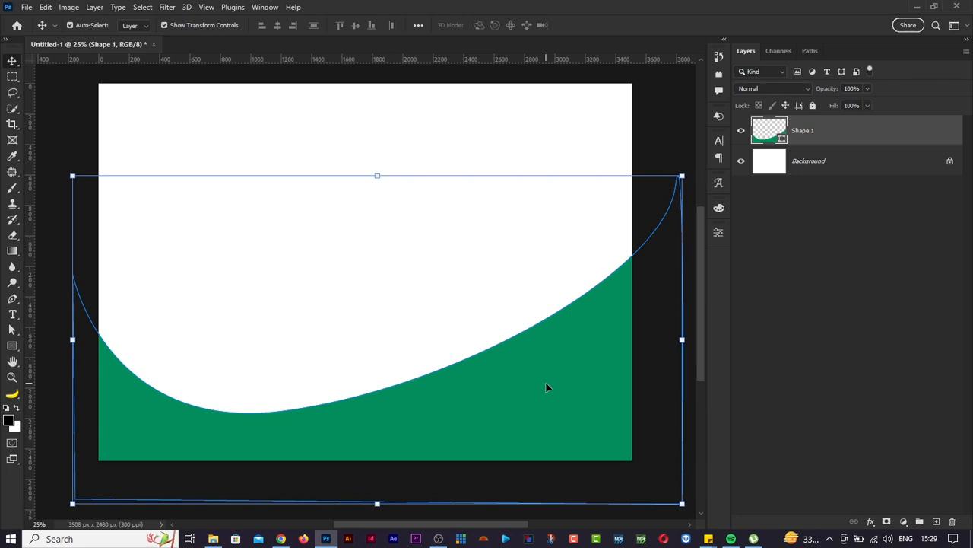
Step: Delete the green curved shape to leave an empty canvas, and recentre the whole canvas at 25% zoom
key("Delete")
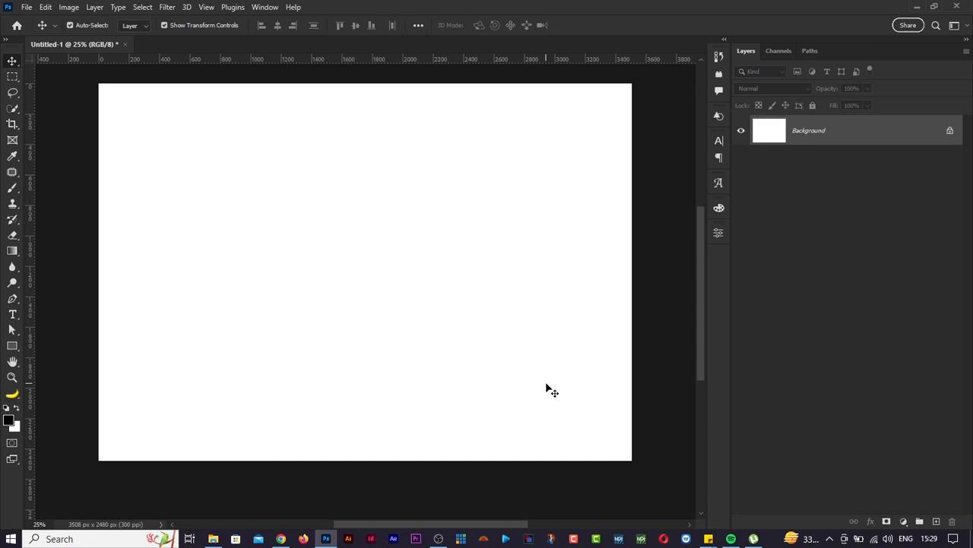
key("ctrl+0")
key("ctrl+minus")
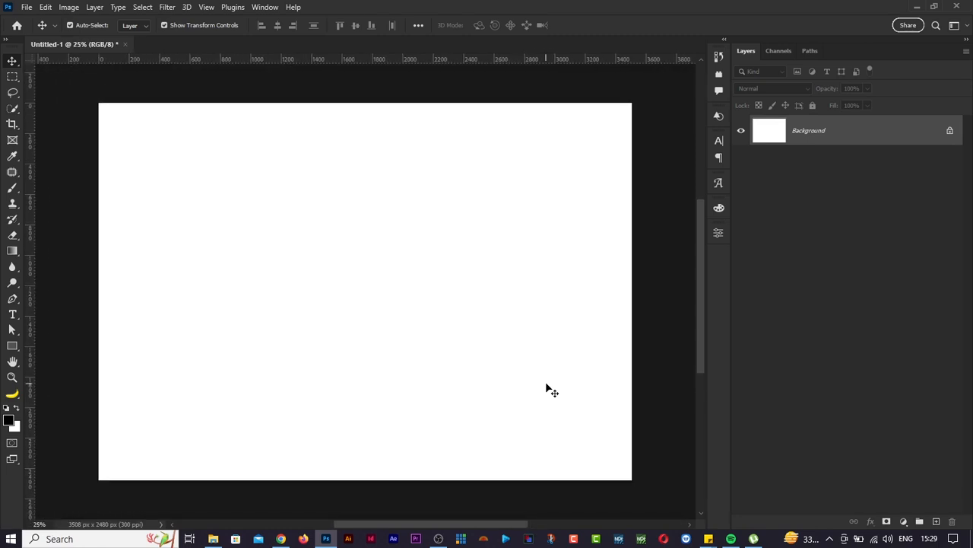
Step: Switch to the pictures folder in File Explorer and place pexels-nappy-936043.jpg into the Photoshop document
key("alt+Tab")
key("alt+Tab")
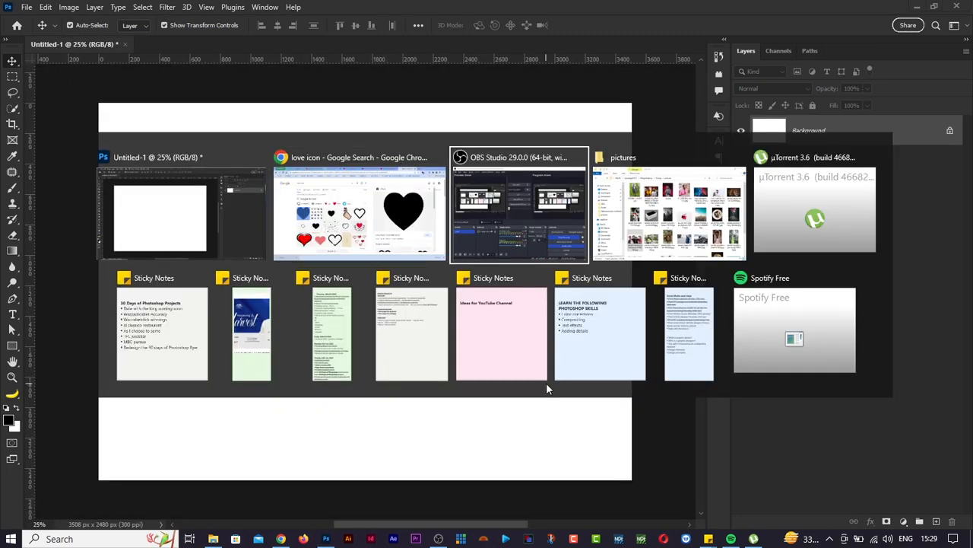
key("alt+Tab")
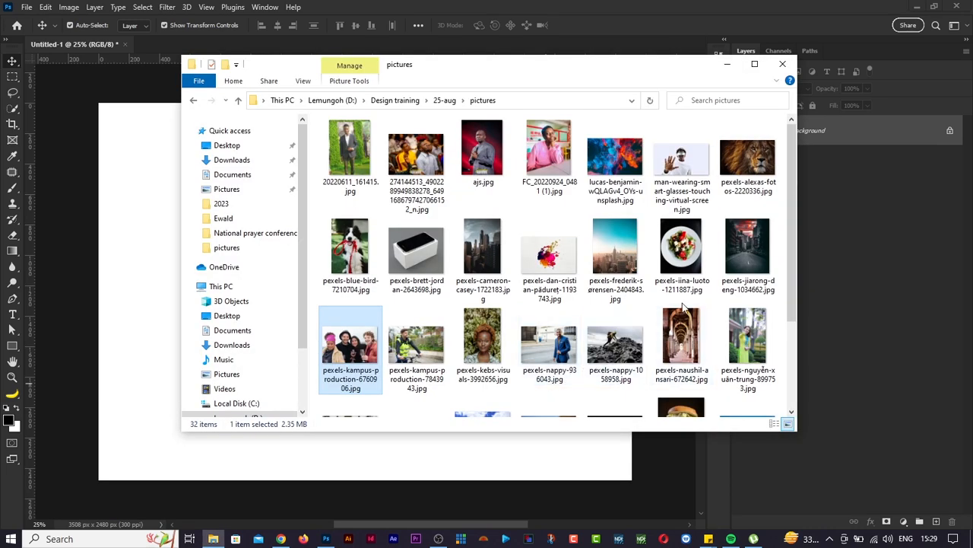
scroll(669, 304, "down", 2)
left_click_drag(549, 199, 132, 307)
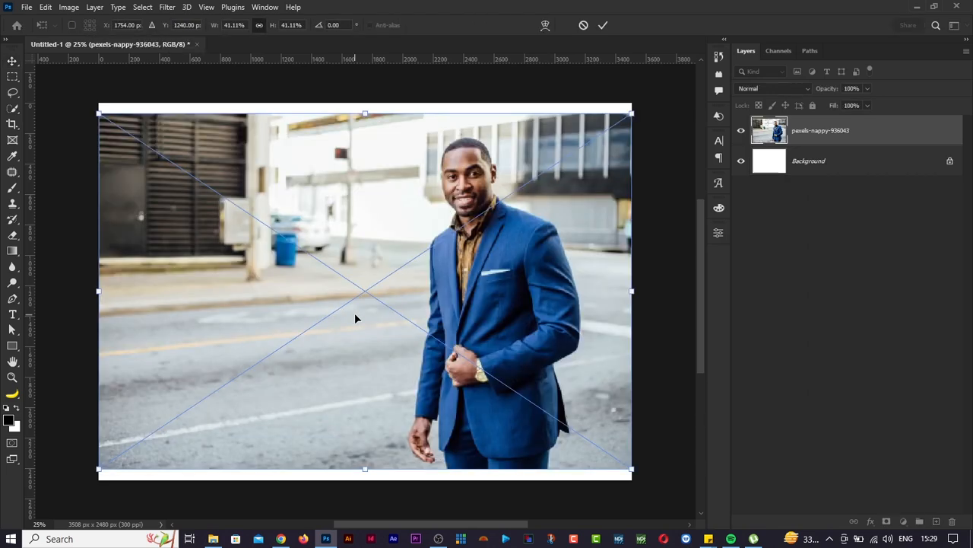
Step: Enlarge the placed photo to about 44.5%, shift it so its lower edge meets the canvas edge, and commit the placement
left_click_drag(99, 290, 54, 291)
left_click_drag(440, 397, 426, 389)
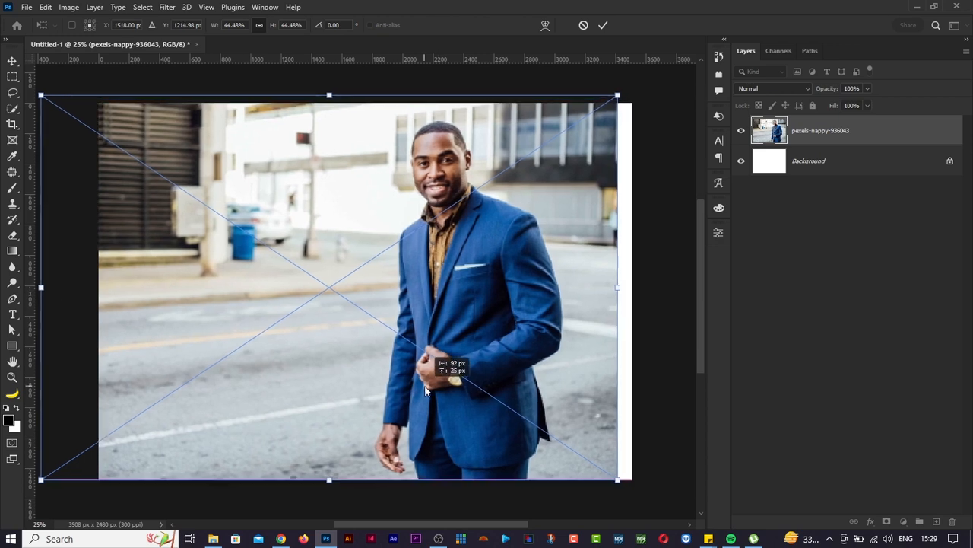
key("Return")
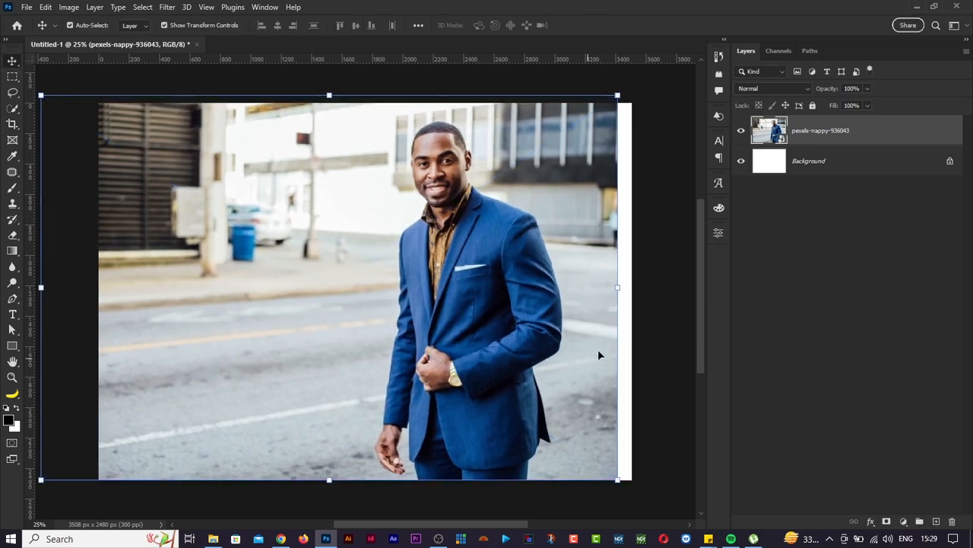
left_click(663, 337)
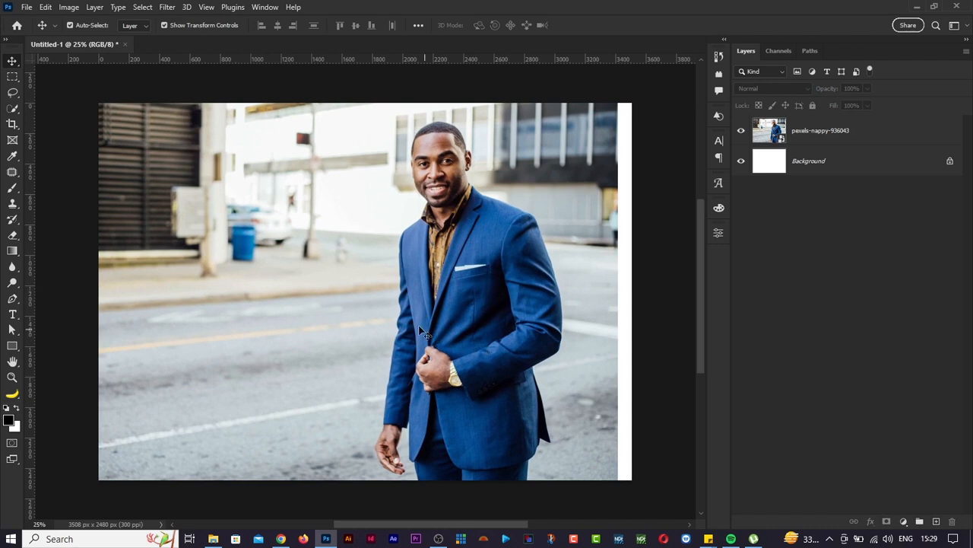
Step: Try Select Subject on the man's photo layer, preview the result in Select and Mask, and discard the selection
key("w")
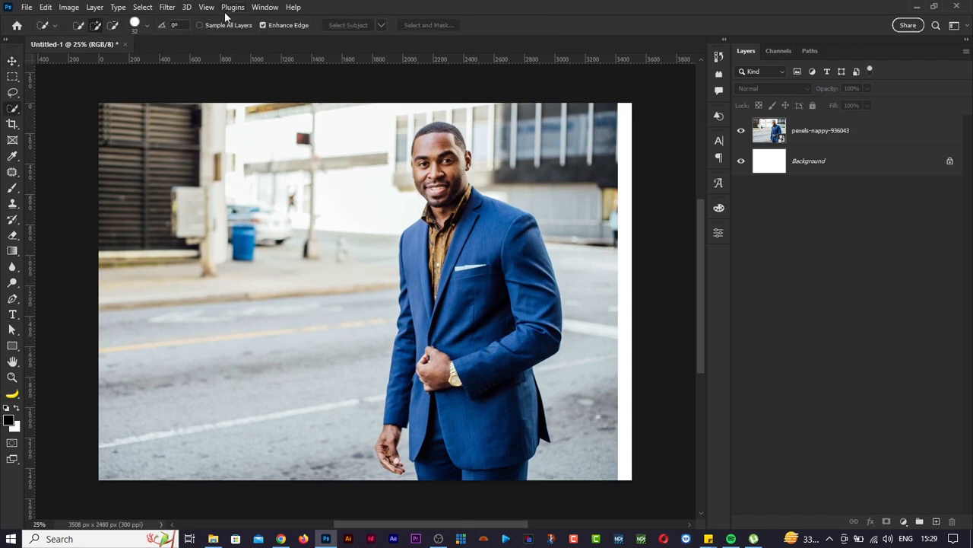
left_click(806, 134)
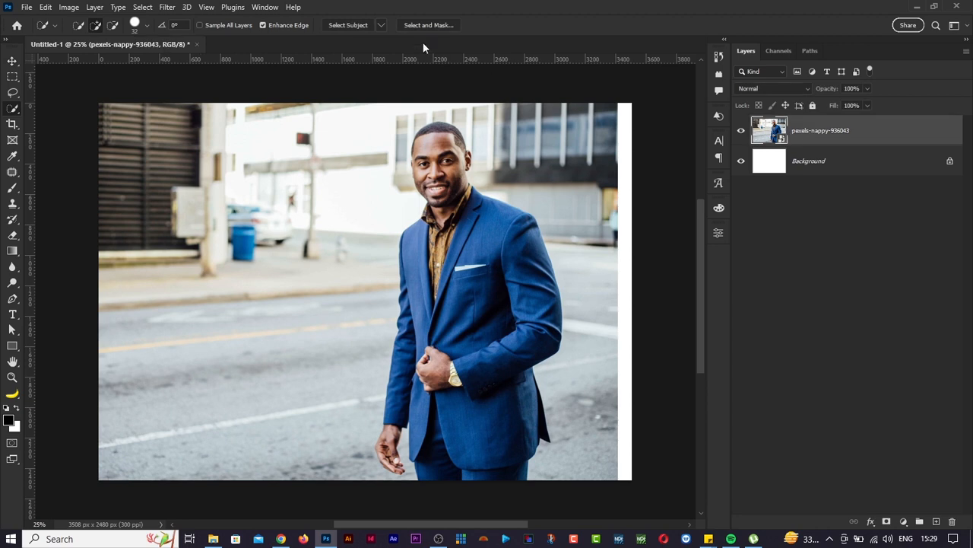
left_click(356, 24)
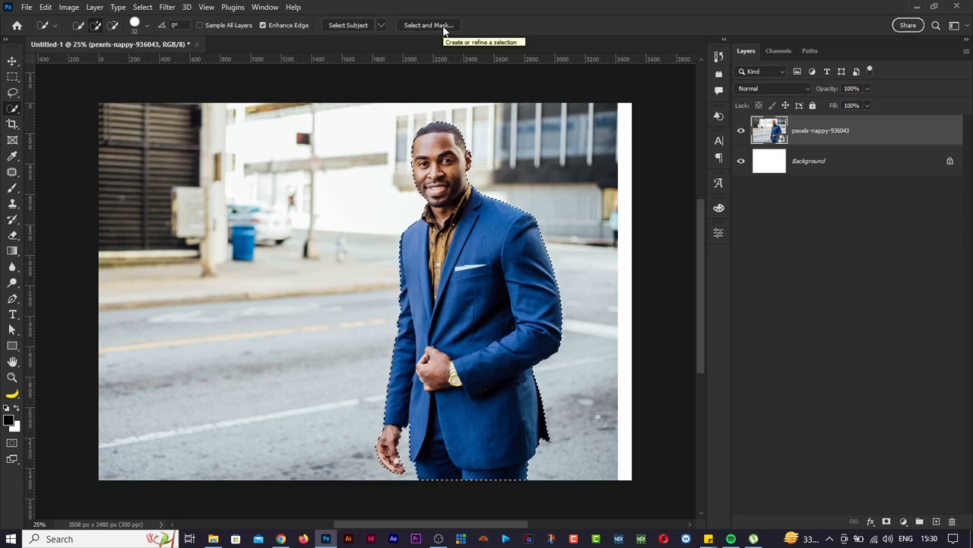
left_click(442, 26)
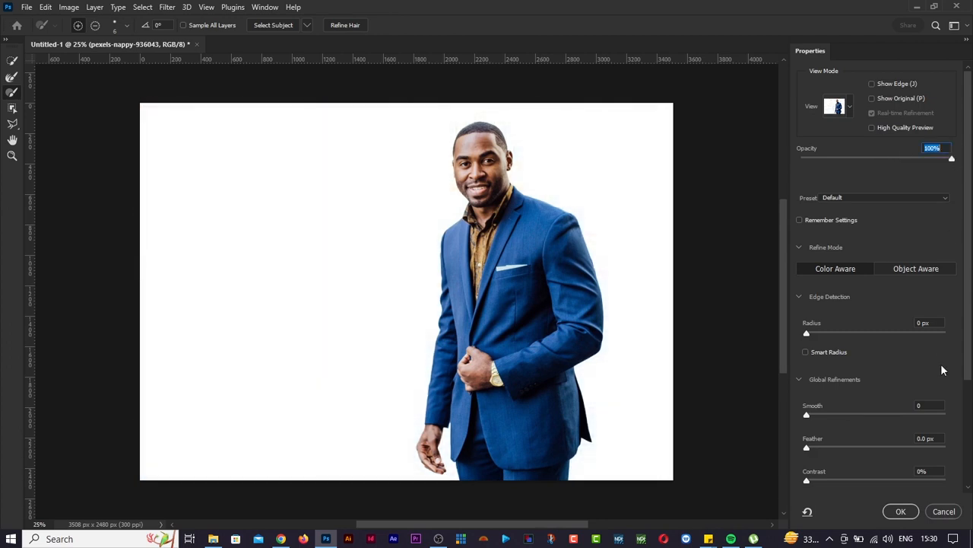
left_click(943, 511)
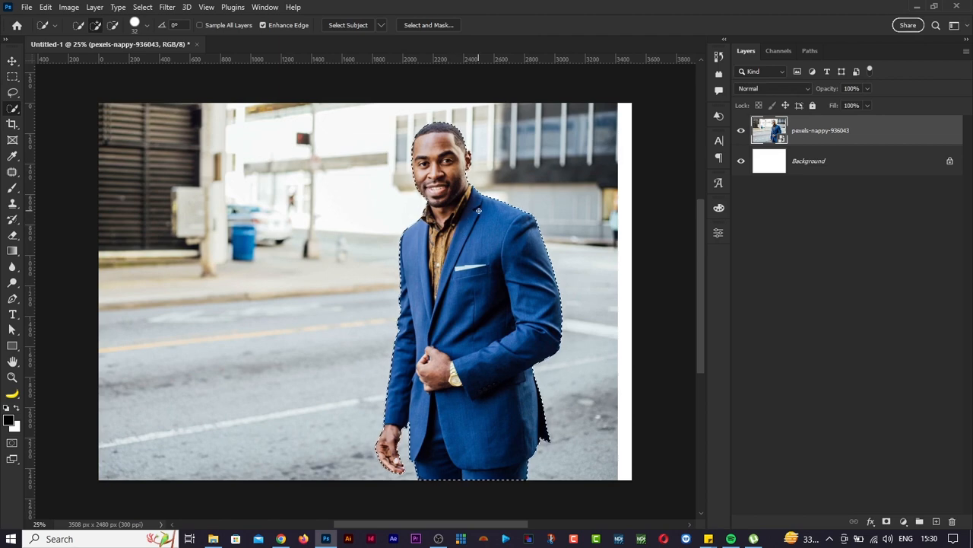
left_click(145, 8)
left_click(156, 32)
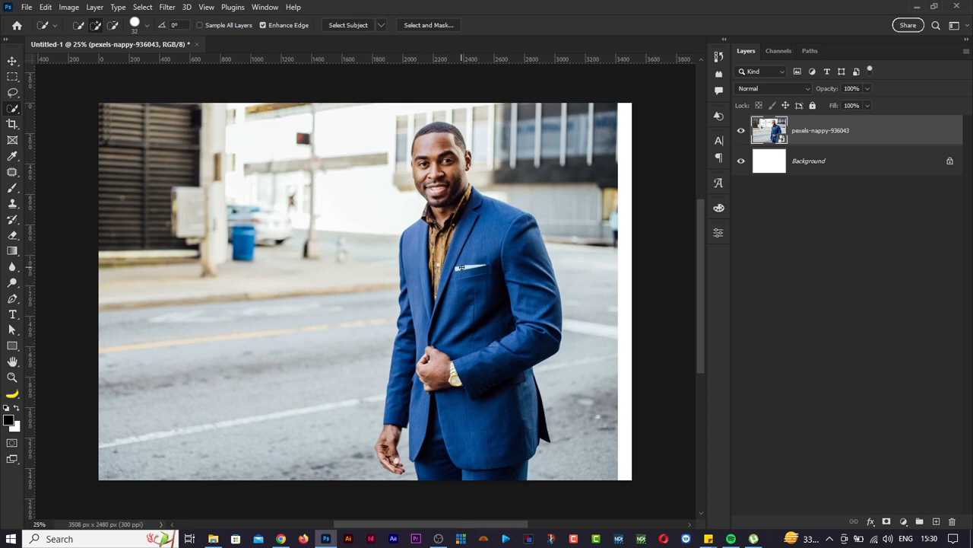
Step: Switch to the Pen tool in Path mode and inspect the man's outline around the suit and hanging hand
key("p")
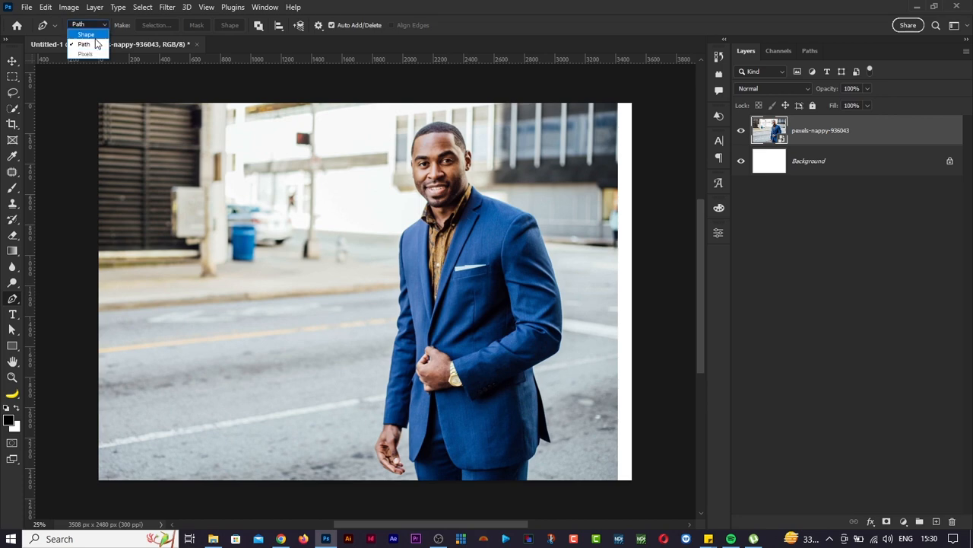
left_click(93, 44)
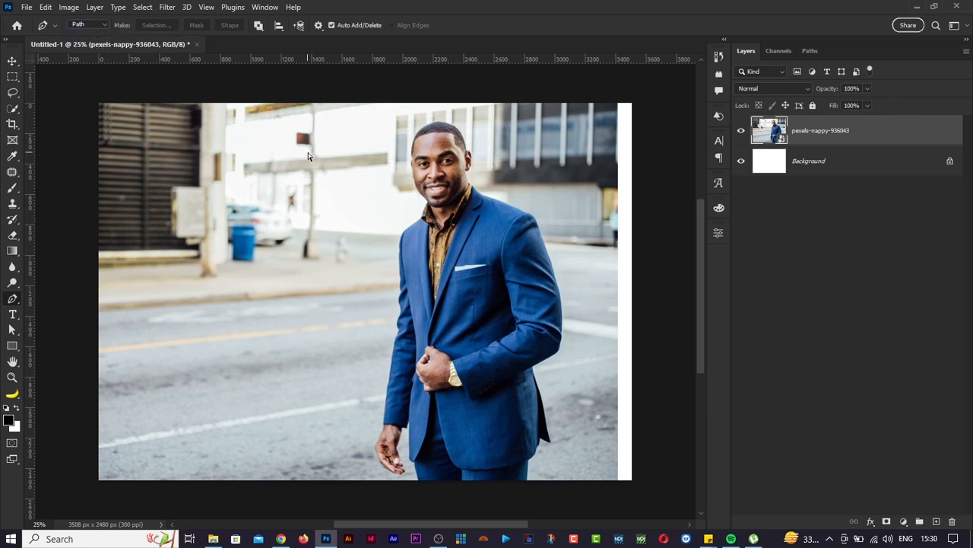
key("ctrl+plus")
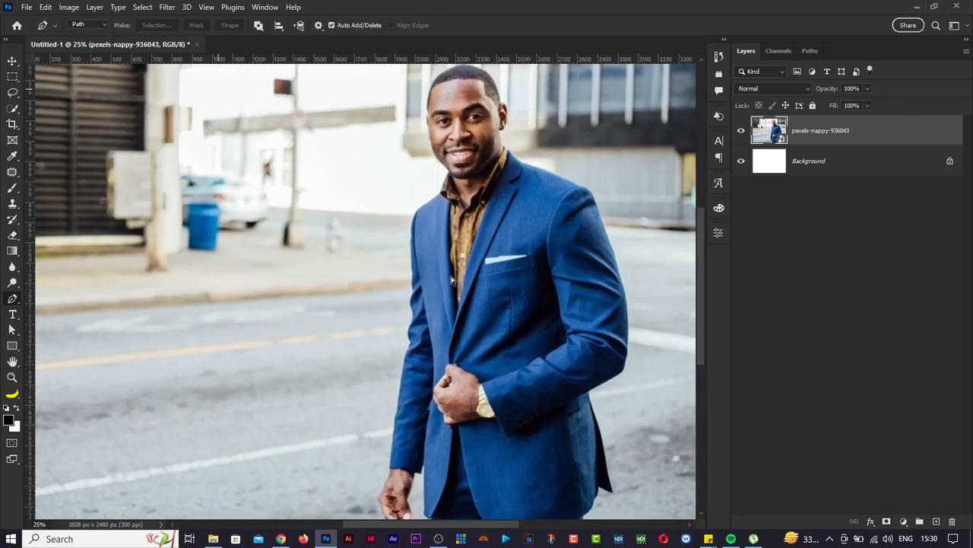
scroll(447, 333, "up", 2)
scroll(448, 333, "down", 1)
scroll(559, 374, "down", 5)
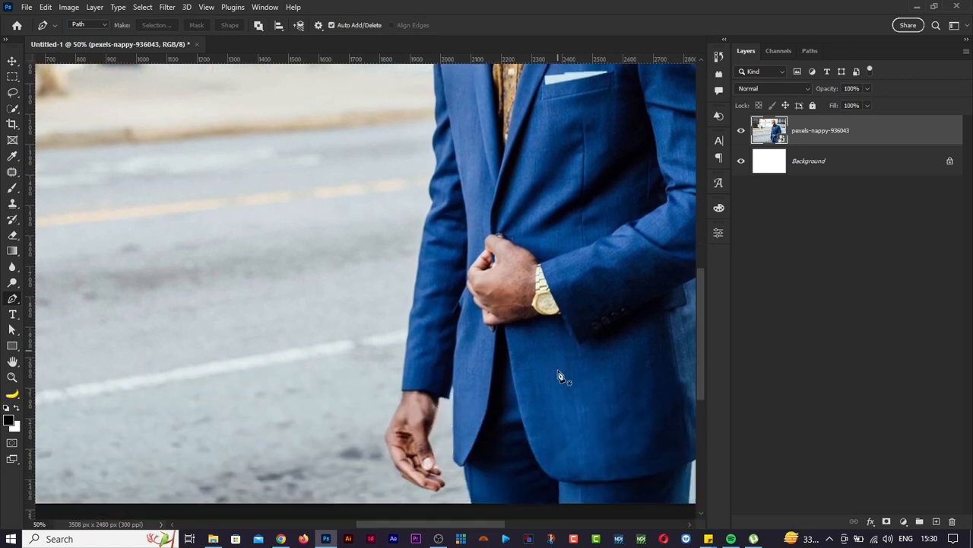
scroll(559, 374, "right", 2)
scroll(559, 374, "up", 6)
scroll(559, 374, "up", 2)
scroll(559, 374, "down", 4)
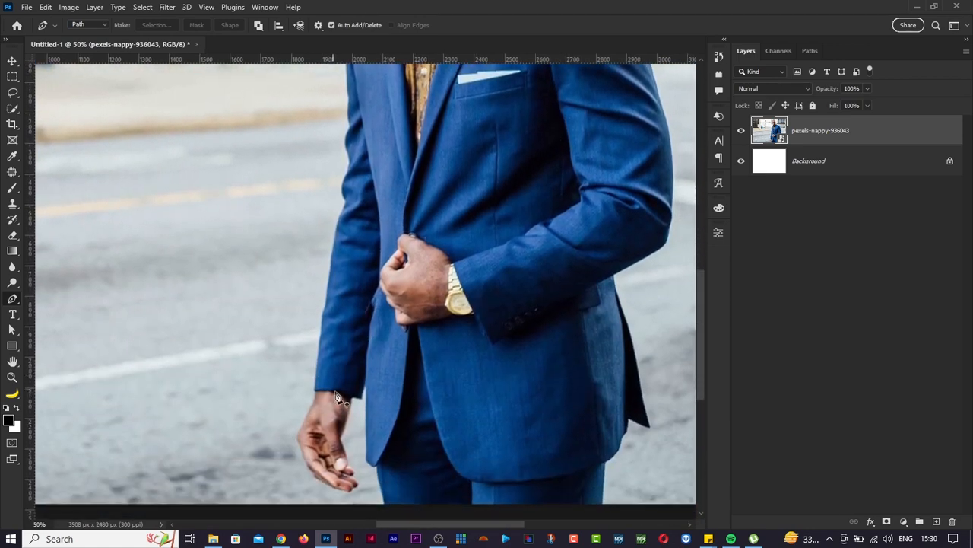
scroll(335, 396, "up", 1)
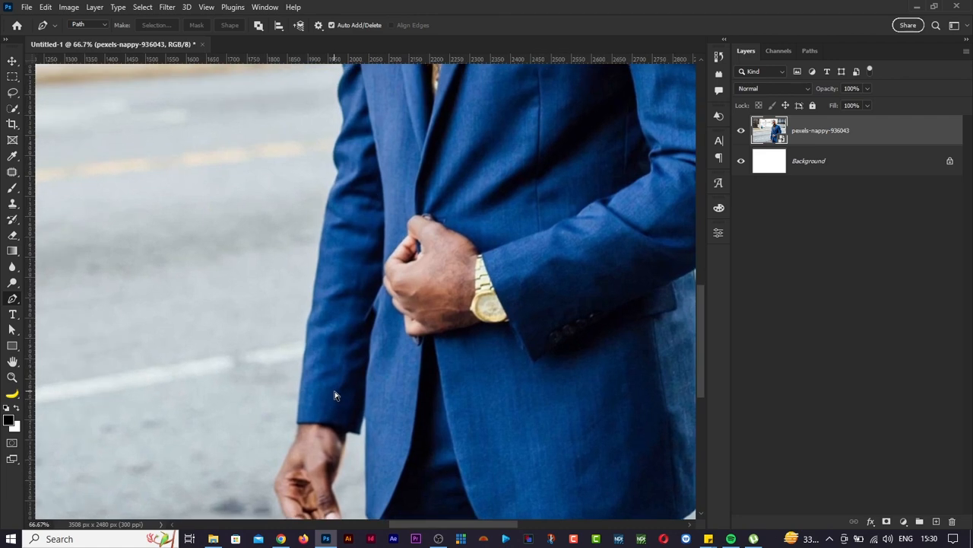
scroll(335, 395, "down", 3)
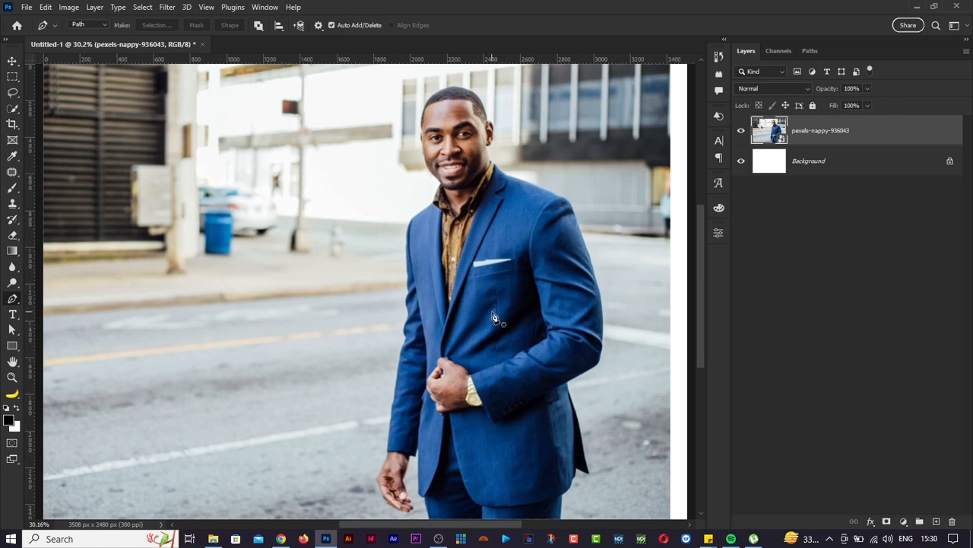
Step: Start a path at the outer cuff corner of the man's hanging arm and trace up the sleeve's lower edge
scroll(470, 391, "up", 1)
scroll(470, 391, "up", 2)
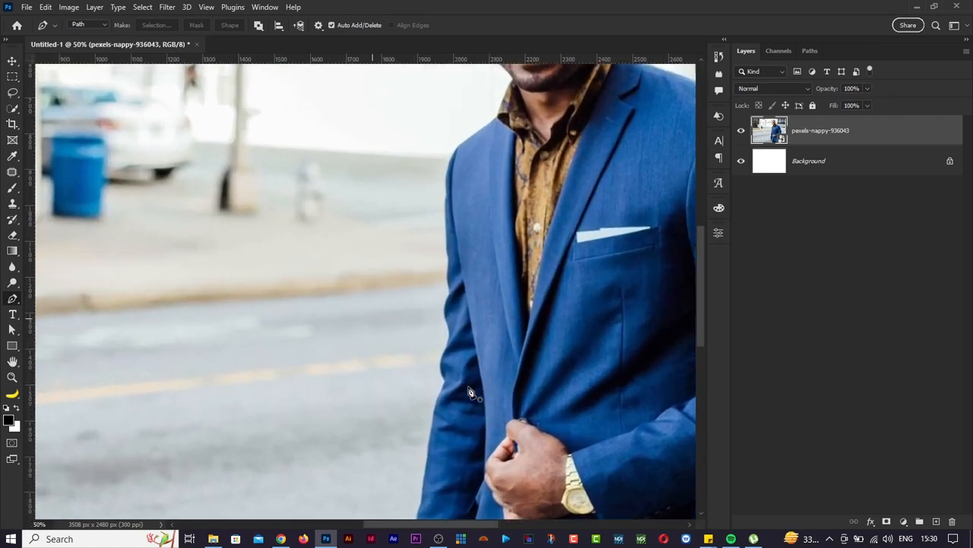
scroll(470, 391, "up", 1)
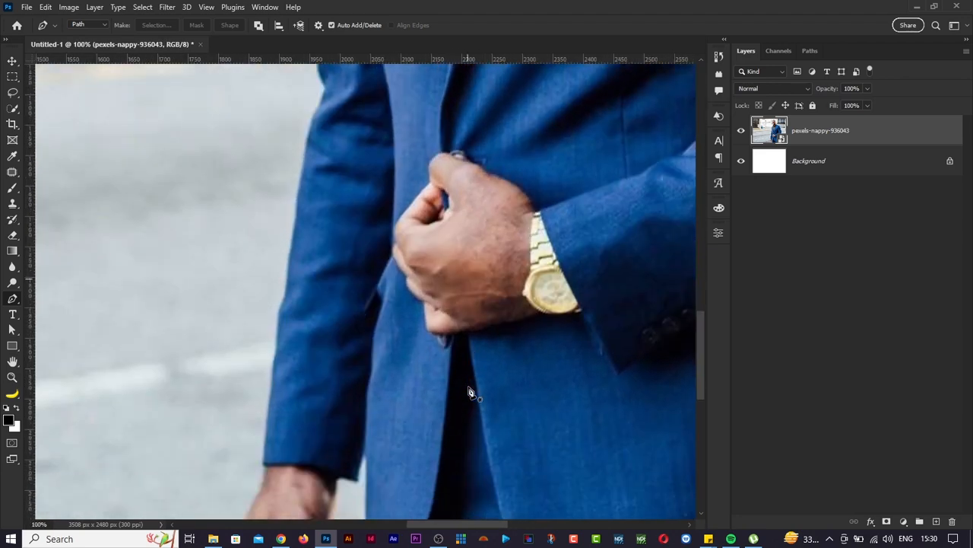
scroll(469, 391, "down", 2)
scroll(470, 391, "right", 1)
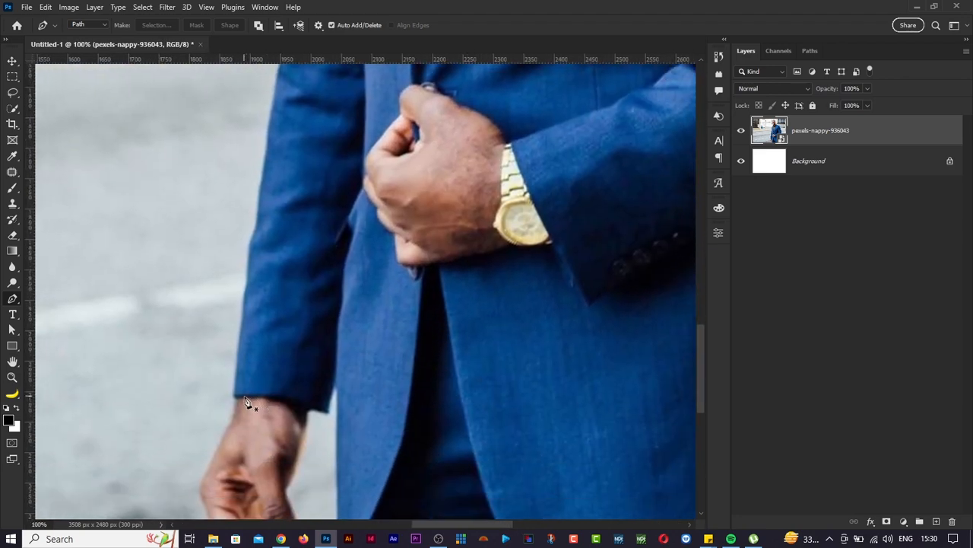
scroll(238, 403, "up", 1)
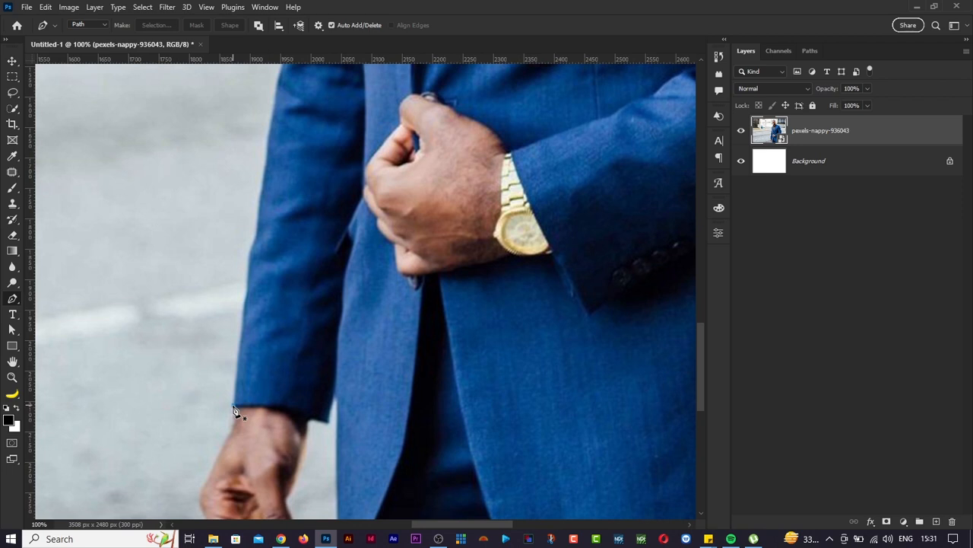
left_click(233, 406)
scroll(286, 273, "up", 5)
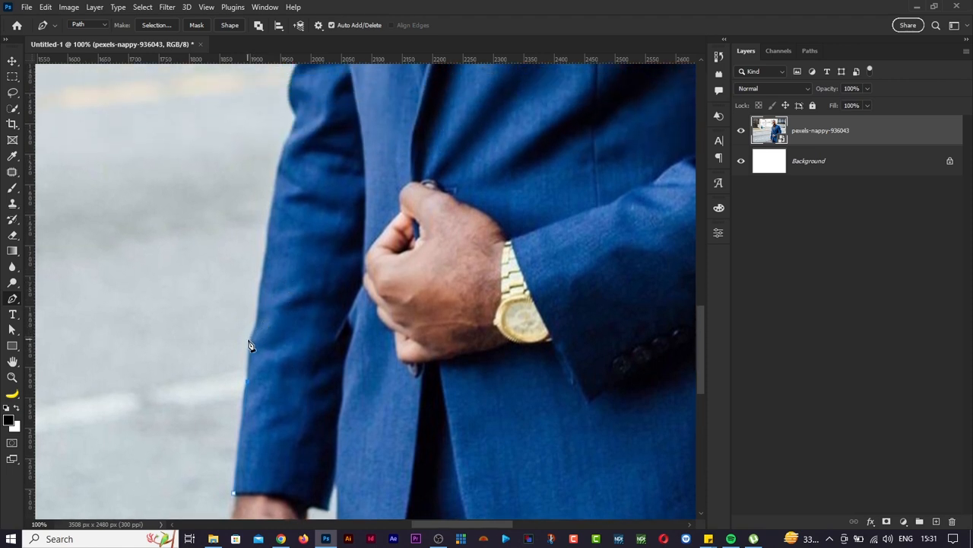
left_click(248, 339)
scroll(281, 304, "up", 2)
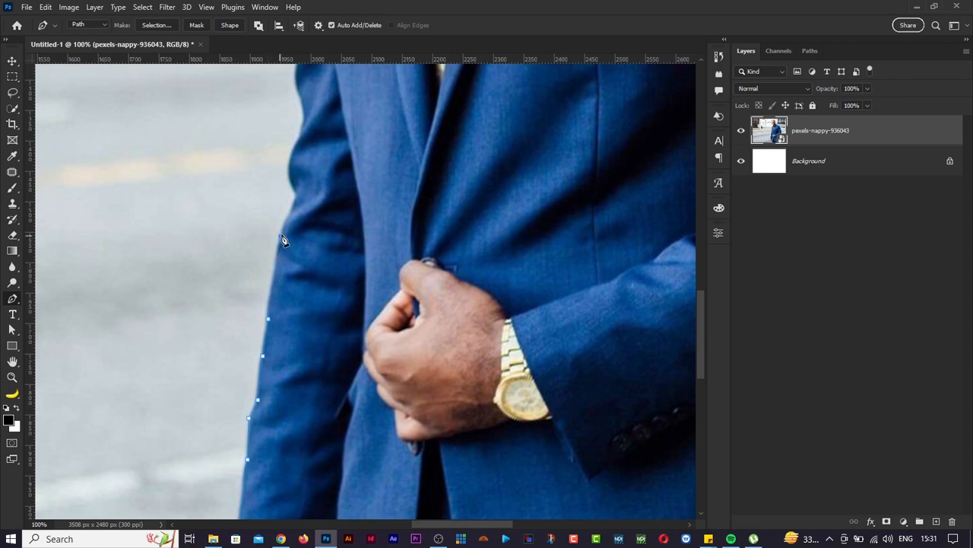
Step: Continue the path along the forearm of the hanging sleeve up to the crease at the elbow
left_click_drag(279, 234, 292, 181)
left_click(295, 197)
left_click(300, 181)
left_click(295, 196, "alt")
scroll(301, 140, "up", 2)
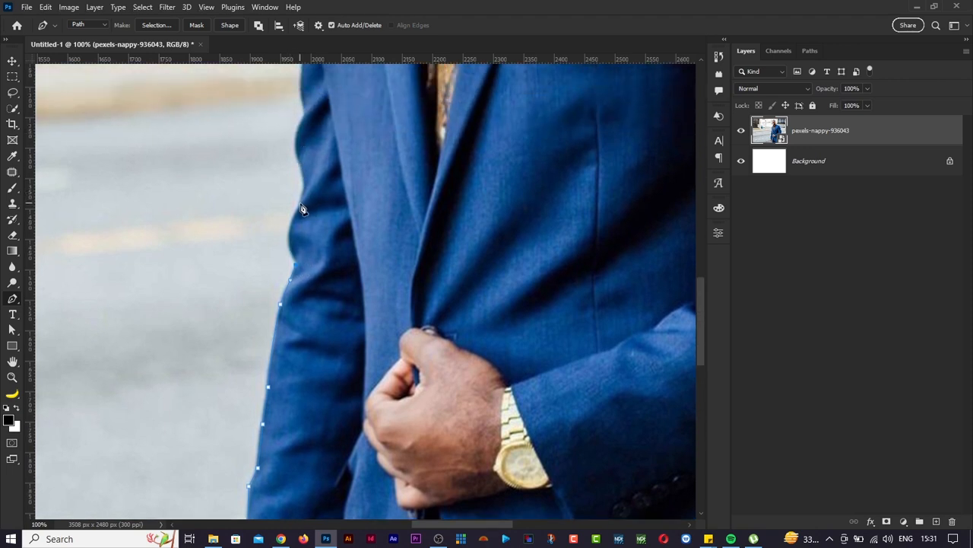
Step: Add curved anchor points that follow the folds of the same sleeve from the elbow up the upper arm
left_click_drag(299, 202, 323, 170)
scroll(301, 174, "up", 3)
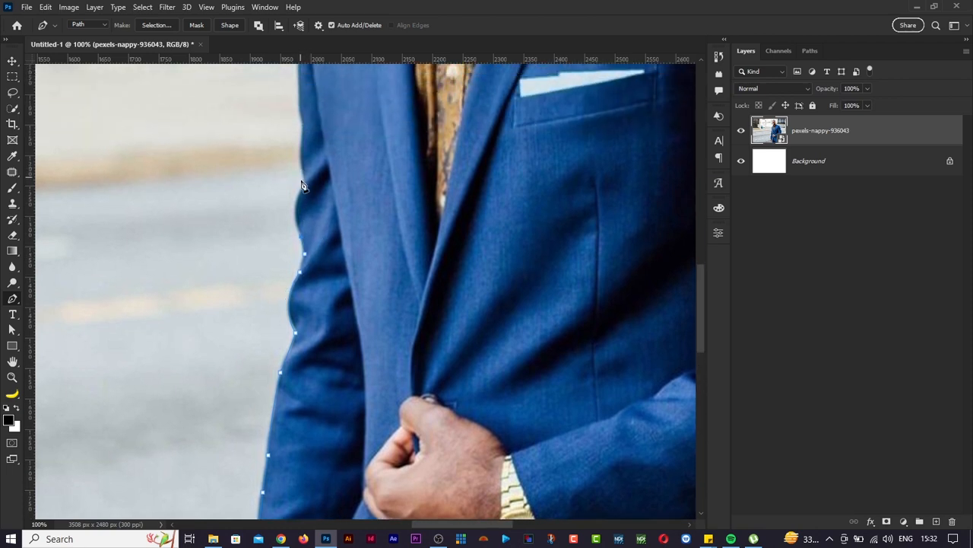
left_click_drag(304, 183, 319, 150)
scroll(340, 179, "up", 3)
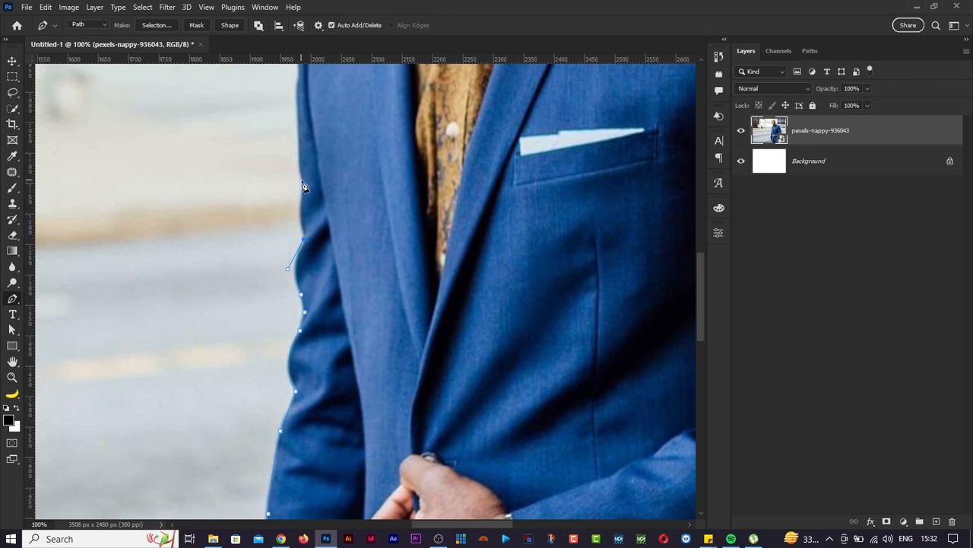
left_click_drag(302, 184, 306, 148)
scroll(327, 191, "up", 6)
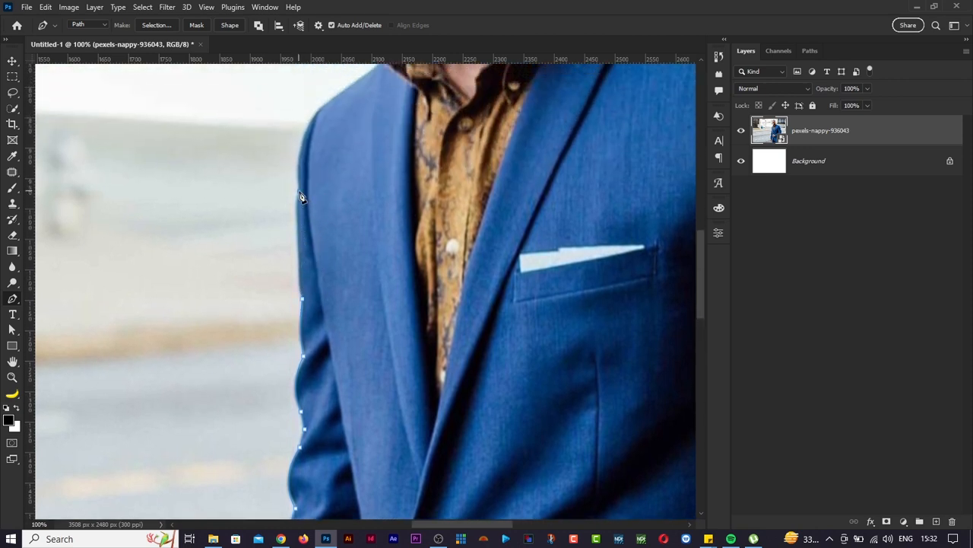
Step: Curve the path over the shoulder and run it straight along the jacket to the base of the shirt collar
scroll(335, 193, "up", 7)
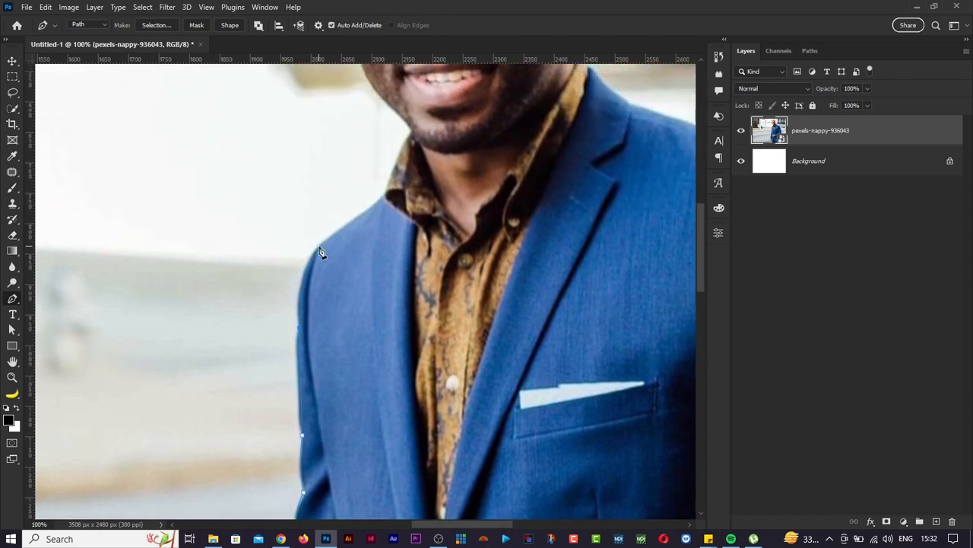
left_click_drag(324, 247, 344, 212)
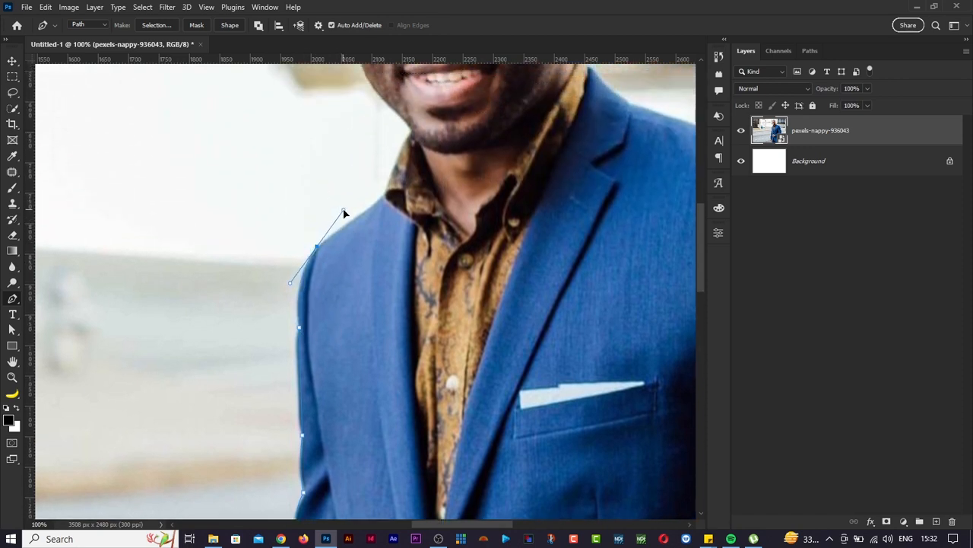
left_click(317, 248, "alt")
left_click(384, 198)
key("ctrl+z")
left_click(382, 197)
scroll(428, 219, "up", 3)
scroll(428, 219, "up", 1)
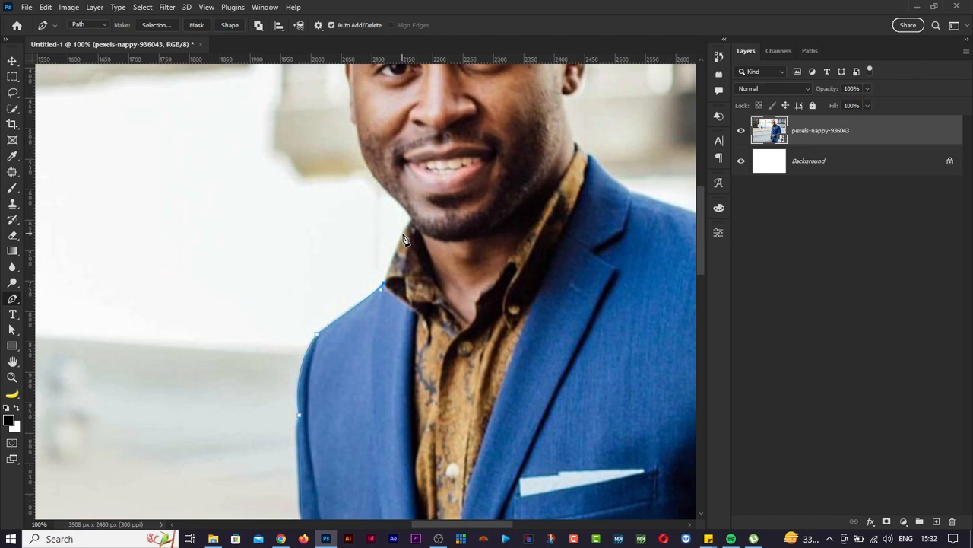
Step: Trace the path up the outer edge of the shirt collar to where it meets the jaw
left_click(403, 233)
scroll(479, 331, "up", 5)
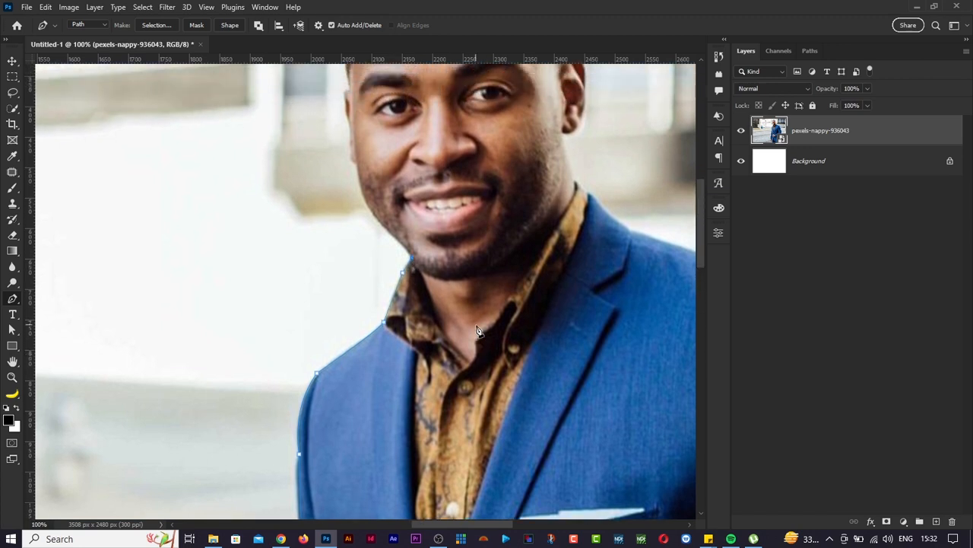
scroll(480, 331, "up", 2)
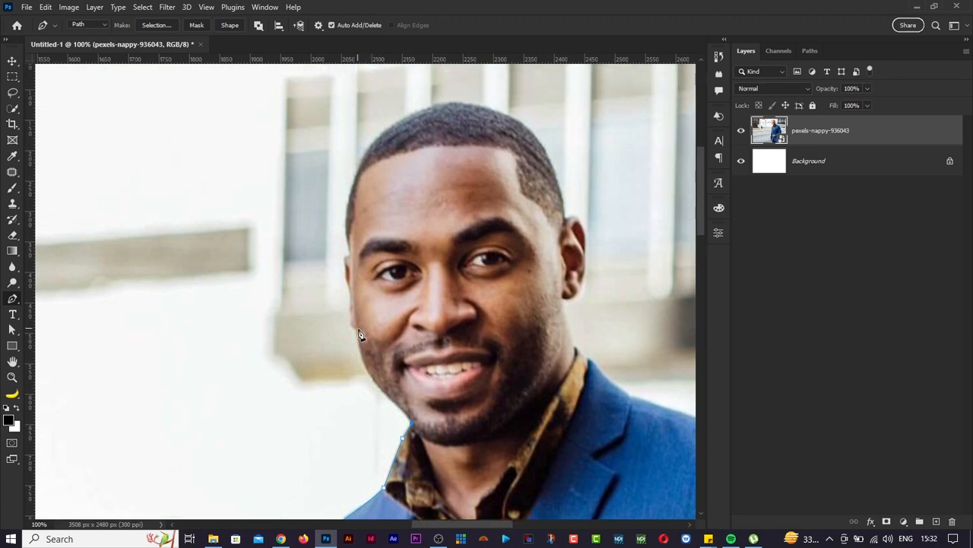
left_click_drag(366, 305, 378, 296)
key("ctrl+z")
left_click(380, 389)
key("ctrl+z")
Step: Trace the path from the collar along the jaw and cheek and around the small visible ear edge
left_click(394, 403)
left_click_drag(357, 333, 359, 291)
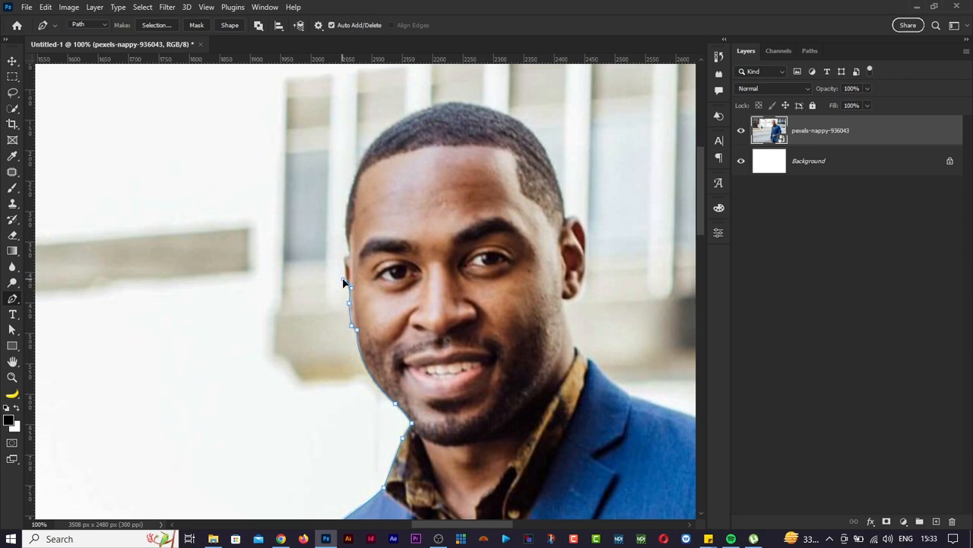
left_click(343, 280)
left_click(346, 270)
left_click(349, 258)
Step: Curve the path up the temple and over the top of the hair to the far side of the head
left_click_drag(377, 140, 418, 85)
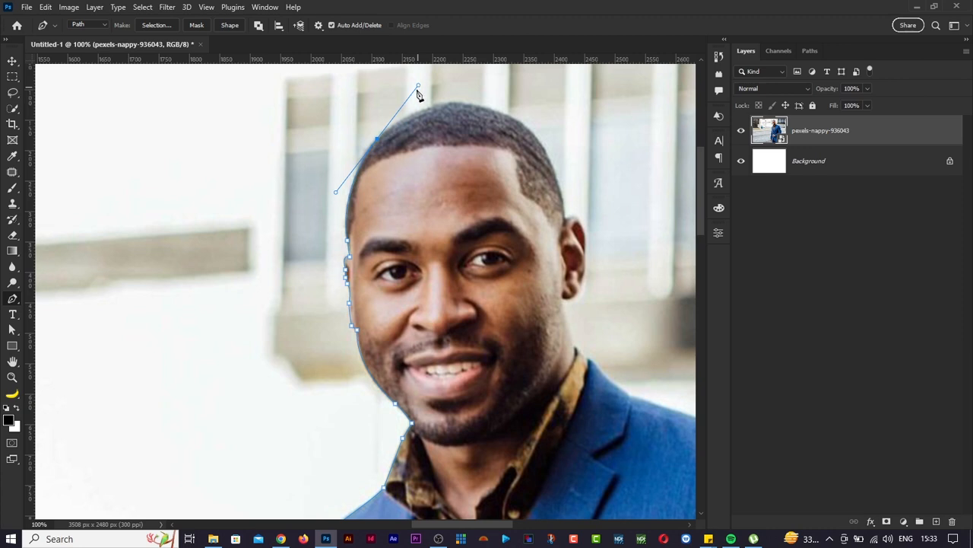
left_click(378, 140, "alt")
left_click_drag(541, 144, 623, 234)
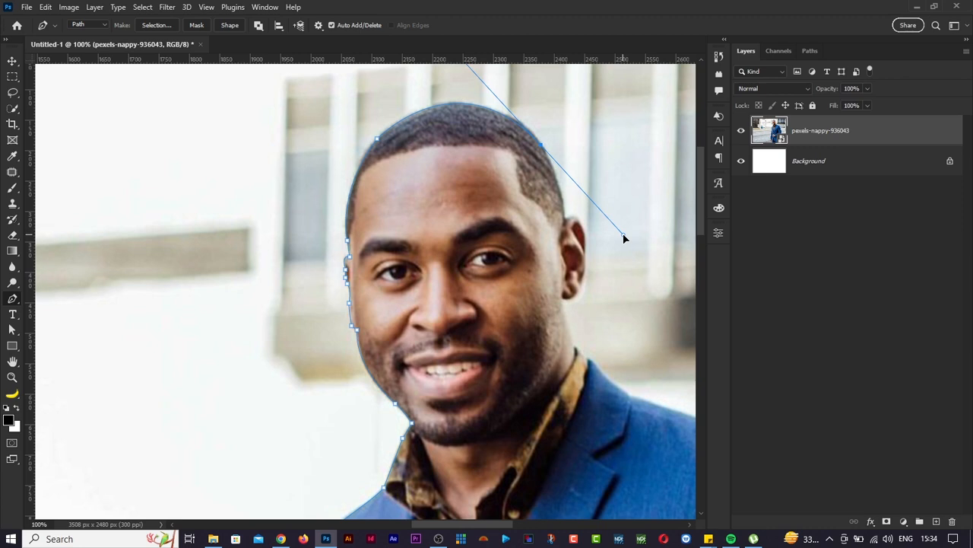
left_click_drag(623, 235, 623, 234)
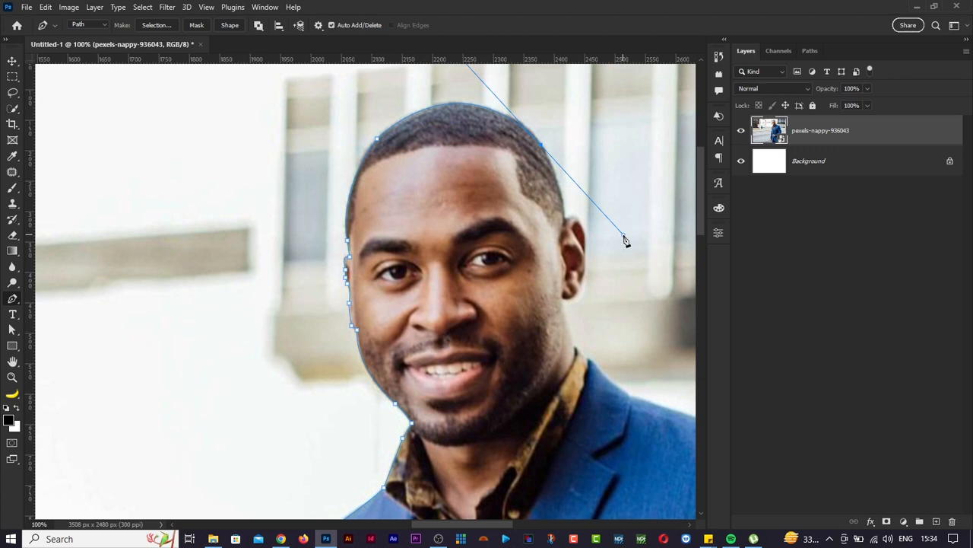
Step: Trace the path down the far side of the hair and around the full outer ear to the earlobe
left_click(541, 147, "alt")
left_click_drag(567, 224, 572, 272)
left_click_drag(585, 238, 585, 257)
left_click(585, 237, "alt")
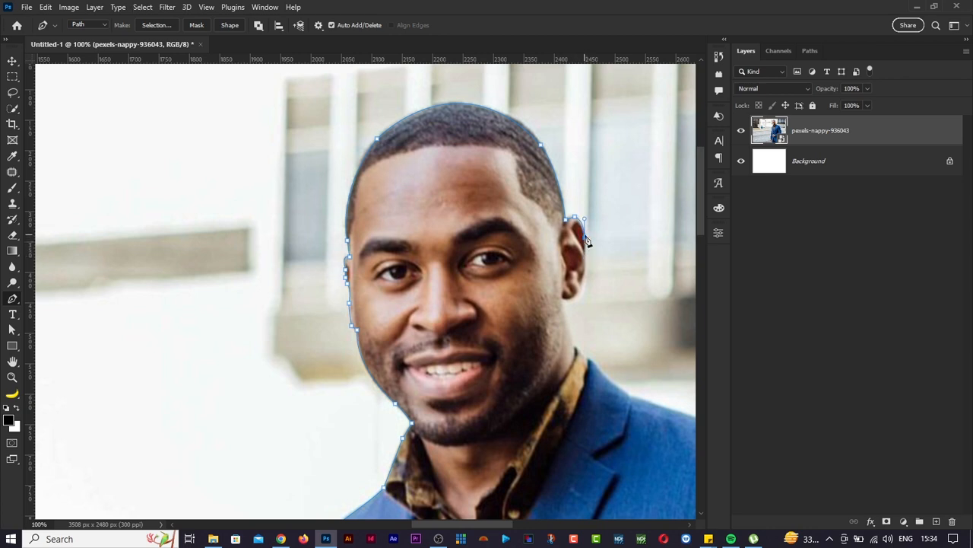
scroll(602, 409, "down", 1)
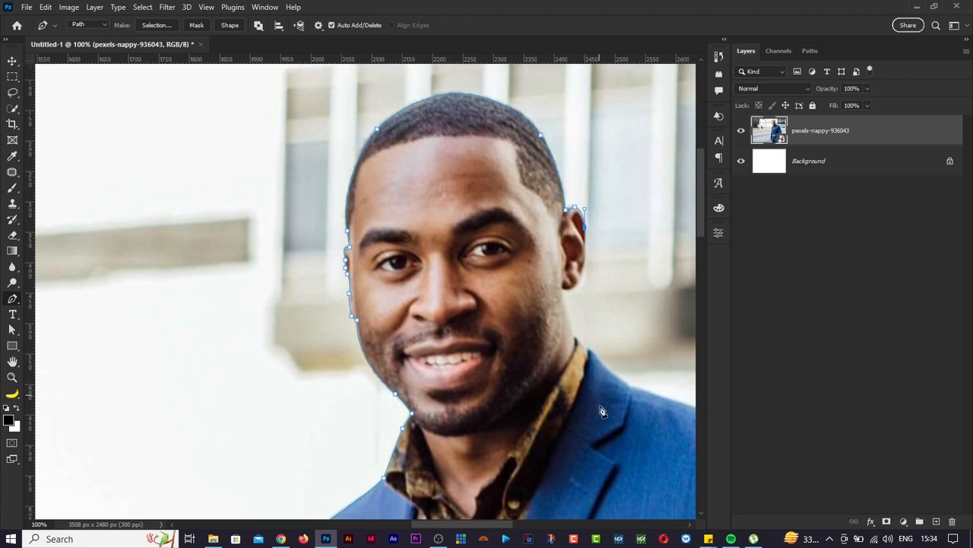
scroll(601, 409, "right", 3)
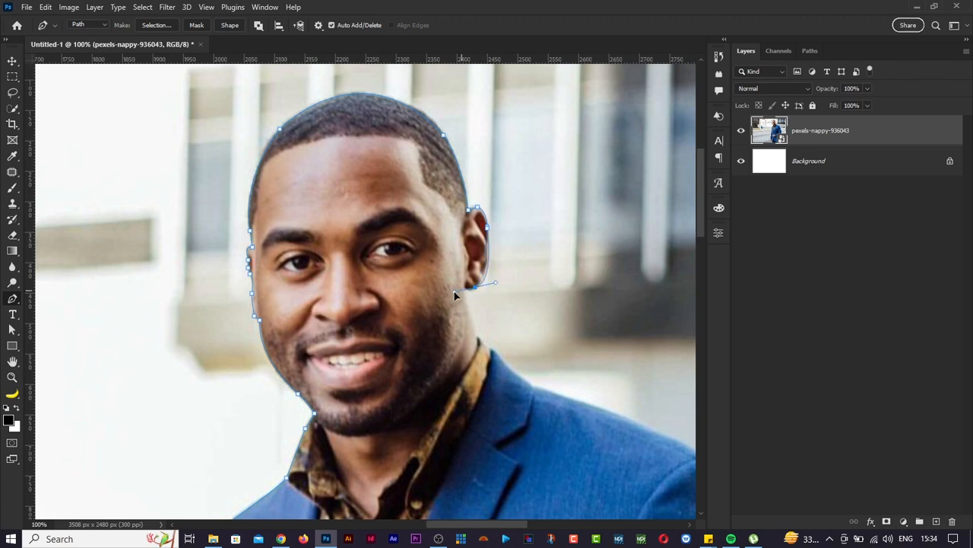
left_click_drag(452, 298, 452, 296)
left_click(475, 287, "alt")
left_click(465, 289)
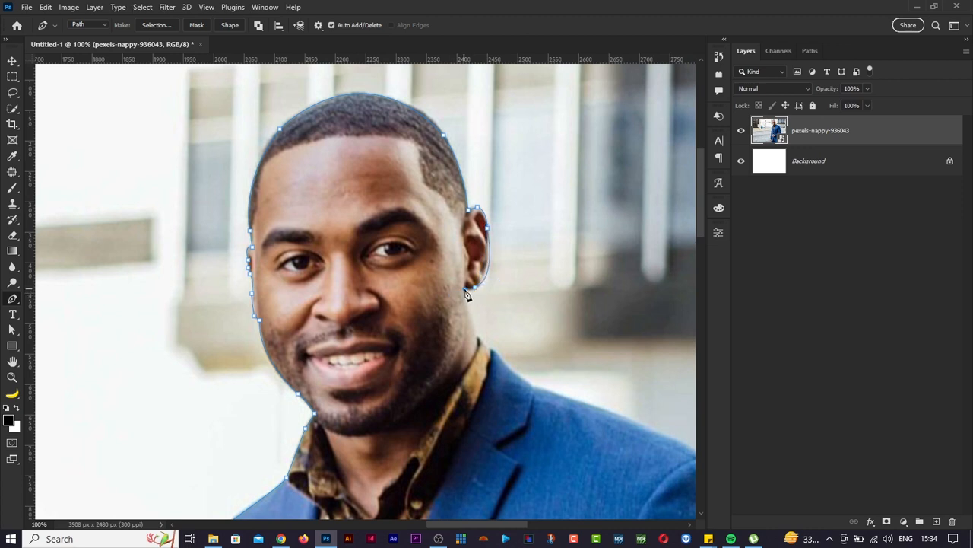
Step: Continue the path down the neck and along the jacket collar to the start of the far shoulder
left_click(476, 337)
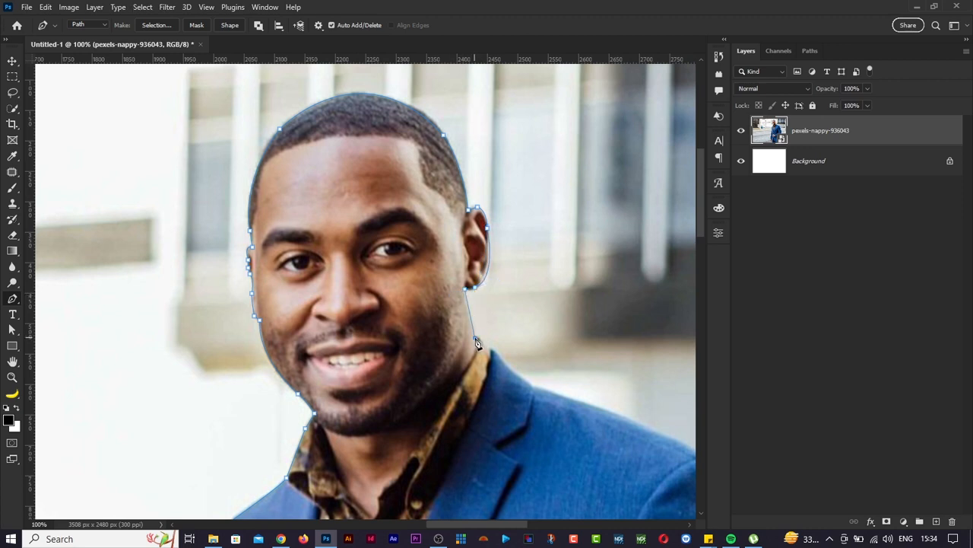
left_click(508, 368)
left_click(533, 385)
Step: Curve the path along the top of the far shoulder and add a short segment over the sleeve's rounded edge
scroll(530, 393, "down", 1)
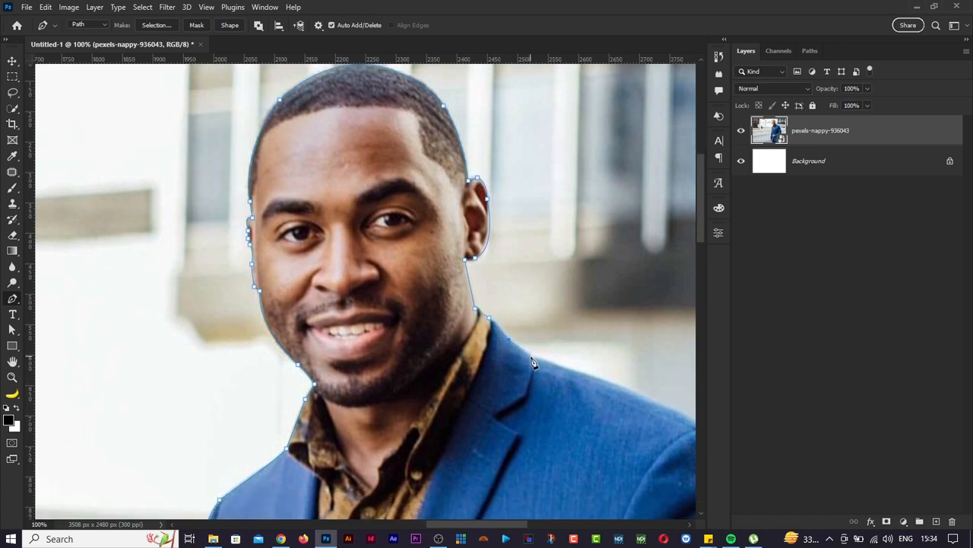
scroll(533, 361, "down", 5)
scroll(532, 361, "right", 4)
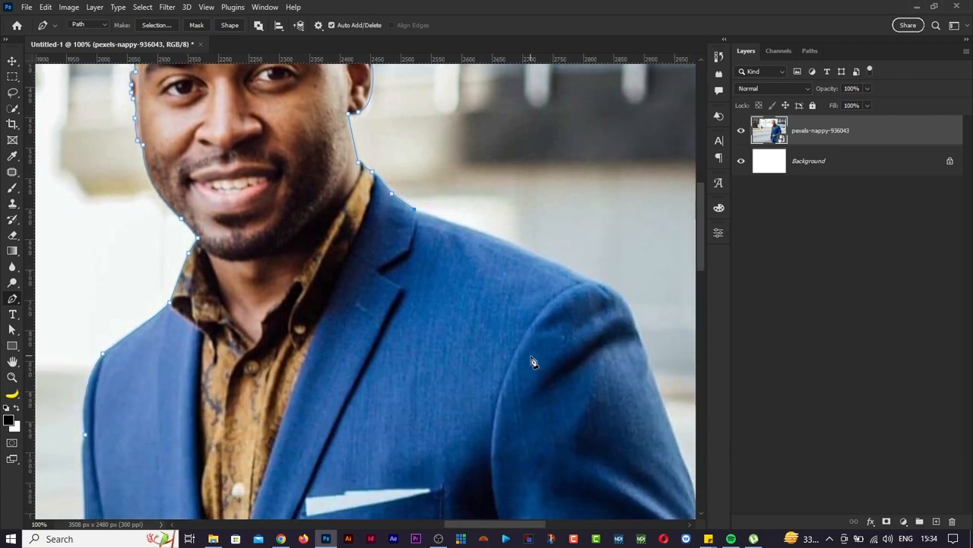
left_click_drag(595, 280, 662, 319)
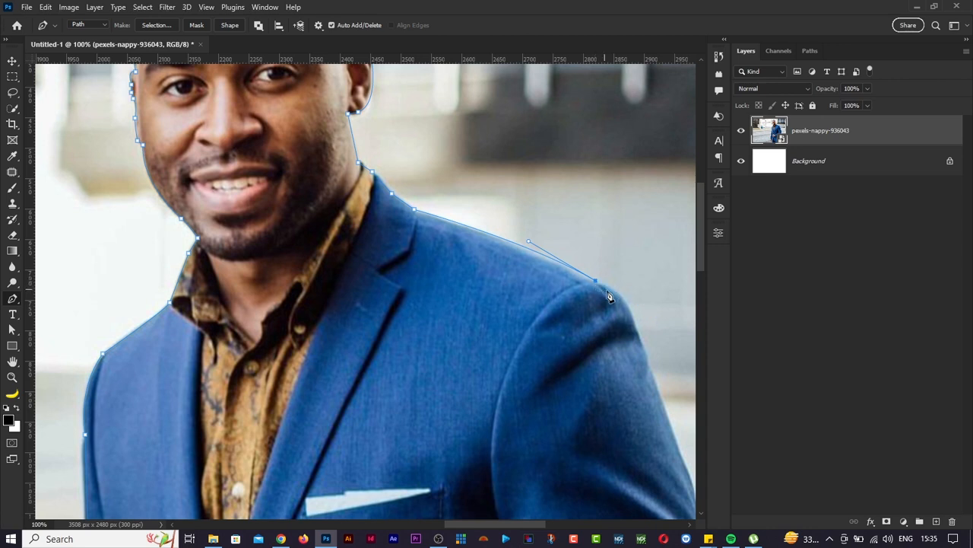
scroll(649, 310, "right", 2)
scroll(649, 310, "down", 1)
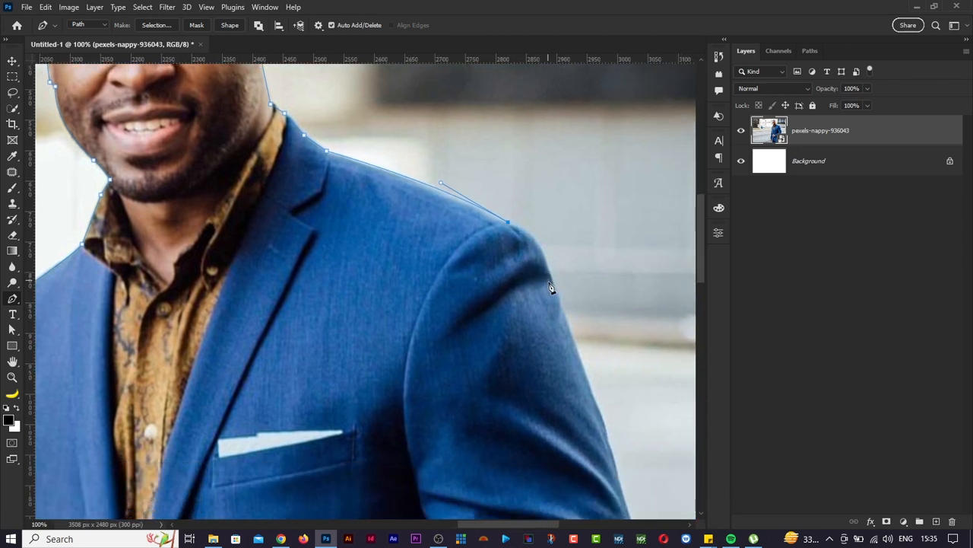
left_click_drag(553, 284, 555, 343)
key("ctrl+z")
left_click_drag(531, 231, 537, 237)
Step: Curve the path down the outside of the upper sleeve and remove the last anchor's outgoing handle
scroll(528, 376, "down", 3)
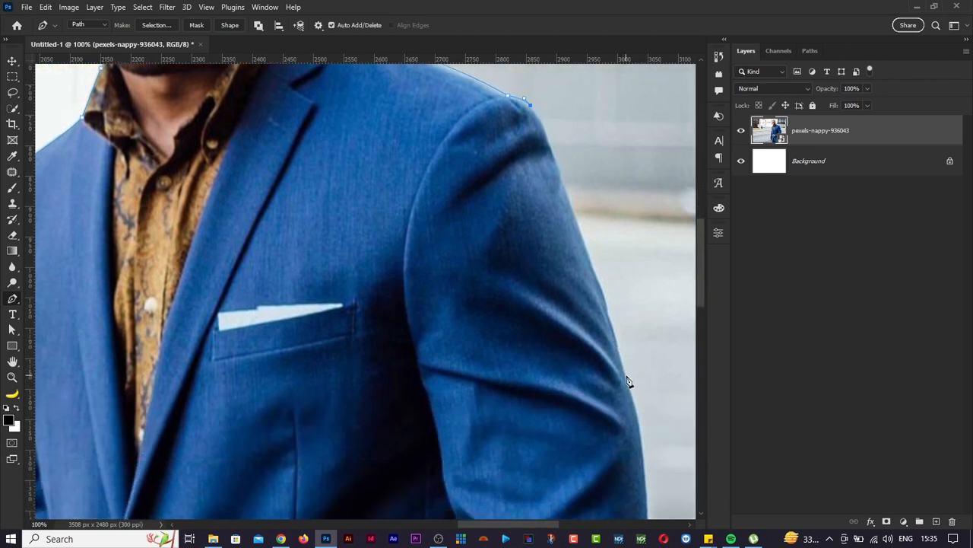
scroll(629, 383, "down", 1)
left_click_drag(637, 374, 666, 495)
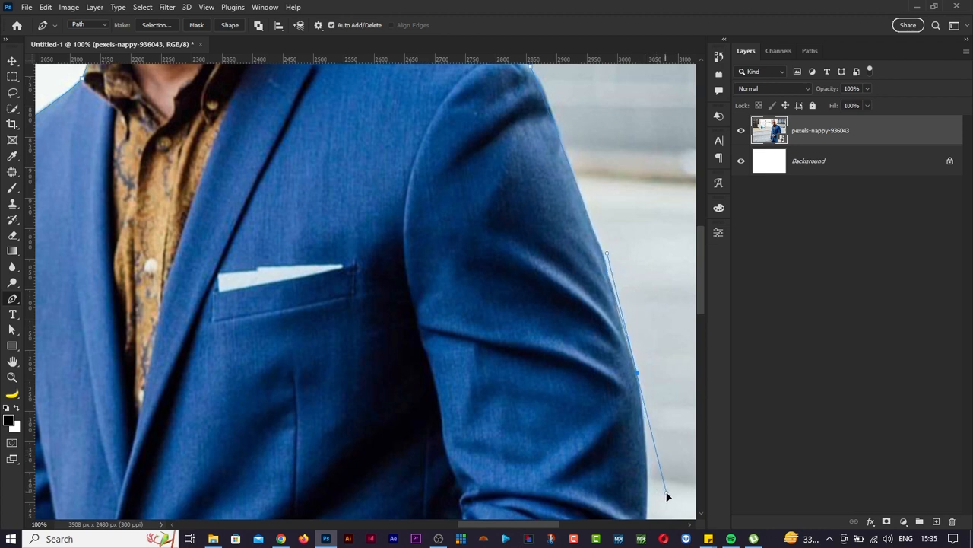
left_click(638, 376)
Step: Trace the path around the bent elbow and along the forearm's underside to where the sleeve meets the jacket body
scroll(638, 376, "down", 5)
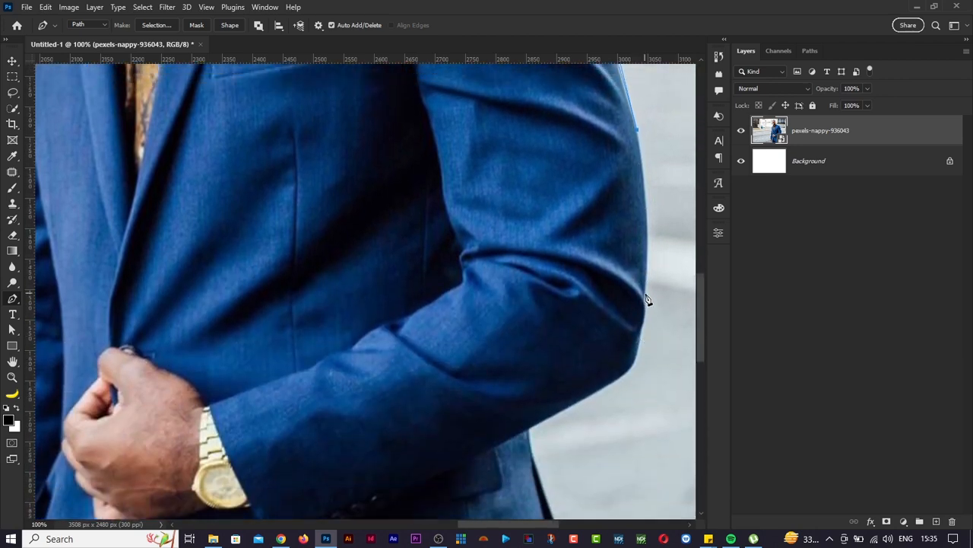
left_click_drag(645, 295, 635, 359)
left_click_drag(643, 323, 635, 337)
left_click(640, 330, "alt")
left_click_drag(629, 369, 632, 373)
left_click(631, 369, "alt")
left_click_drag(529, 431, 427, 482)
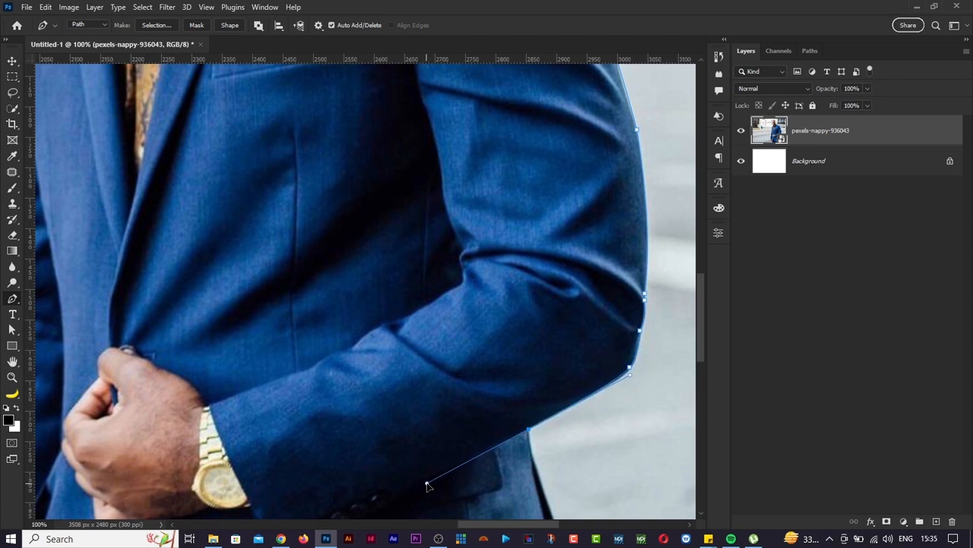
left_click(530, 431, "alt")
Step: Trace the path down the jacket's rear vent flap, around its pointed tip and back to the jacket body
scroll(530, 433, "down", 8)
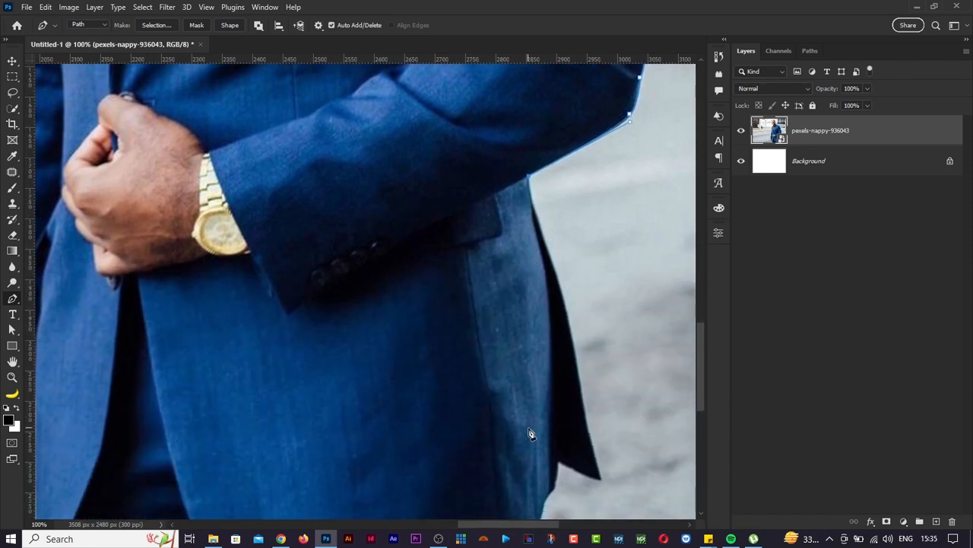
left_click(532, 174)
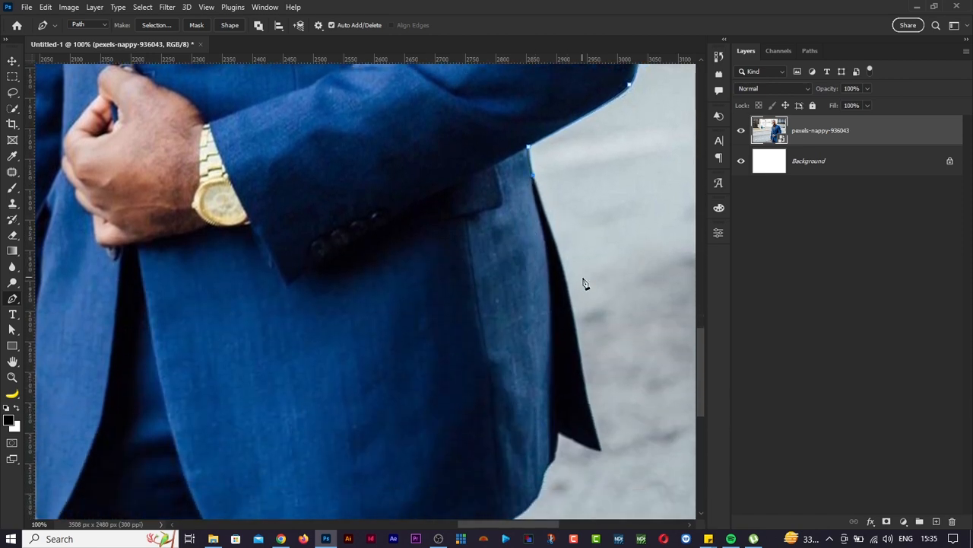
left_click_drag(578, 346, 585, 414)
left_click(579, 346, "alt")
left_click(601, 448)
left_click(560, 435)
Step: Trace the path around the jacket's rear corner and along its bottom hem across the trousers
left_click(554, 456)
scroll(546, 477, "down", 4)
left_click(540, 376)
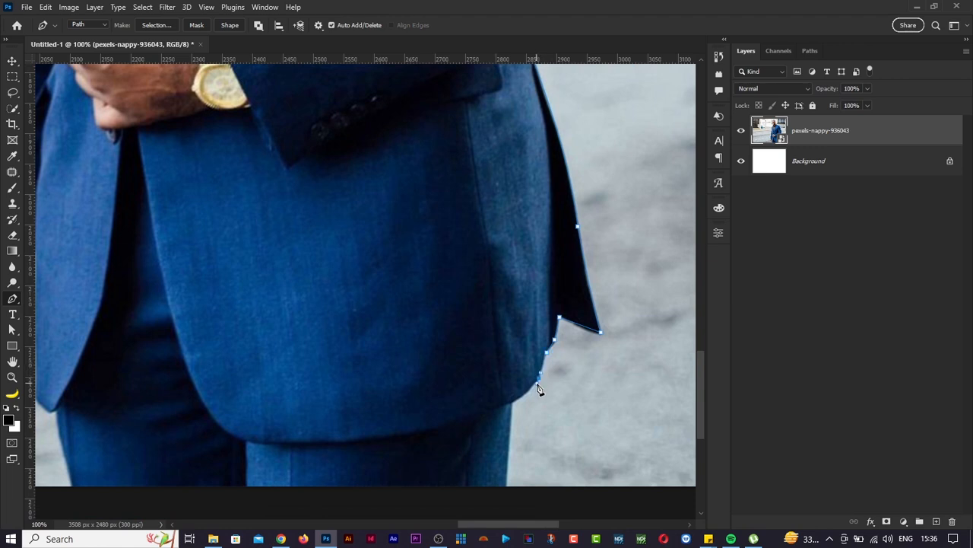
left_click(506, 408)
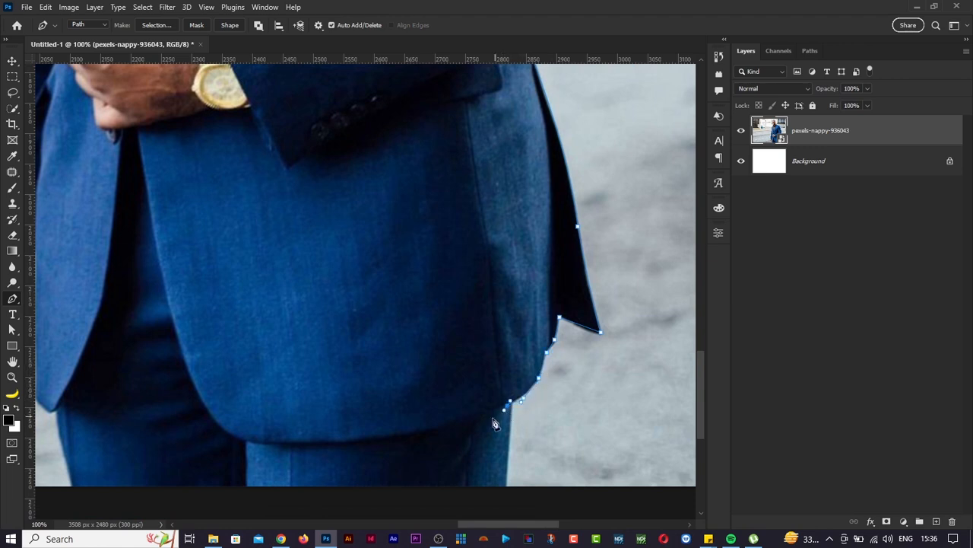
left_click(440, 431)
left_click(358, 444)
left_click(284, 449)
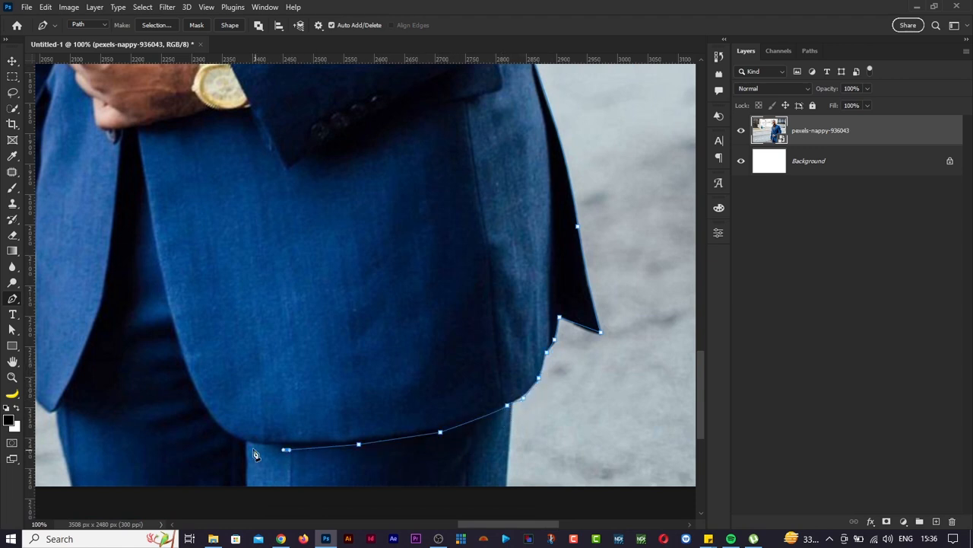
left_click(226, 444)
Step: Carry the path over the trouser edge, up the jacket's front side and around the sleeve cuff to the wrist
scroll(64, 446, "left", 4)
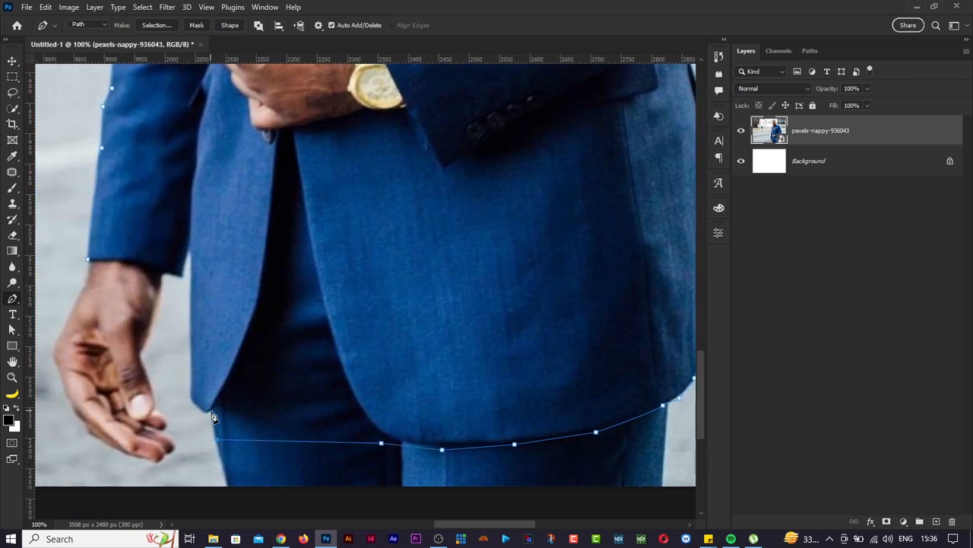
left_click(205, 412)
left_click(191, 398)
left_click(190, 259)
left_click(180, 274)
left_click(163, 271)
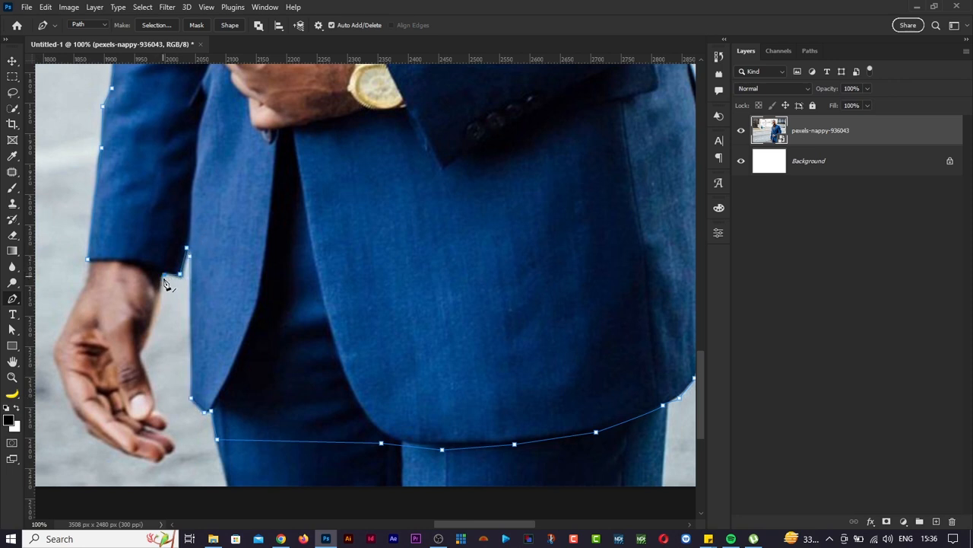
Step: Trace the path down the inner wrist and thumb of the hanging hand to the fingertips
left_click(139, 355)
left_click_drag(135, 370, 119, 381)
left_click(139, 355, "alt")
left_click(169, 435)
left_click(173, 448)
Step: Trace the outer edge of the hanging hand up to the cuff and close the path at its starting anchor
left_click_drag(82, 422, 74, 407)
left_click(82, 423, "alt")
left_click(65, 384)
left_click(52, 359)
left_click_drag(67, 331, 72, 321)
key("ctrl+z")
left_click(52, 343)
left_click_drag(61, 336, 67, 331)
left_click(82, 287)
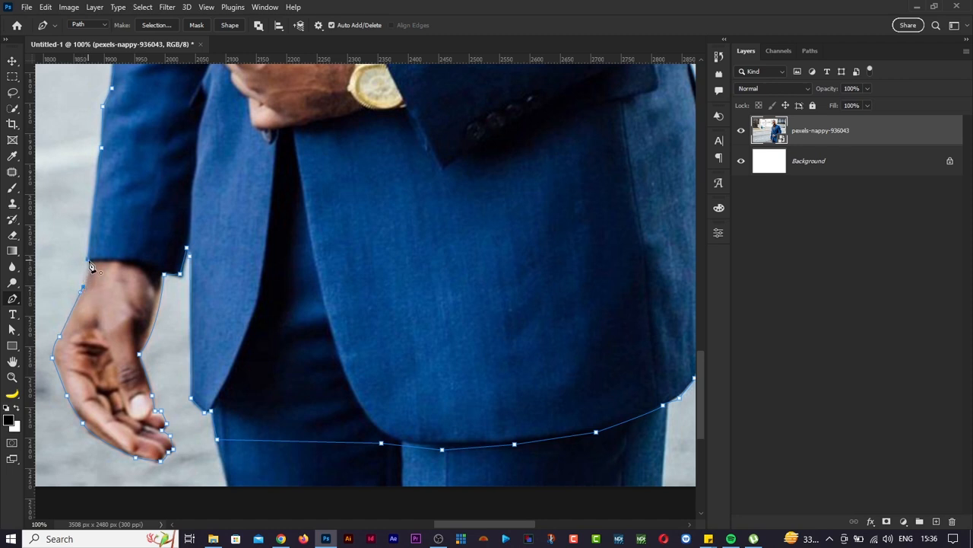
left_click(89, 261)
Step: Examine the closed path around the man, both close up and with the photo layer temporarily hidden
key("ctrl+0")
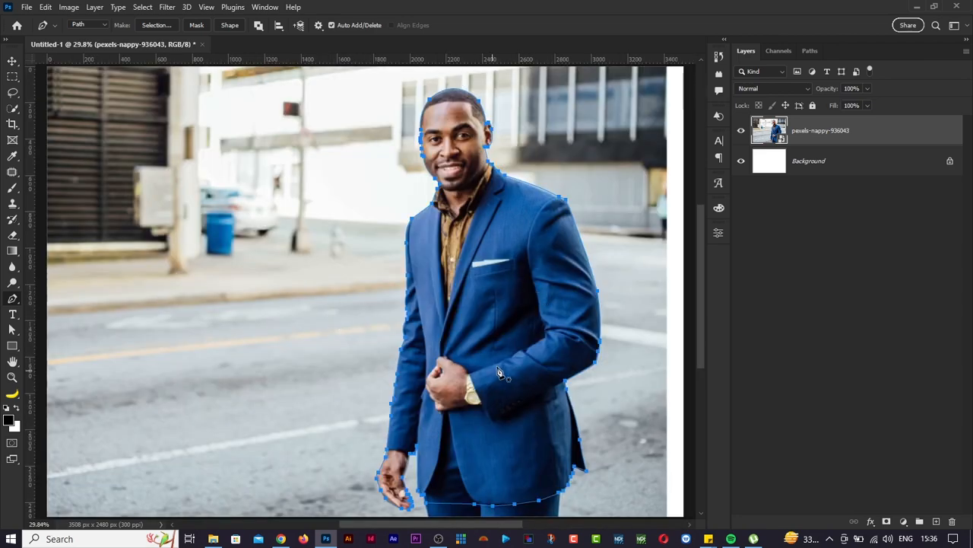
key("ctrl+plus")
key("ctrl+plus")
scroll(578, 342, "right", 3)
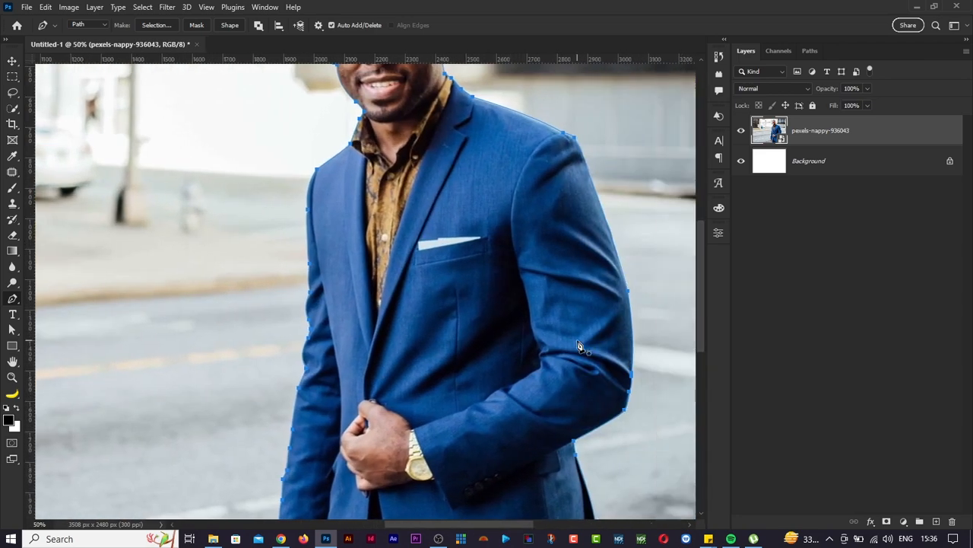
scroll(578, 342, "down", 4)
scroll(578, 346, "up", 2)
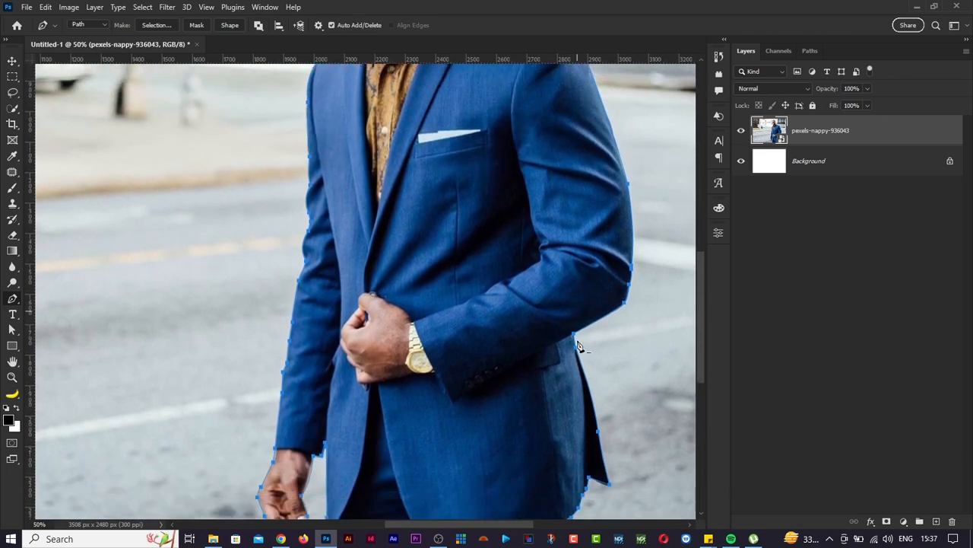
scroll(578, 346, "down", 2)
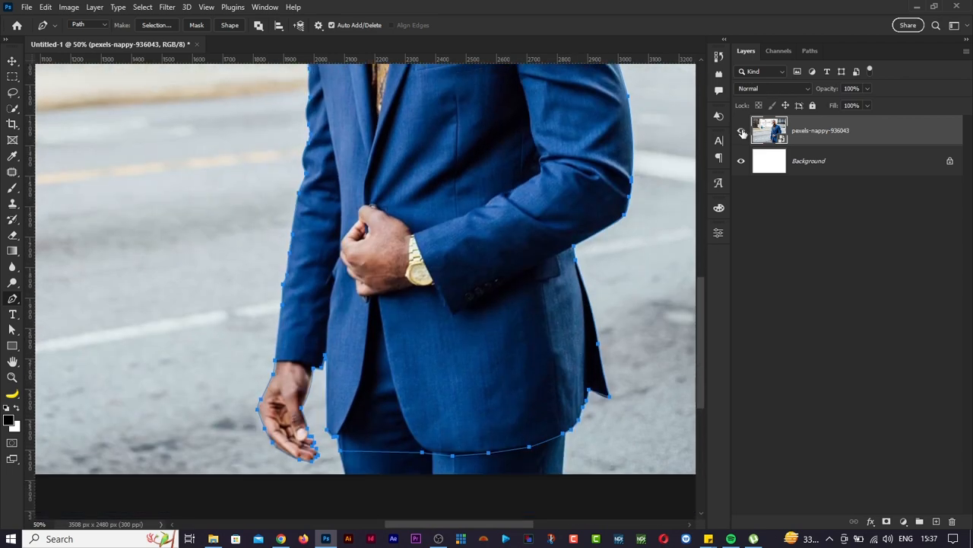
key("ctrl+0")
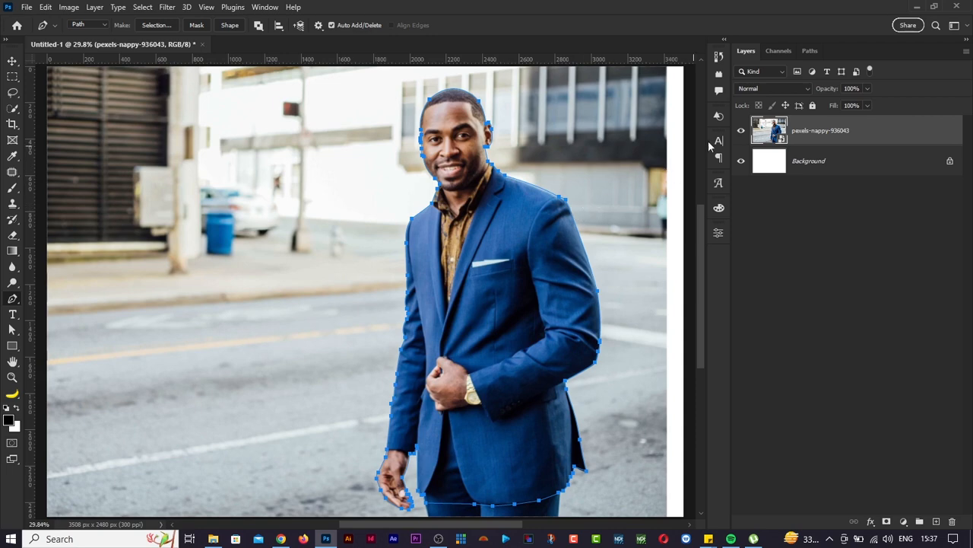
left_click(742, 132)
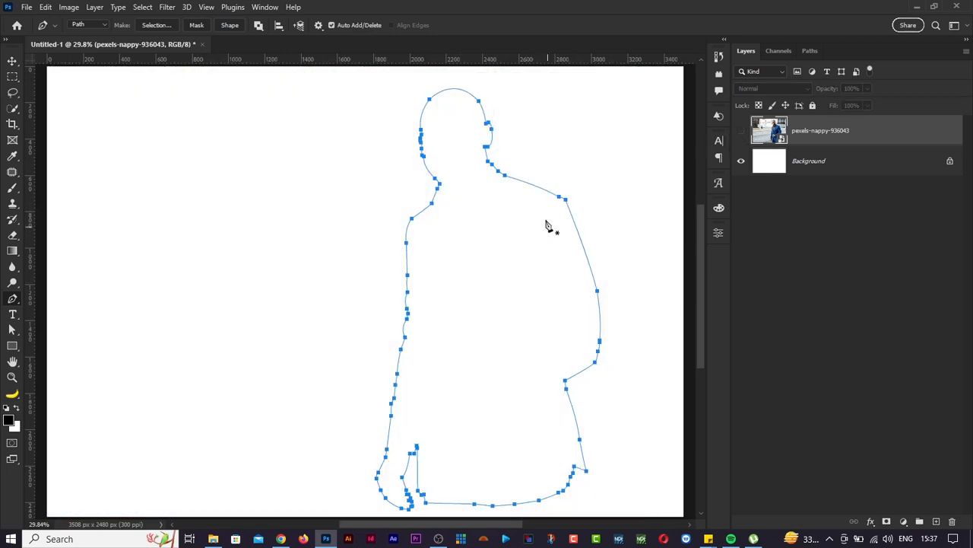
left_click(742, 132)
left_click(743, 132)
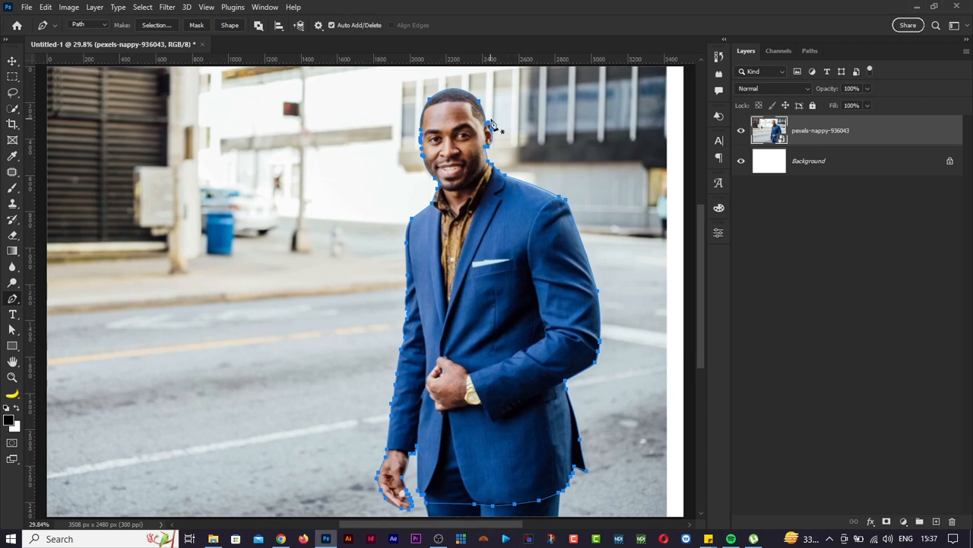
Step: Try converting the path into a filled shape, and undo the conversion
left_click(230, 25)
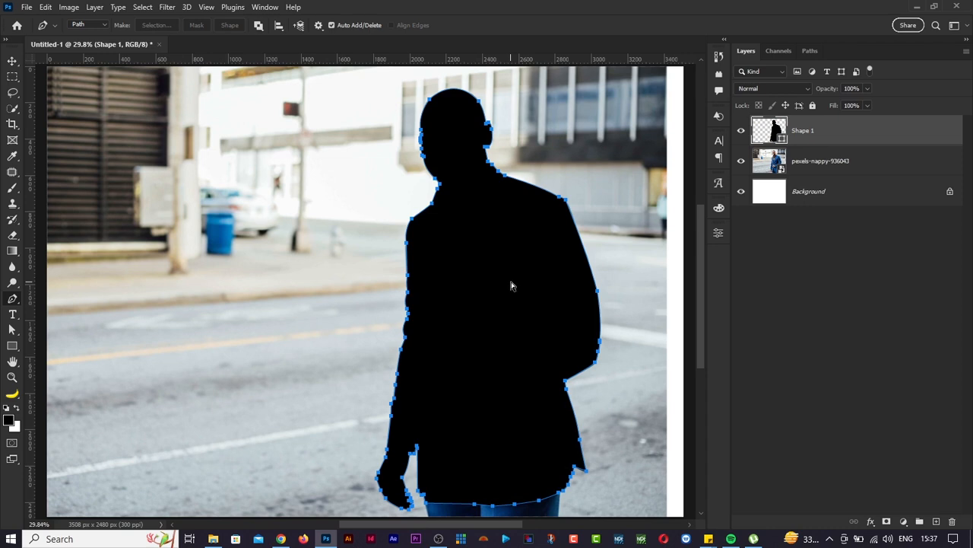
key("ctrl+z")
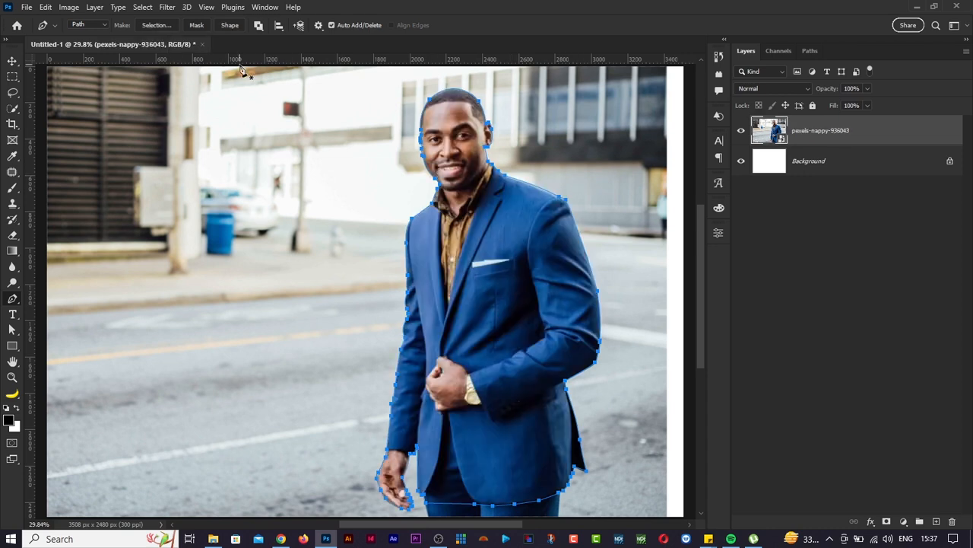
Step: Turn the path into a new anti-aliased selection with 0 px feather and mask the photo layer with it
left_click(161, 28)
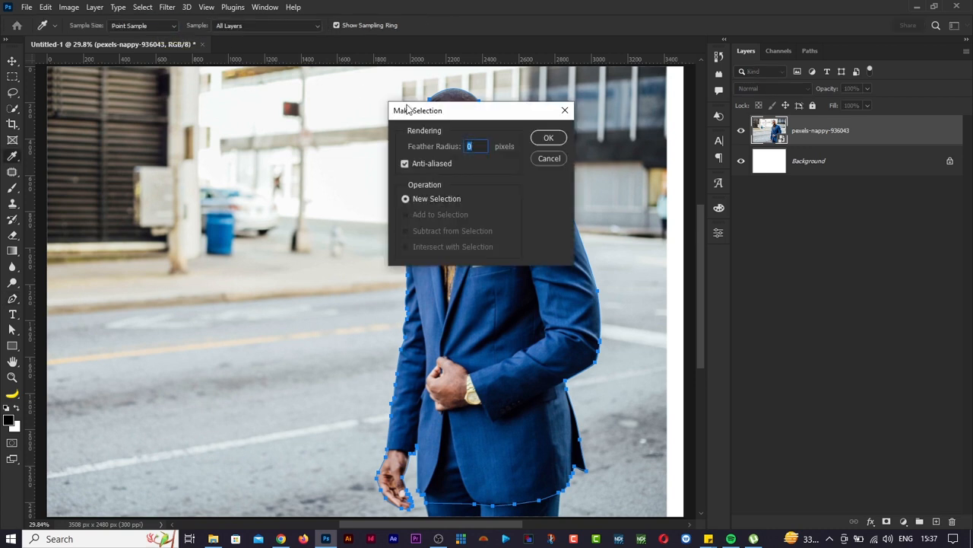
left_click_drag(476, 114, 257, 112)
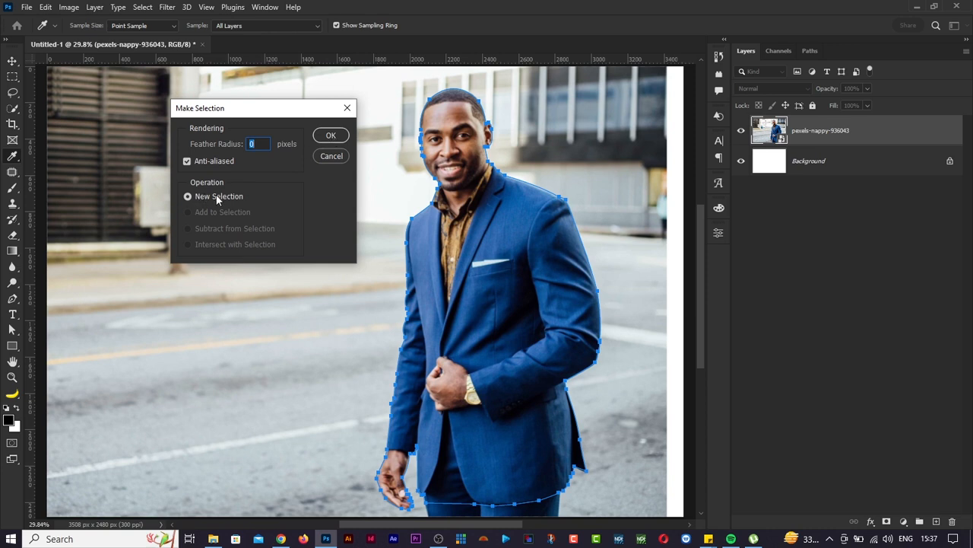
left_click(332, 137)
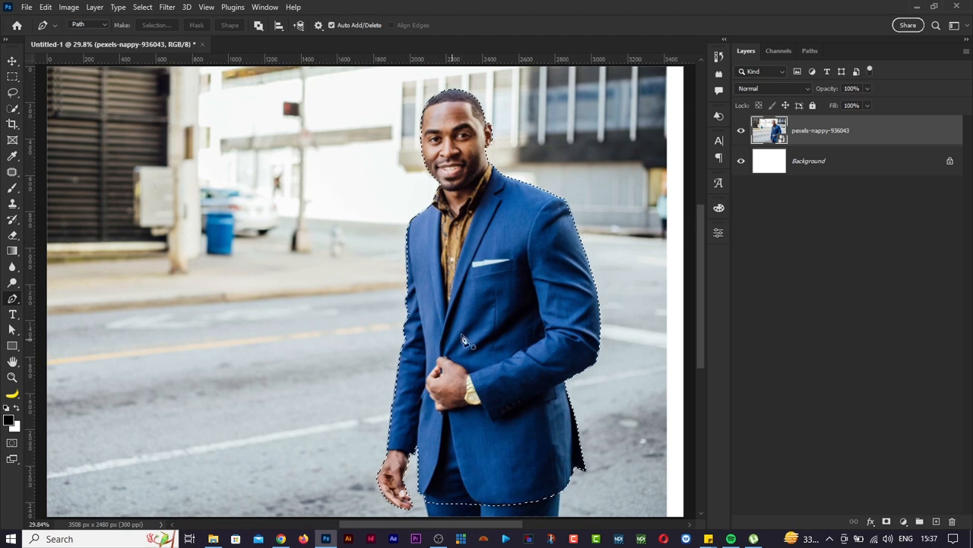
left_click(887, 522)
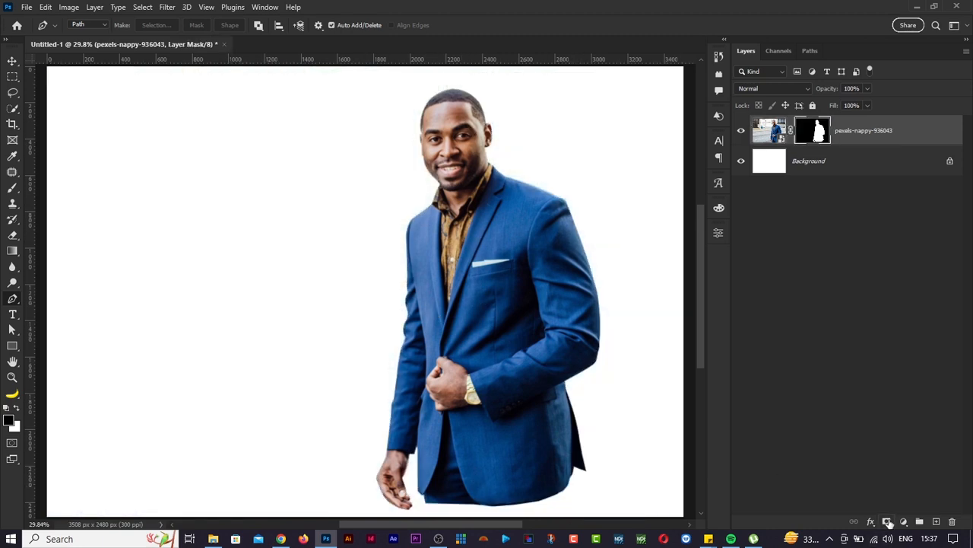
Step: Examine the masked cut-out's edges close up around the head, jacket, hem and both hands, and return to the full view
key("ctrl+plus")
key("ctrl+plus")
key("ctrl+plus")
key("ctrl+plus")
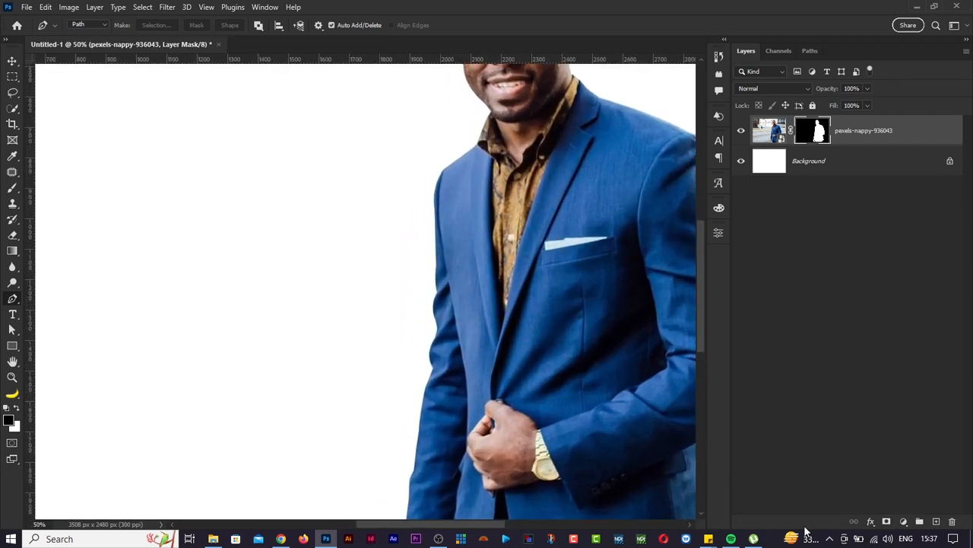
scroll(585, 359, "up", 10)
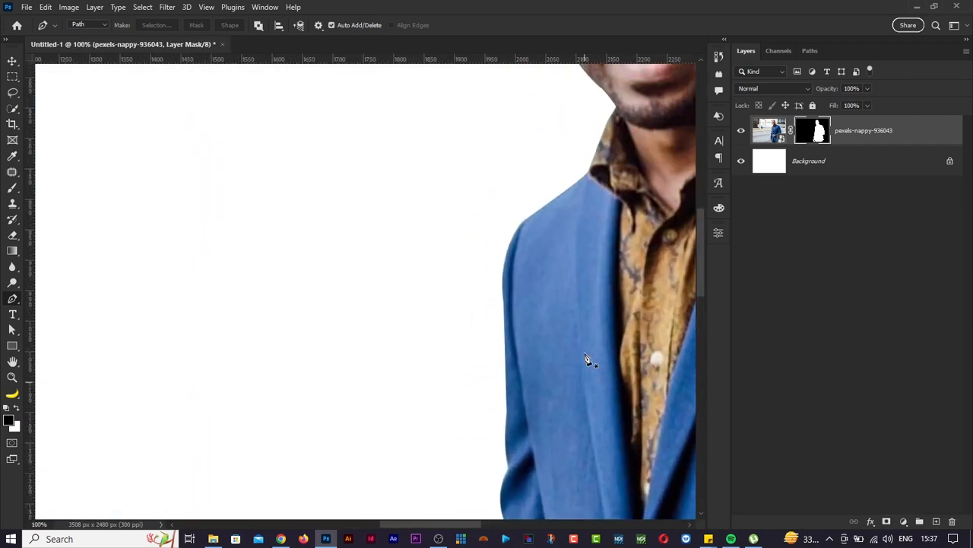
scroll(586, 358, "up", 2)
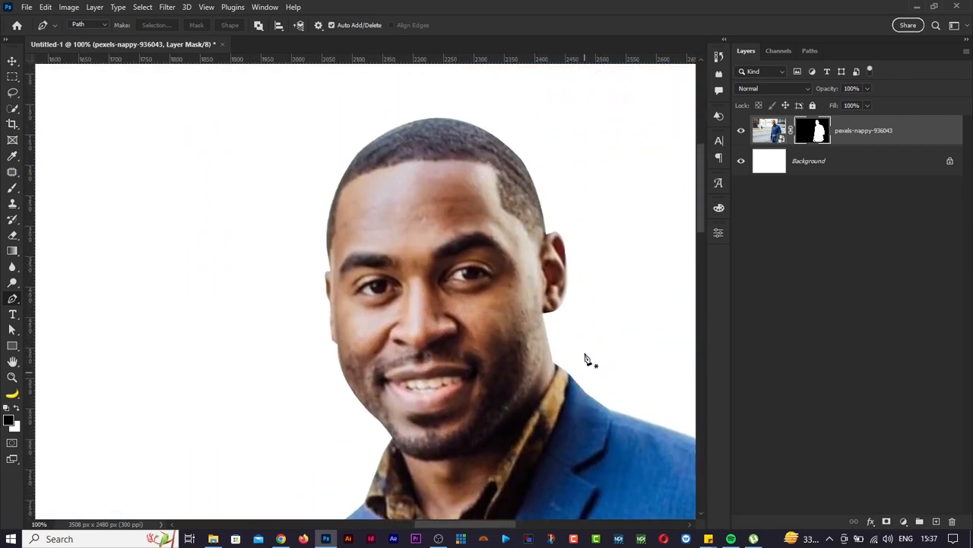
scroll(585, 359, "right", 5)
scroll(586, 359, "down", 4)
scroll(584, 357, "down", 5)
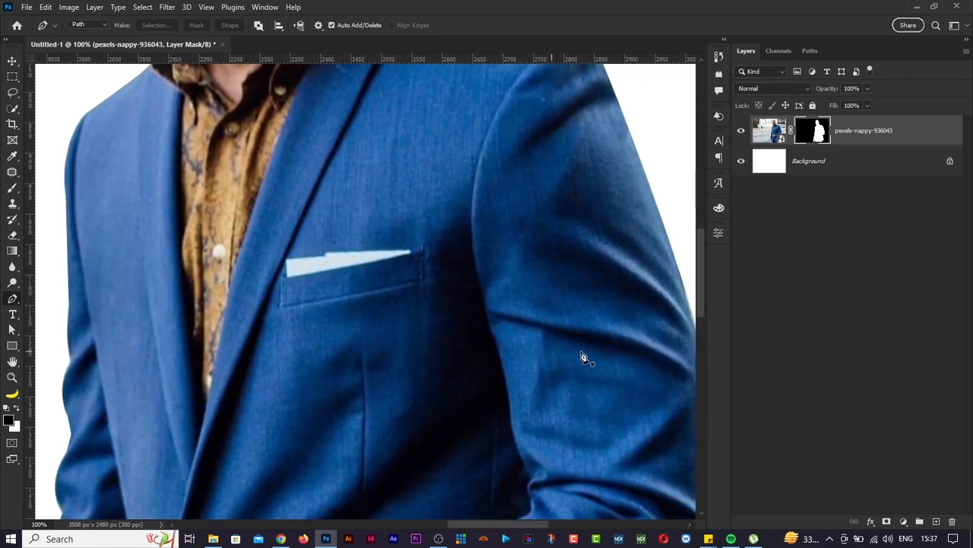
scroll(584, 357, "right", 3)
scroll(584, 357, "down", 4)
scroll(583, 358, "down", 5)
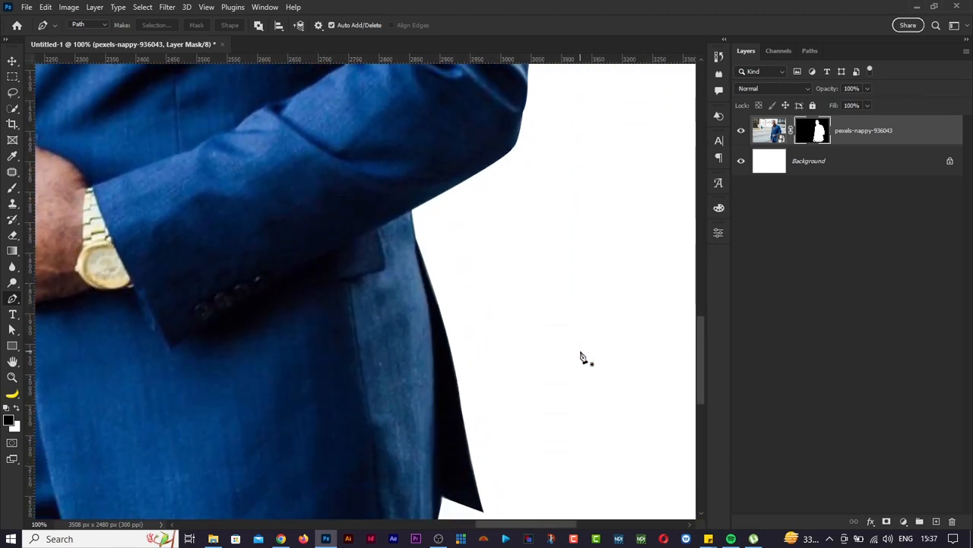
scroll(581, 357, "left", 3)
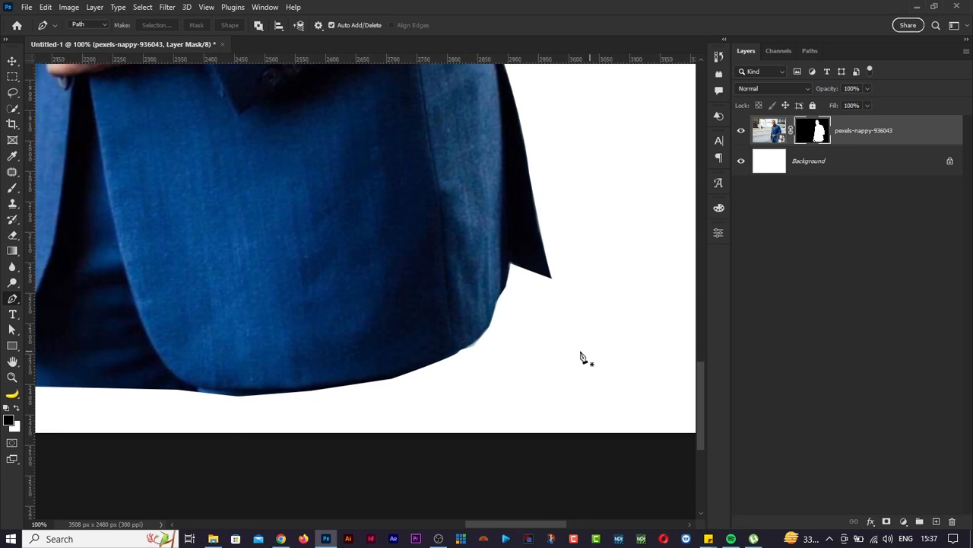
scroll(362, 396, "left", 9)
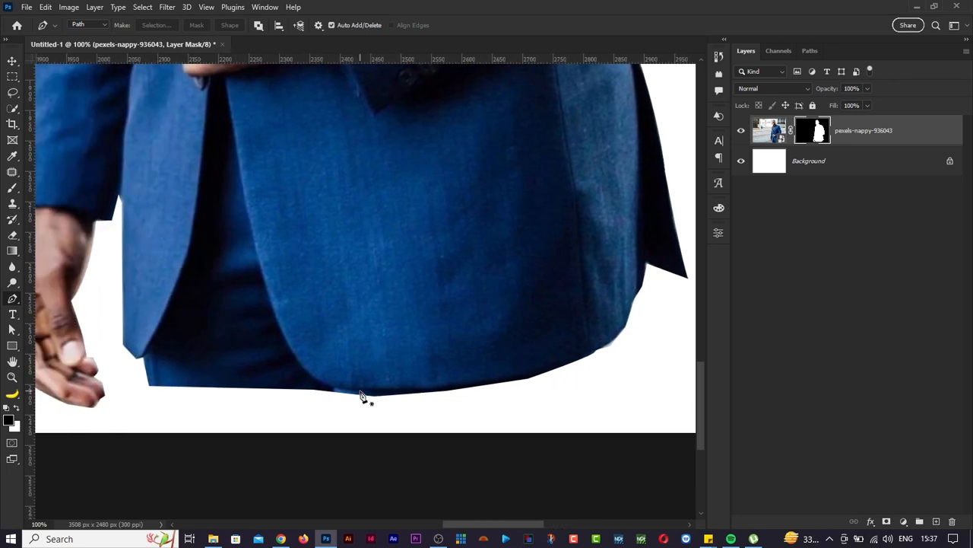
scroll(362, 396, "up", 3)
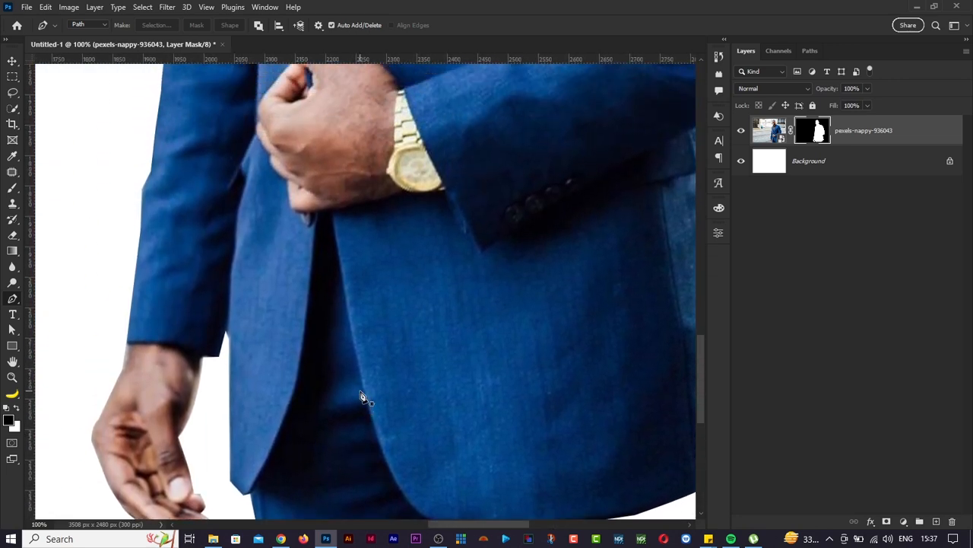
scroll(235, 344, "up", 10)
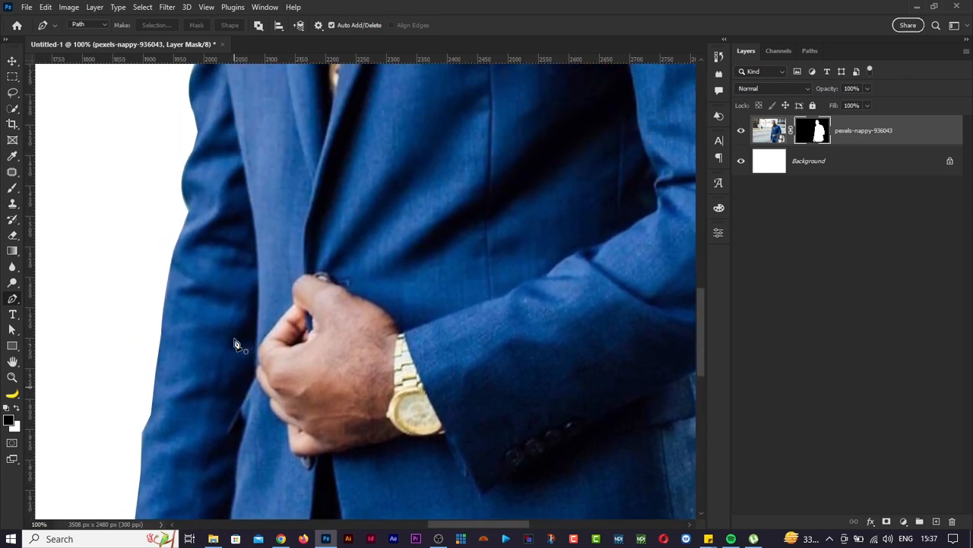
scroll(235, 343, "up", 10)
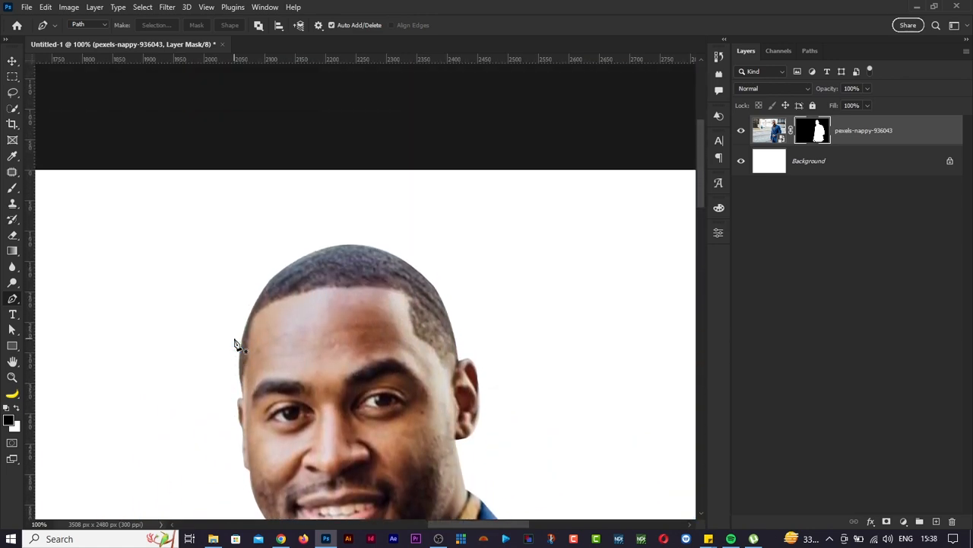
key("ctrl+0")
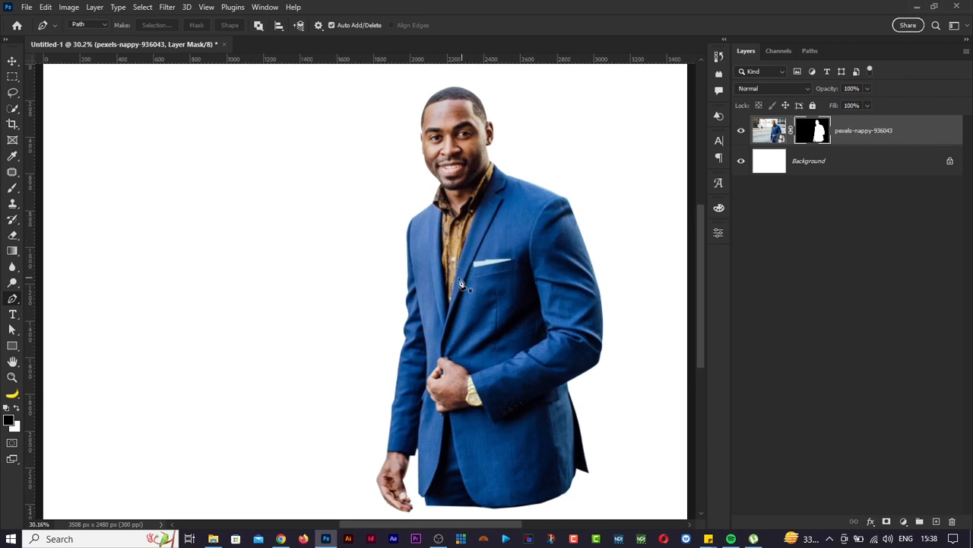
Step: Undo the layer mask and the selection to return to the path around the man
key("ctrl+z")
key("ctrl+z")
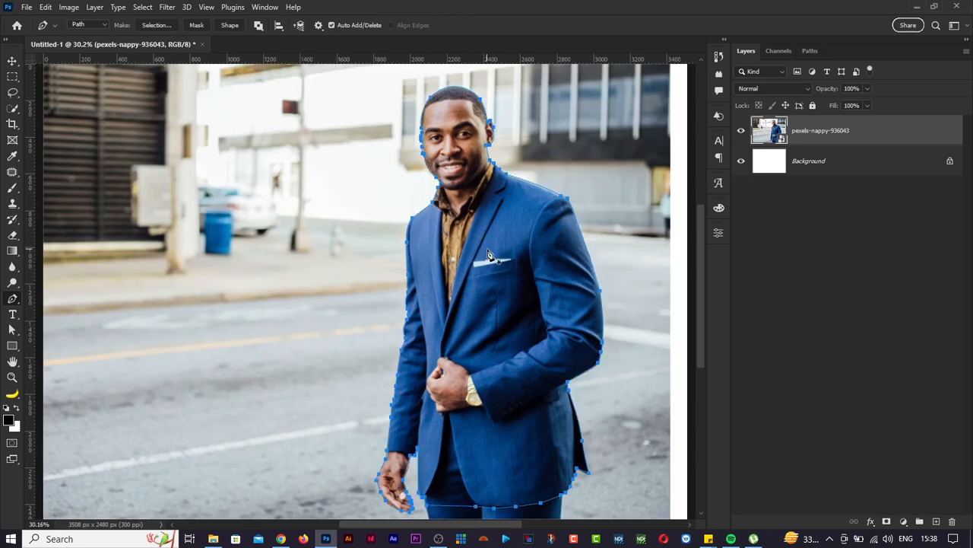
right_click(480, 219)
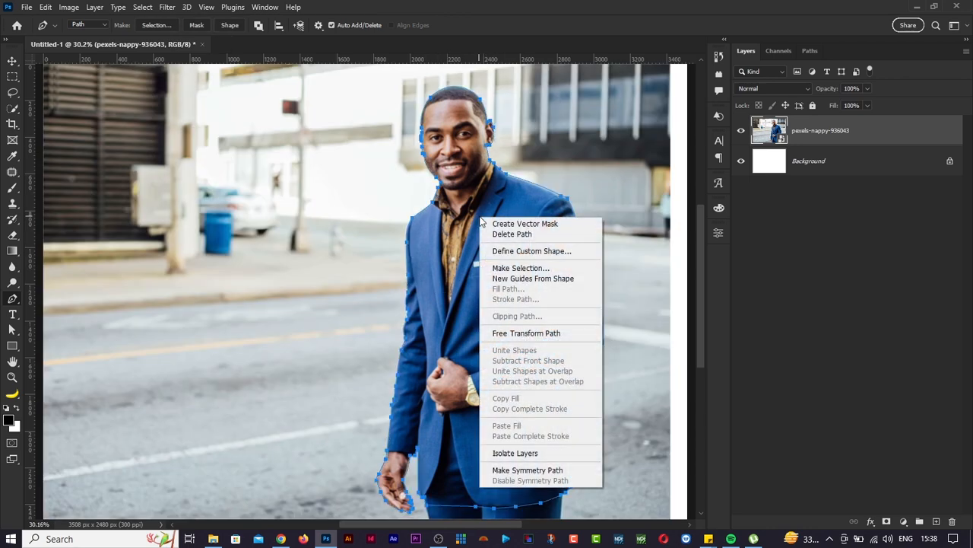
left_click(479, 6)
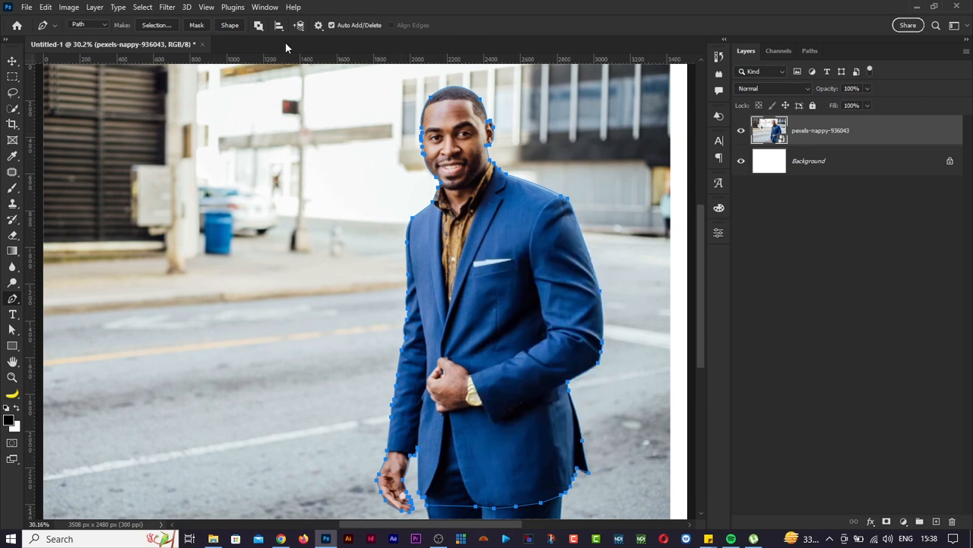
Step: Try converting the path into a new anti-aliased selection with 0 px feather, undoing each attempt
left_click(155, 24)
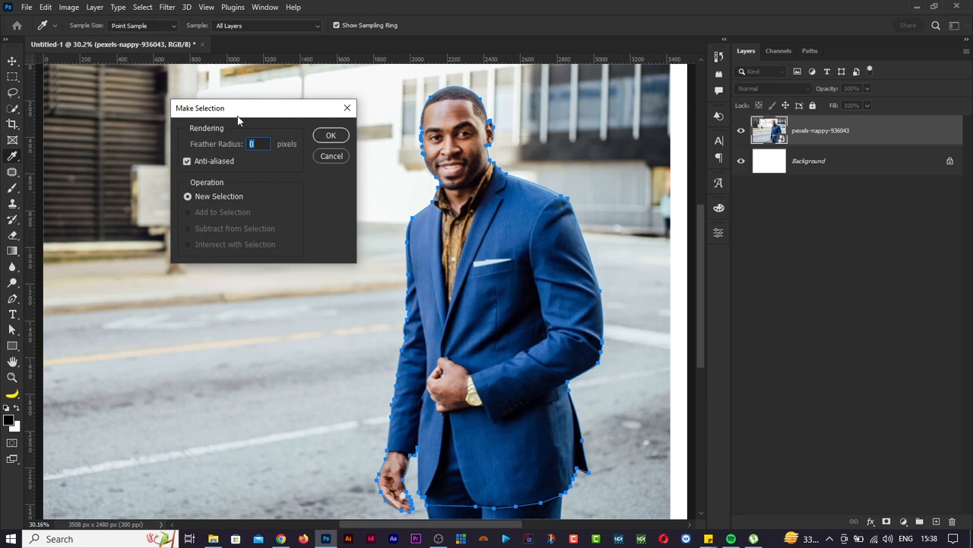
left_click(331, 135)
key("ctrl+z")
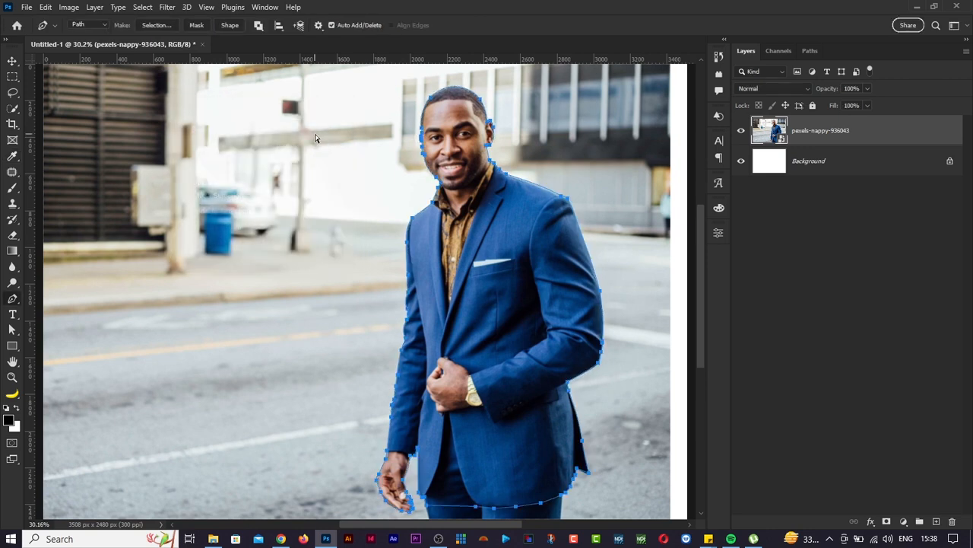
right_click(490, 210)
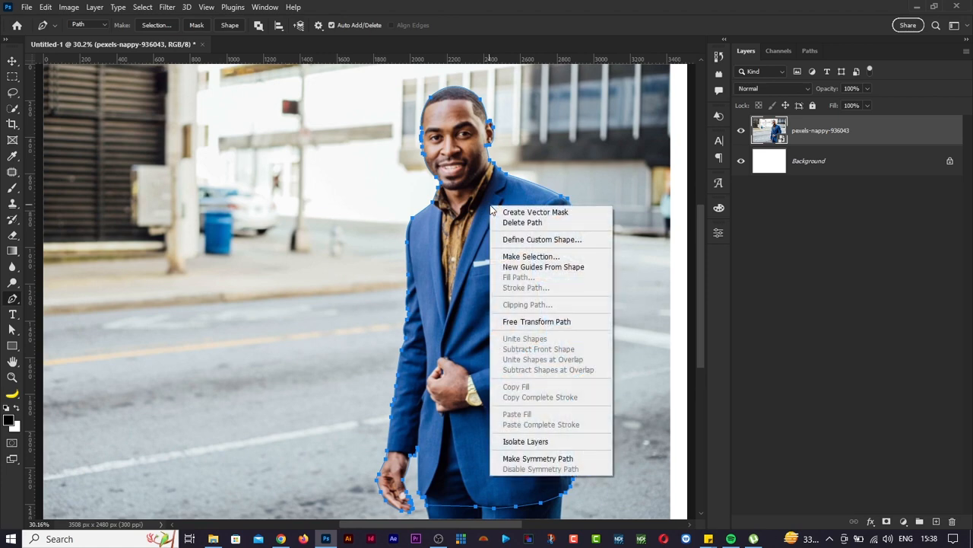
left_click(526, 257)
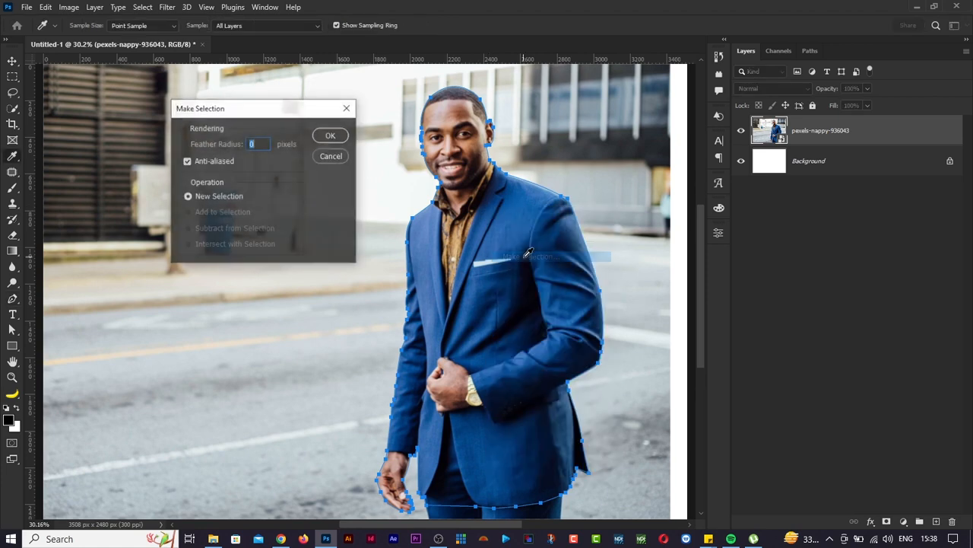
left_click(331, 136)
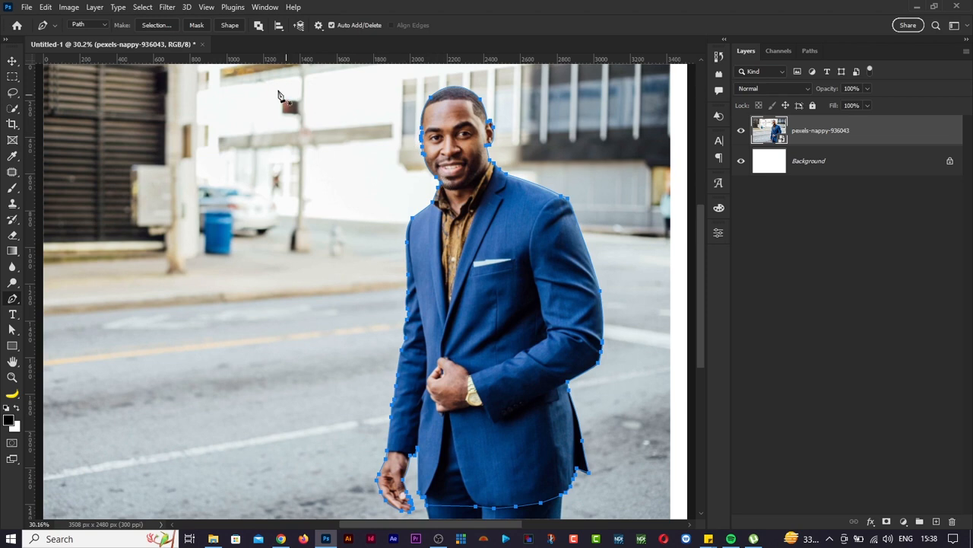
left_click(164, 24)
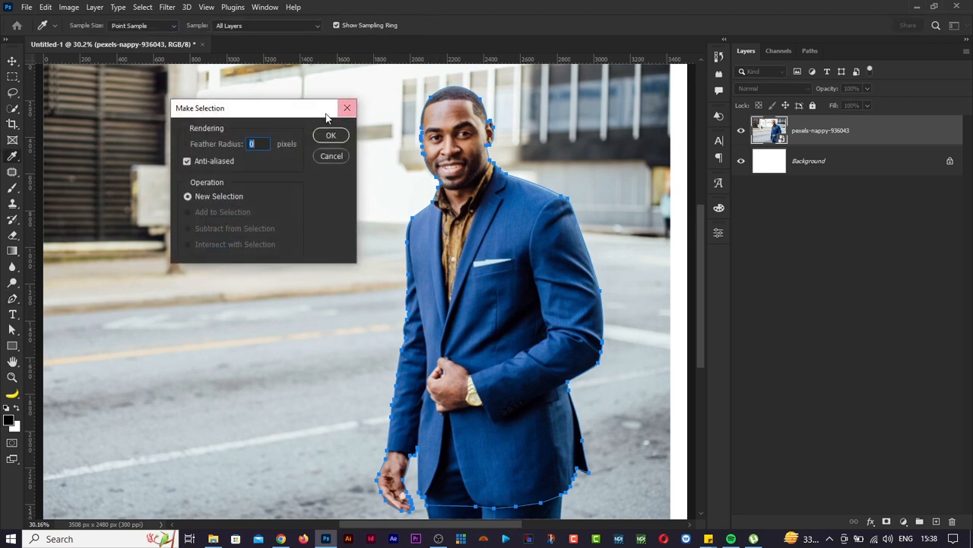
left_click(331, 134)
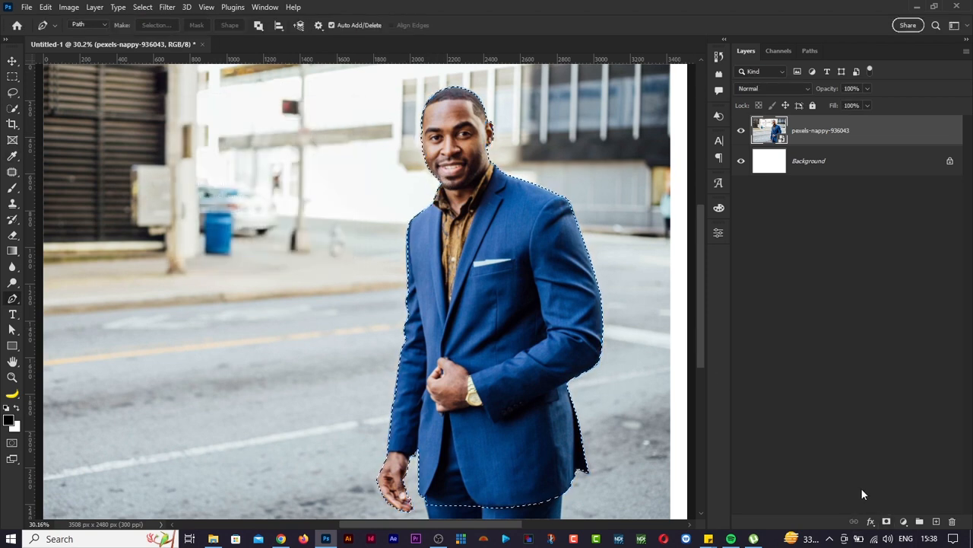
key("ctrl+z")
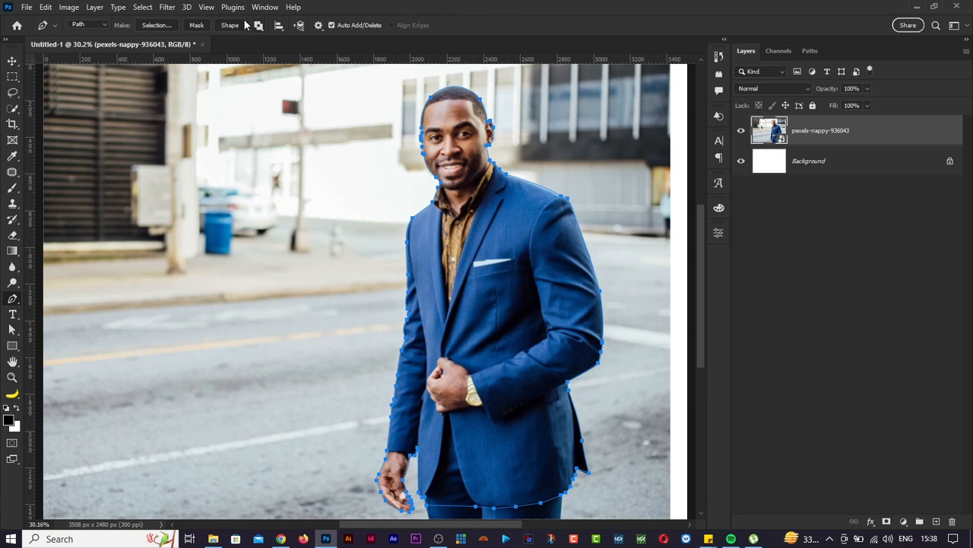
Step: Try masking the photo layer directly with the path as a vector mask, and undo it
left_click(196, 25)
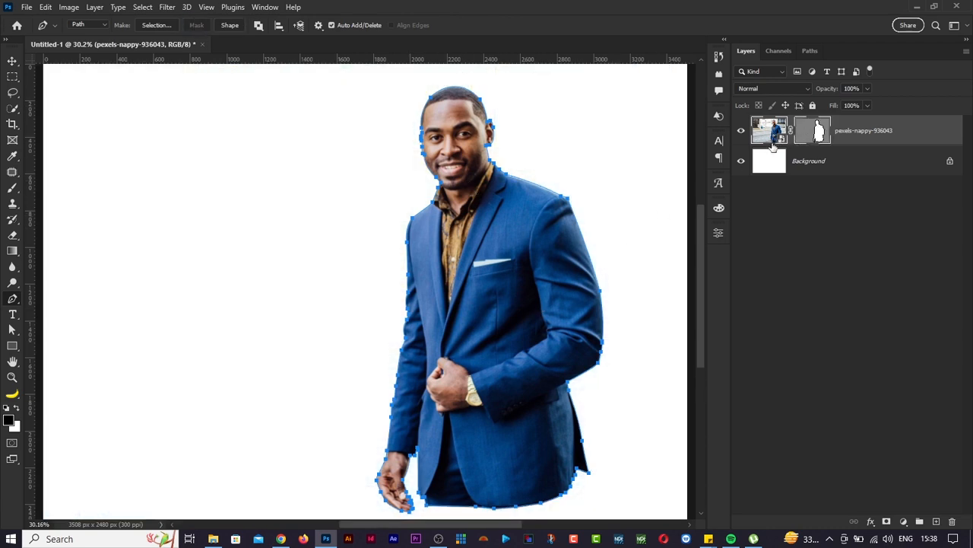
key("ctrl+z")
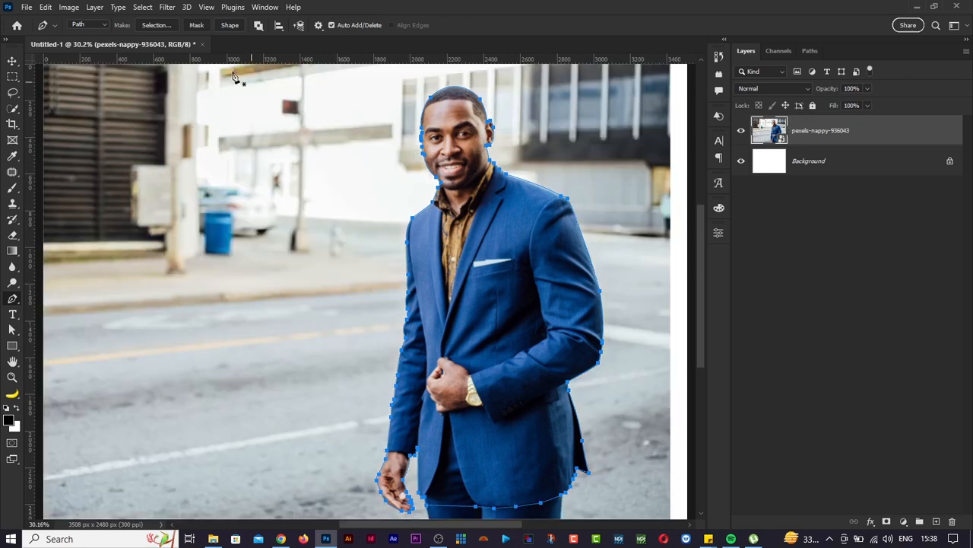
Step: Make a new anti-aliased selection with 0 px feather from the path and mask the photo layer with it
left_click(156, 25)
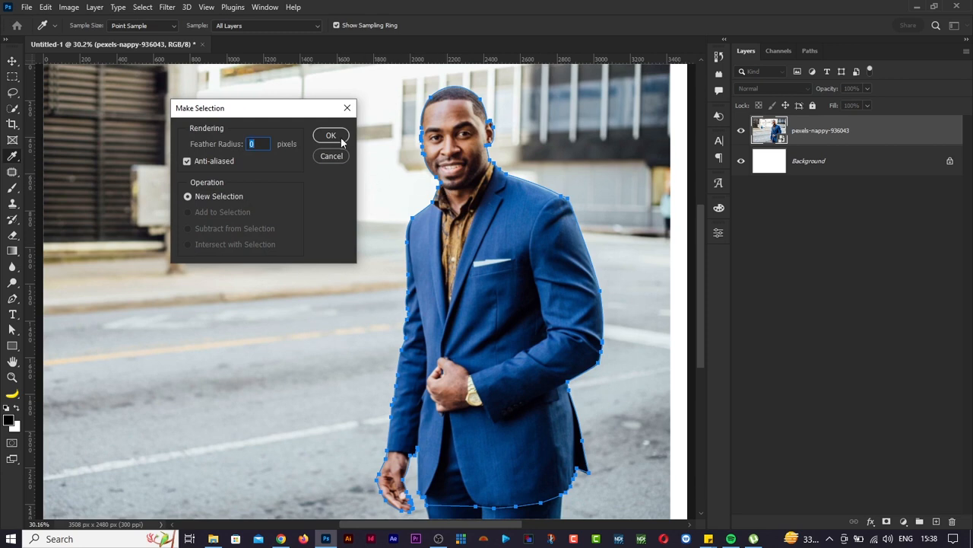
left_click(331, 136)
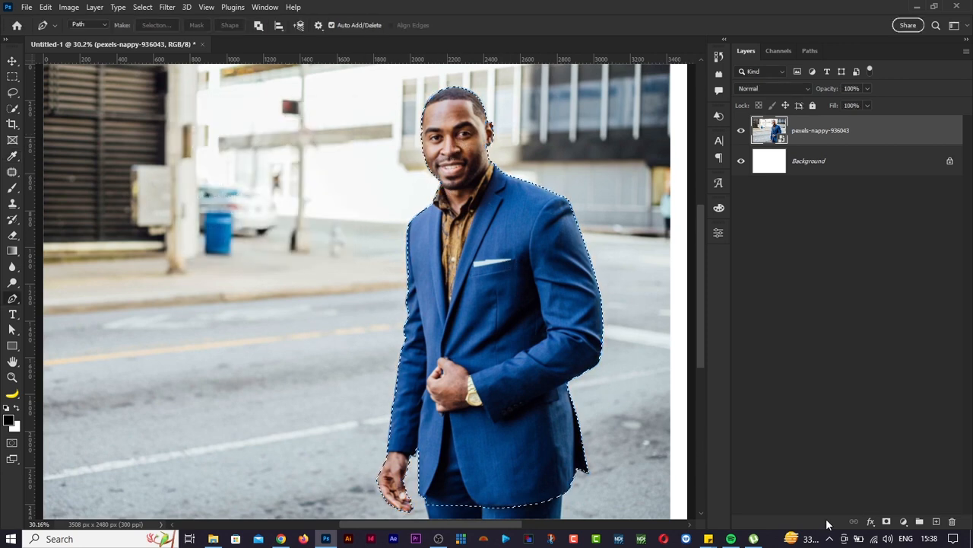
left_click(887, 521)
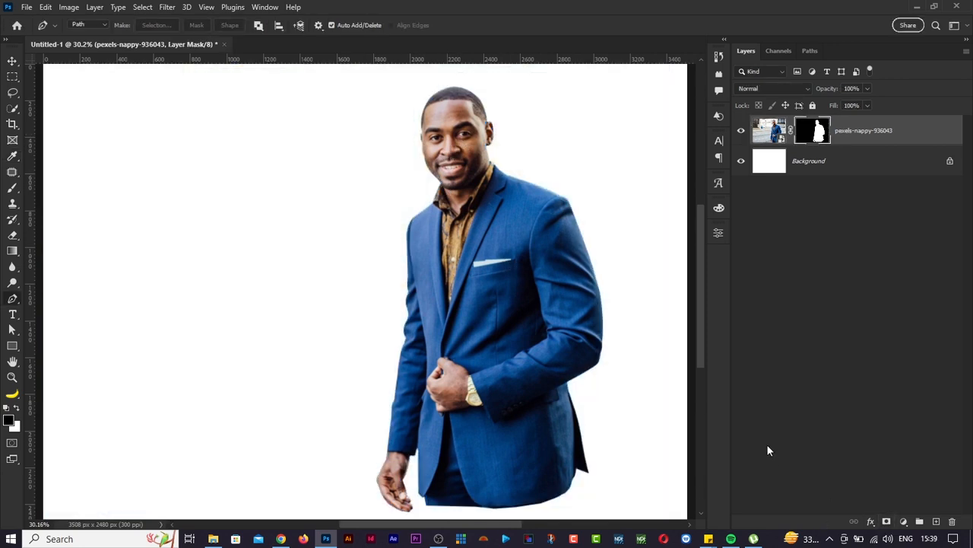
Step: Place pexels-scott-webb-1048039.jpg from the pictures folder directly above the Background layer, scaled to 16.77% to cover the canvas
left_click(836, 162)
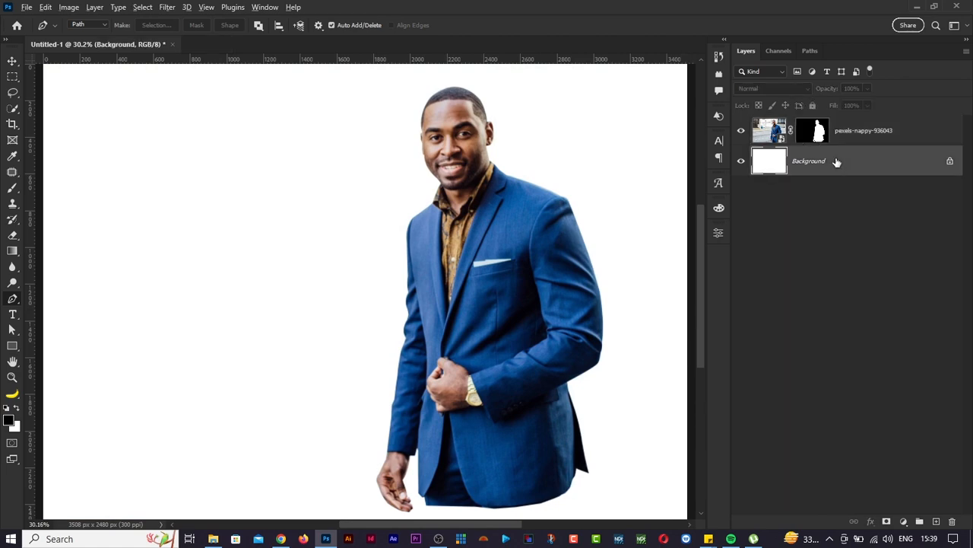
key("alt+Tab")
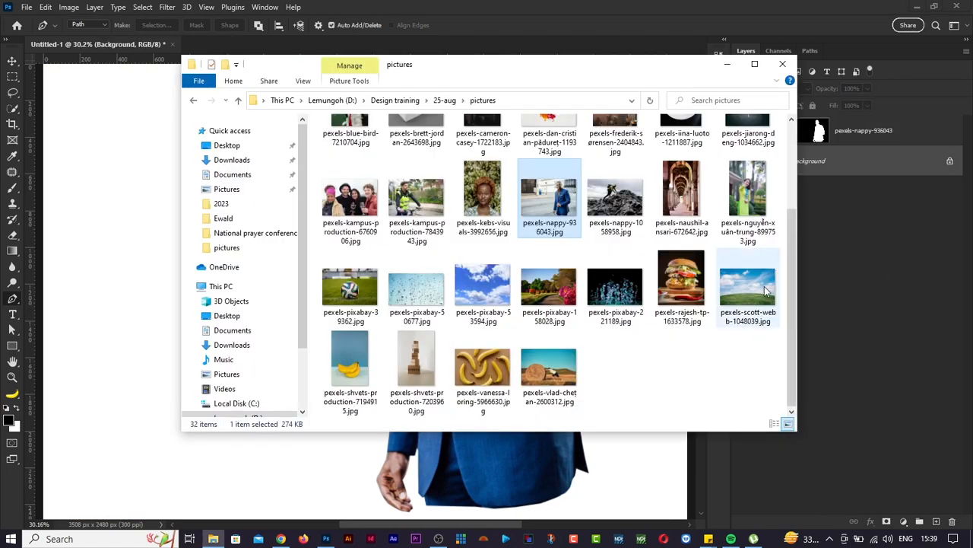
left_click_drag(766, 291, 301, 393)
key("ctrl+minus")
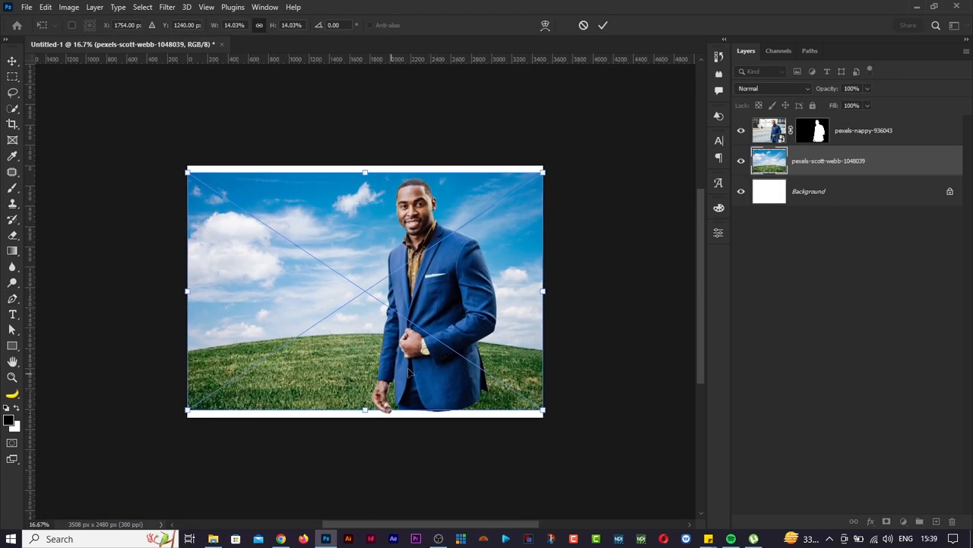
left_click_drag(544, 292, 578, 297)
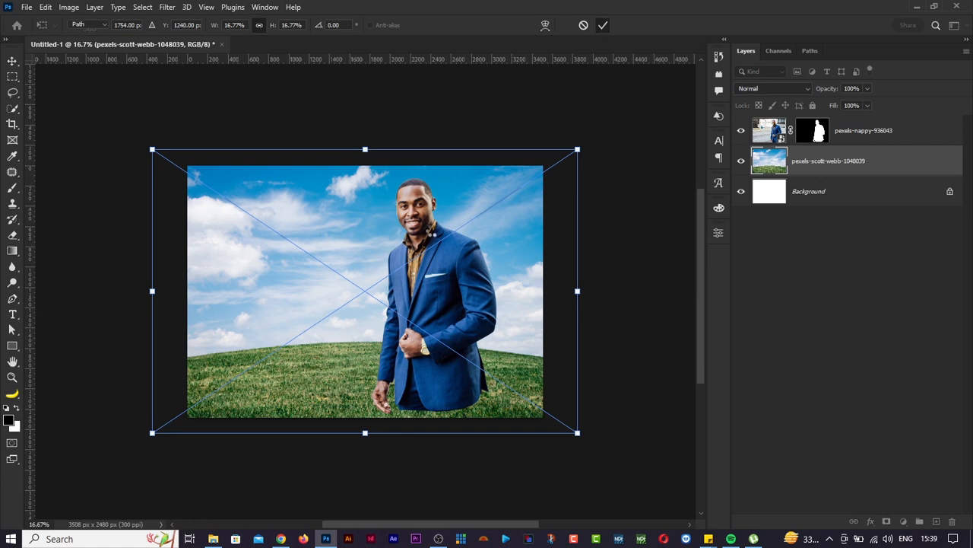
key("Return")
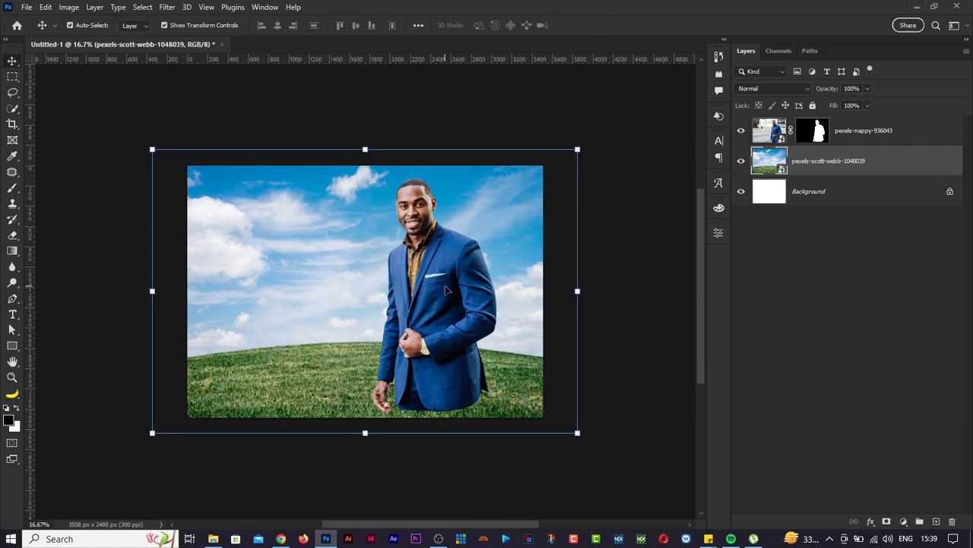
Step: Move the man down past the canvas's lower edge, and enlarge the sky and grass photo to 27.03%, shifting it slightly down
left_click_drag(447, 288, 450, 327)
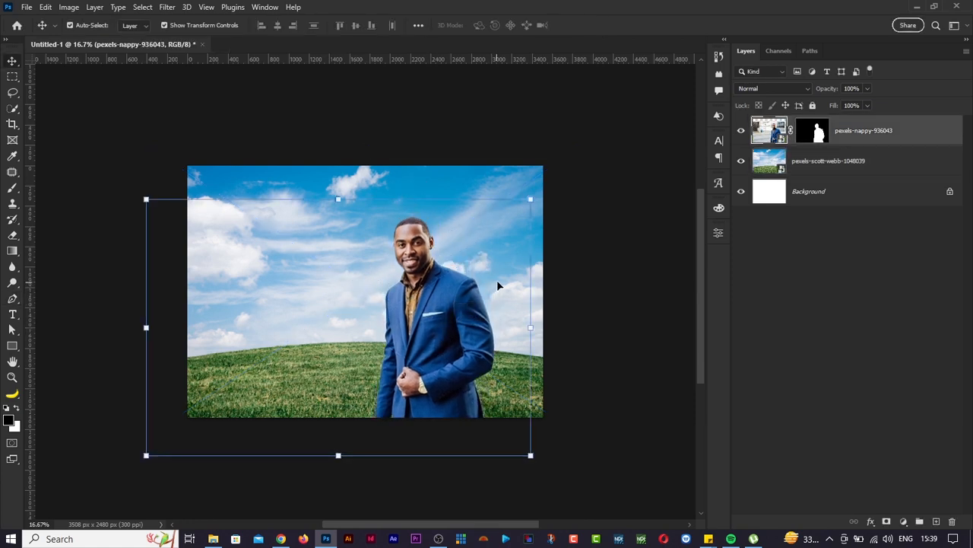
left_click(497, 280)
left_click_drag(578, 289, 699, 293)
left_click_drag(509, 248, 508, 260)
key("Return")
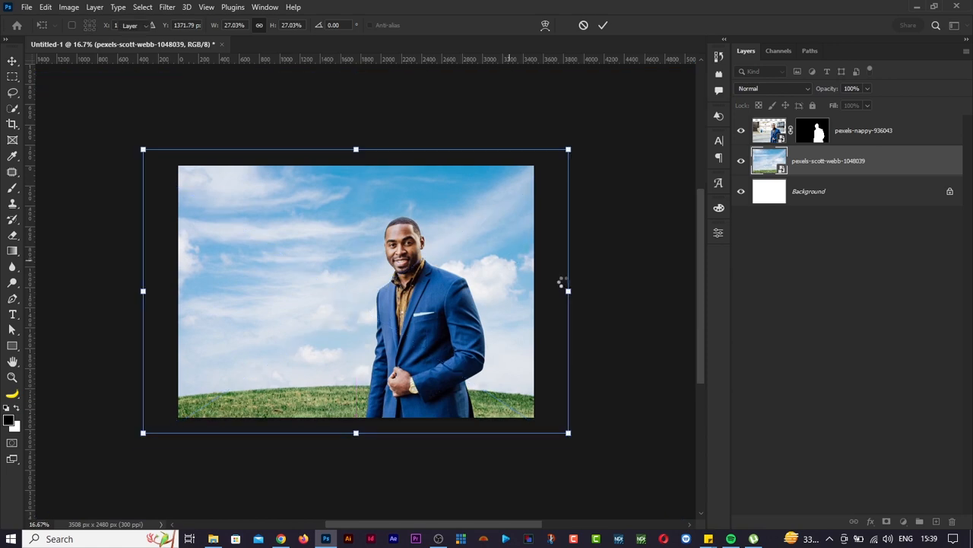
key("ctrl+plus")
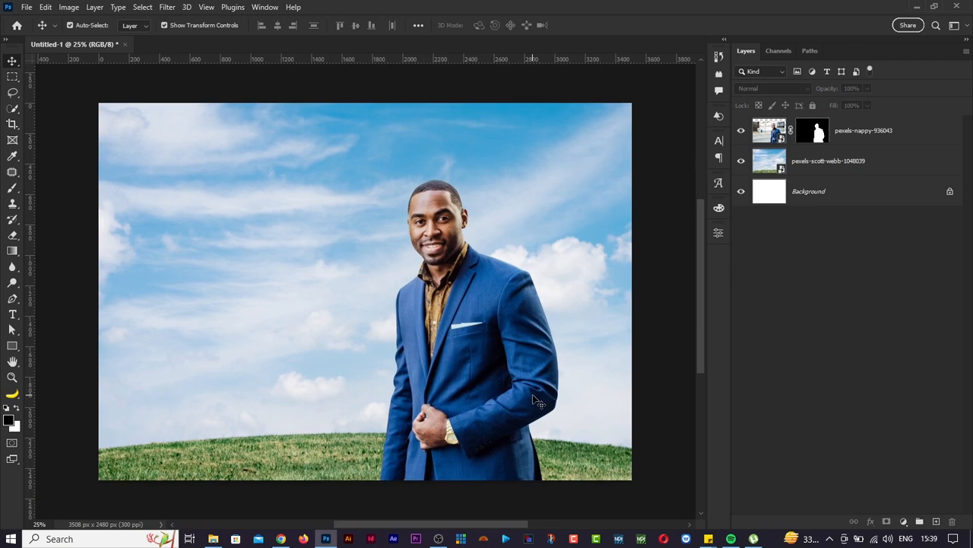
key("ctrl+plus")
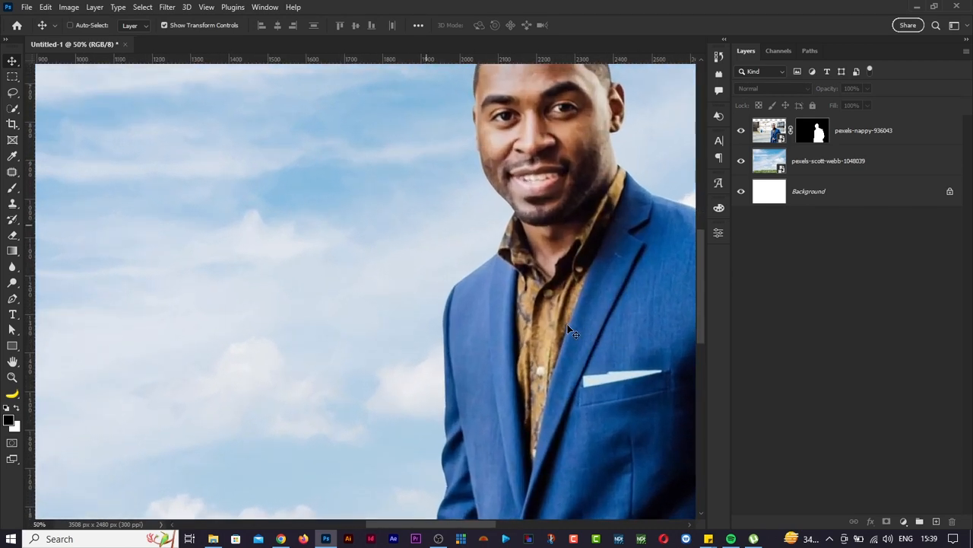
key("ctrl+plus")
key("ctrl+plus")
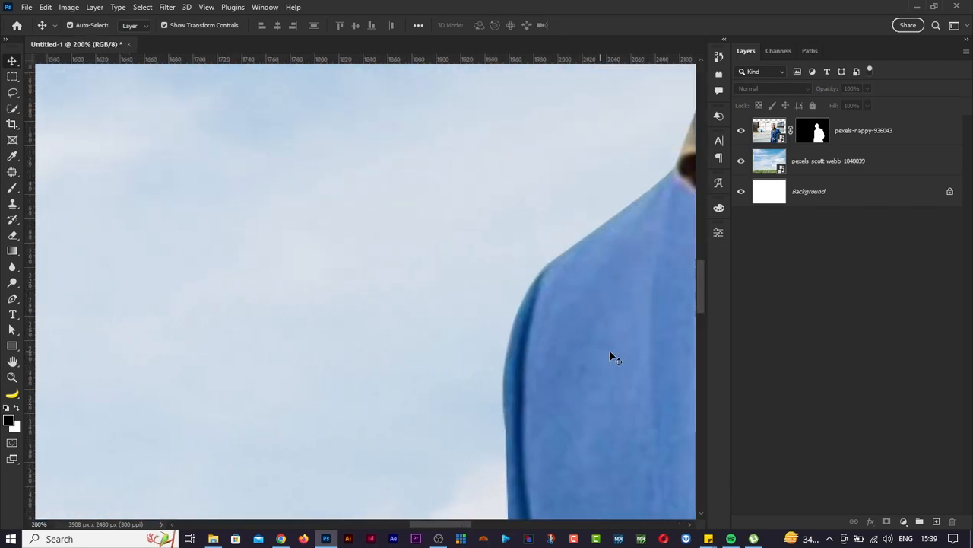
key("alt+Tab")
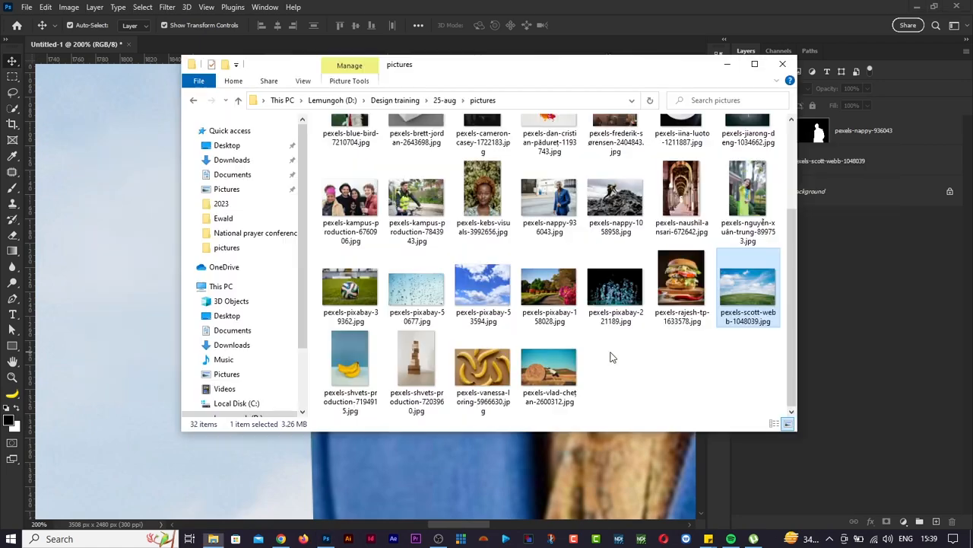
key("alt+Tab")
key("ctrl+0")
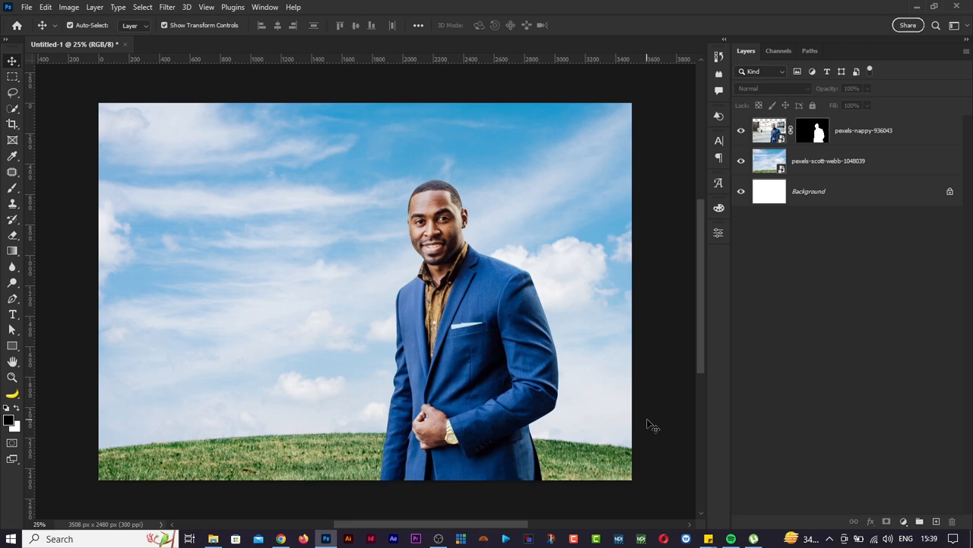
Step: Delete the masked man layer and the sky and grass photo layer, leaving only the white Background
left_click(516, 373)
key("Delete")
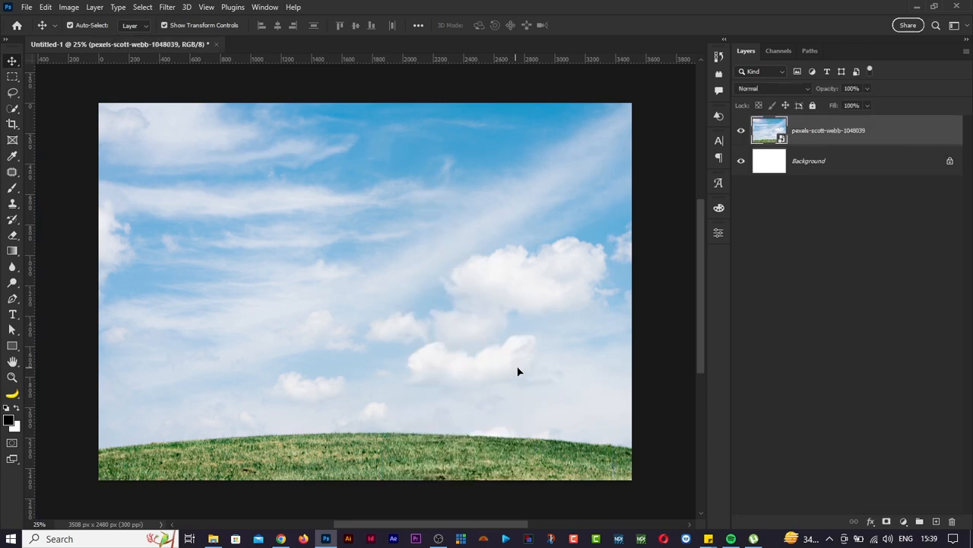
key("Delete")
Step: Place pexels-vanessa-loring-5966630.jpg from the pictures folder onto the canvas at 11.44% scale
key("alt+Tab")
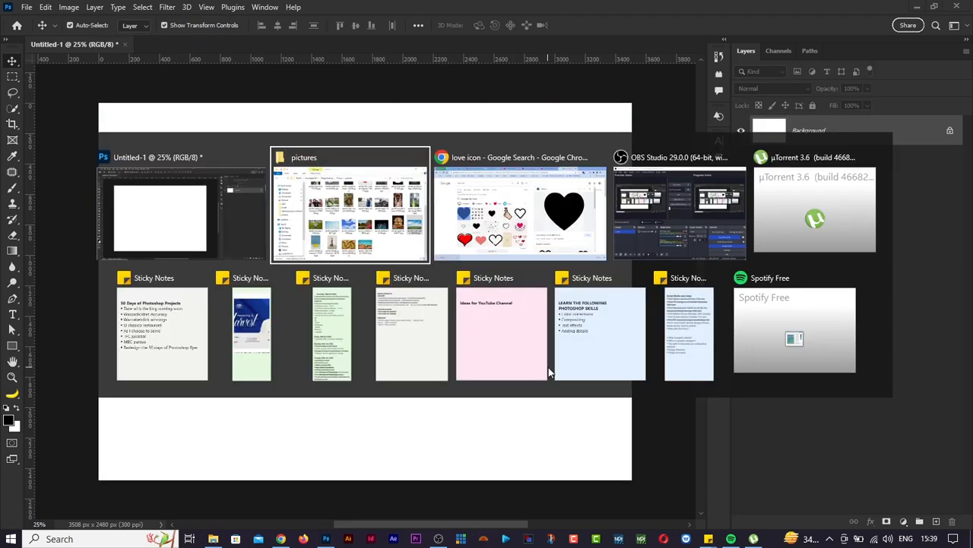
scroll(661, 304, "up", 2)
scroll(661, 310, "down", 2)
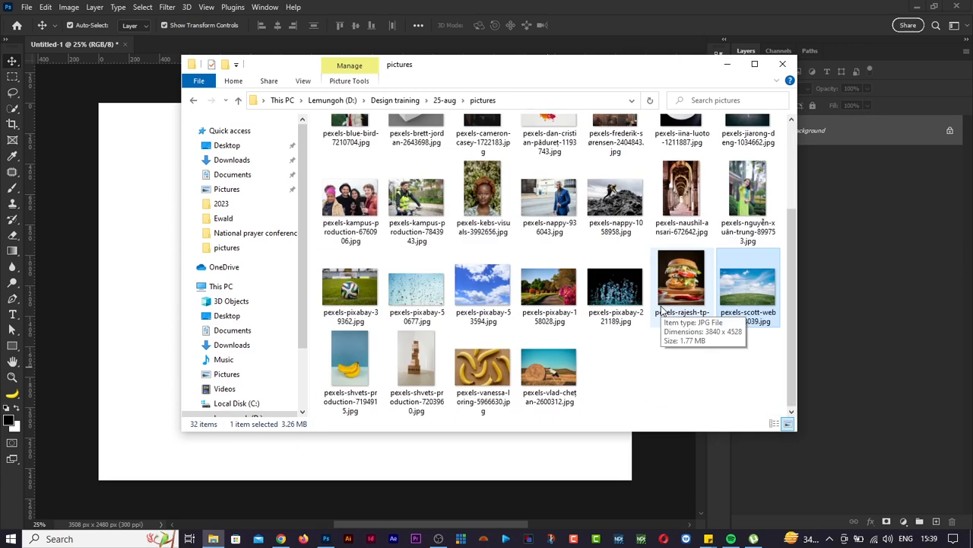
left_click_drag(482, 369, 132, 324)
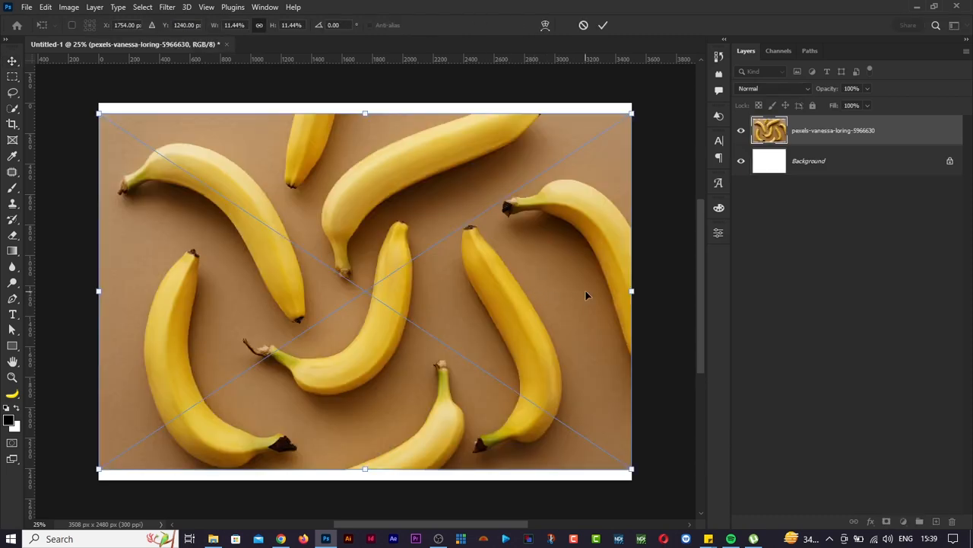
key("Return")
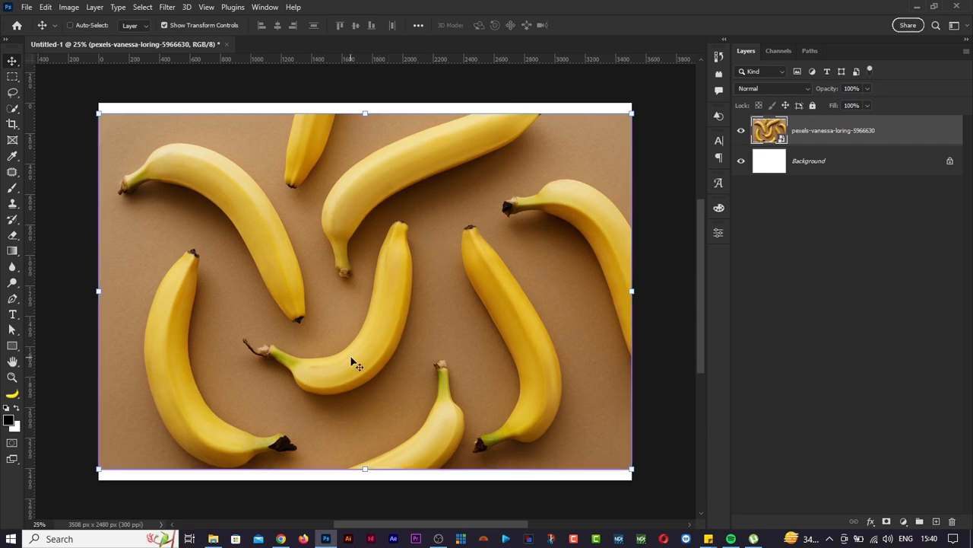
Step: Start a Pen tool path at the middle banana's stem and trace its inner curve up to the bend, removing the last anchor's outgoing handle
scroll(351, 361, "up", 2)
scroll(401, 373, "down", 1)
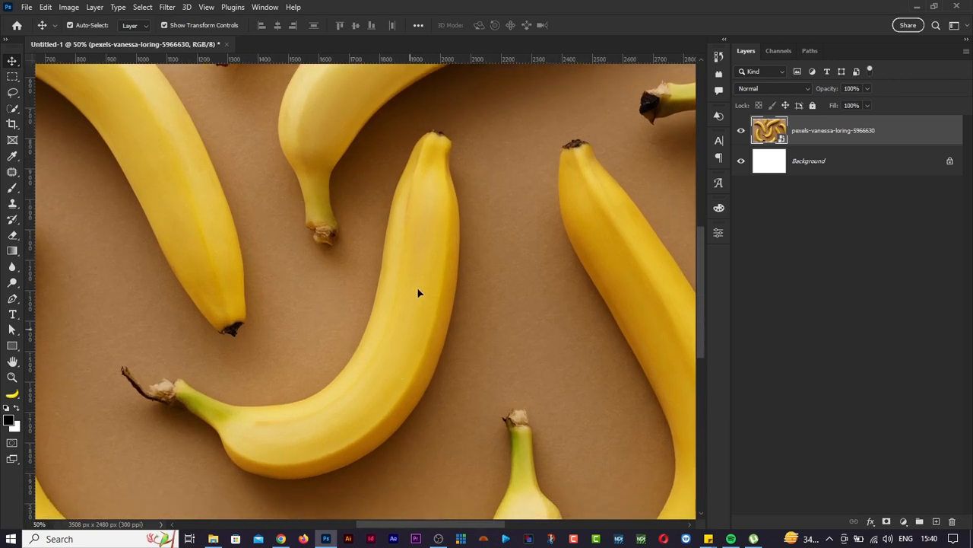
key("p")
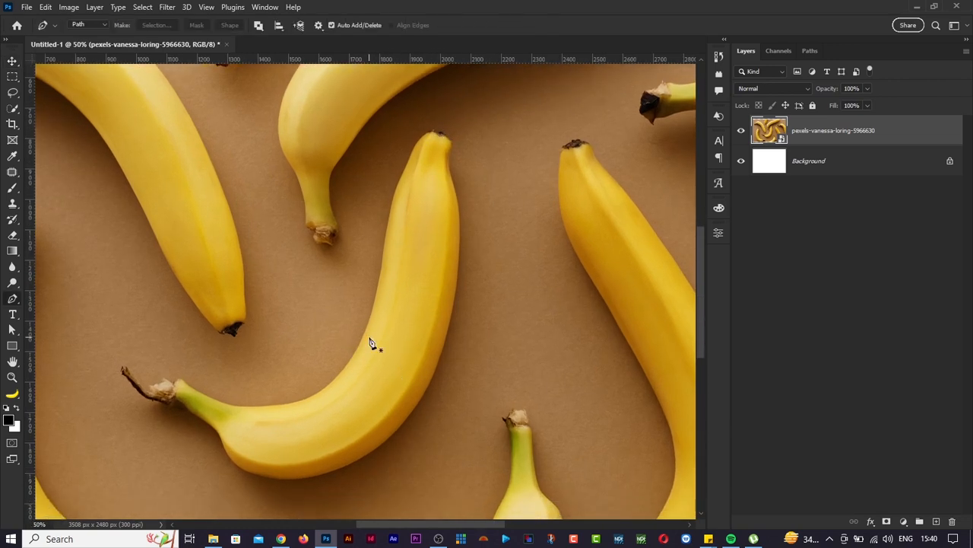
scroll(413, 318, "down", 1)
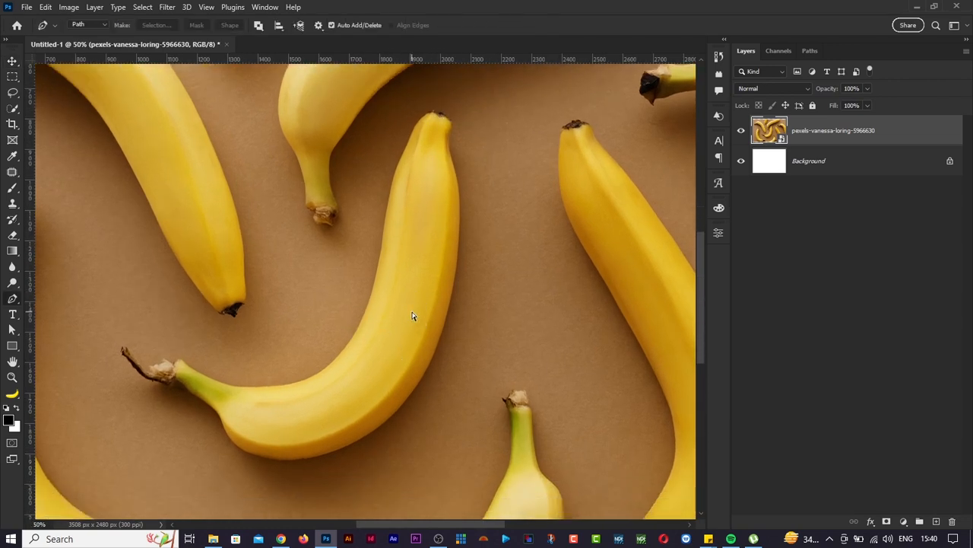
key("ctrl+plus")
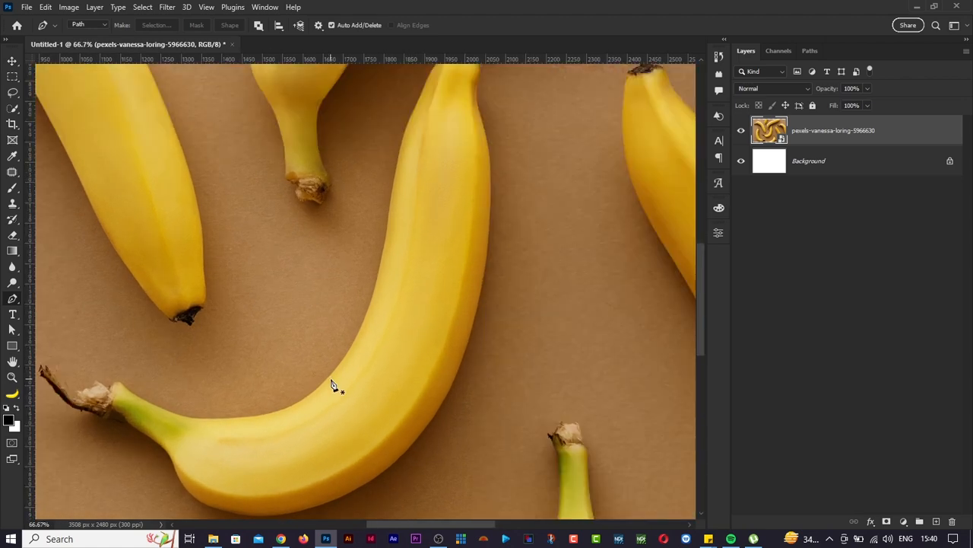
scroll(333, 385, "down", 3)
key("ctrl+plus")
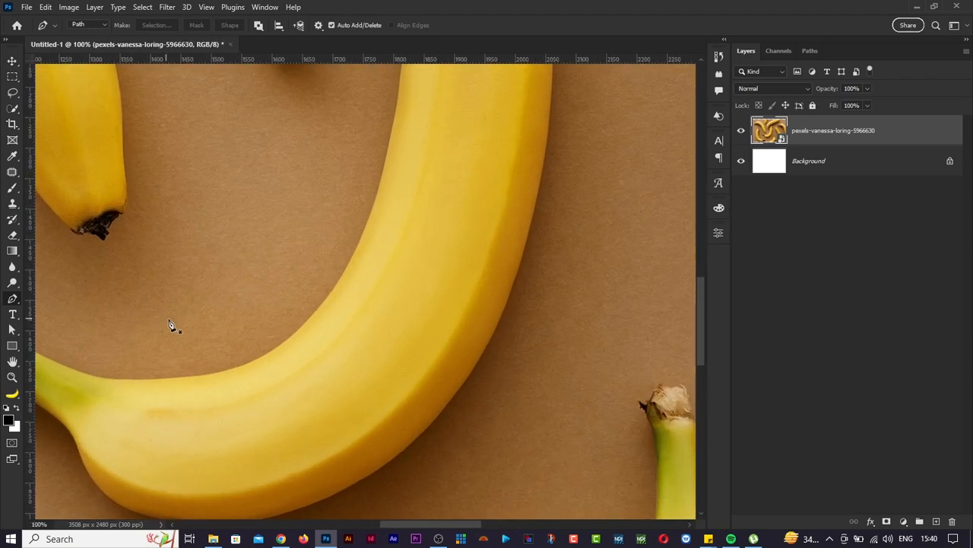
scroll(188, 327, "left", 5)
scroll(188, 327, "down", 2)
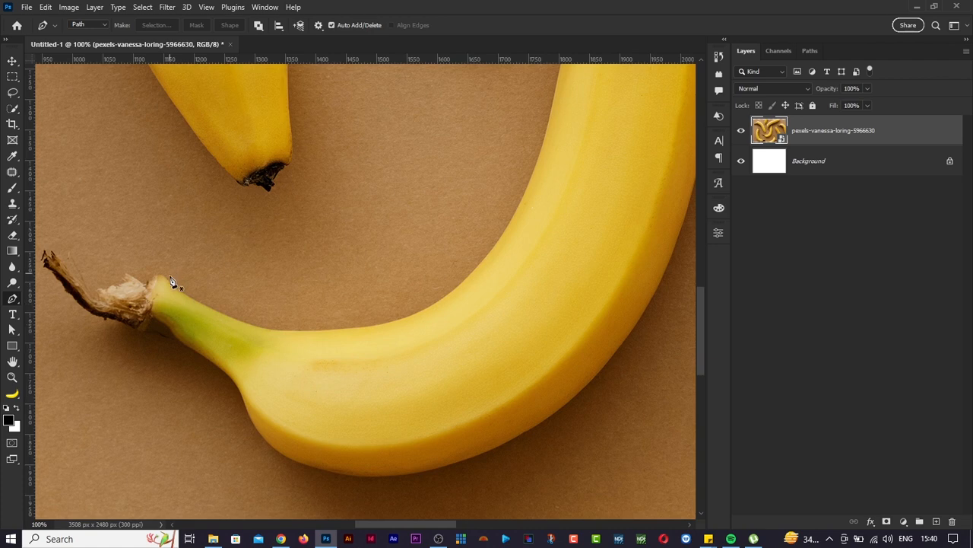
left_click(175, 288)
left_click_drag(318, 332, 325, 332)
left_click_drag(343, 329, 365, 323)
left_click(343, 328, "alt")
scroll(567, 120, "up", 3)
left_click_drag(563, 115, 603, 104)
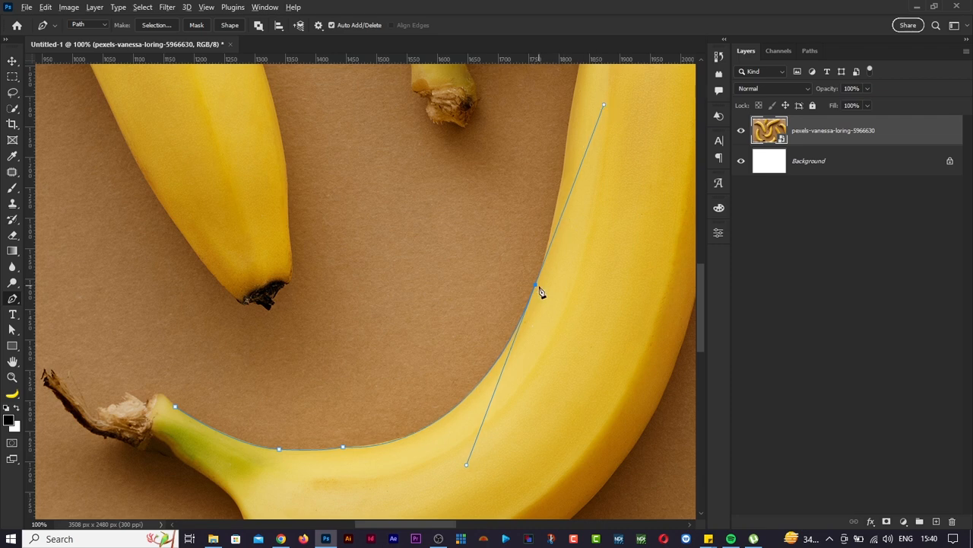
left_click(537, 286)
Step: Continue the path with curved anchors up the banana's inner edge to just below its dark tip, undoing a misplaced anchor on the way
scroll(550, 298, "up", 5)
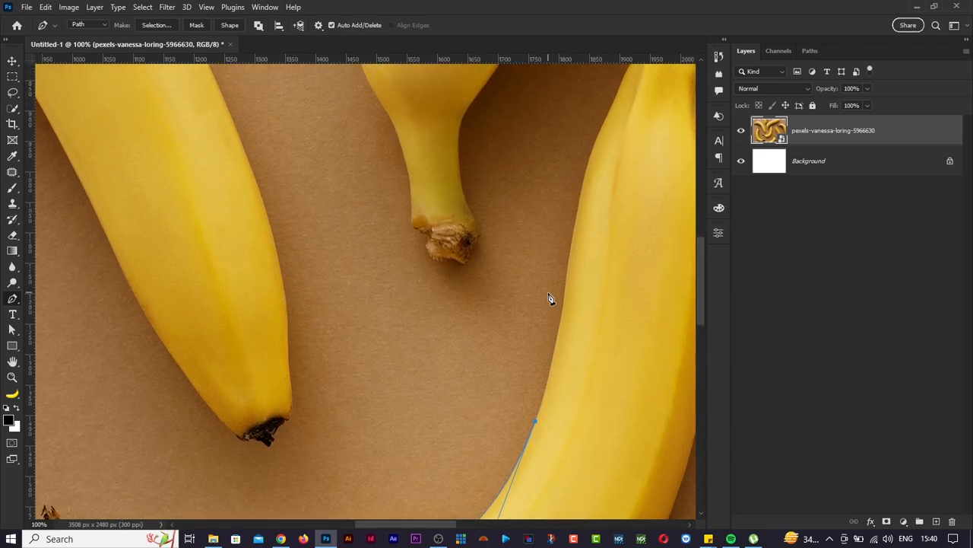
scroll(551, 298, "right", 2)
scroll(551, 298, "right", 1)
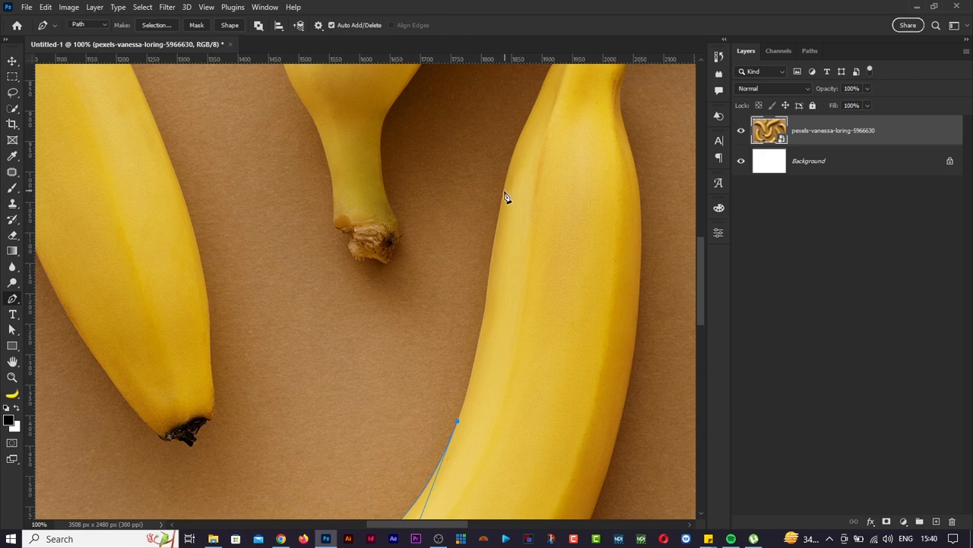
left_click(502, 193)
left_click_drag(503, 182, 500, 156)
key("ctrl+z")
left_click_drag(489, 283, 488, 232)
left_click(489, 283, "alt")
scroll(531, 264, "up", 2)
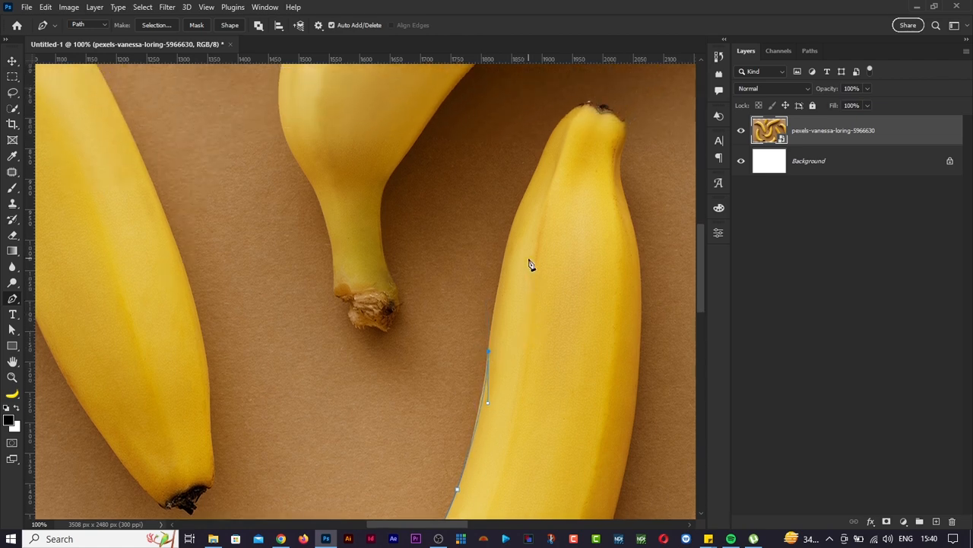
left_click_drag(537, 180, 572, 135)
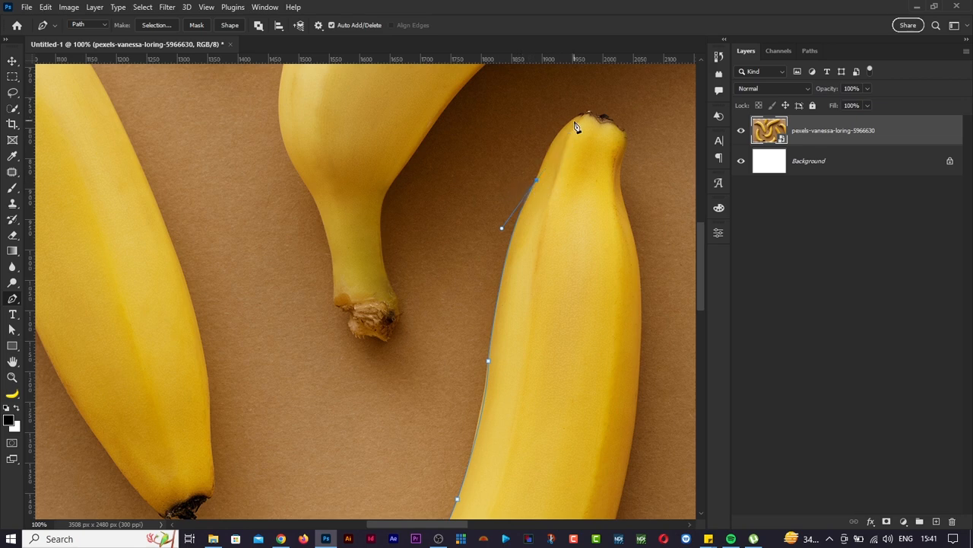
Step: Trace closely around the banana's dark tip with short path segments, undoing one misplaced curved anchor
left_click_drag(581, 114, 599, 115)
mouse_move(581, 112)
left_mouse_down()
mouse_move(621, 98)
mouse_move(588, 109)
left_mouse_up()
key("ctrl+z")
left_click(591, 111)
left_click(596, 116)
left_click(604, 113)
left_click(610, 116)
left_click(629, 140)
Step: Extend the path from the tip down the banana's outer edge with a long curve, and remove the last anchor's outgoing handle
left_click(639, 240)
scroll(634, 283, "down", 3)
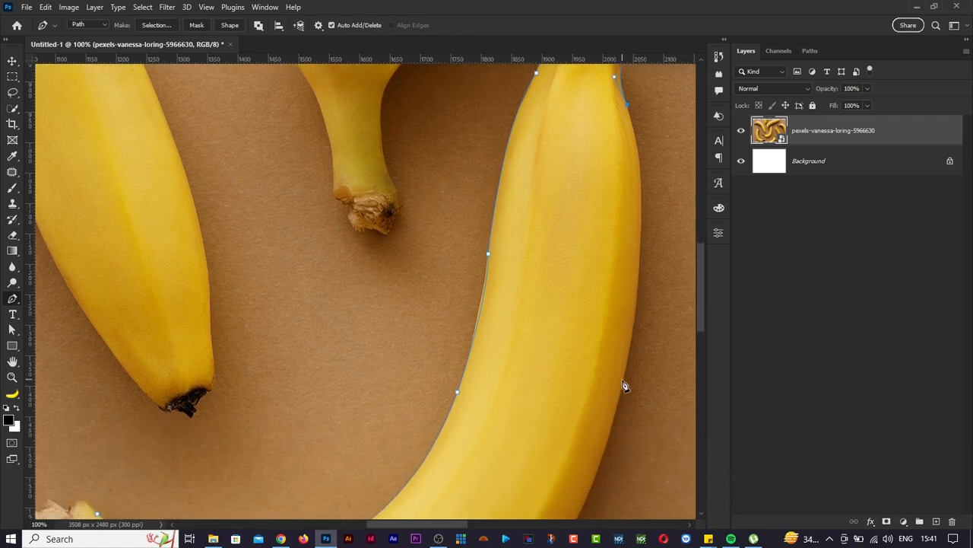
left_click_drag(624, 381, 590, 490)
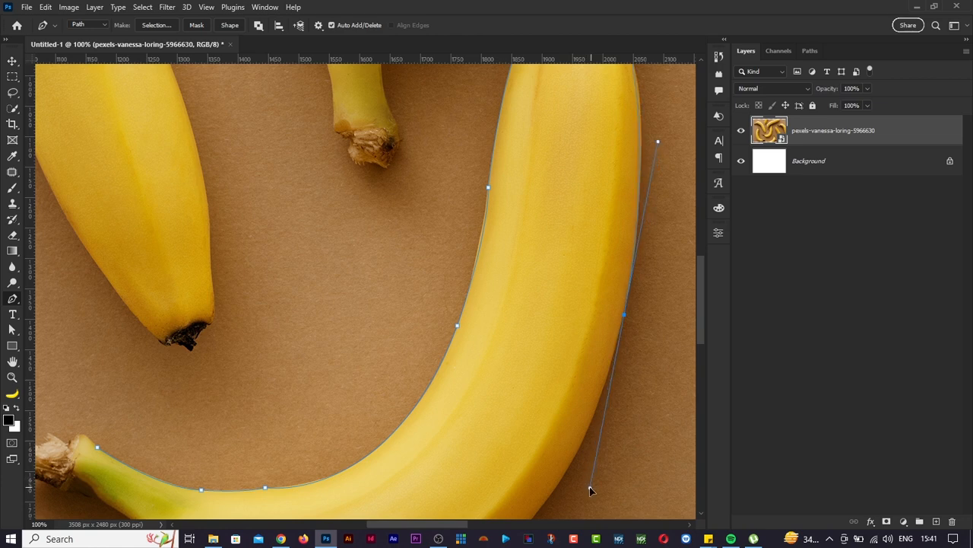
left_click(624, 314)
scroll(609, 354, "down", 2)
scroll(604, 360, "down", 3)
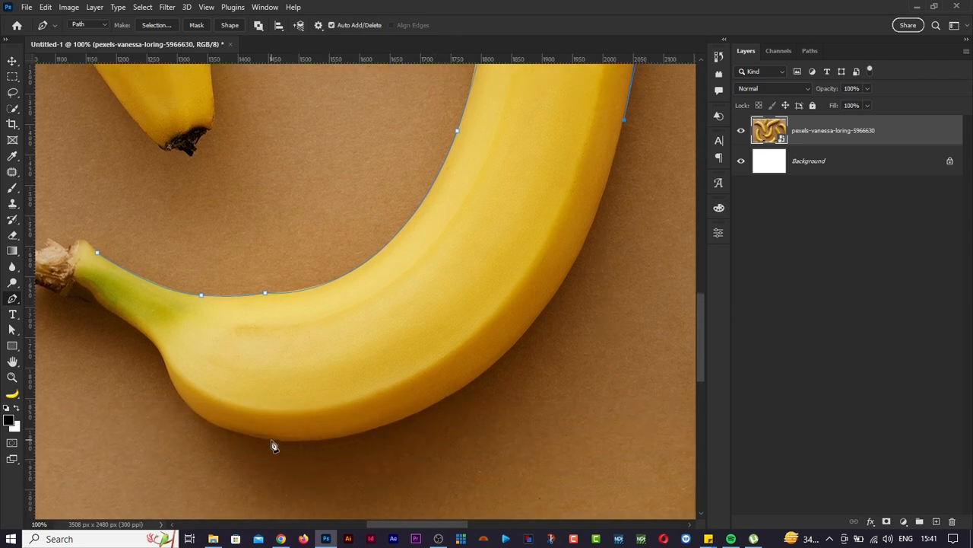
Step: Curve the path around the banana's outer bend to its lowest point, redoing the first attempt and removing the outgoing handle
left_click_drag(271, 440, 50, 398)
key("ctrl+z")
key("ctrl+minus")
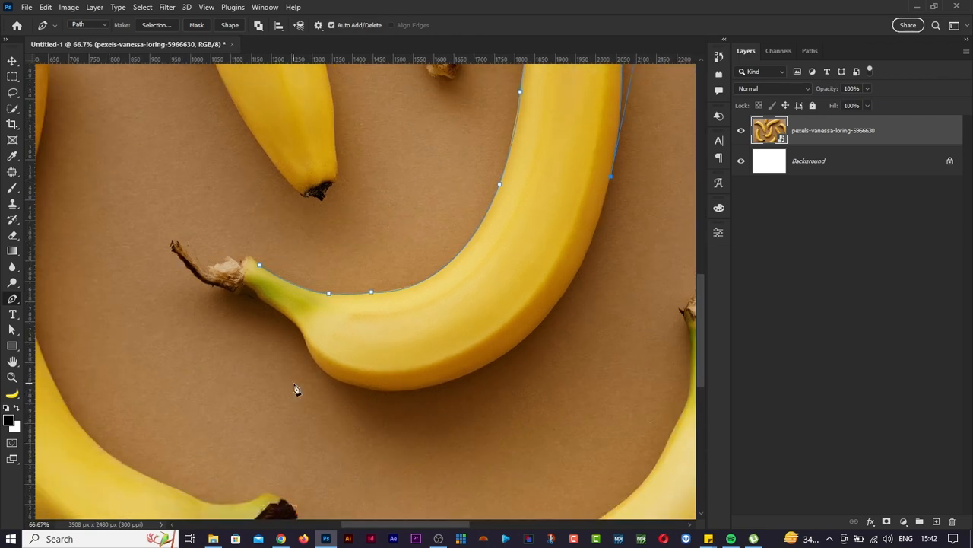
left_click_drag(375, 390, 174, 385)
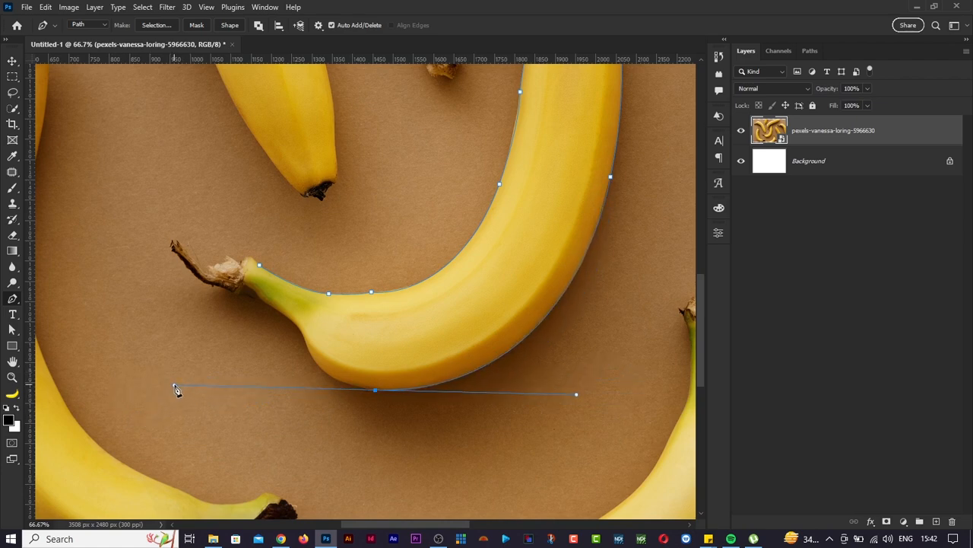
left_click(375, 391)
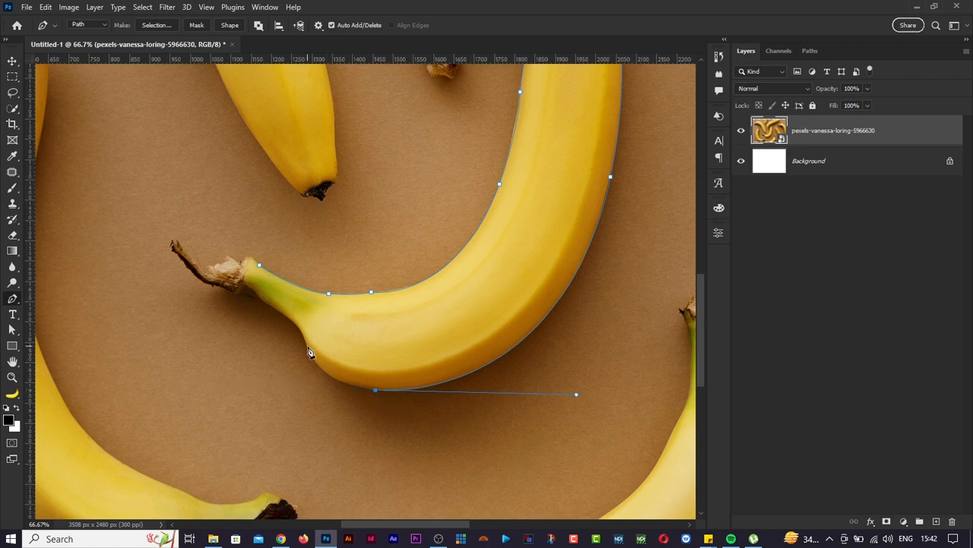
Step: Trace the path from the banana's lowest point up its underside and along the lower edge of the green stem
left_click_drag(308, 347, 295, 305)
left_click(308, 342)
left_click_drag(264, 304, 254, 303)
left_click(264, 303, "alt")
left_click(246, 296)
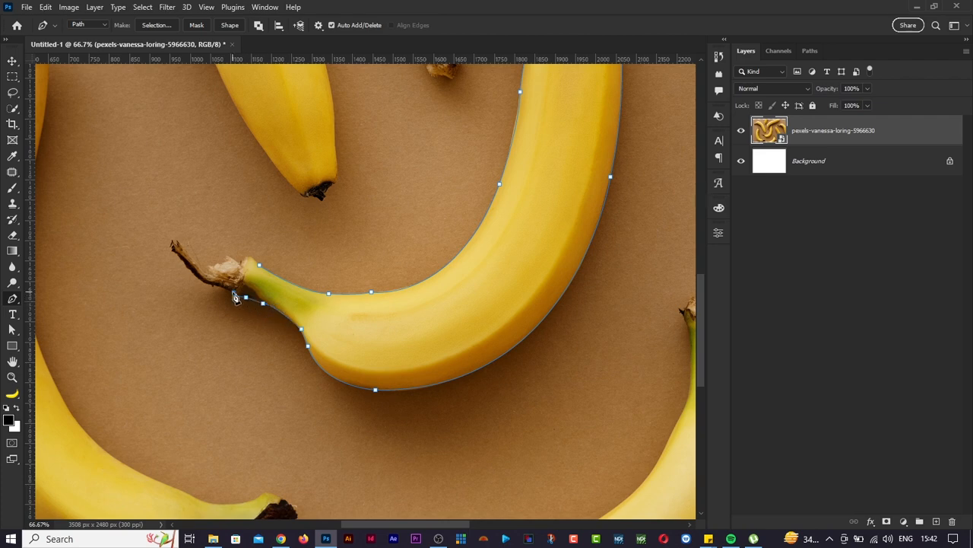
Step: Close the path around the banana's dry stem end, leaving out the thin dark strand
left_click(234, 294)
left_click(208, 271)
left_click(217, 266)
left_click(224, 261)
left_click(229, 256)
key("ctrl+0")
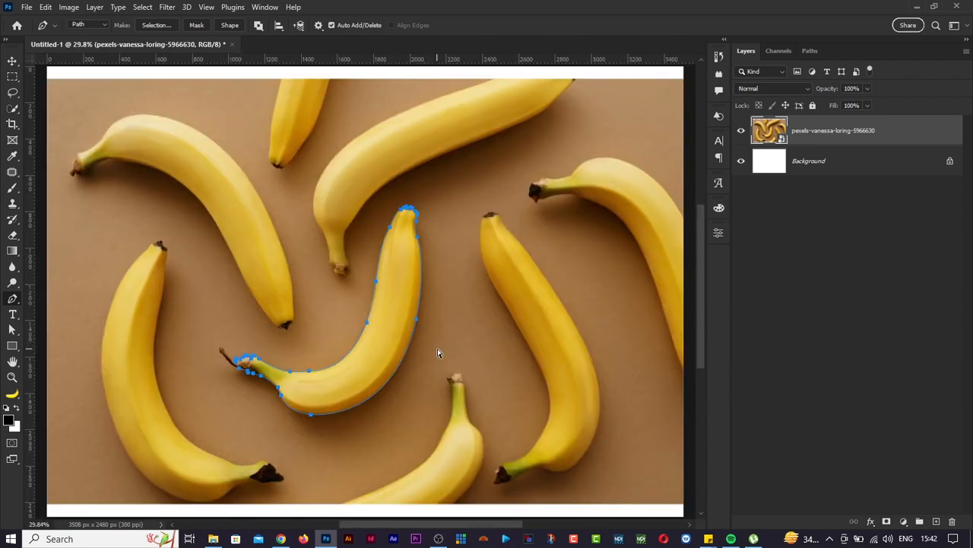
Step: Make a new anti-aliased selection with 0 px feather from the banana path and mask the photo layer with it
right_click(393, 304)
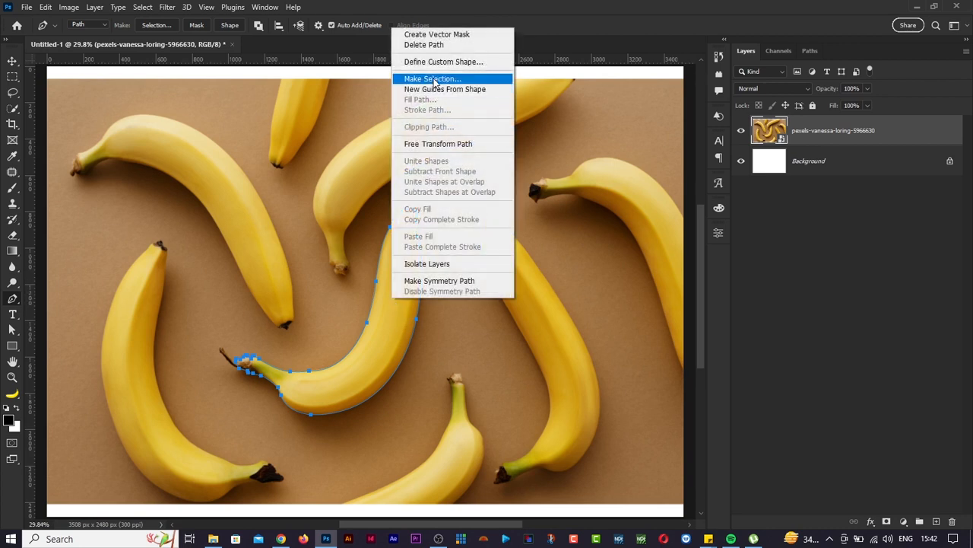
left_click(511, 3)
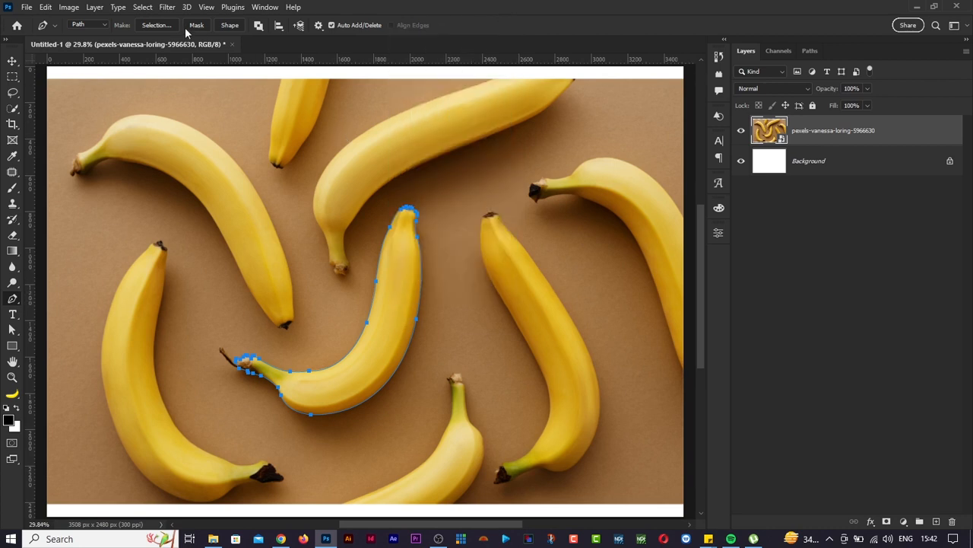
left_click(157, 25)
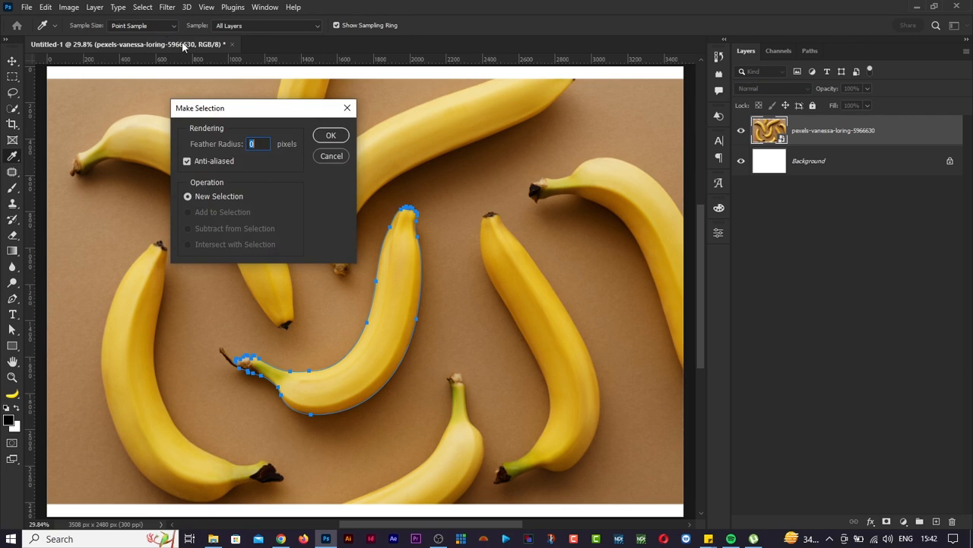
left_click(327, 135)
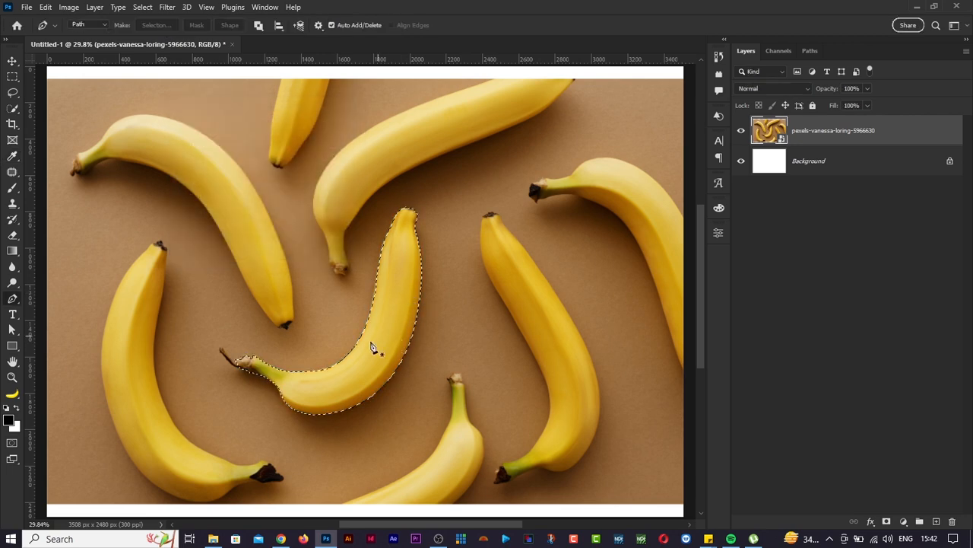
left_click(886, 521)
Step: Examine the cut-out banana's edges along the stem, the curve and the tip
key("ctrl+plus")
key("ctrl+plus")
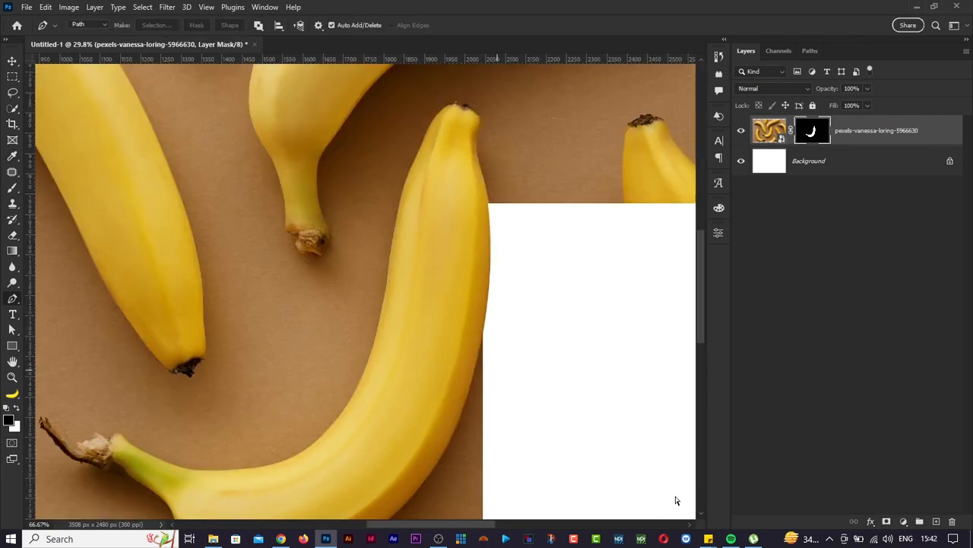
scroll(457, 435, "down", 2)
scroll(457, 437, "down", 1)
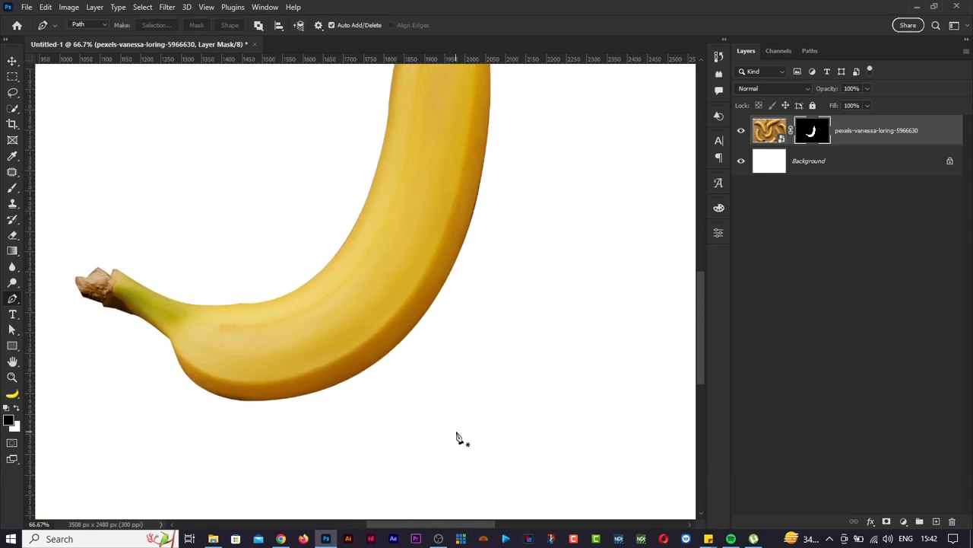
scroll(457, 437, "up", 3)
key("ctrl+0")
key("ctrl+minus")
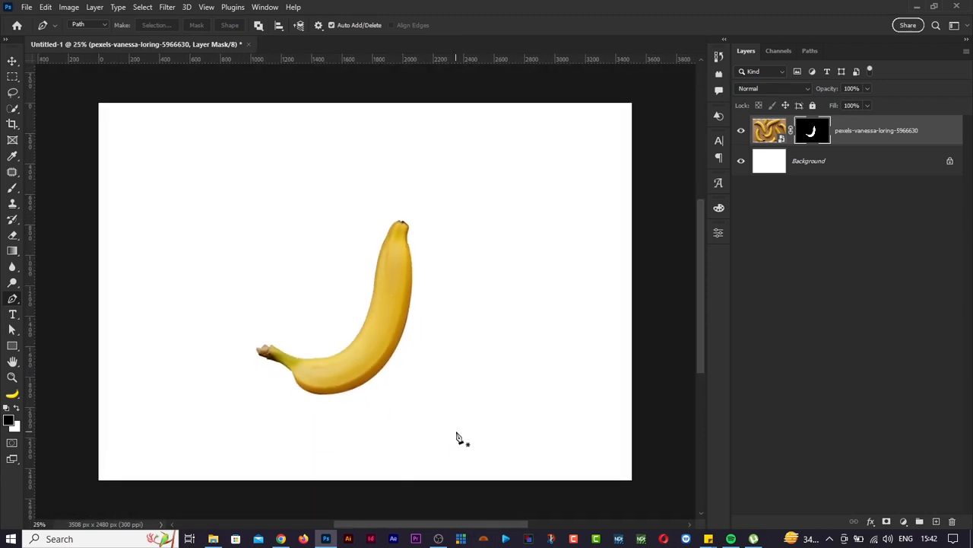
Step: Move the cut-out banana up and across the canvas, and rotate it to about 109.73°
key("b")
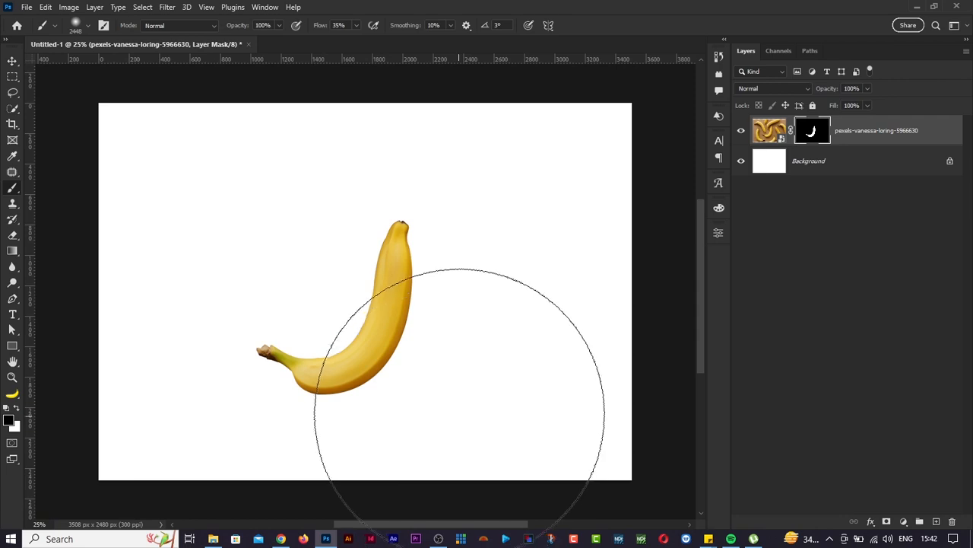
key("v")
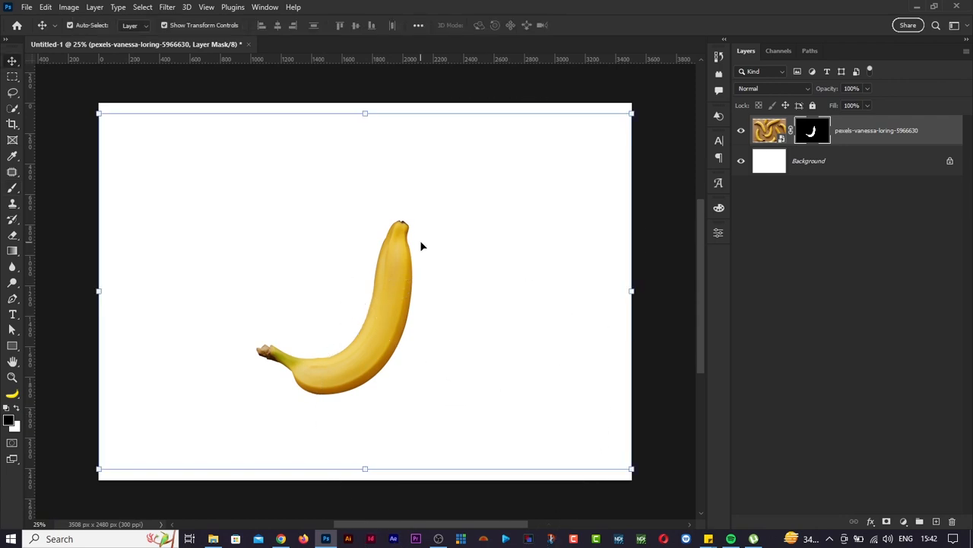
left_click_drag(385, 315, 473, 243)
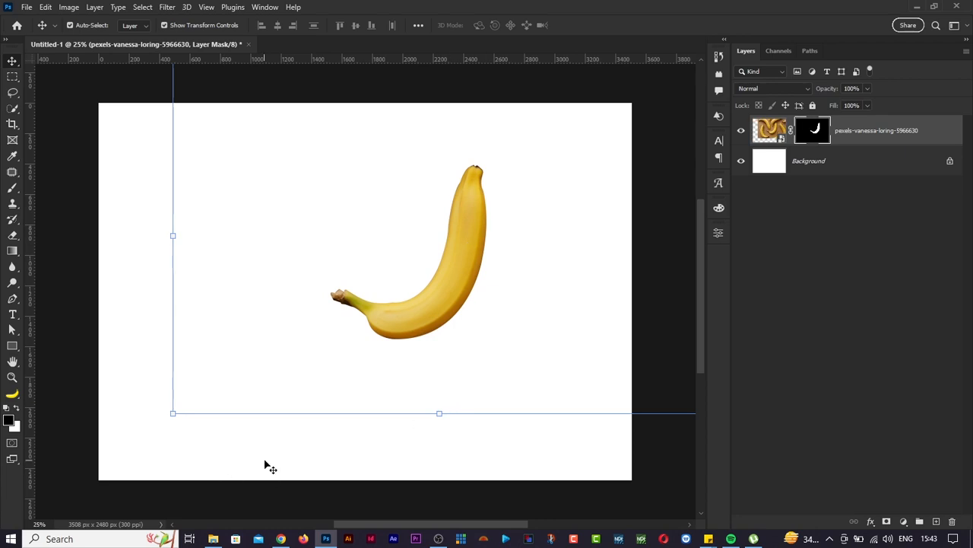
left_click_drag(163, 424, 228, 39)
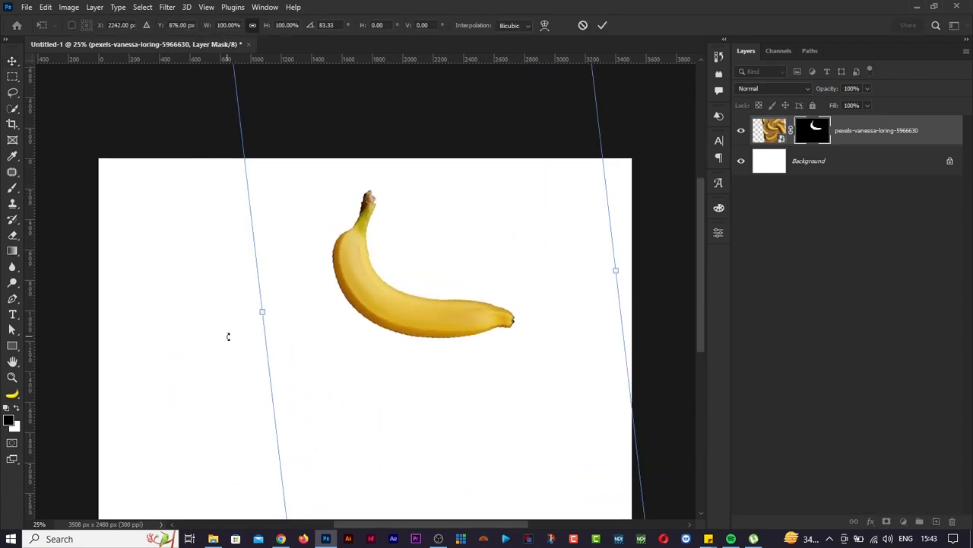
left_click_drag(228, 336, 226, 238)
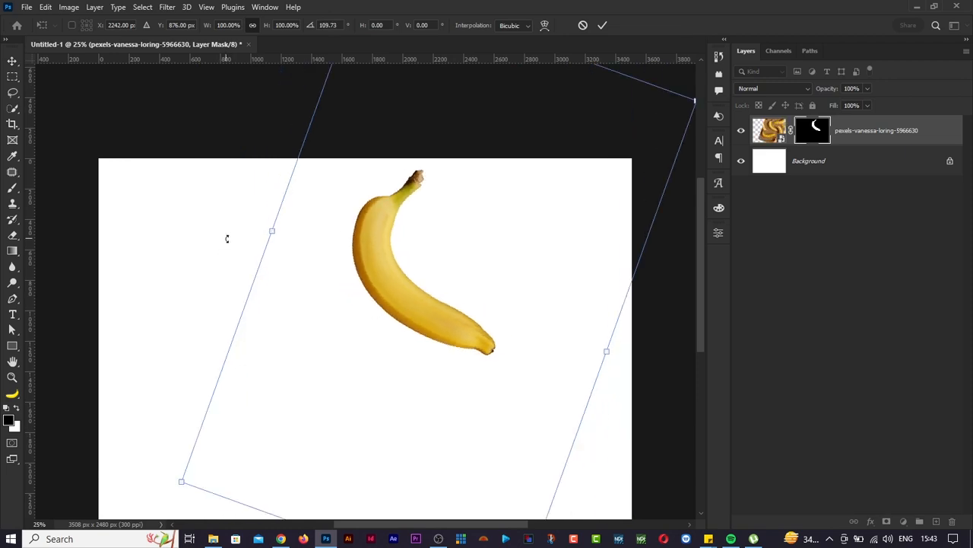
key("ctrl+0")
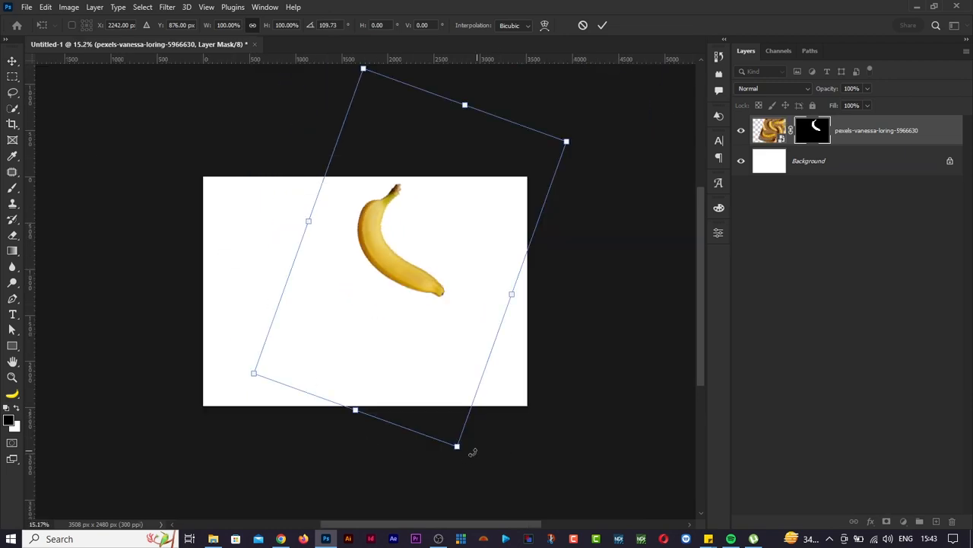
Step: Scale the banana proportionally to about 204.58% and position it along the canvas's left edge with the whole fruit inside
left_click_drag(456, 448, 490, 539)
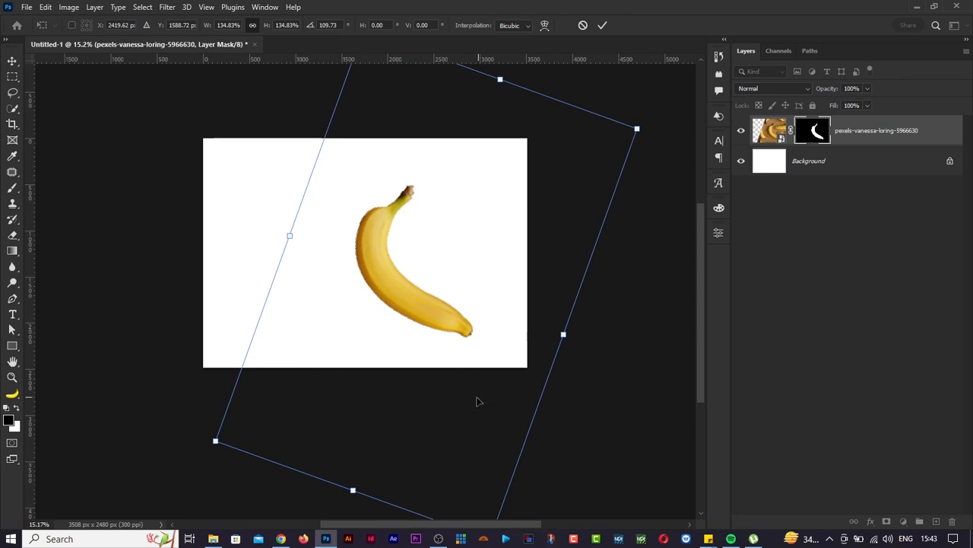
left_click_drag(290, 235, 148, 187)
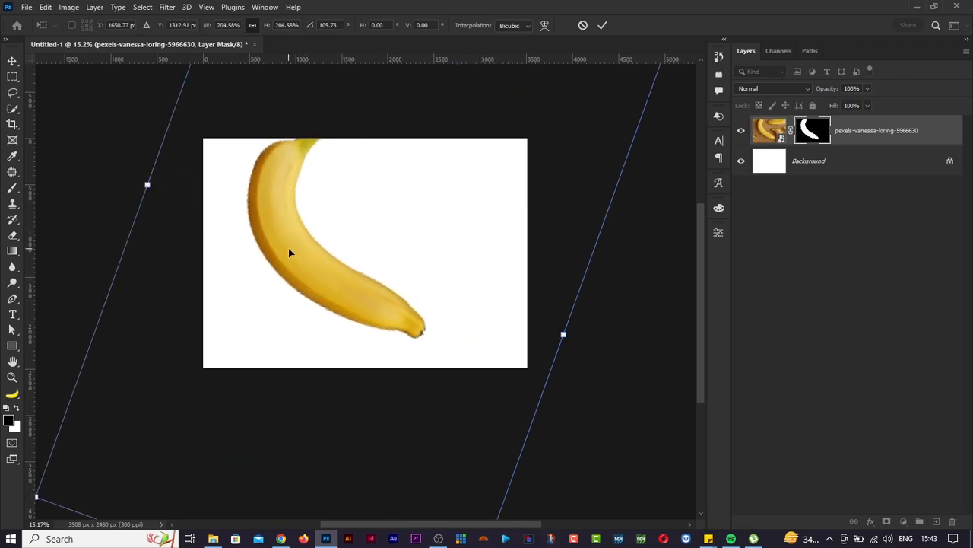
left_click_drag(289, 250, 249, 273)
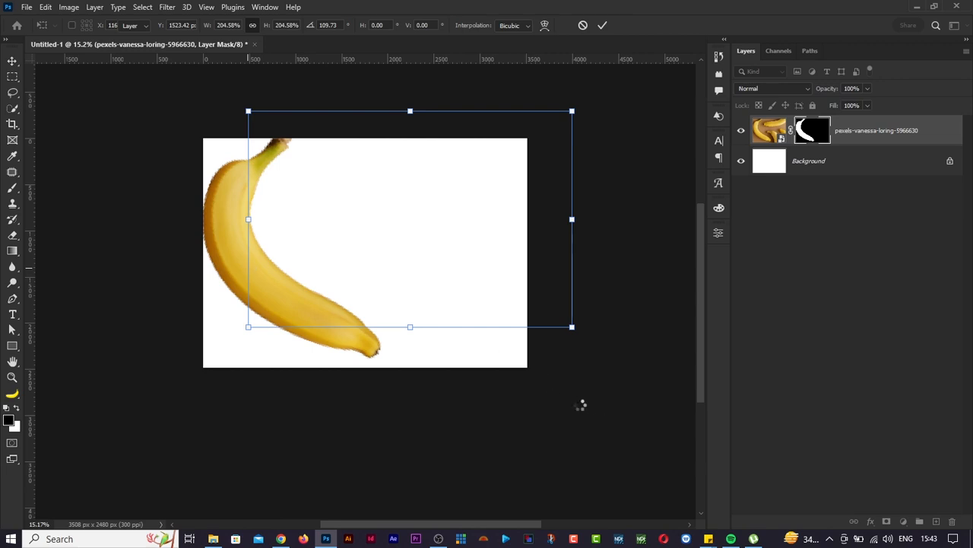
key("Return")
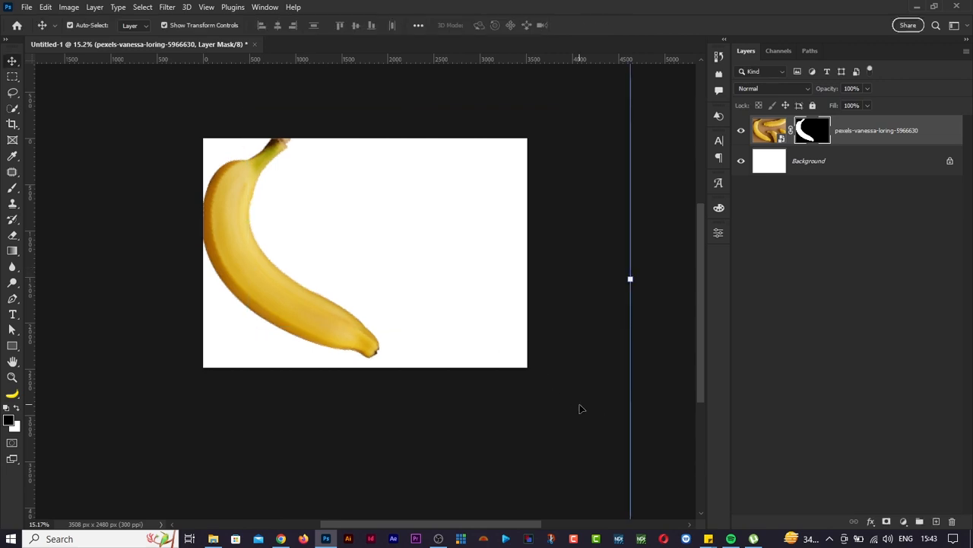
left_click_drag(318, 308, 323, 323)
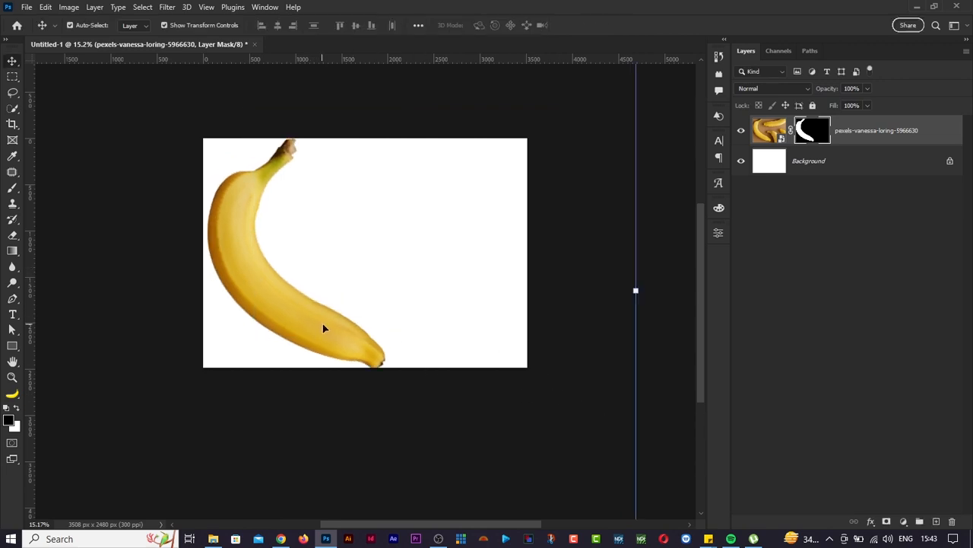
Step: Delete the masked banana photo layer from the document
left_click(421, 297)
key("ctrl+0")
key("ctrl+minus")
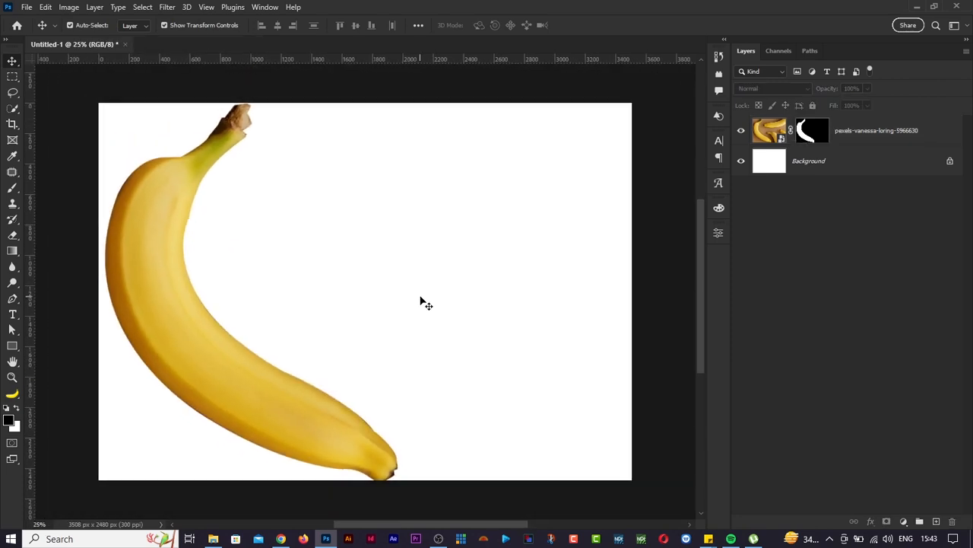
mouse_move(302, 397)
left_mouse_down()
mouse_move(283, 401)
mouse_move(291, 400)
left_mouse_up()
key("Delete")
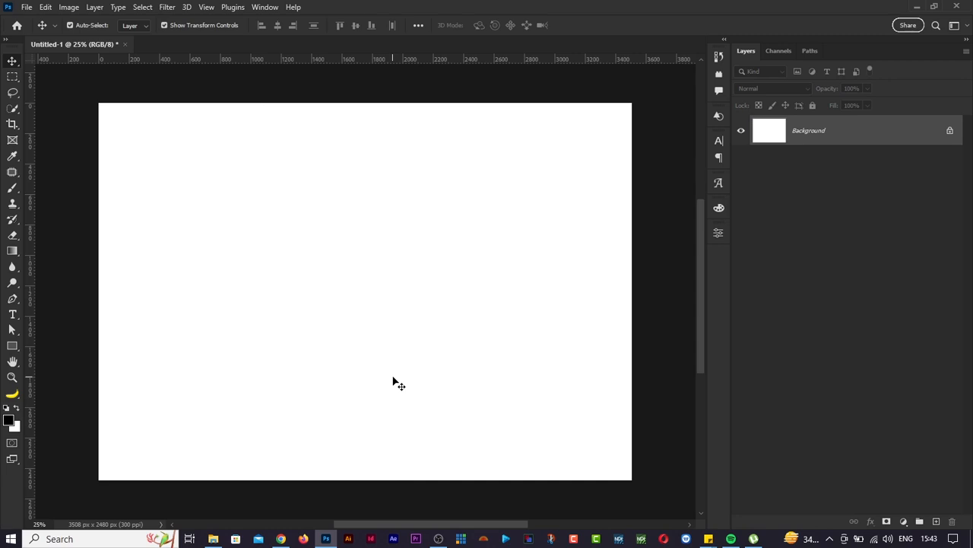
Step: Draw an open Pen tool path with a straight slanted upper edge followed by a curve bulging to the right
key("p")
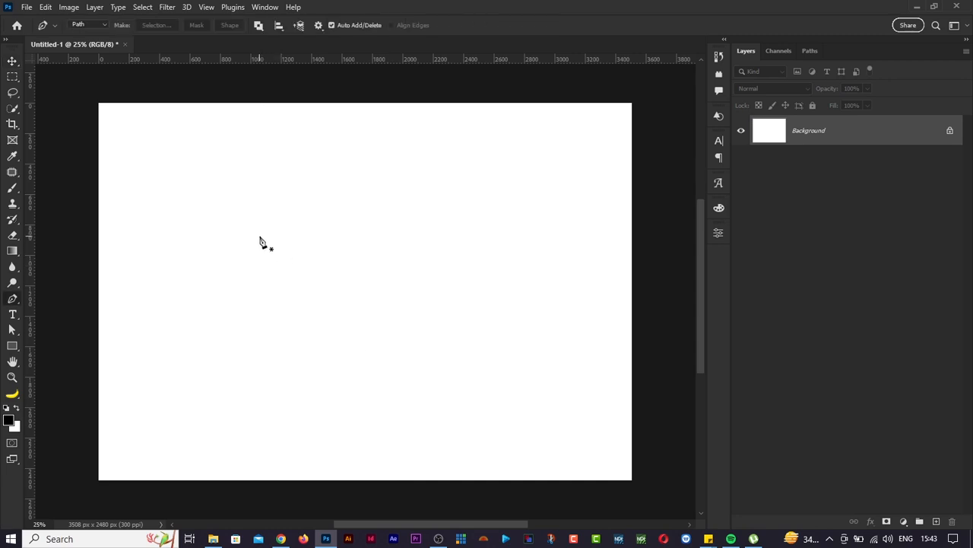
left_click(259, 236)
left_click(423, 174)
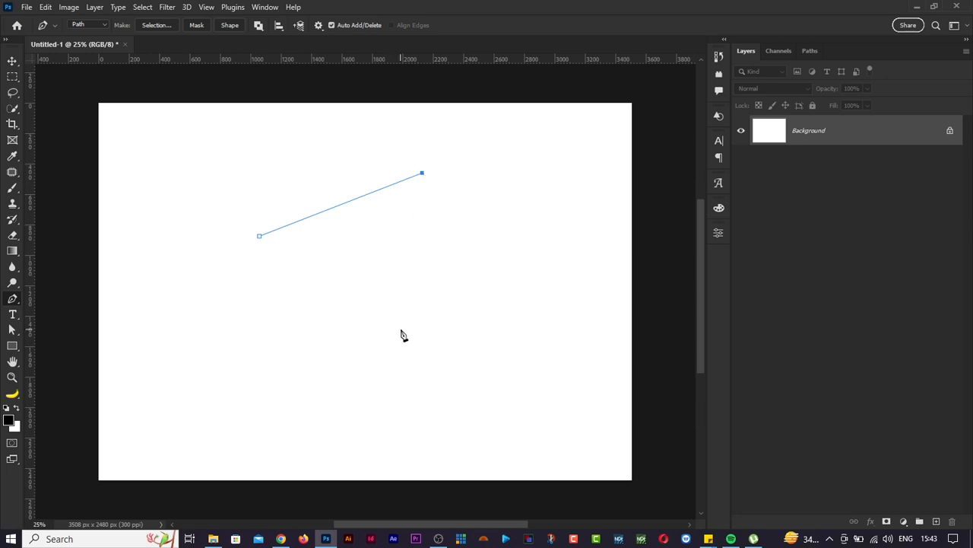
left_click_drag(405, 330, 294, 406)
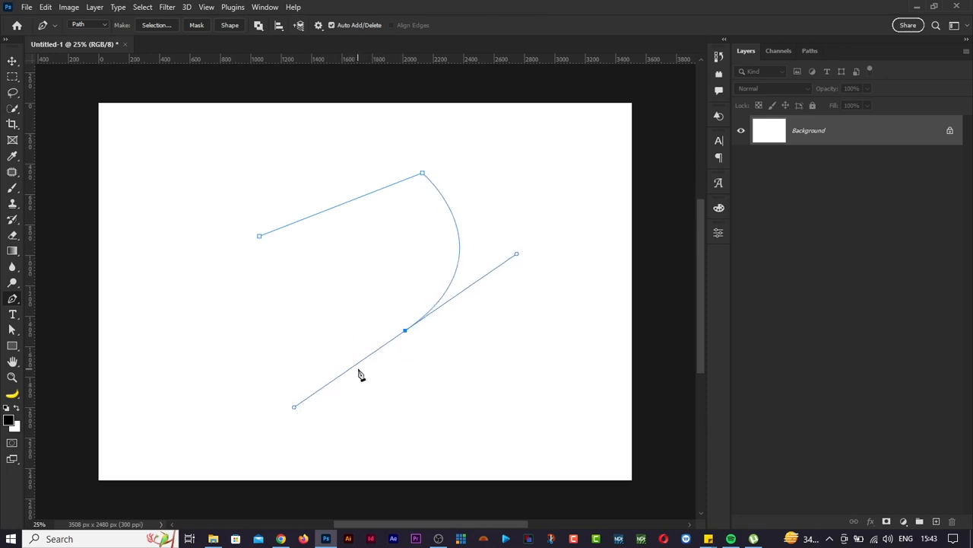
Step: Try continuing the path with the last anchor's outgoing handle kept, then removed for a straight closing segment, and undo both attempts
left_click(264, 281)
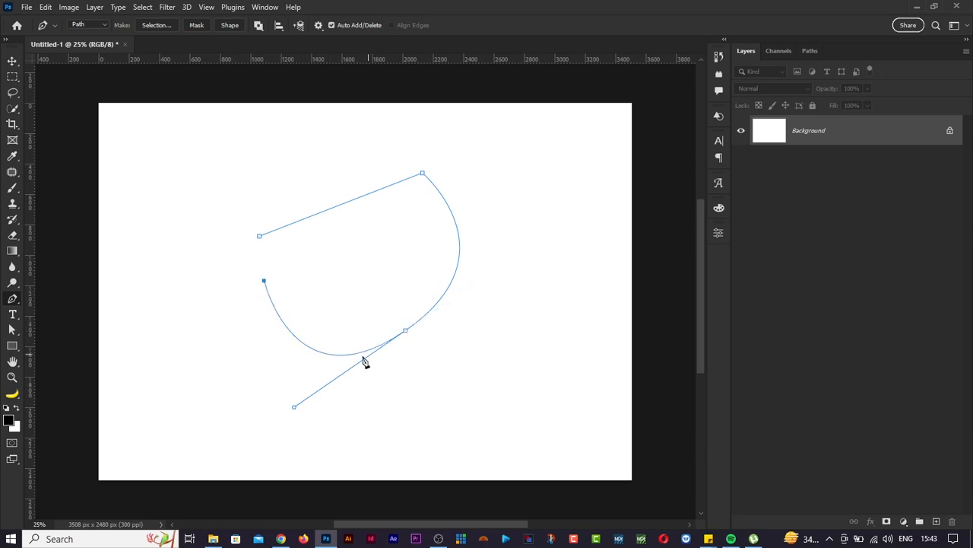
key("ctrl+z")
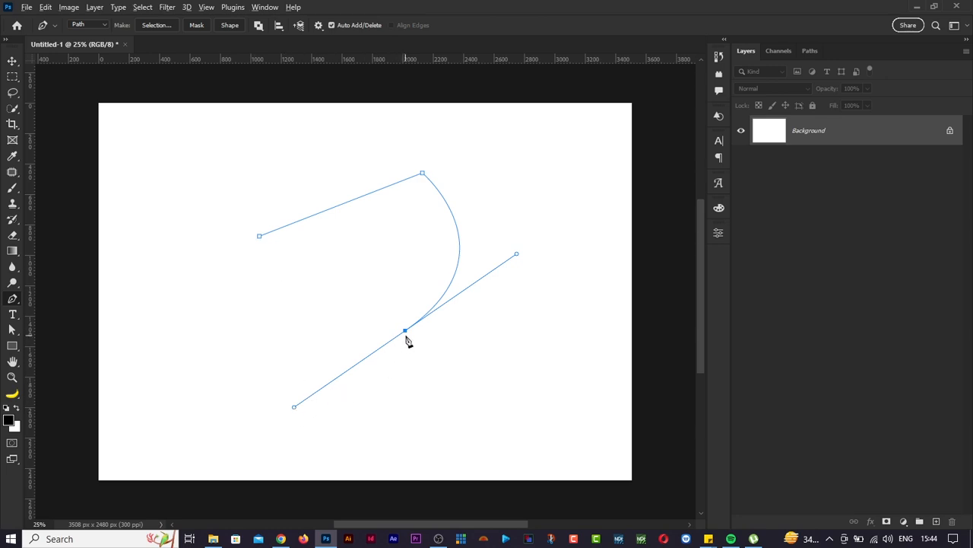
left_click(406, 333)
left_click(261, 238)
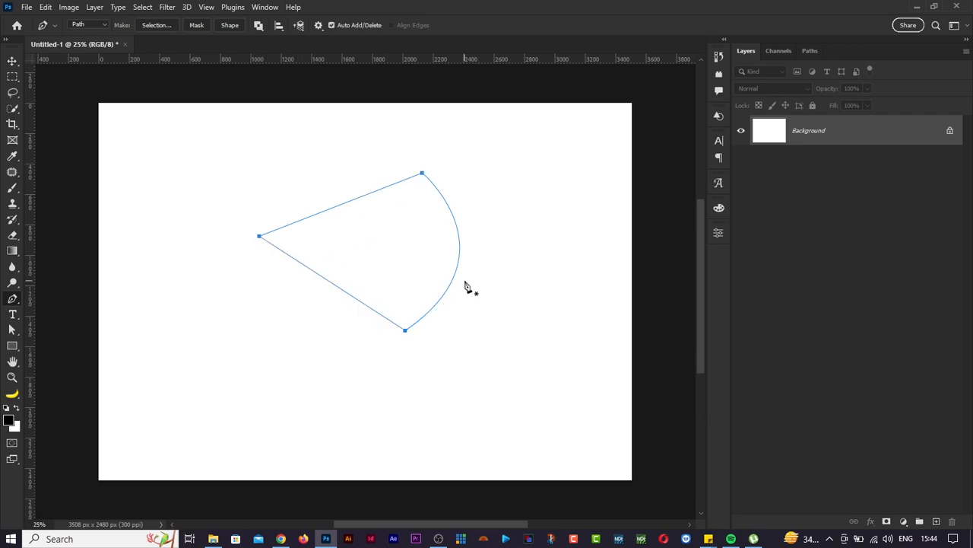
key("ctrl+z")
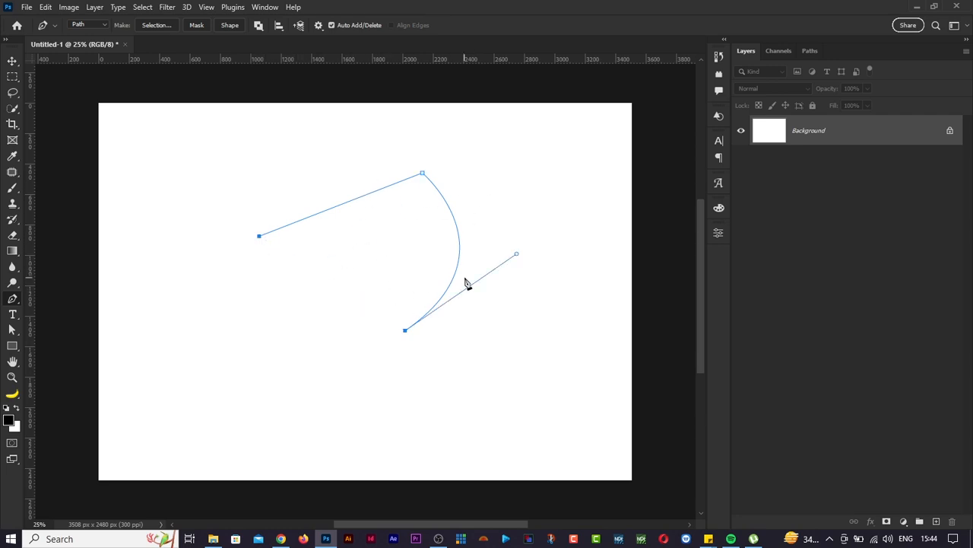
key("ctrl+z")
Step: Try closing the path with a curve and adding an anchor on it, then with a straight segment, and undo back to the open path
left_click(260, 238)
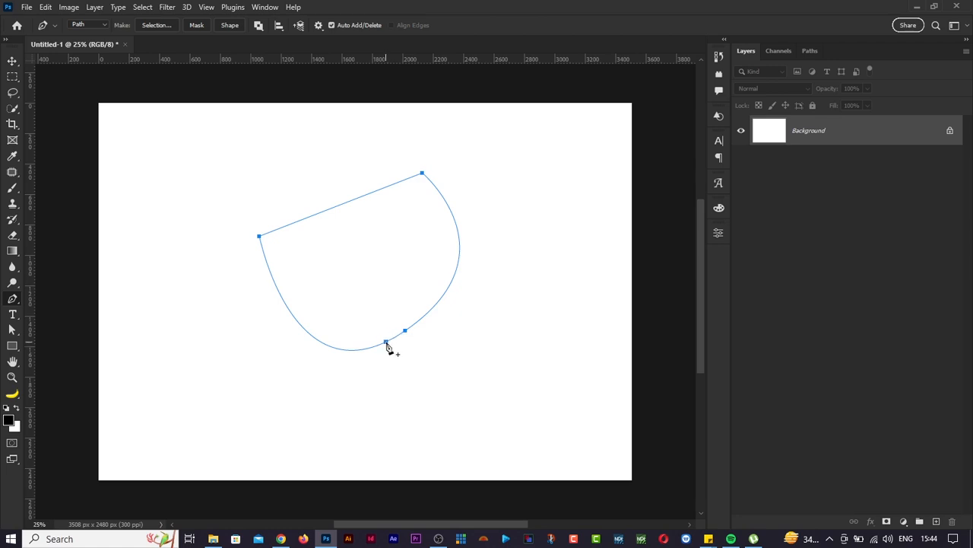
left_click(387, 343)
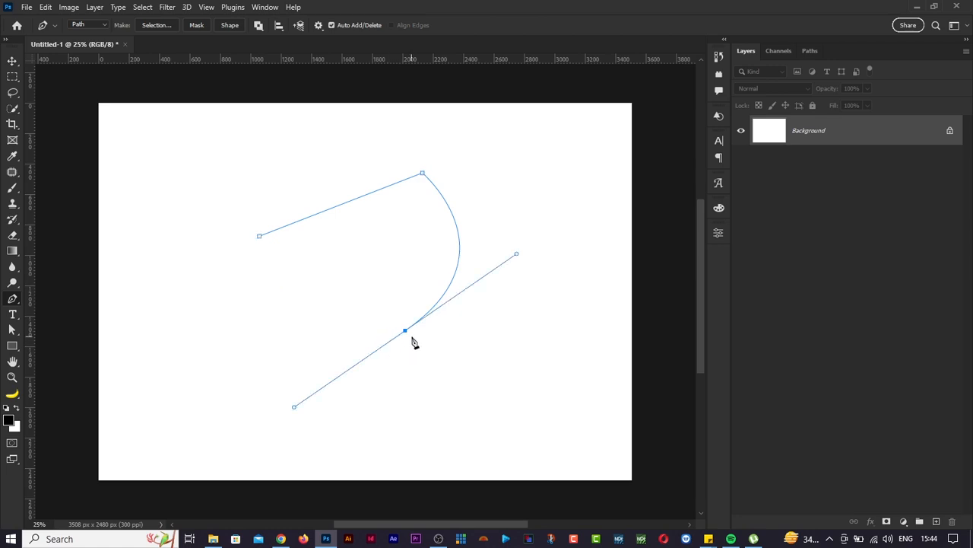
left_click(405, 331, "alt")
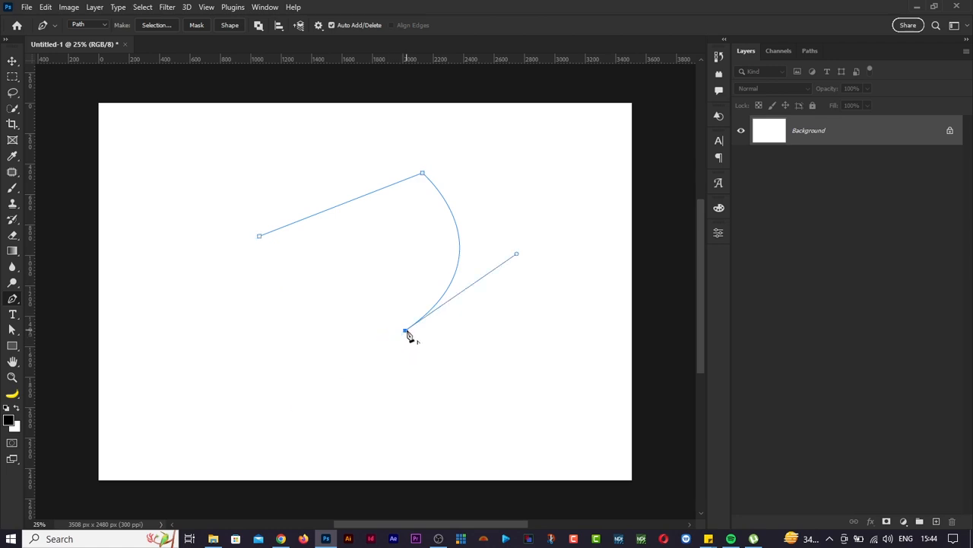
left_click(260, 237)
key("ctrl+z")
key("ctrl+z")
Step: Close the path at its starting anchor, convert the lowest anchor to a corner and pull new curve handles out of it
left_click(261, 237)
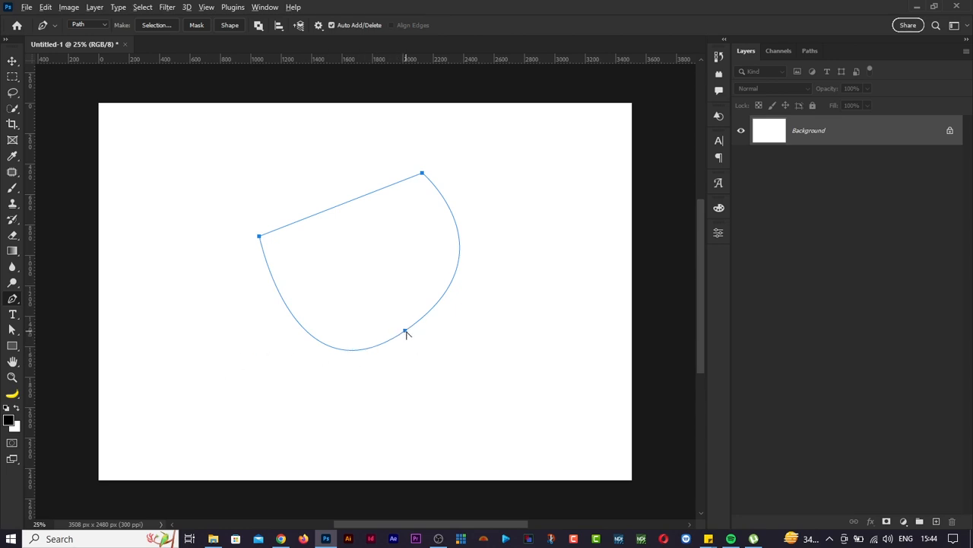
left_click_drag(404, 331, 299, 381)
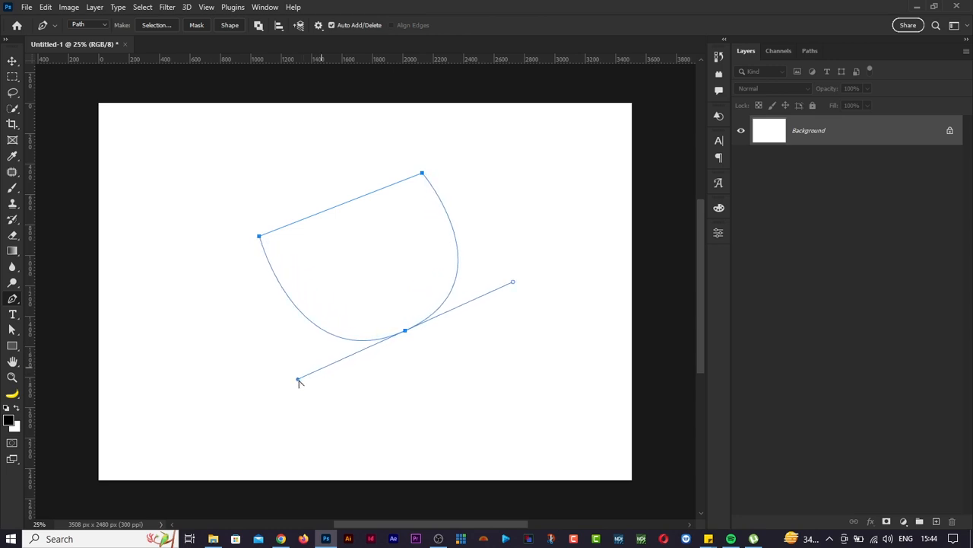
left_click(405, 331, "alt")
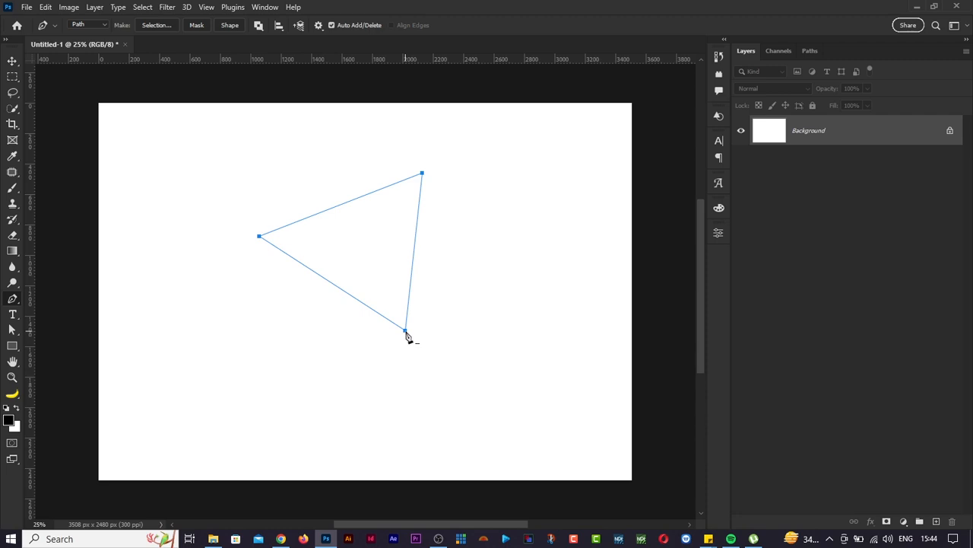
left_click_drag(399, 335, 299, 389)
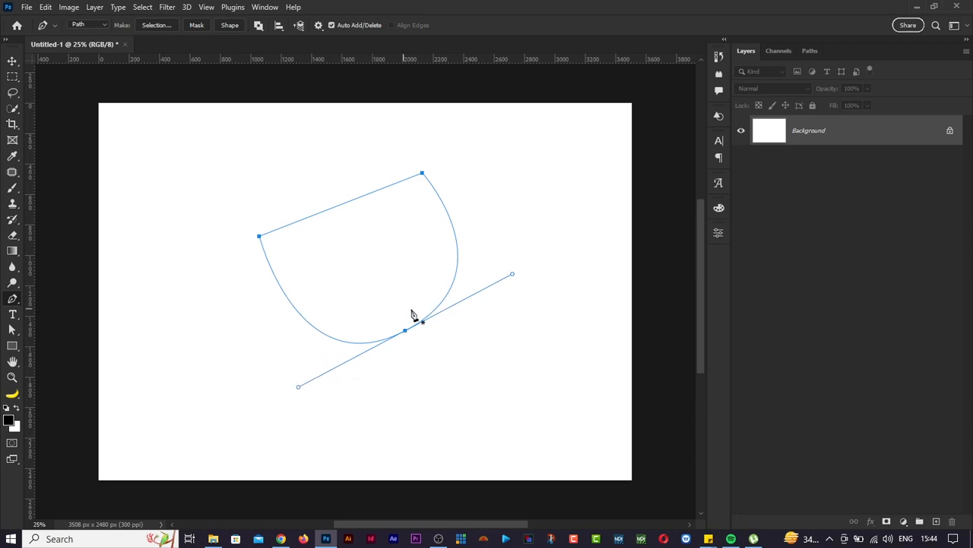
Step: Collapse the lowest anchor's left handle onto the anchor so that the closing segment becomes straight
left_click(393, 336)
mouse_move(298, 388)
left_mouse_down()
mouse_move(405, 332)
mouse_move(337, 391)
mouse_move(279, 417)
mouse_move(315, 397)
mouse_move(307, 381)
mouse_move(333, 393)
mouse_move(282, 337)
mouse_move(385, 412)
mouse_move(297, 359)
mouse_move(298, 386)
mouse_move(291, 378)
left_mouse_up()
key("ctrl+z")
left_click_drag(298, 387, 419, 385)
key("ctrl+z")
left_click_drag(297, 388, 405, 333)
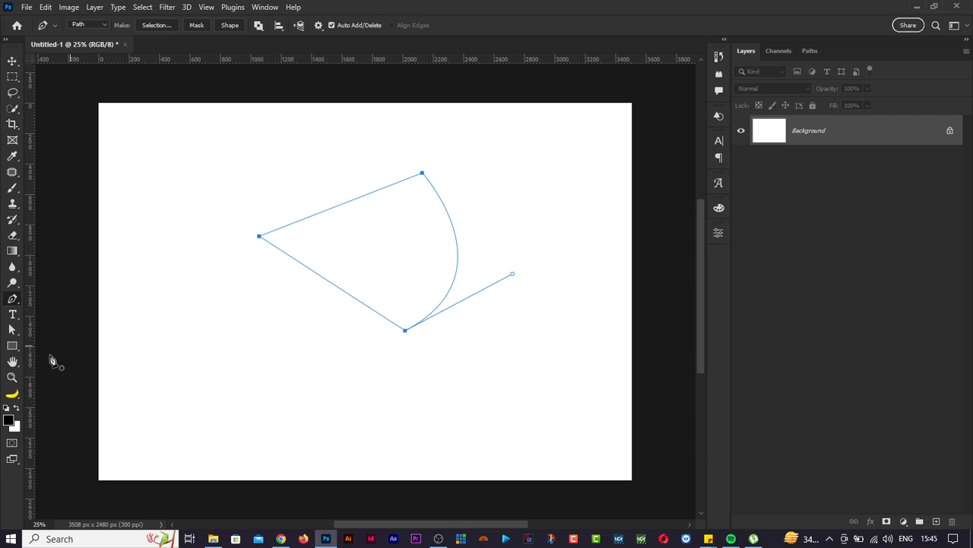
Step: Enlarge the path with the Direct Selection tool by extending the curve handle and moving anchors, taking the left one beyond the canvas's lower-left corner
left_click_drag(15, 341, 108, 333)
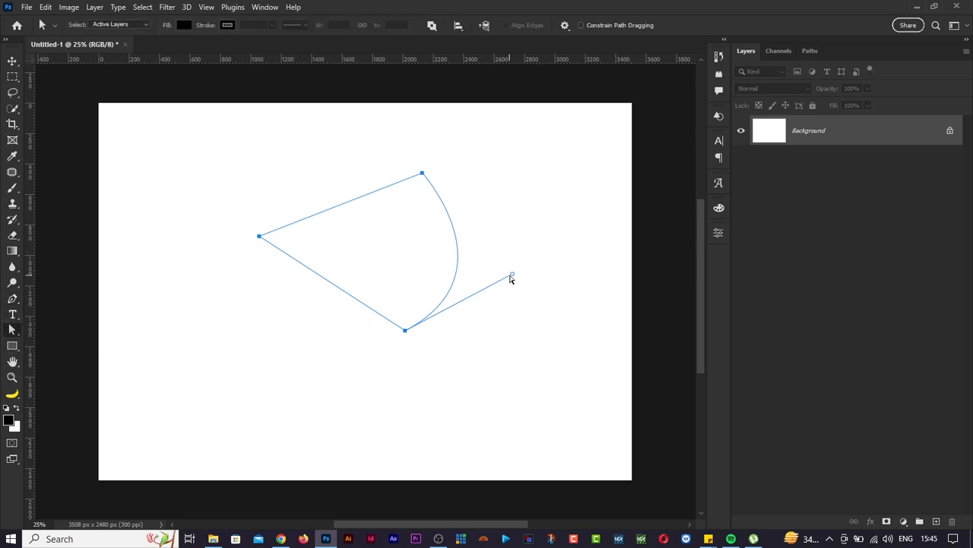
left_click_drag(512, 275, 542, 262)
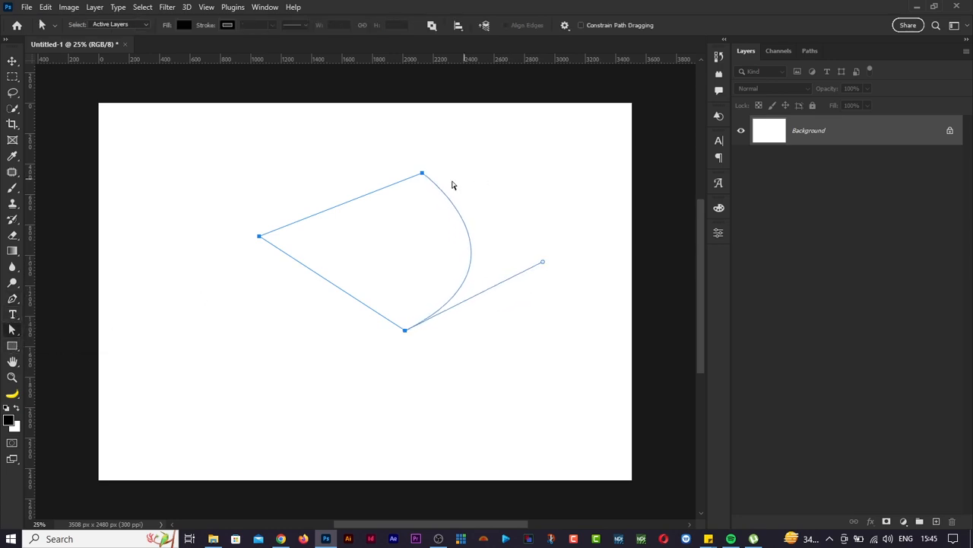
left_click_drag(423, 176, 372, 150)
left_click_drag(249, 252, 11, 537)
left_click_drag(536, 209, 609, 266)
scroll(546, 218, "up", 3)
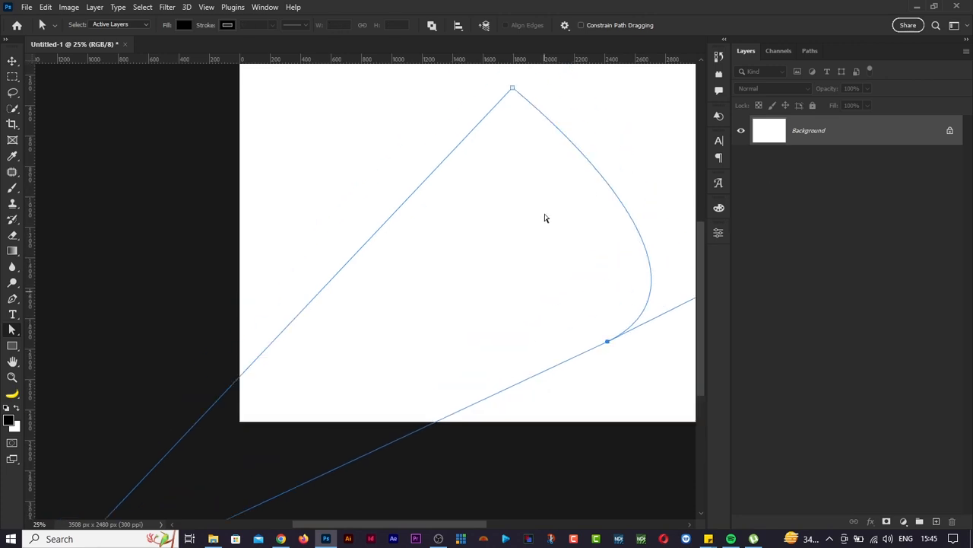
scroll(546, 217, "right", 4)
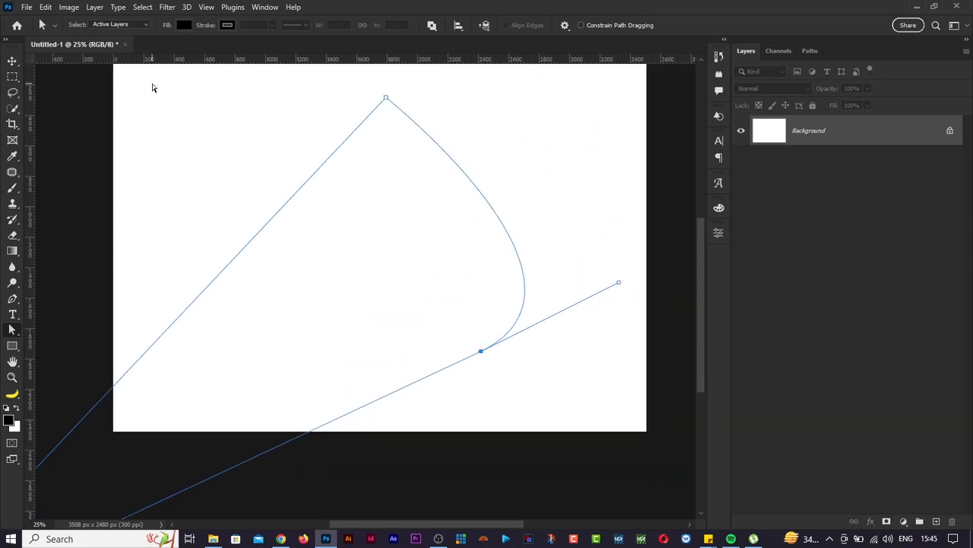
Step: Convert the path into a filled shape layer and move the shape down toward the canvas's lower-left corner
key("p")
left_click(235, 28)
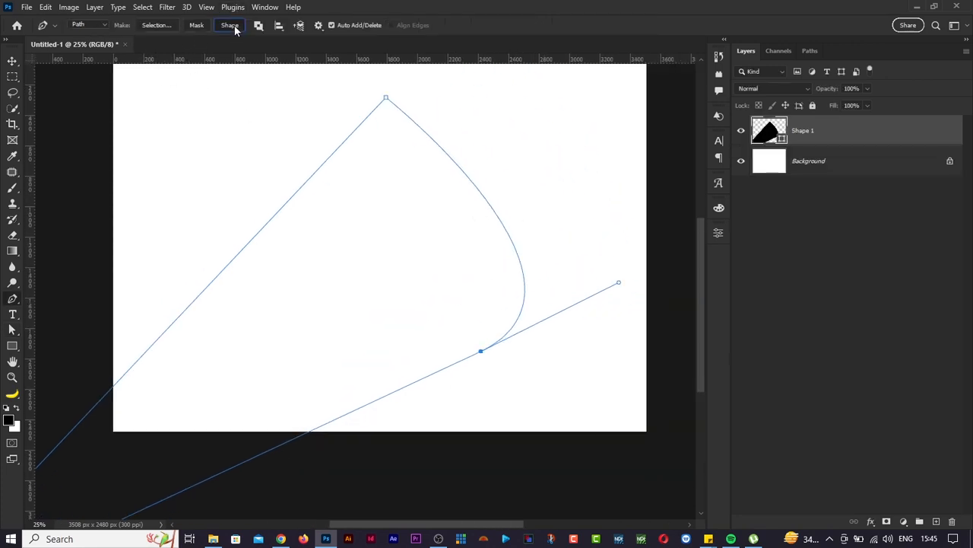
key("v")
left_click_drag(414, 269, 304, 336)
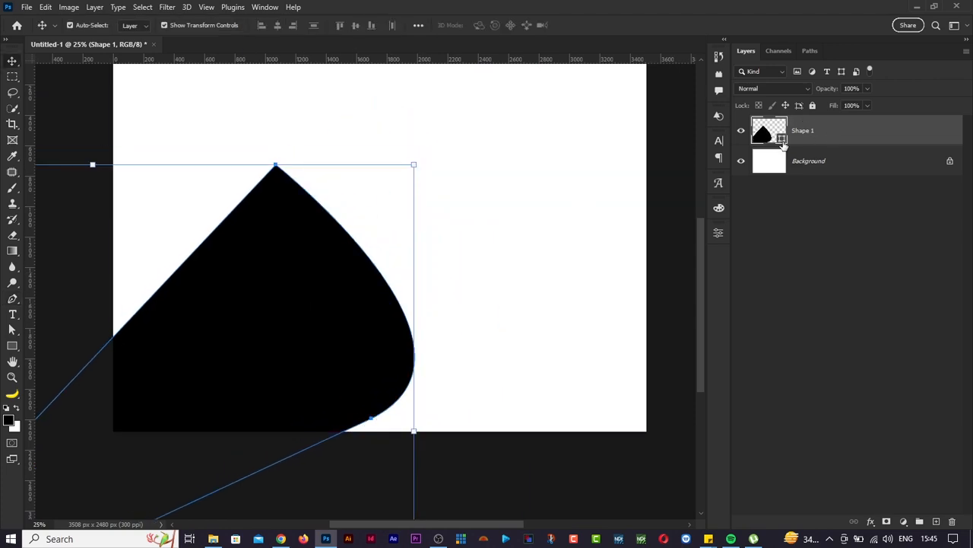
Step: Recolour the shape layer to pure red (ff0000) and move the shape slightly up the canvas
double_click(784, 145)
left_click_drag(695, 141, 749, 79)
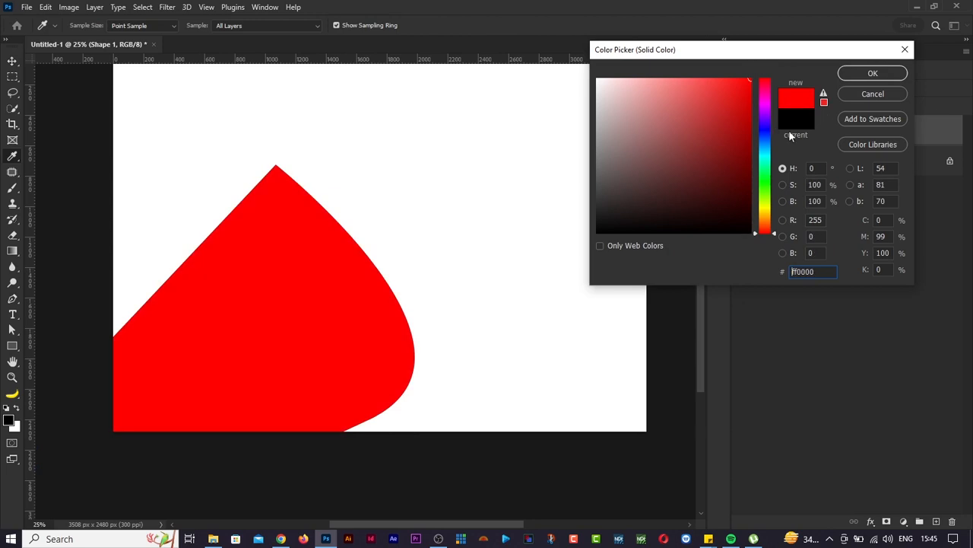
left_click(865, 75)
left_click(676, 266)
key("ctrl+0")
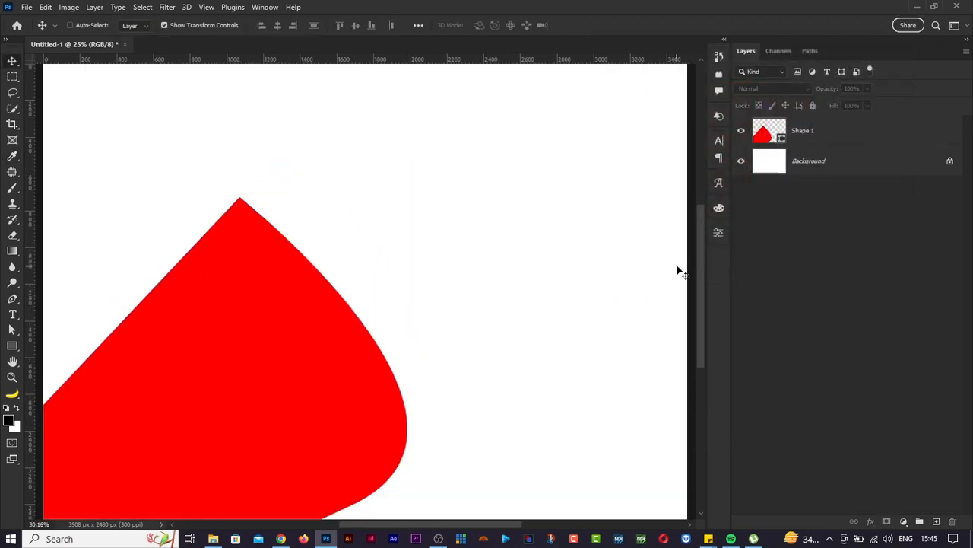
key("ctrl+minus")
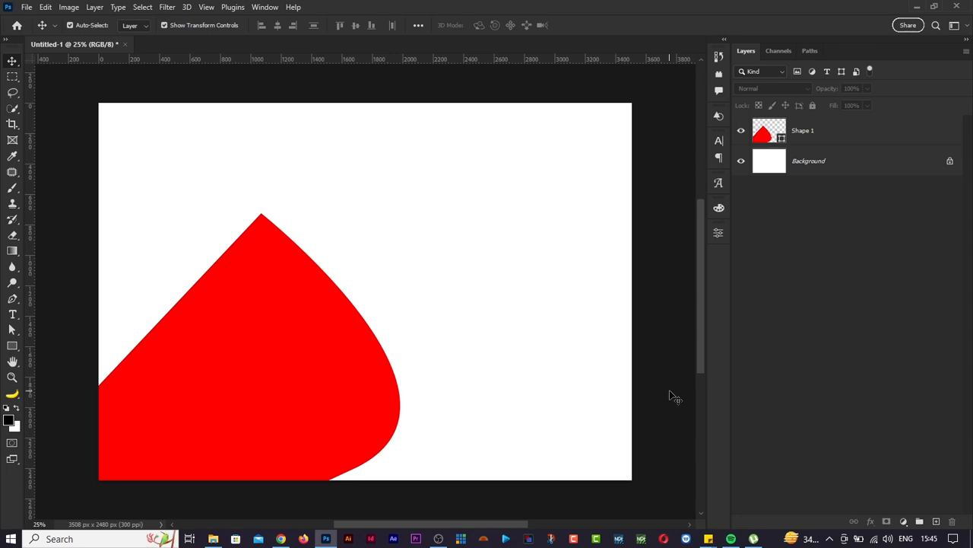
mouse_move(700, 312)
left_mouse_down()
mouse_move(702, 299)
mouse_move(703, 321)
left_mouse_up()
left_click_drag(321, 395, 323, 378)
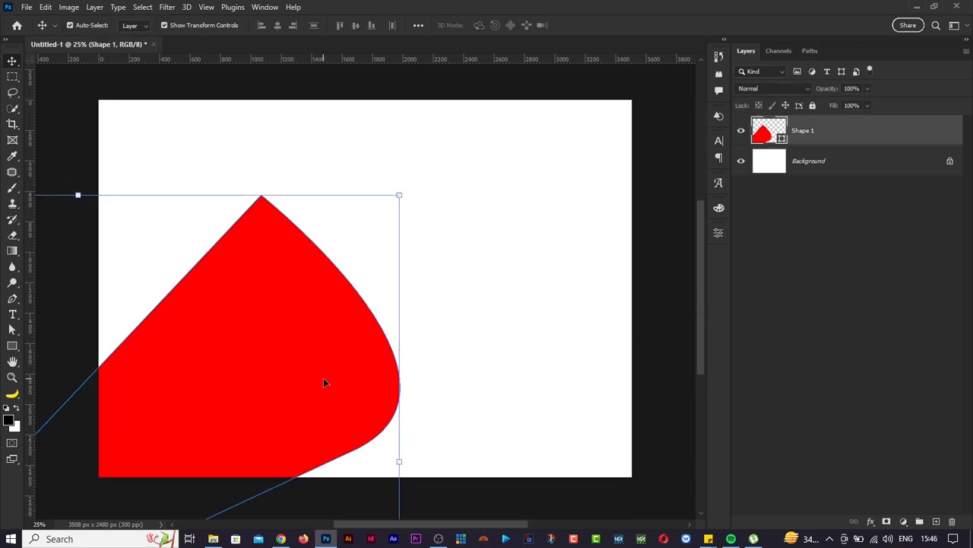
Step: Switch to the pictures folder in File Explorer and view the photo 20220611_161415.jpg, closing the viewer when done
key("alt+Tab")
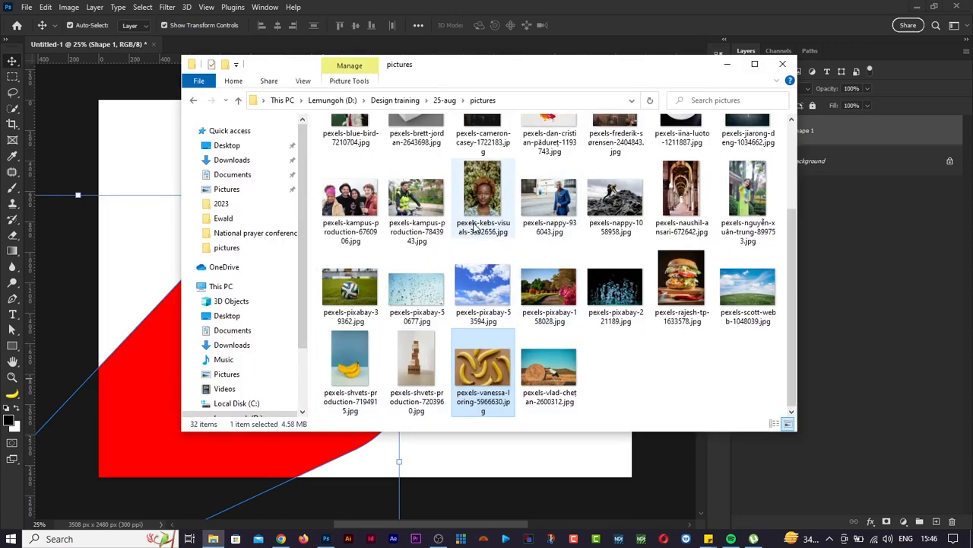
scroll(474, 227, "up", 2)
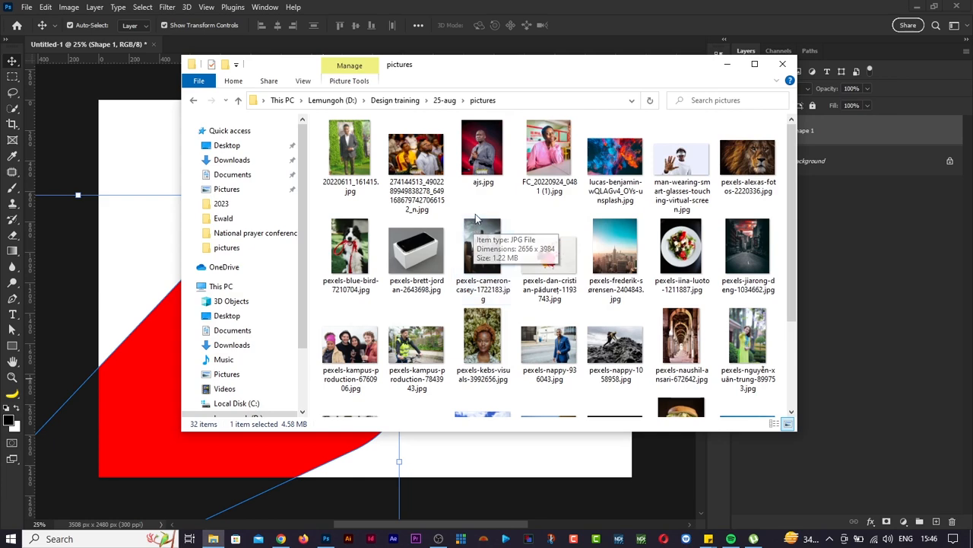
left_click(350, 162)
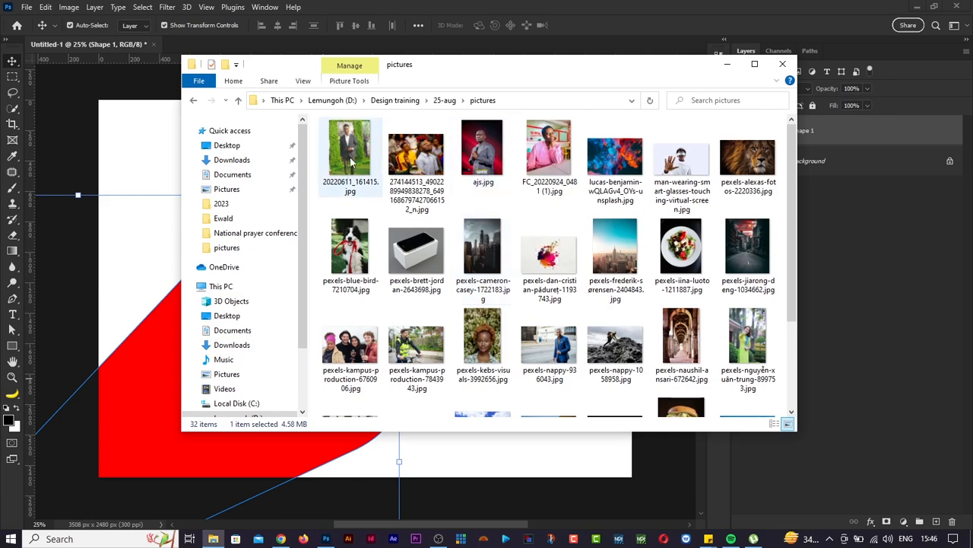
double_click(349, 160)
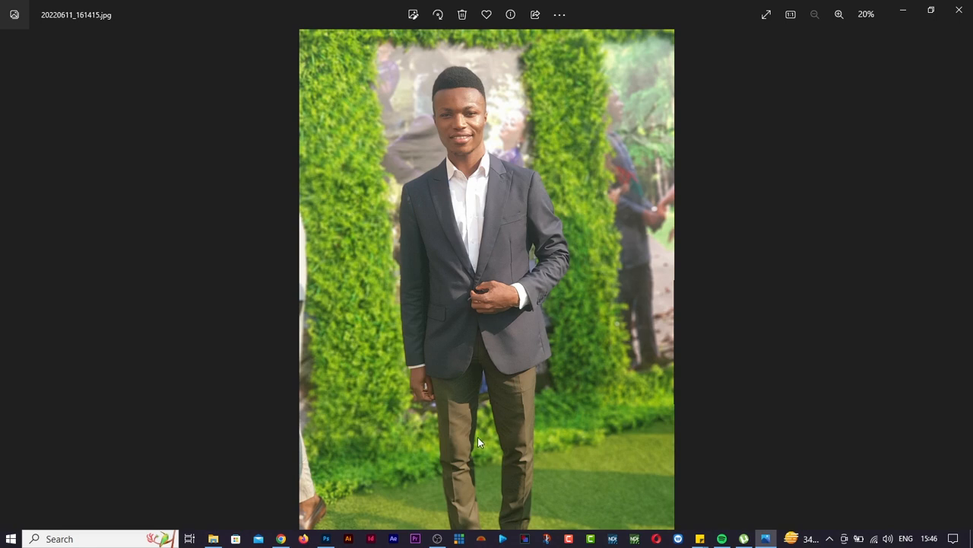
left_click(959, 11)
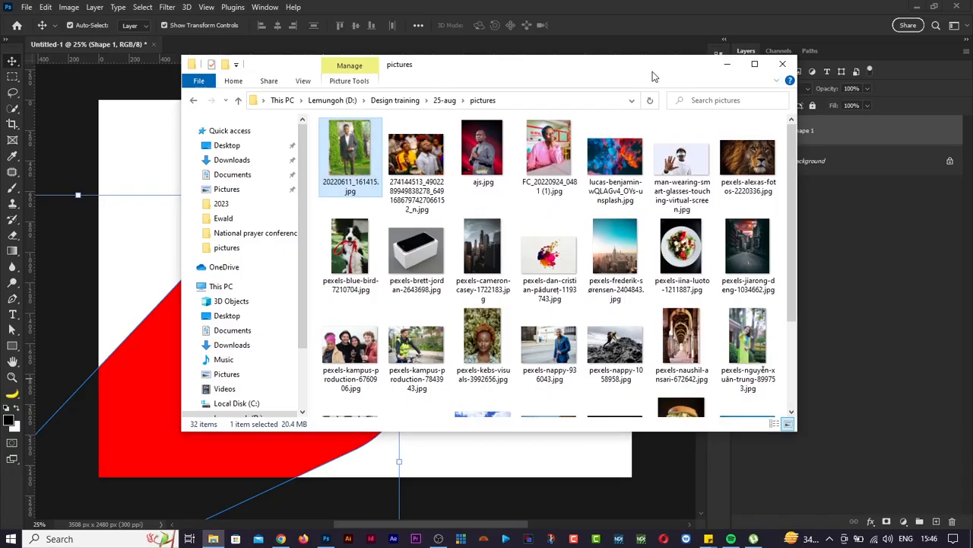
Step: Place the dark city street photo with the red sunset sky from the pictures folder onto the Photoshop canvas at its default size
left_click_drag(653, 76, 536, 97)
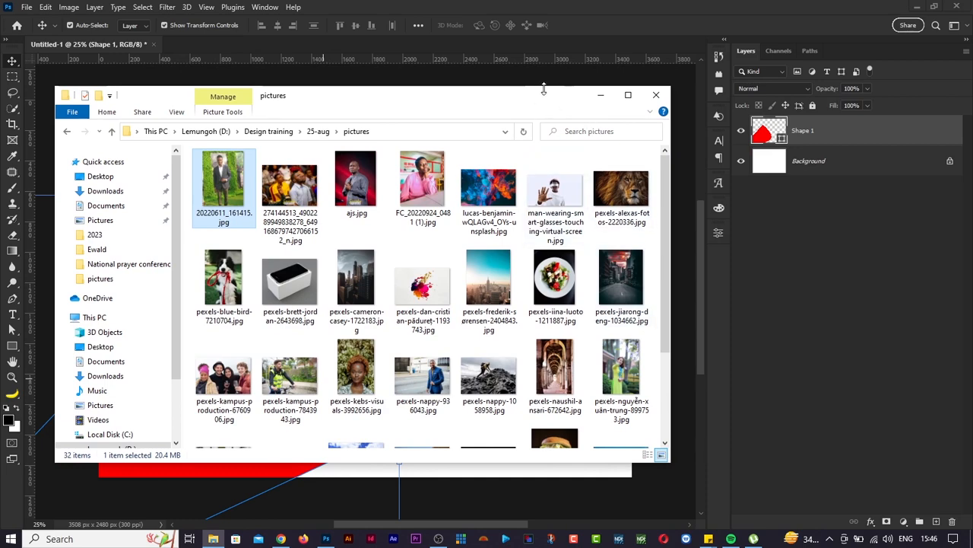
left_click_drag(530, 98, 826, 65)
left_click_drag(916, 245, 286, 289)
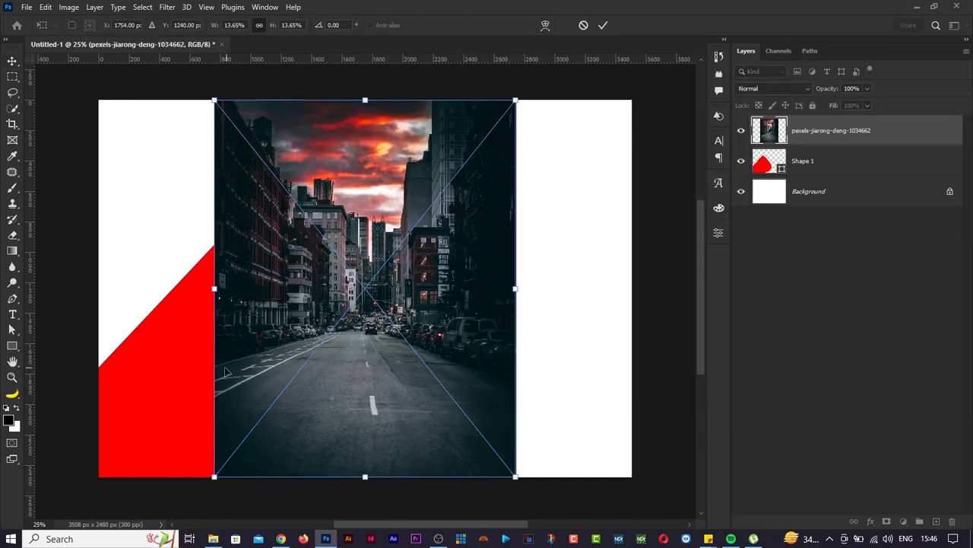
key("Return")
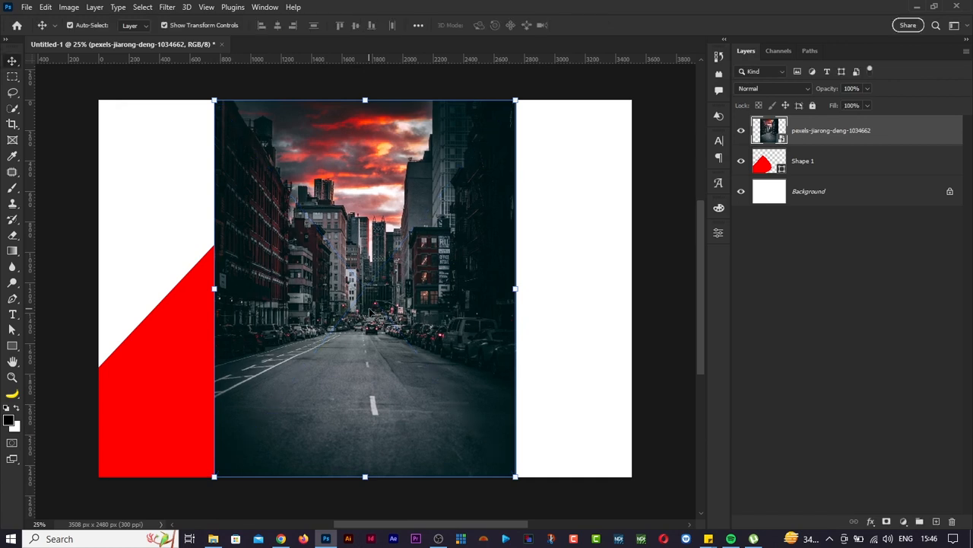
Step: Trace a closed Pen path along the road's edges and horizon, running just outside the photo's sides and below the canvas
key("p")
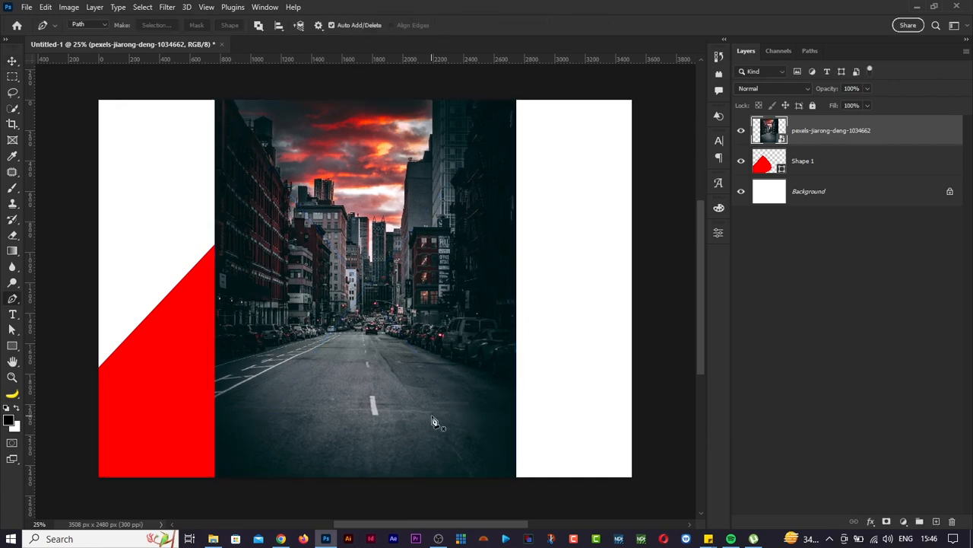
left_click(211, 367)
left_click(331, 330)
left_click(528, 391)
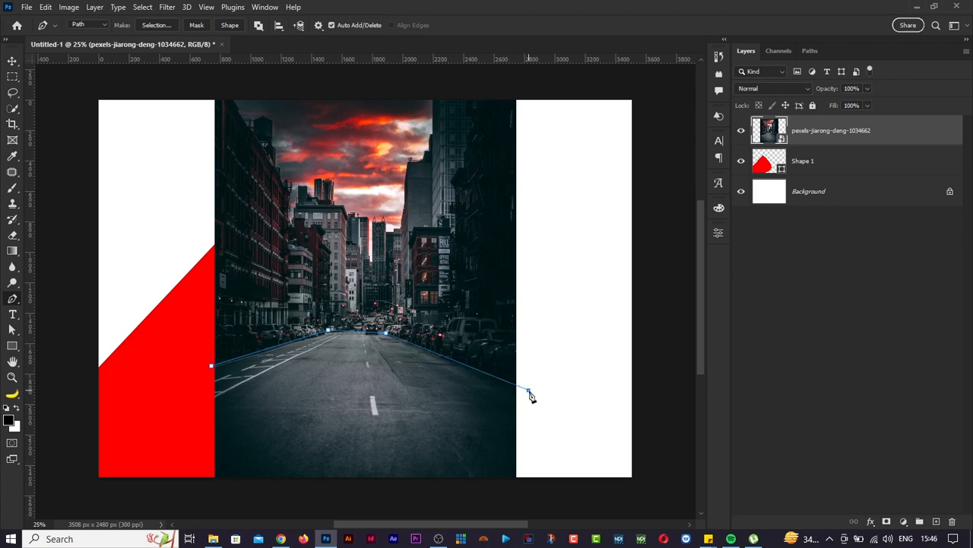
left_click(525, 484)
left_click(188, 498)
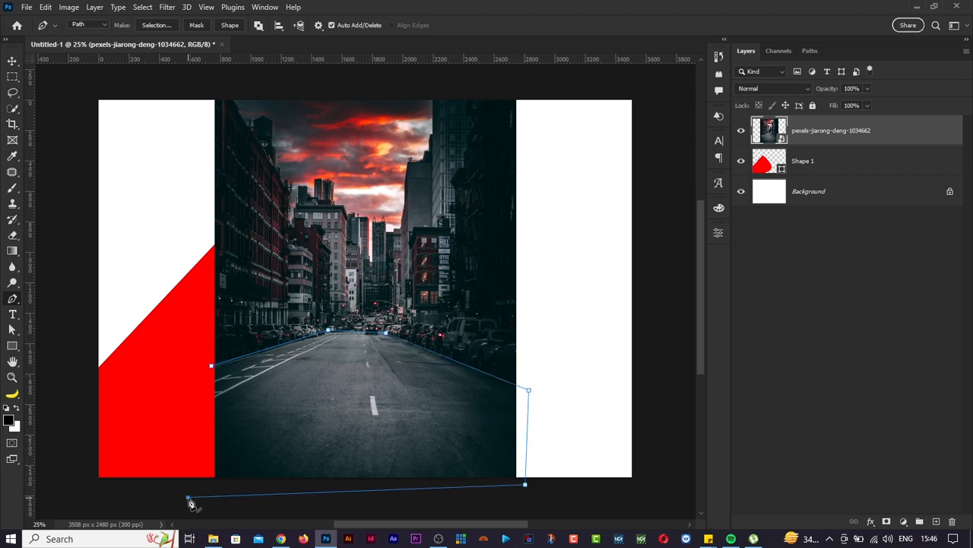
left_click(210, 368)
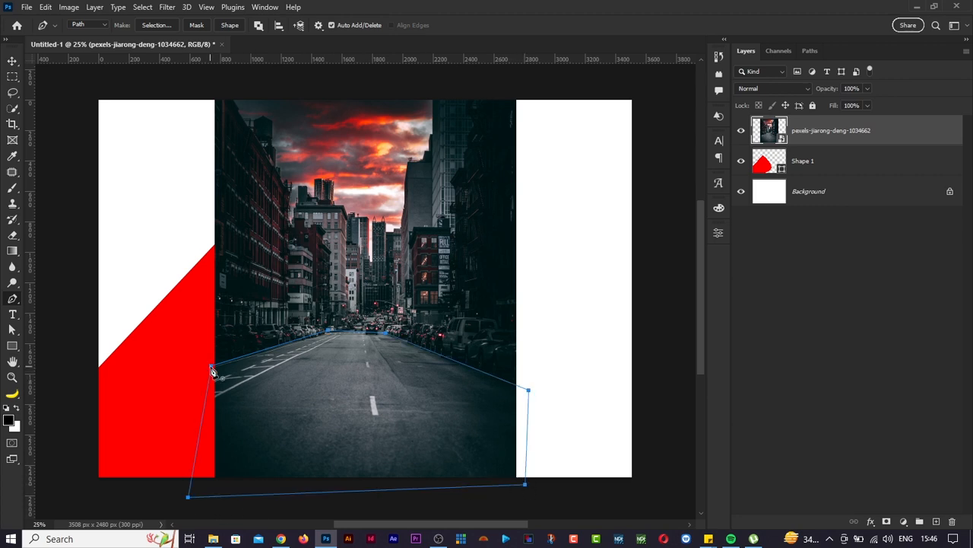
Step: Convert the road path into a new selection and use it as a layer mask on the street photo
left_click(157, 25)
left_click(330, 135)
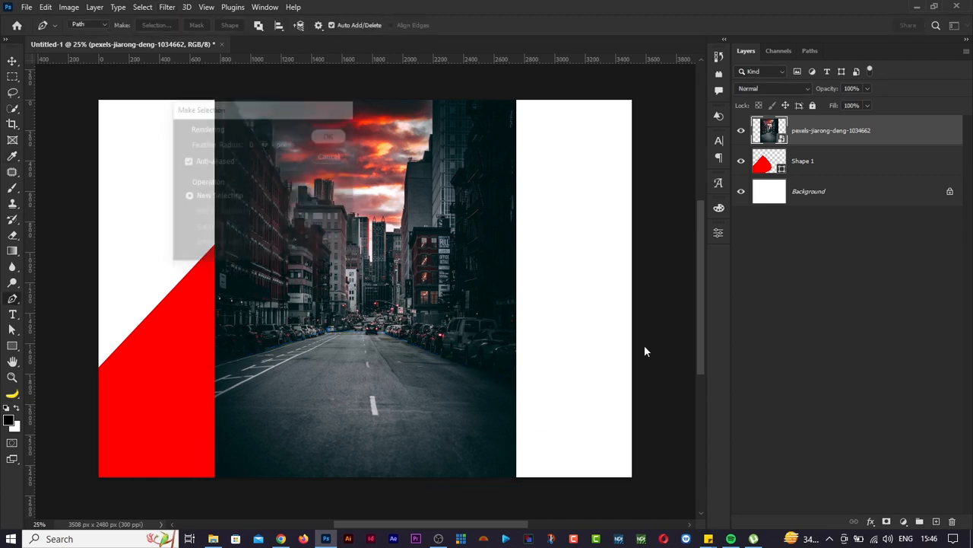
left_click(886, 522)
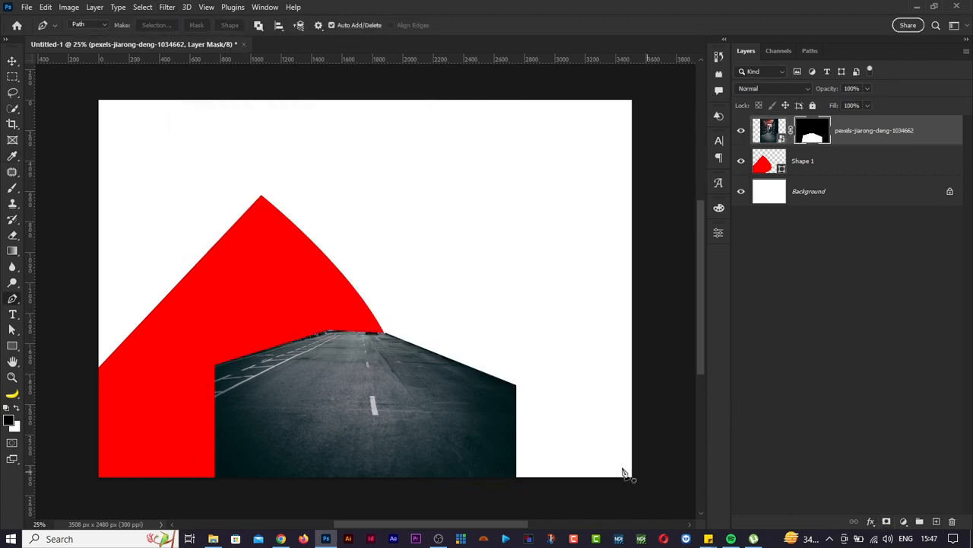
Step: Scale the masked road to about 206% and position it so that it spans the full width of the canvas's lower part
key("v")
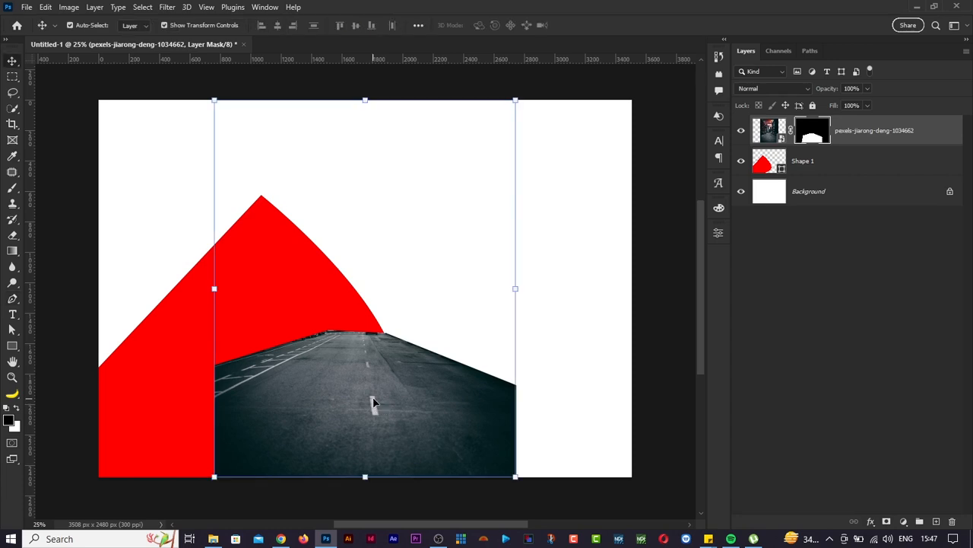
scroll(364, 472, "down", 3)
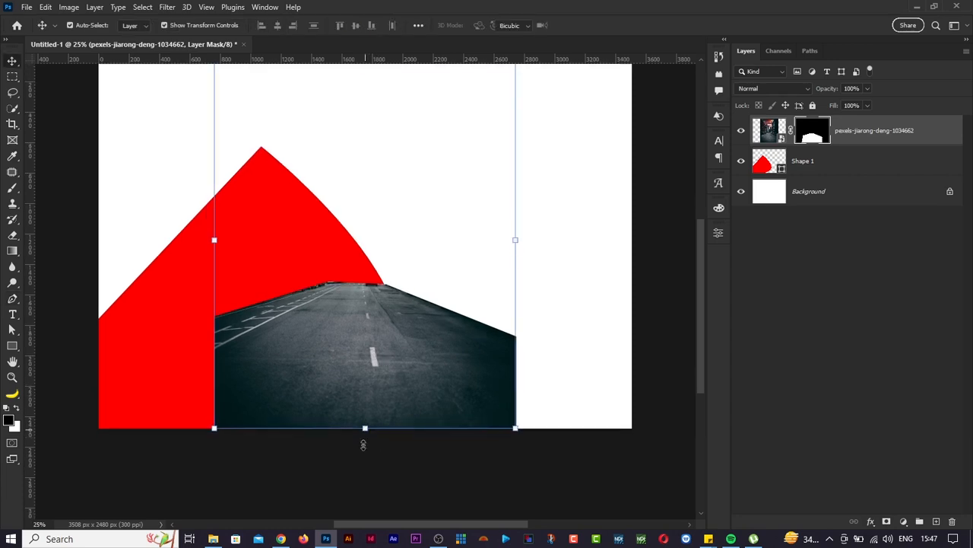
left_click_drag(365, 418, 363, 532)
left_click_drag(376, 389, 373, 258)
left_click_drag(363, 402, 365, 517)
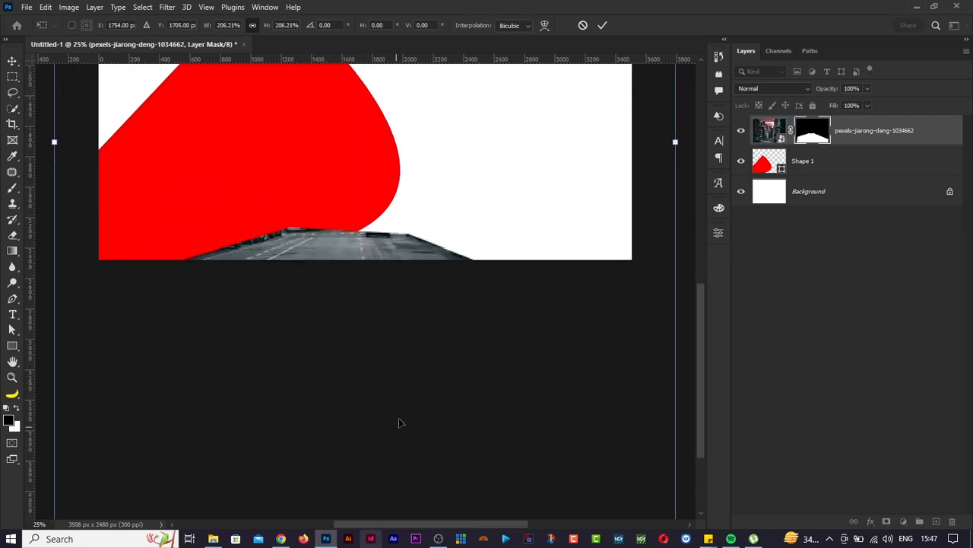
left_click_drag(398, 423, 445, 295)
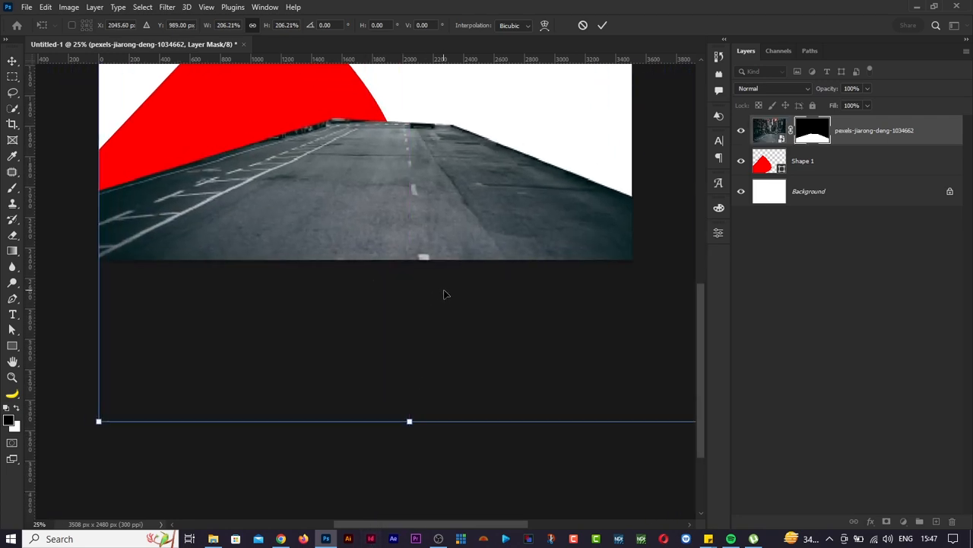
key("Return")
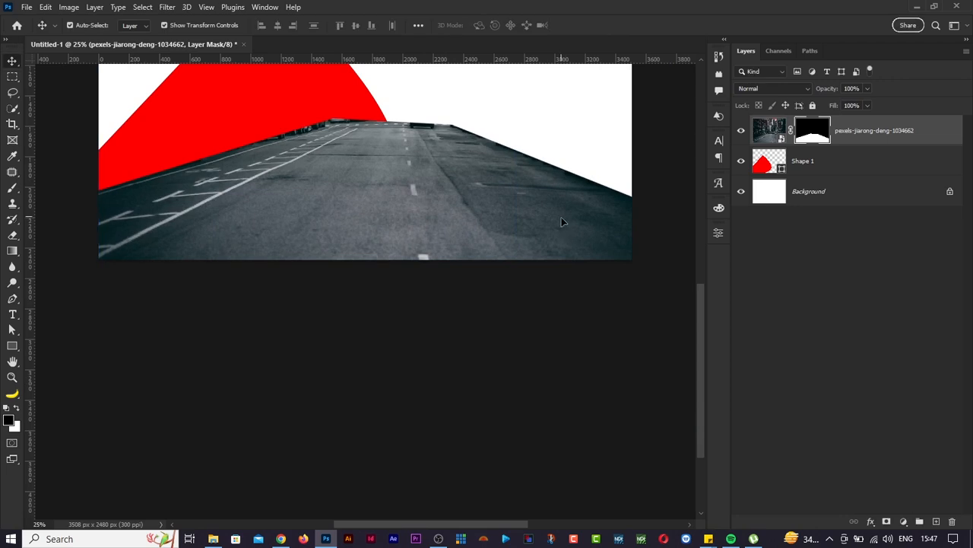
Step: Move the red shape up and left so that its curved side rises behind the road at the canvas's left edge
scroll(561, 217, "down", 2)
scroll(561, 217, "down", 1)
left_click_drag(299, 317, 238, 287)
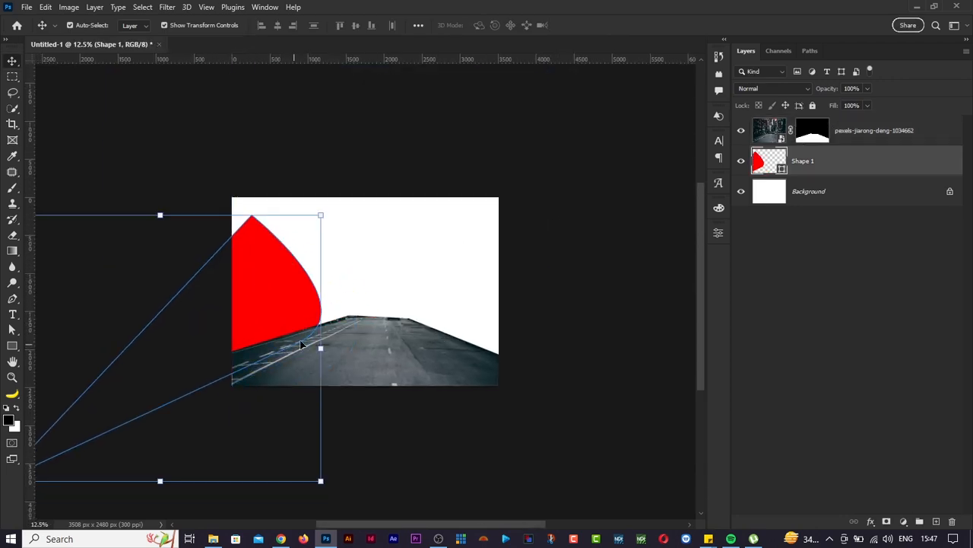
Step: Select both the masked road and the red shape on the canvas and delete them, keeping only the Background layer
key("alt+Tab")
key("alt+Tab")
left_click_drag(228, 169, 467, 499)
Step: Reopen the photo 20220611_161415.jpg from the pictures folder for viewing, close it and move the folder window over the canvas
key("alt+Tab")
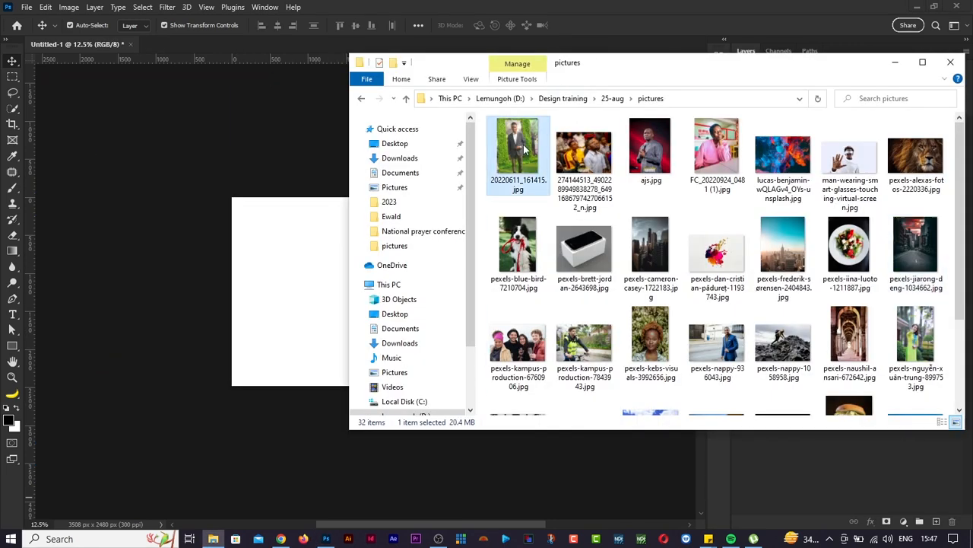
double_click(524, 150)
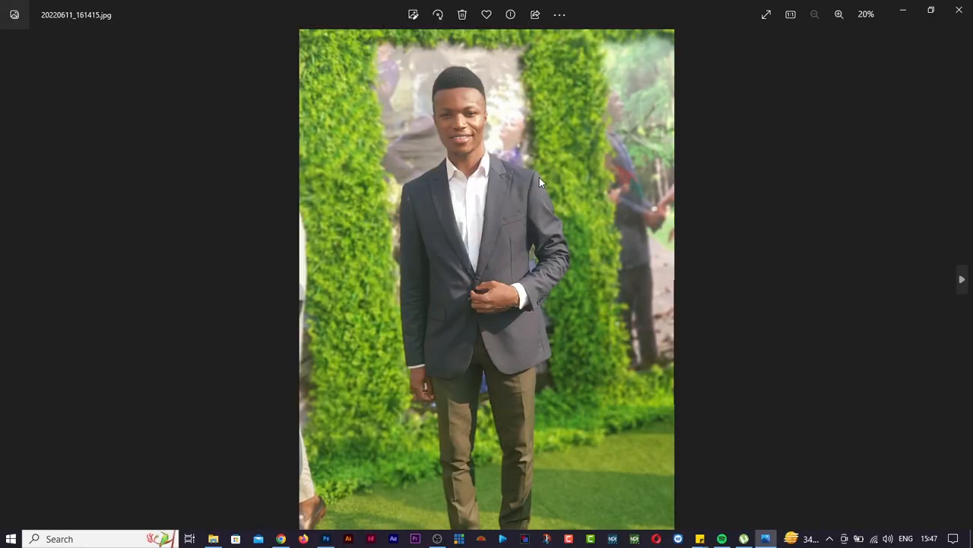
left_click(958, 14)
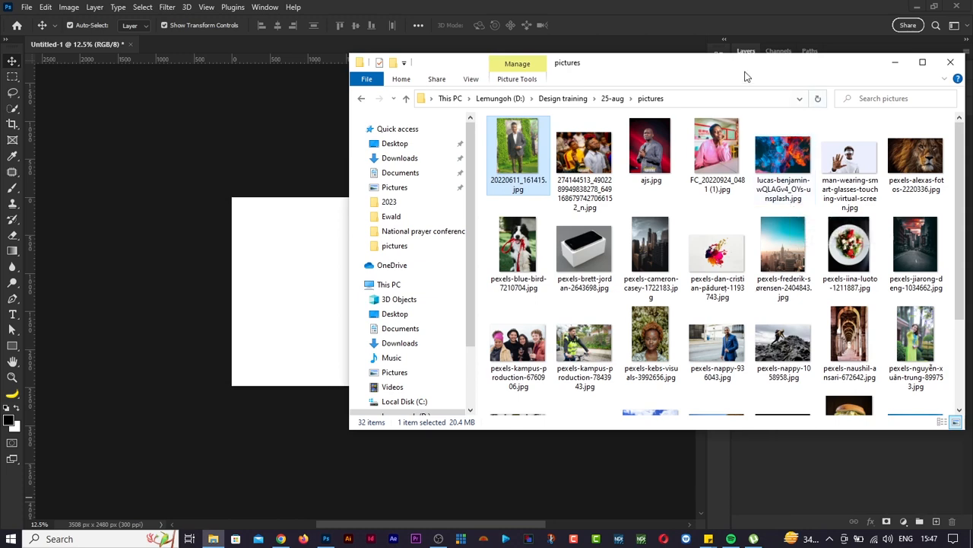
left_click_drag(743, 74, 550, 100)
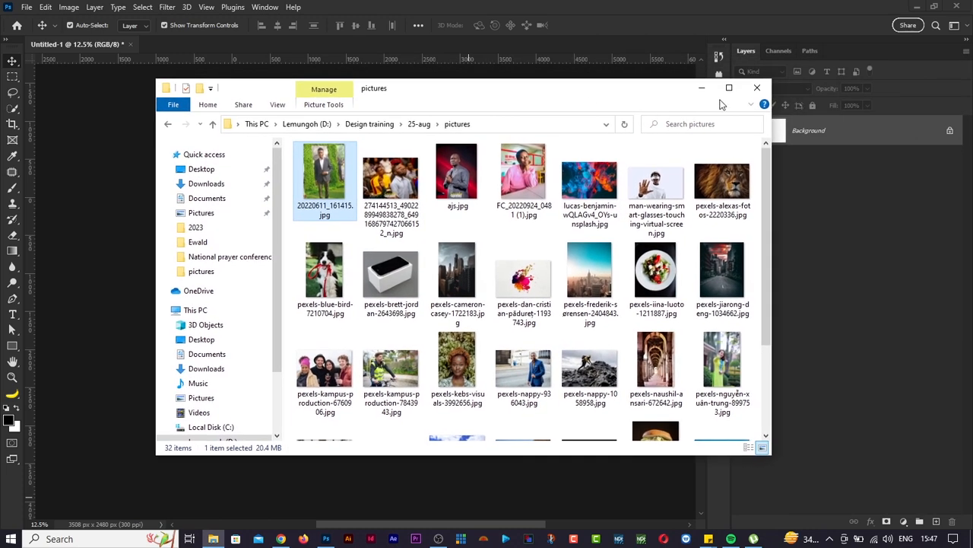